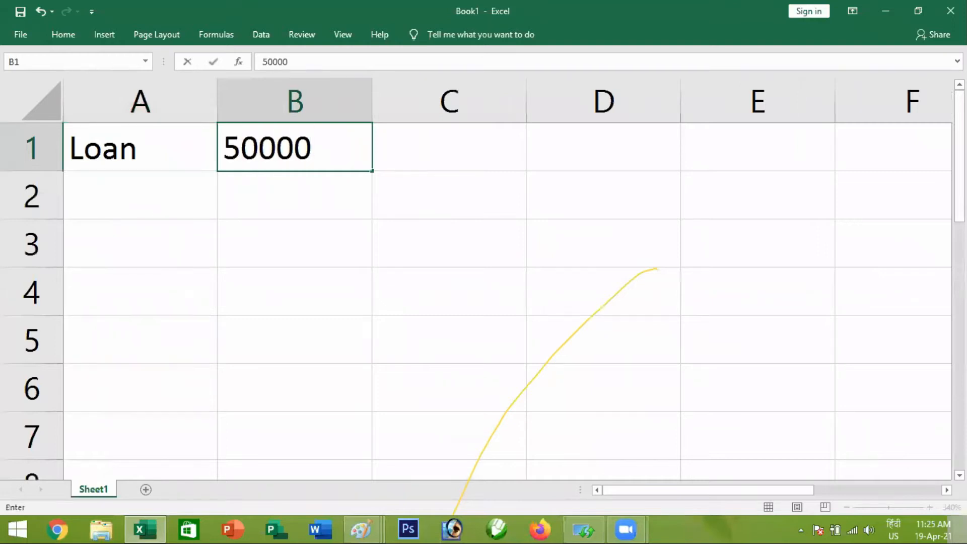
Commit the loan amount of 50000 in B1, and add the label Rate in A2 with 12% in B2
{"action": "key", "text": "Return"}
{"action": "key", "text": "Left"}
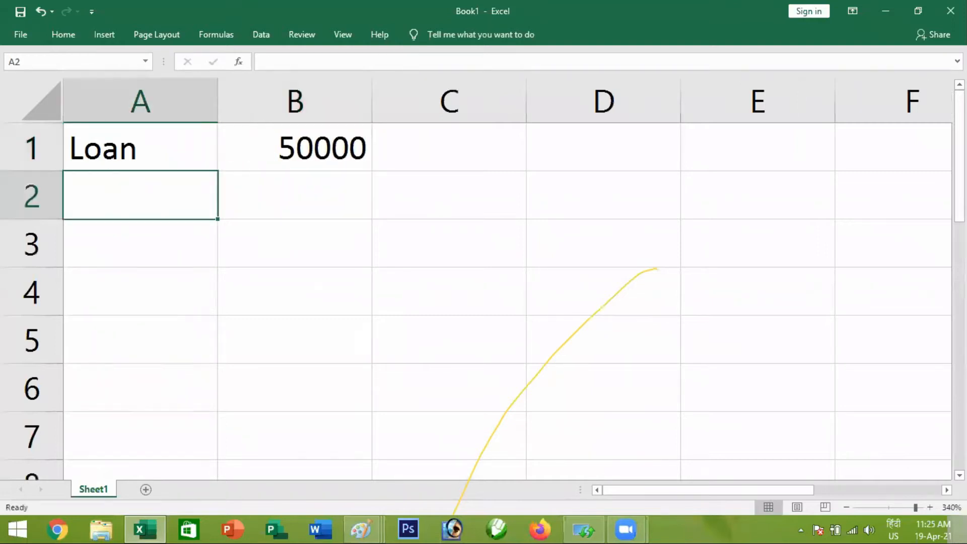
{"action": "type", "text": "Rate"}
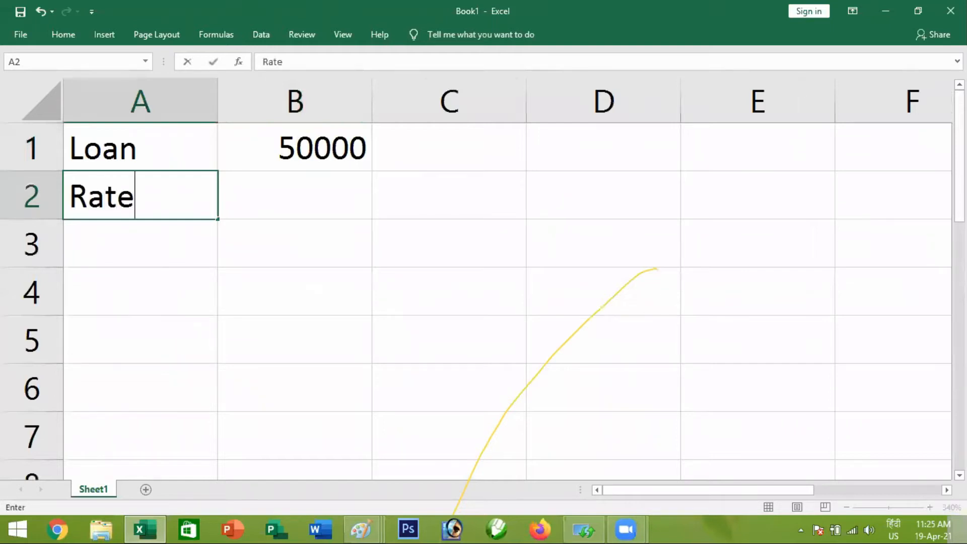
{"action": "key", "text": "Tab"}
{"action": "type", "text": "12"}
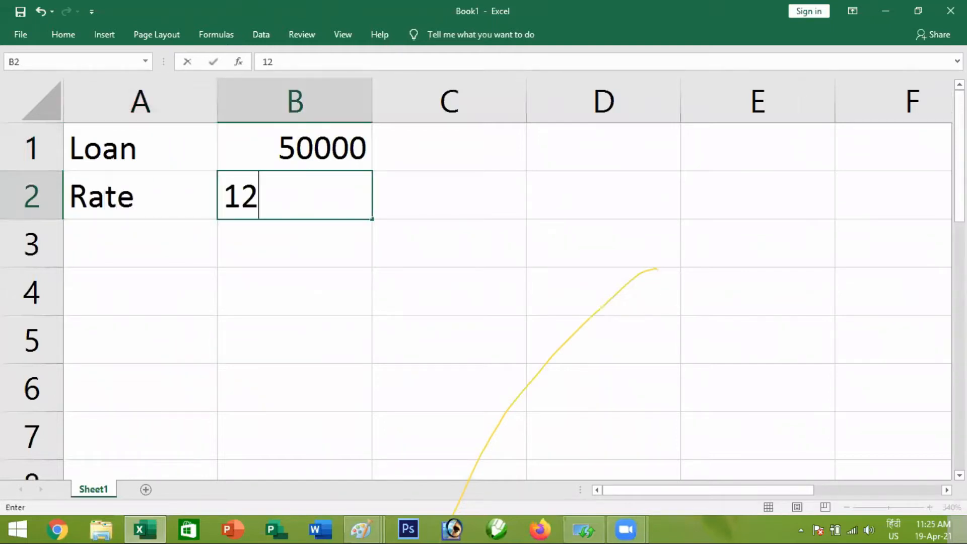
{"action": "type", "text": "%"}
{"action": "key", "text": "Tab"}
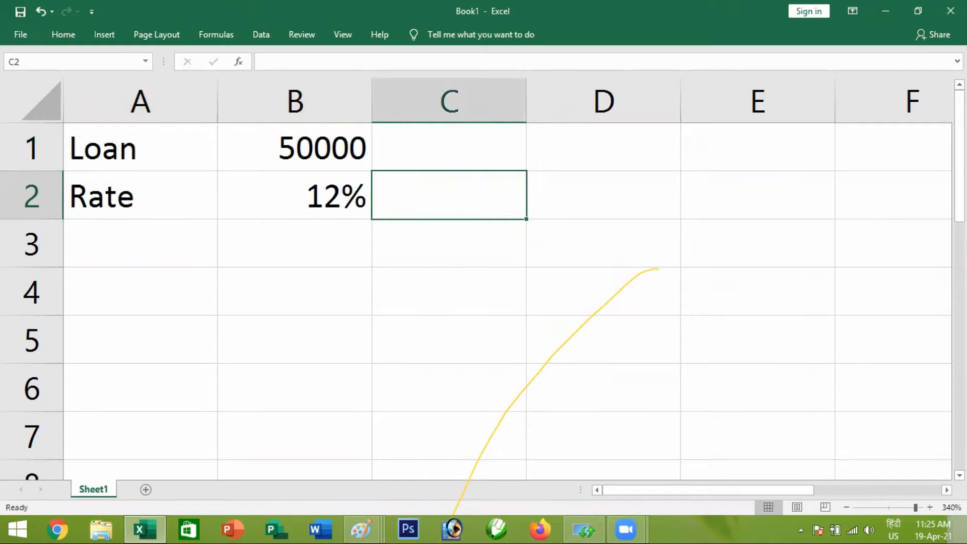
Add the note "annual" in C2 beside the interest rate
{"action": "type", "text": "anual"}
{"action": "key", "text": "BackSpace"}
{"action": "key", "text": "BackSpace"}
{"action": "key", "text": "BackSpace"}
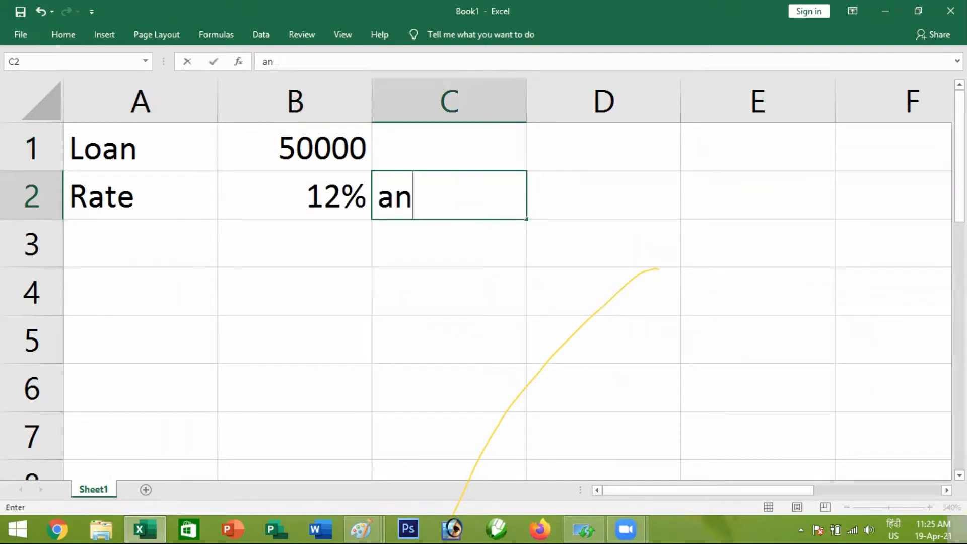
{"action": "type", "text": "nual"}
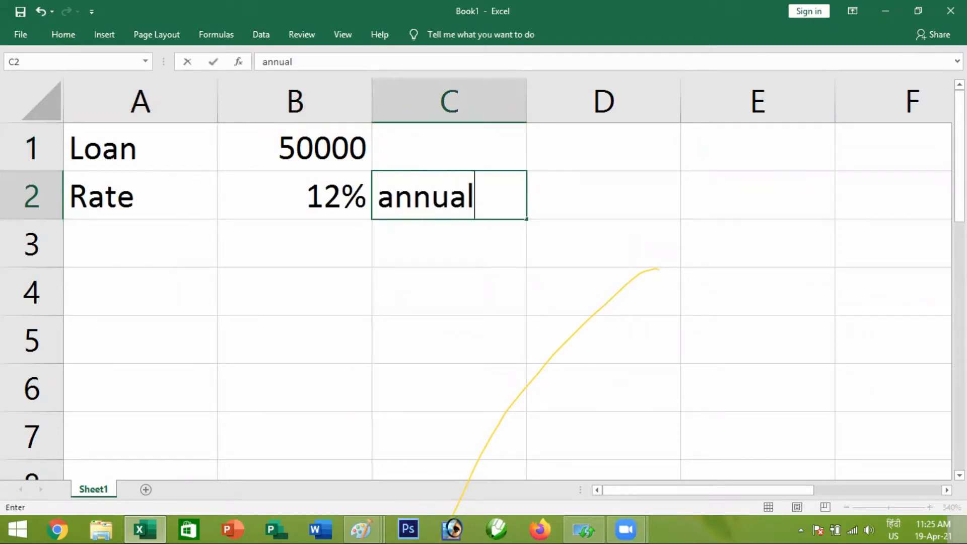
{"action": "key", "text": "Return"}
Label A3 "no of installment" and autofit the width of column A to the text
{"action": "key", "text": "Left"}
{"action": "key", "text": "Left"}
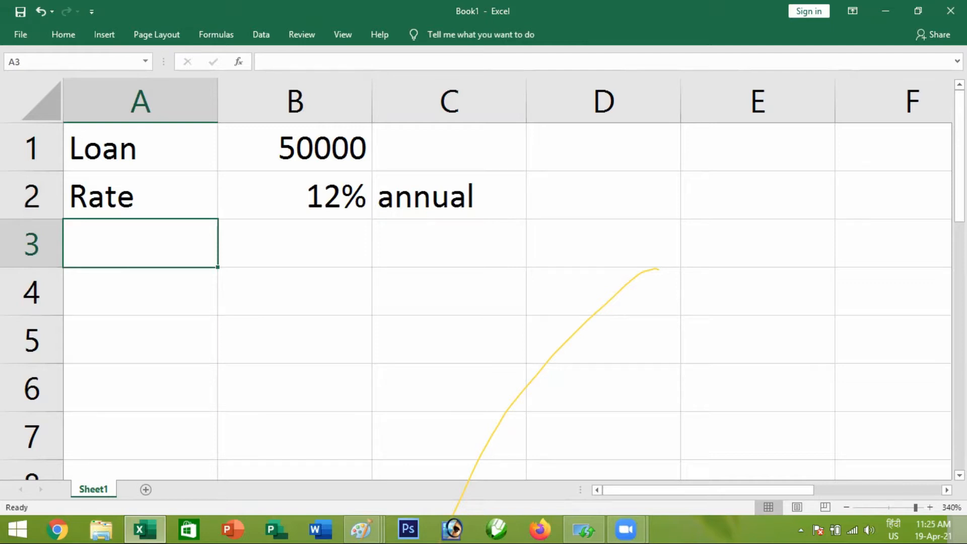
{"action": "type", "text": "no of installment"}
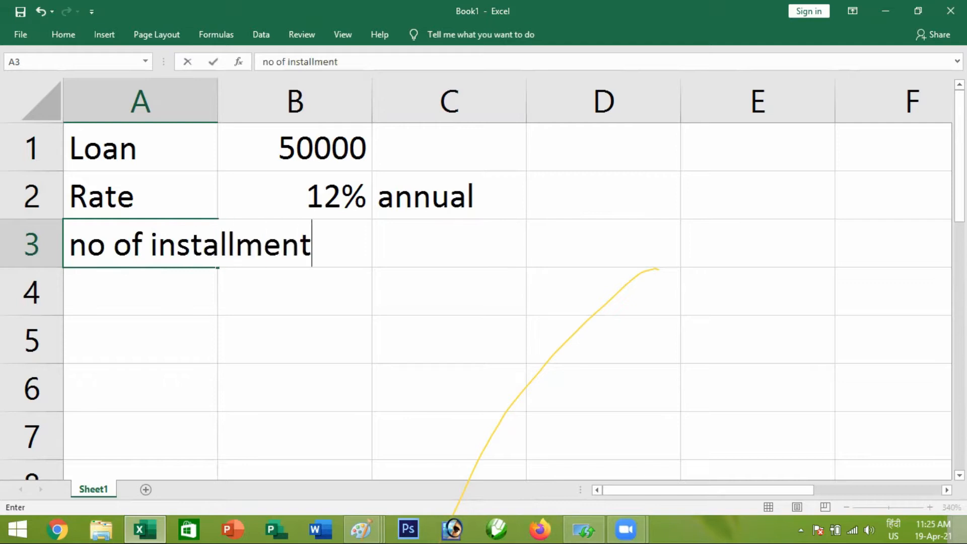
{"action": "key", "text": "Return"}
{"action": "key", "text": "Up"}
{"action": "key", "text": "alt+h"}
{"action": "key", "text": "o"}
{"action": "key", "text": "i"}
Enter 18 in B3 as the number of installments
{"action": "key", "text": "Right"}
{"action": "key", "text": "Up"}
{"action": "key", "text": "Down"}
{"action": "key", "text": "Down"}
{"action": "key", "text": "Up"}
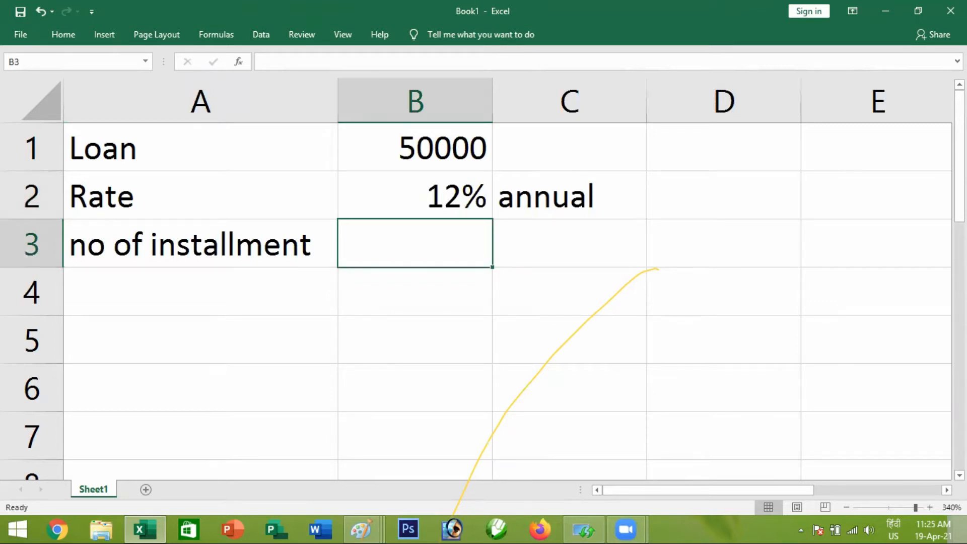
{"action": "type", "text": "2"}
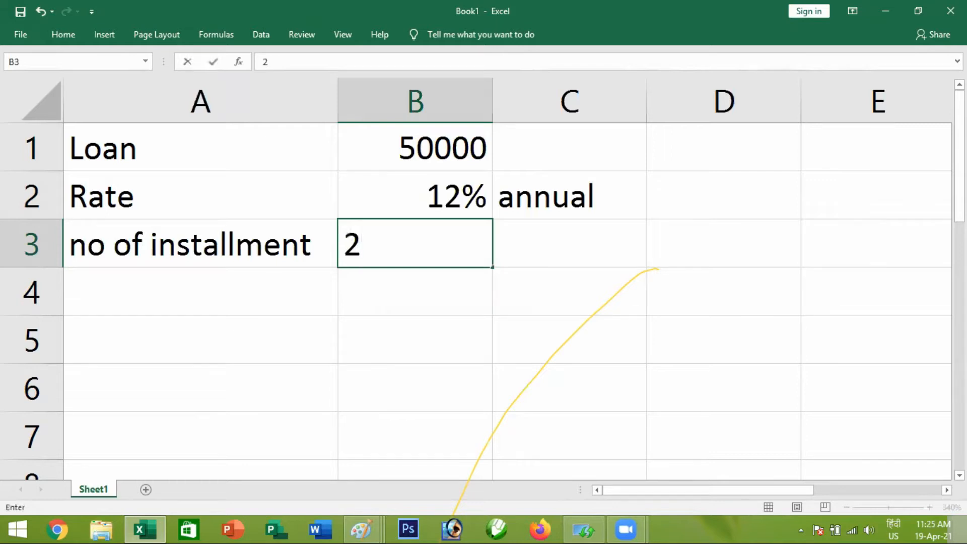
{"action": "key", "text": "BackSpace"}
{"action": "type", "text": "18"}
{"action": "key", "text": "Return"}
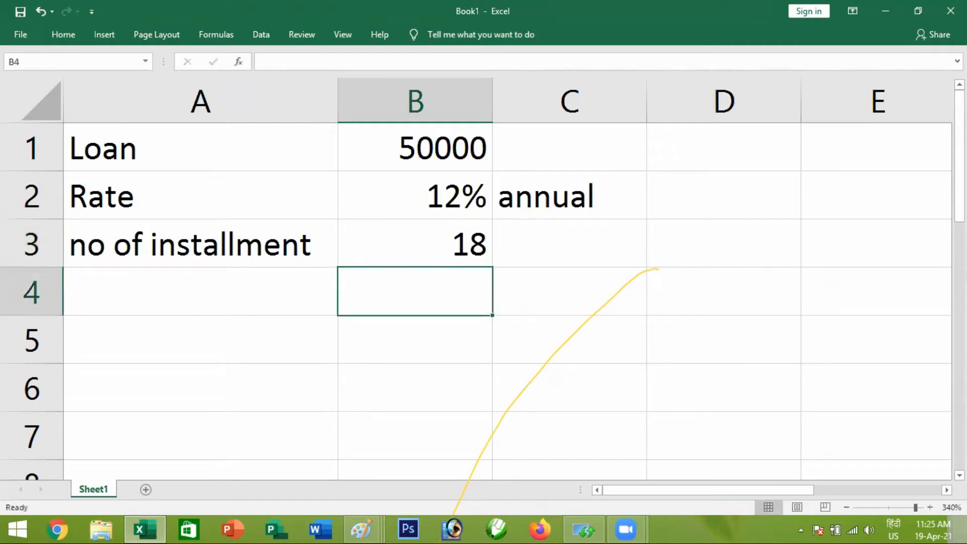
Add the note "nper" in C3 beside the number of installments
{"action": "key", "text": "Up"}
{"action": "key", "text": "Left"}
{"action": "key", "text": "Right"}
{"action": "key", "text": "Right"}
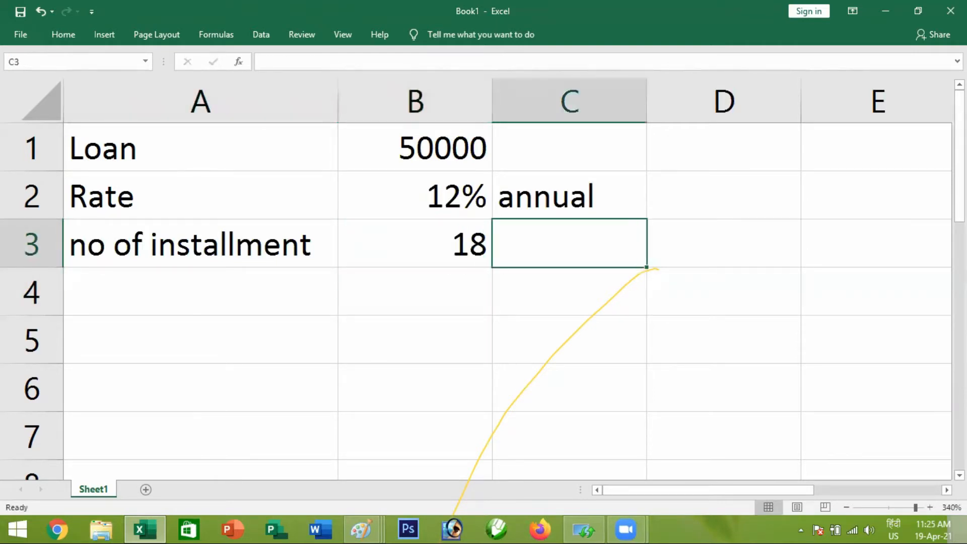
{"action": "type", "text": "nper"}
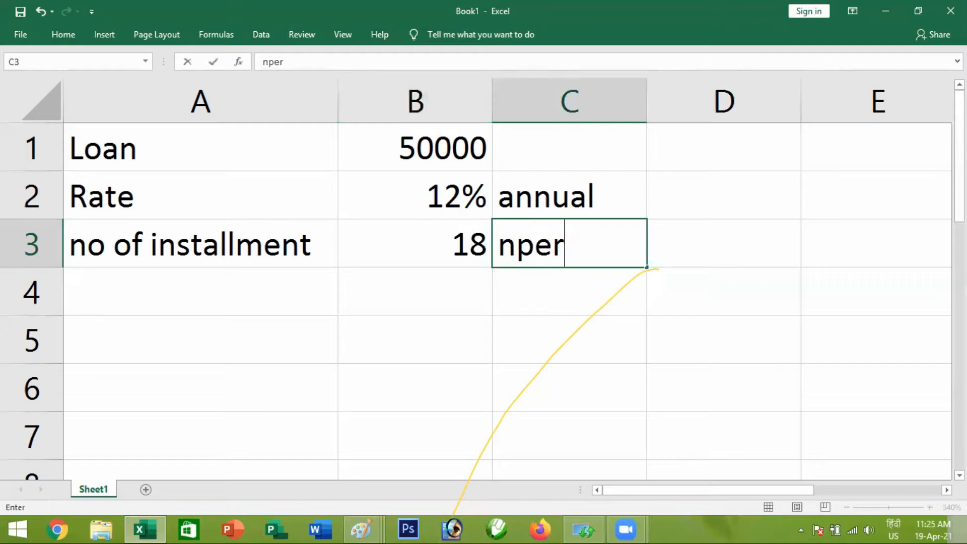
{"action": "key", "text": "Return"}
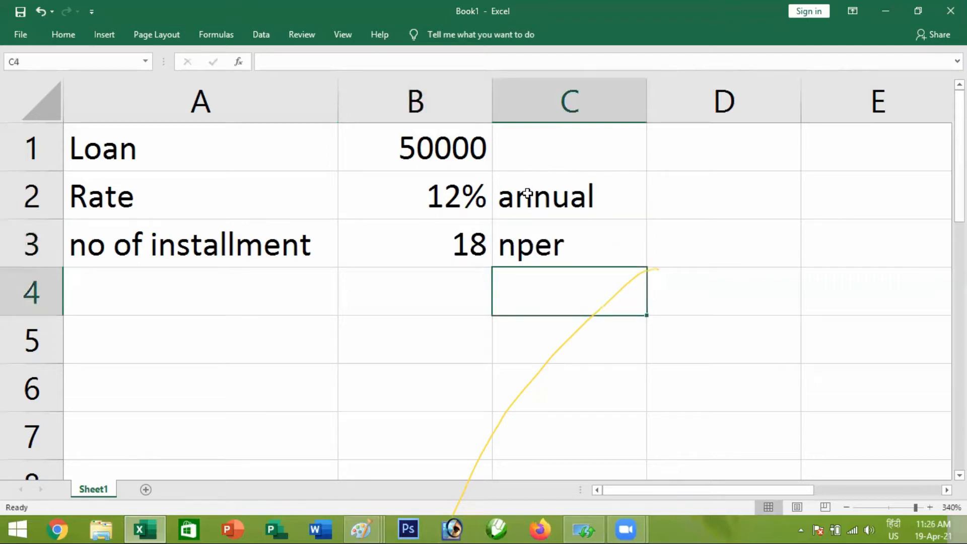
Start a month column with 1 in D5 and the heading "month" above it in D4
{"action": "left_click", "coordinate": [529, 150]}
{"action": "scroll", "coordinate": [505, 287], "scroll_direction": "down", "scroll_amount": 2}
{"action": "scroll", "coordinate": [505, 289], "scroll_direction": "up", "scroll_amount": 2}
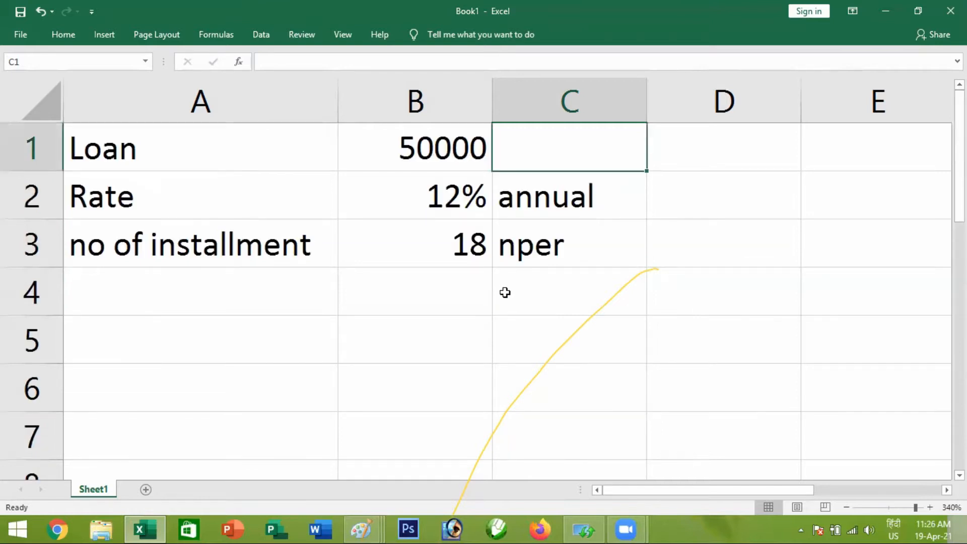
{"action": "scroll", "coordinate": [505, 292], "scroll_direction": "down", "scroll_amount": 7}
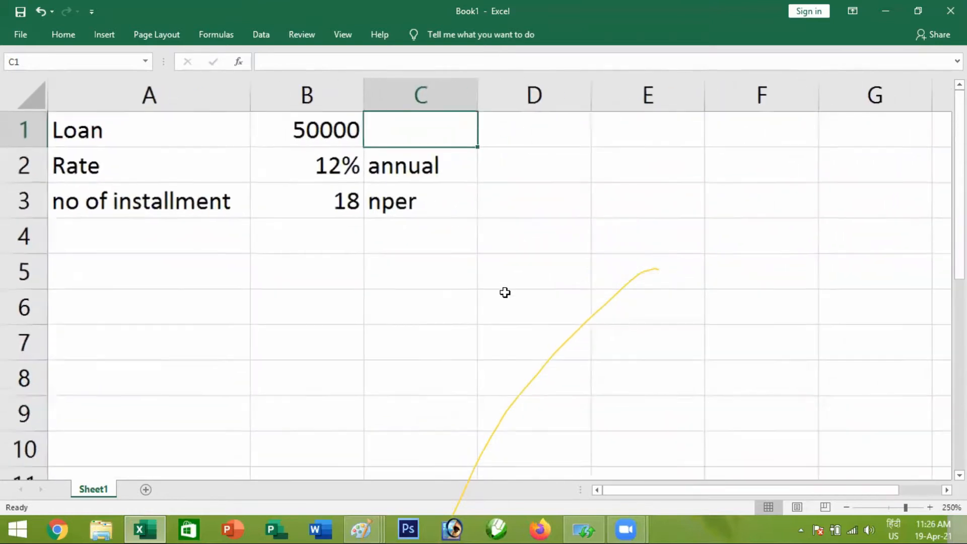
{"action": "left_click", "coordinate": [300, 192]}
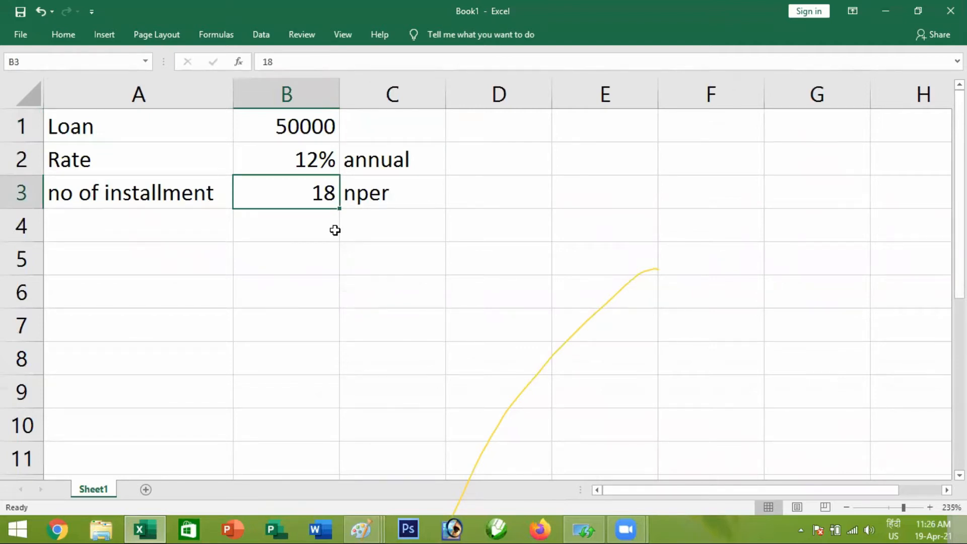
{"action": "left_click", "coordinate": [456, 253]}
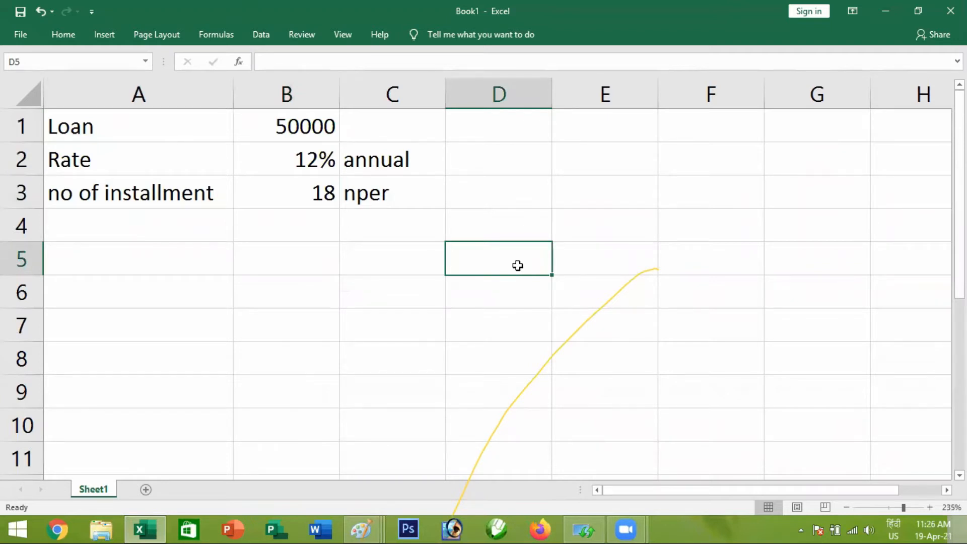
{"action": "type", "text": "1"}
{"action": "key", "text": "Return"}
{"action": "key", "text": "Up"}
{"action": "key", "text": "Up"}
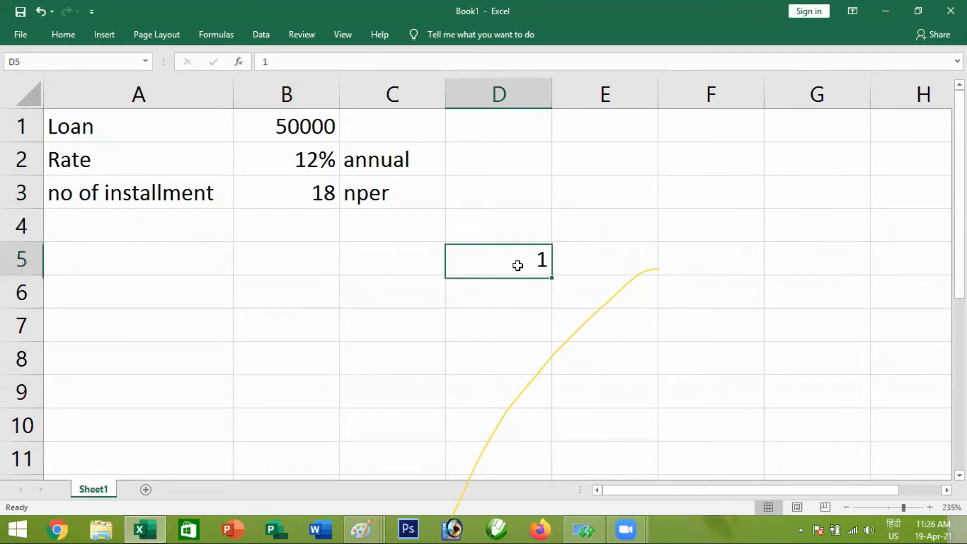
{"action": "type", "text": "month"}
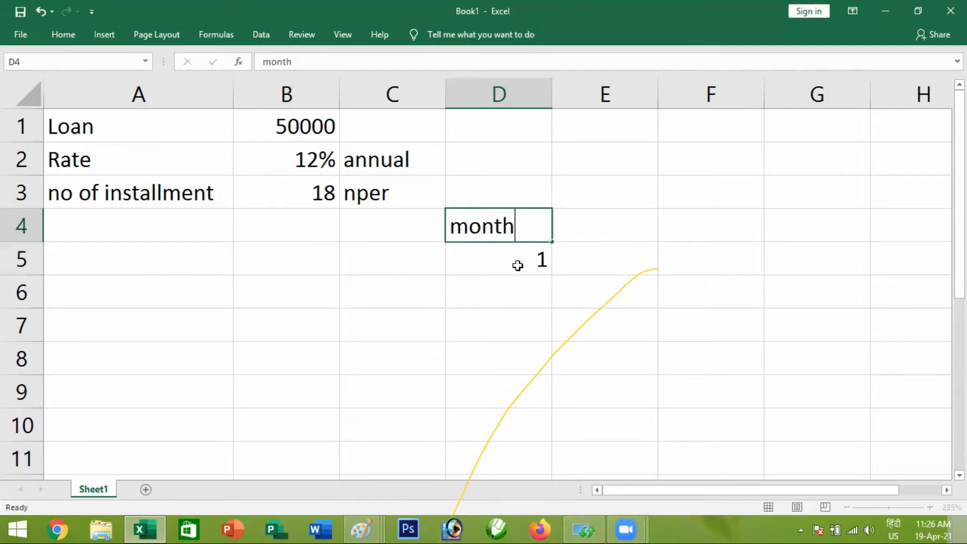
{"action": "key", "text": "Return"}
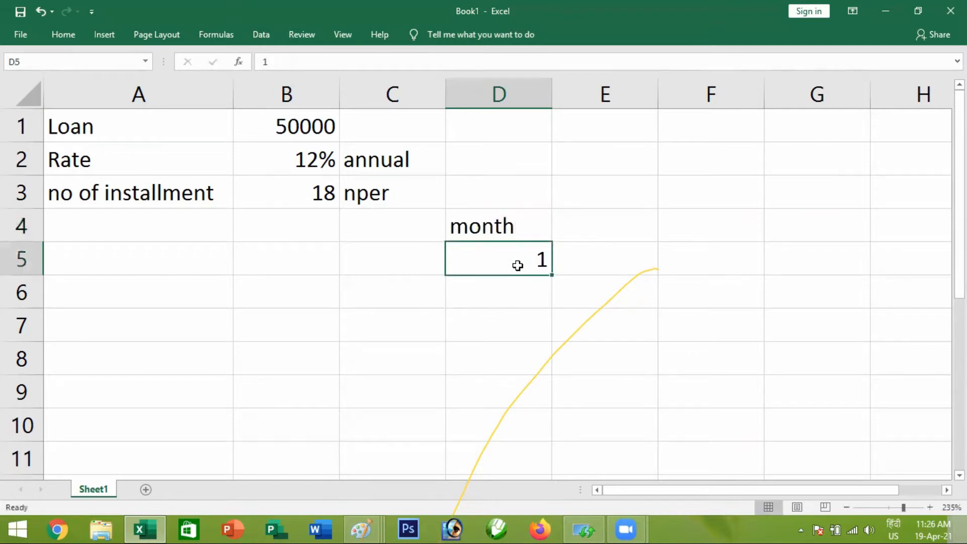
Continue the month column with the numbers 2 through 13 in cells D6 to D17
{"action": "key", "text": "Return"}
{"action": "type", "text": "2"}
{"action": "key", "text": "Return"}
{"action": "type", "text": "3"}
{"action": "key", "text": "Return"}
{"action": "type", "text": "4"}
{"action": "key", "text": "Return"}
{"action": "type", "text": "5 6 7 8 9"}
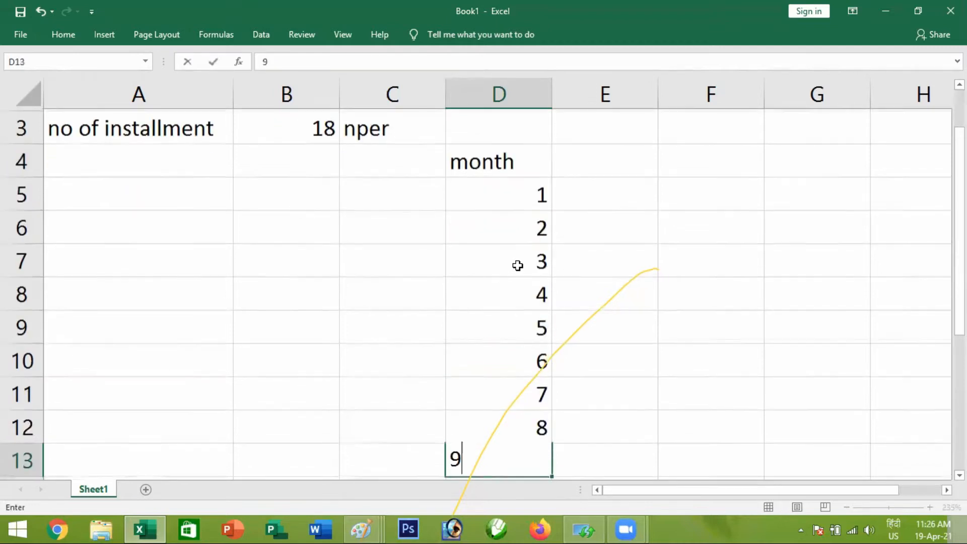
{"action": "key", "text": "Return"}
{"action": "type", "text": "10"}
{"action": "key", "text": "Return"}
{"action": "type", "text": "11"}
{"action": "key", "text": "Return"}
{"action": "type", "text": "12"}
{"action": "key", "text": "Return"}
{"action": "type", "text": "13"}
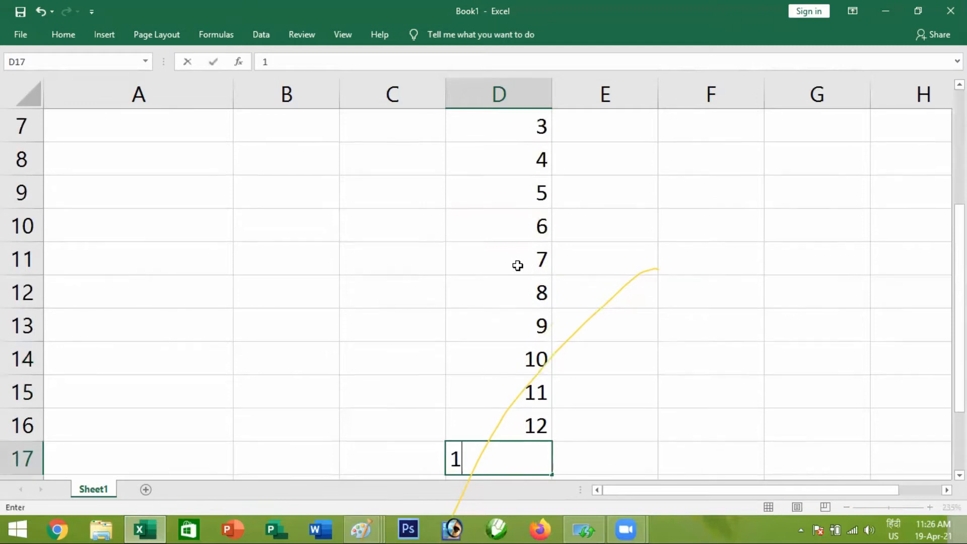
{"action": "key", "text": "Return"}
{"action": "type", "text": "1"}
Complete the month column with the numbers 14 through 18 in cells D18 to D22
{"action": "key", "text": "Return"}
{"action": "type", "text": "4"}
{"action": "key", "text": "Up"}
{"action": "key", "text": "Up"}
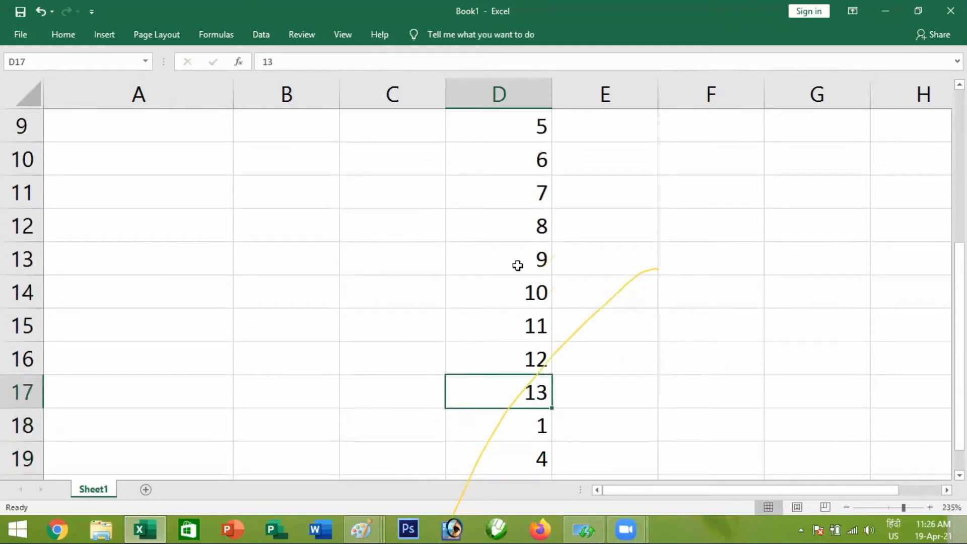
{"action": "key", "text": "Down"}
{"action": "type", "text": "14"}
{"action": "key", "text": "Return"}
{"action": "type", "text": "15"}
{"action": "key", "text": "Return"}
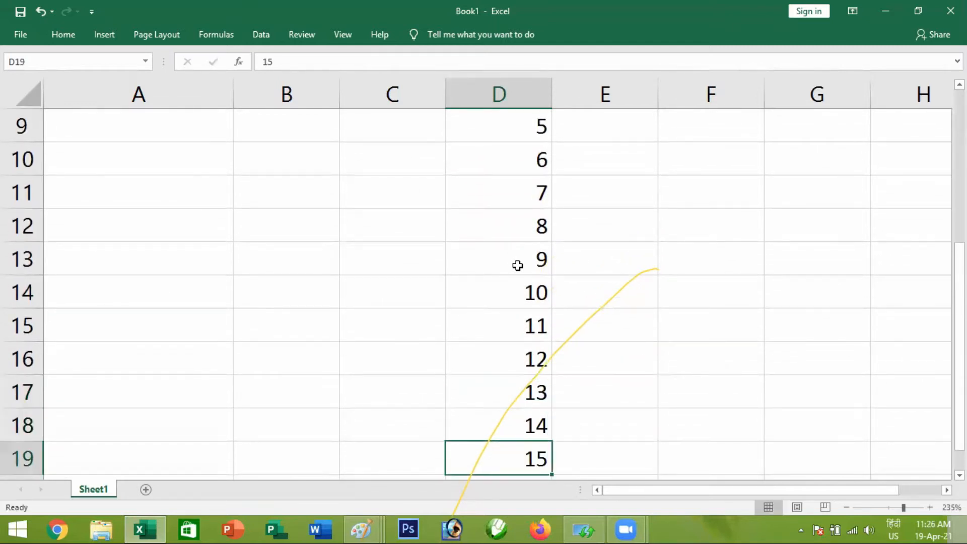
{"action": "type", "text": "16"}
{"action": "key", "text": "Return"}
{"action": "type", "text": "17"}
{"action": "key", "text": "Return"}
{"action": "type", "text": "18"}
{"action": "key", "text": "Return"}
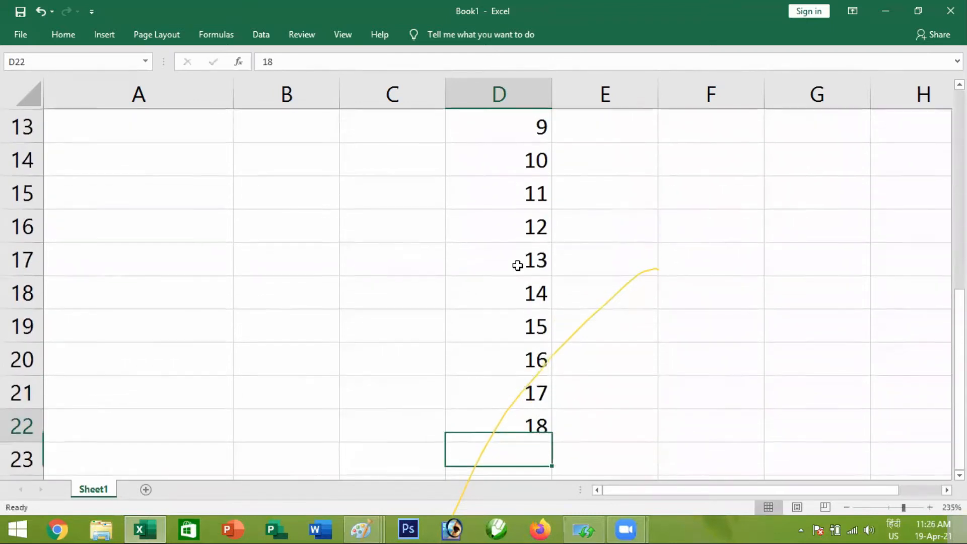
Return to the start of the month column and examine its first entries
{"action": "key", "text": "ctrl+Up"}
{"action": "key", "text": "ctrl+Up"}
{"action": "key", "text": "Up"}
{"action": "key", "text": "Up"}
{"action": "key", "text": "Up"}
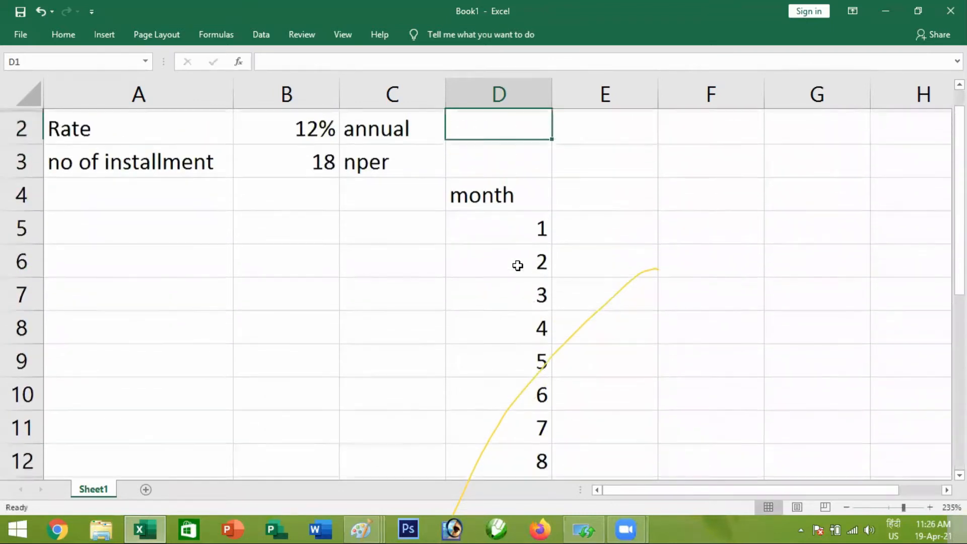
{"action": "key", "text": "Down"}
{"action": "key", "text": "Down"}
{"action": "key", "text": "Down"}
{"action": "key", "text": "Down"}
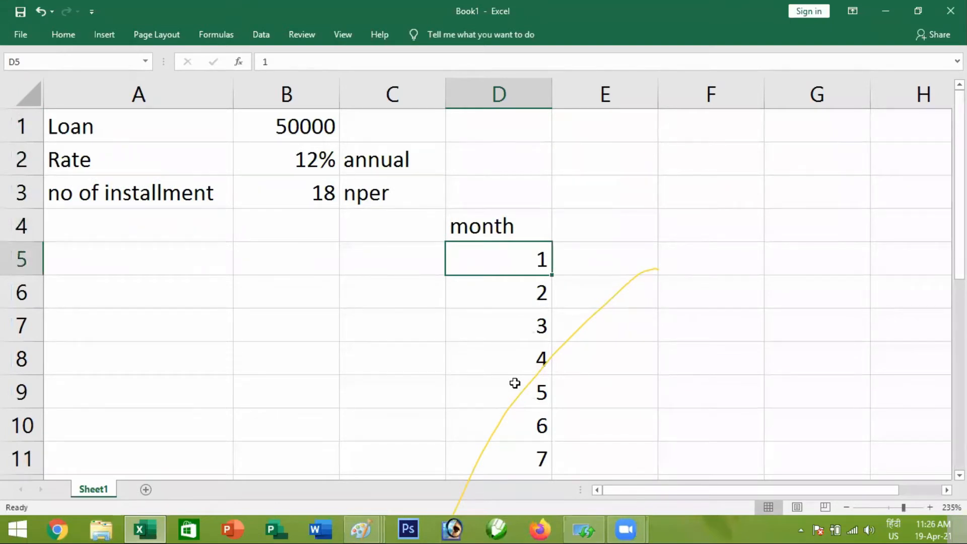
{"action": "left_click", "coordinate": [494, 300]}
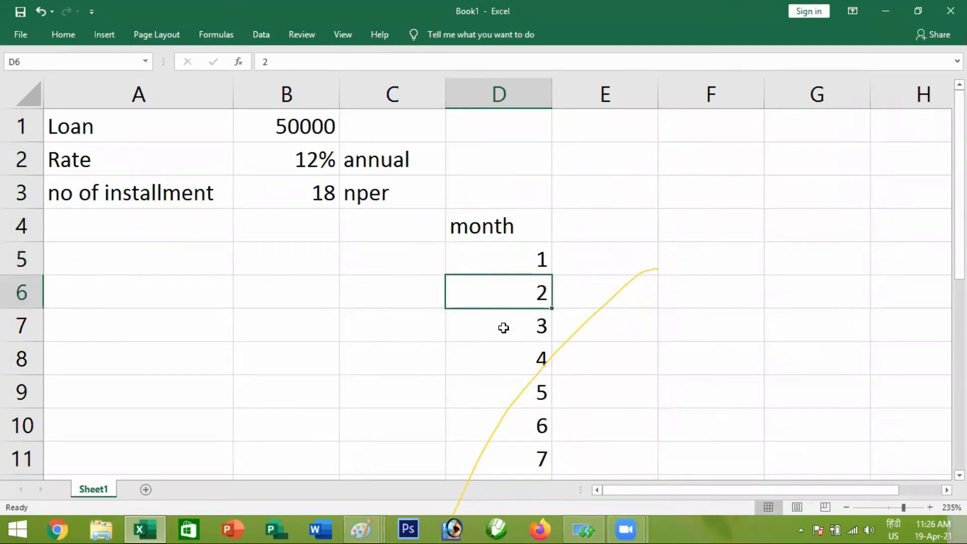
{"action": "left_click", "coordinate": [504, 328]}
Examine the loan amount, rate and number of installments in B1:B3 alongside the rows for months 1 and 2
{"action": "left_click", "coordinate": [261, 132]}
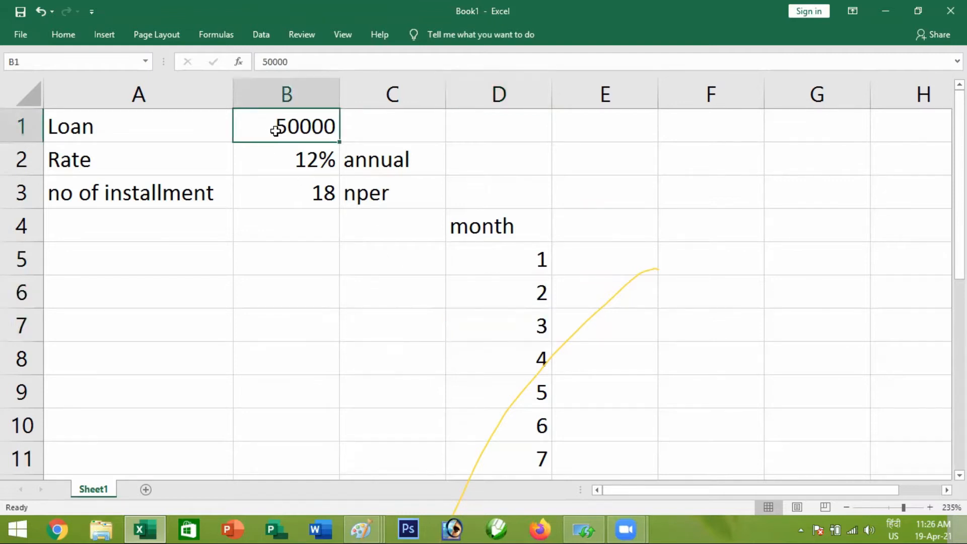
{"action": "left_click", "coordinate": [288, 164]}
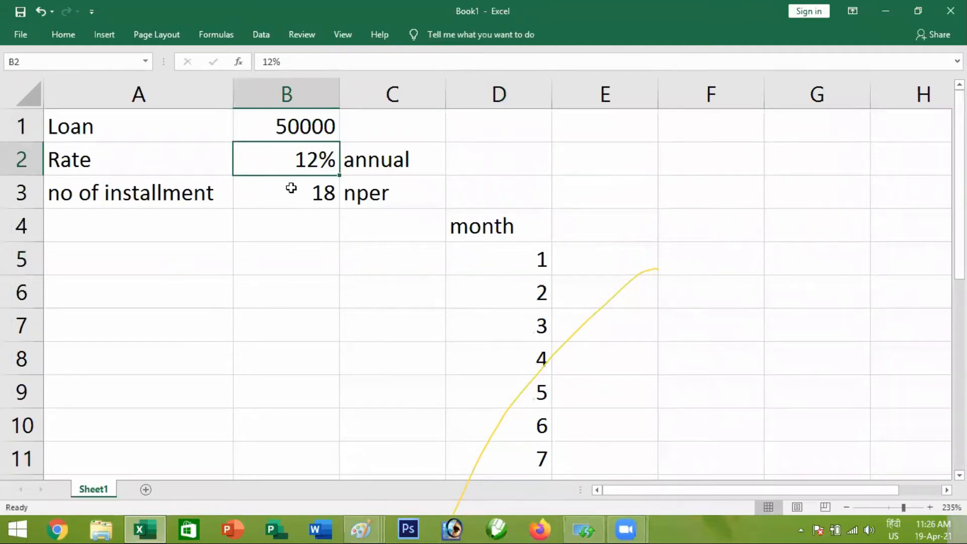
{"action": "left_click", "coordinate": [290, 189]}
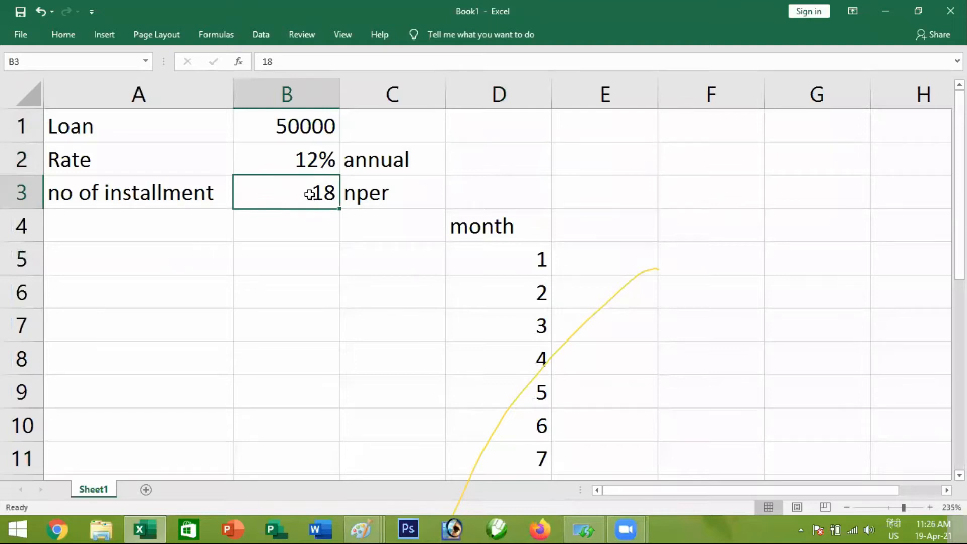
{"action": "left_click", "coordinate": [519, 227]}
{"action": "left_click", "coordinate": [516, 252]}
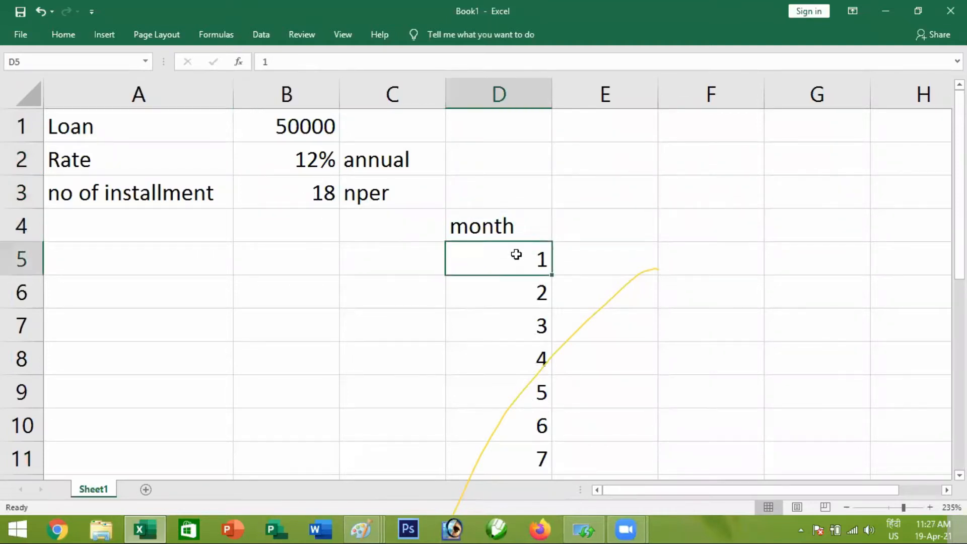
{"action": "left_click", "coordinate": [591, 264]}
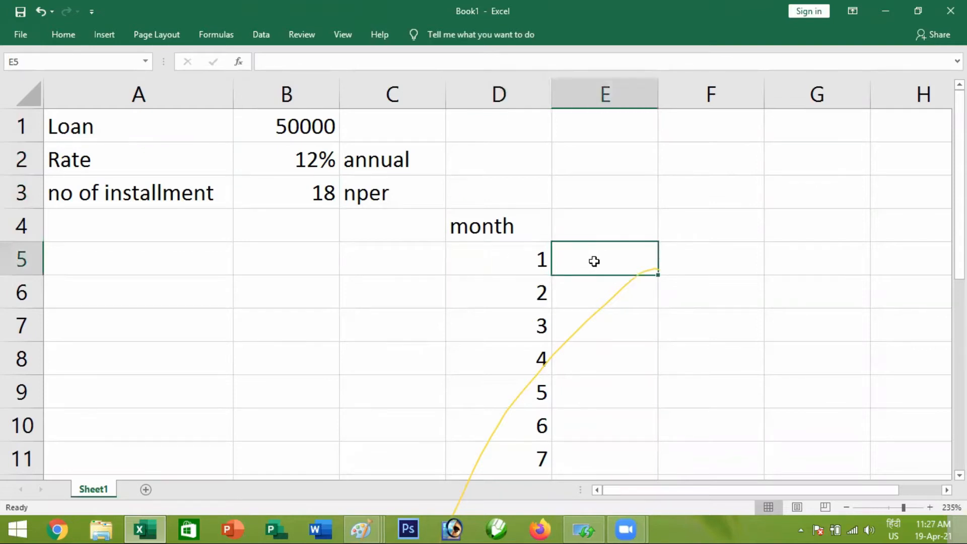
{"action": "left_click", "coordinate": [491, 288]}
{"action": "left_click", "coordinate": [594, 292]}
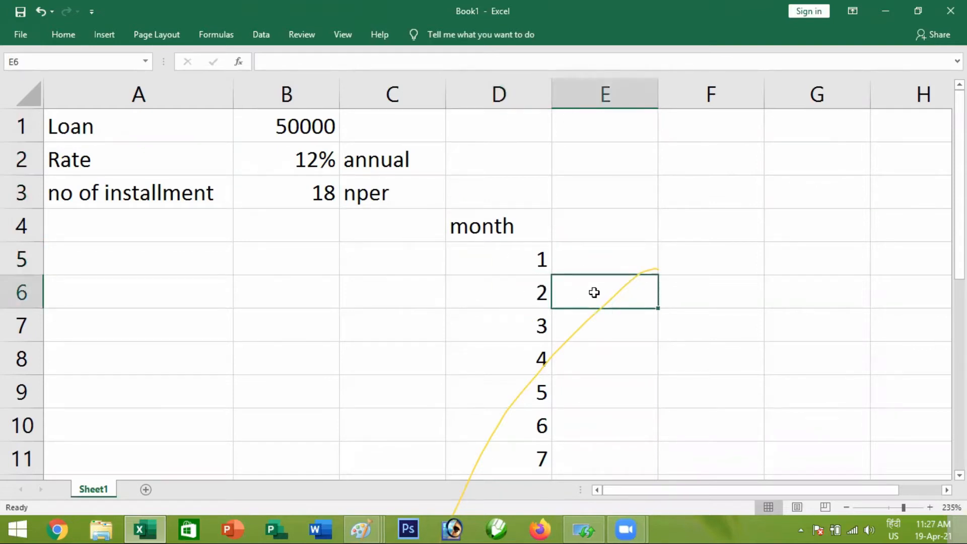
Enter the heading "installment" in cell E4 and fit the width of column E to it
{"action": "left_click", "coordinate": [521, 325]}
{"action": "left_click", "coordinate": [592, 322]}
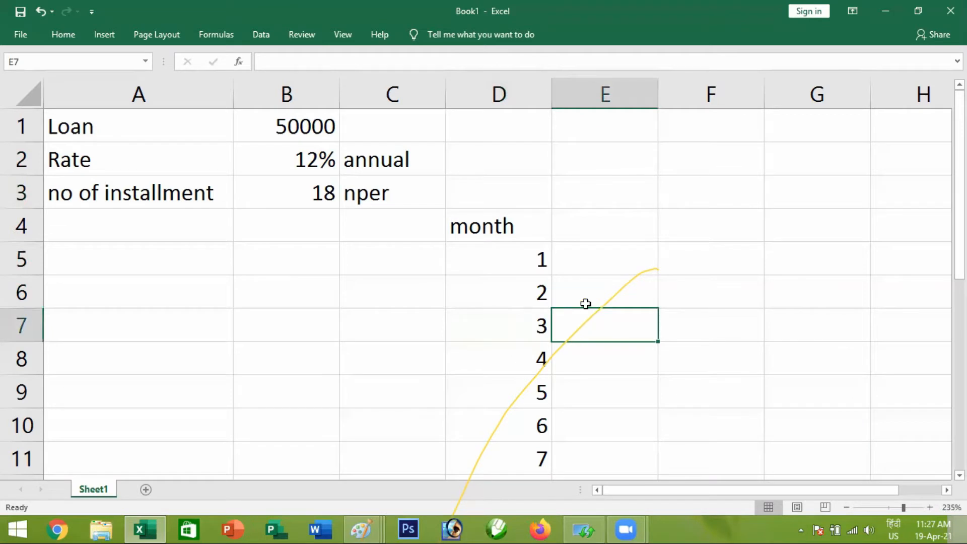
{"action": "left_click", "coordinate": [592, 229]}
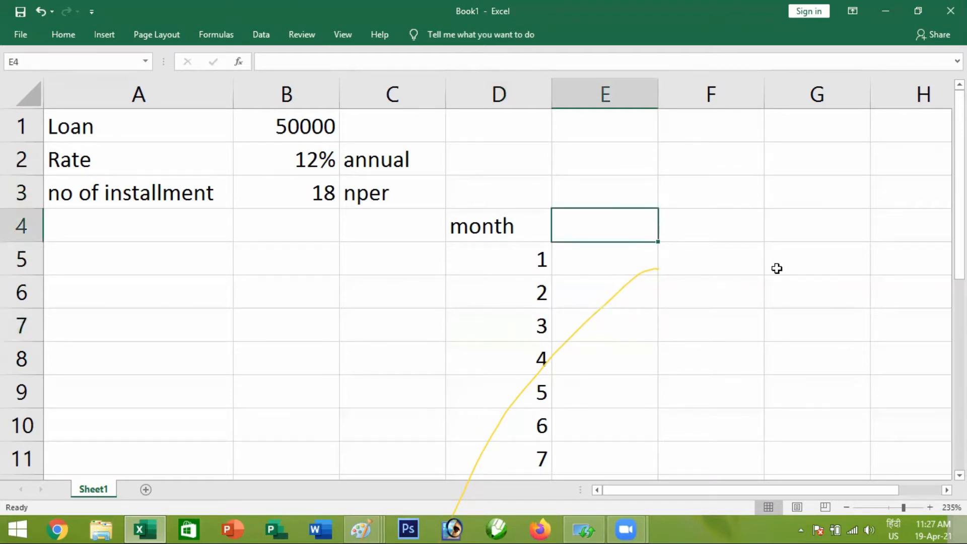
{"action": "type", "text": "installmen"}
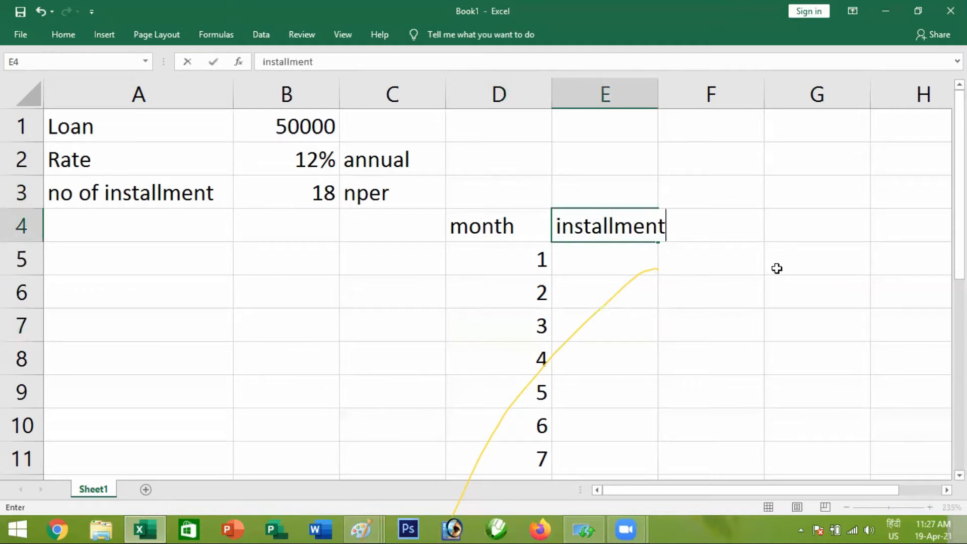
{"action": "type", "text": "t"}
{"action": "key", "text": "Return"}
{"action": "key", "text": "Up"}
{"action": "key", "text": "alt+h"}
{"action": "key", "text": "o"}
{"action": "key", "text": "i"}
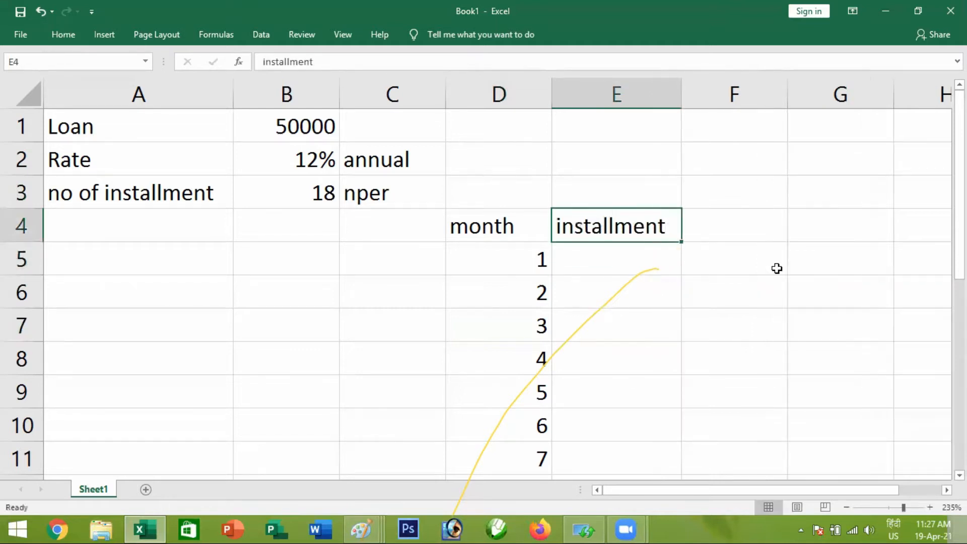
Label the installment column with "pmt" in cell E3, above its heading
{"action": "key", "text": "Up"}
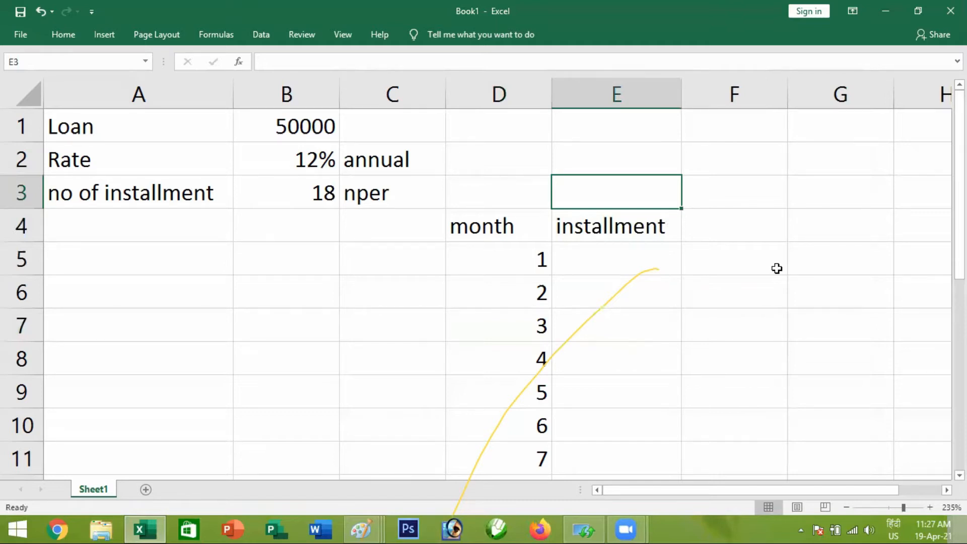
{"action": "type", "text": "pmt"}
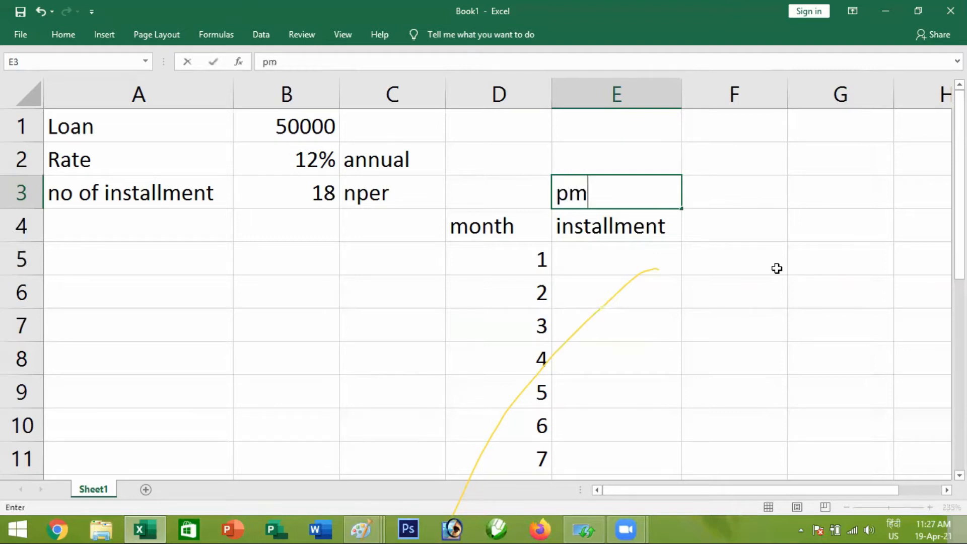
{"action": "key", "text": "Return"}
{"action": "key", "text": "Return"}
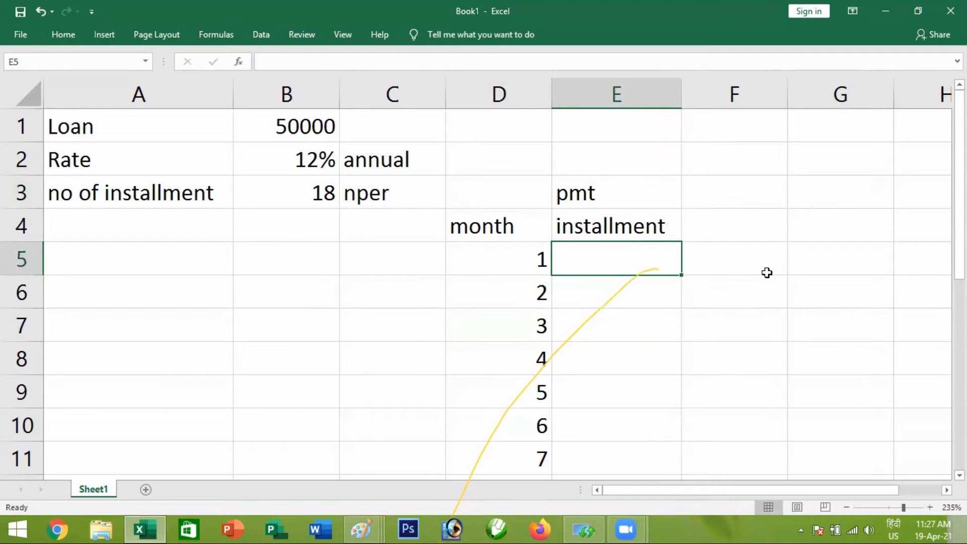
Switch to the Paint image of loan terms and underline "Installment (PMT)" in red
{"action": "key", "text": "alt+Tab"}
{"action": "key", "text": "alt+Tab"}
{"action": "key", "text": "alt+Tab"}
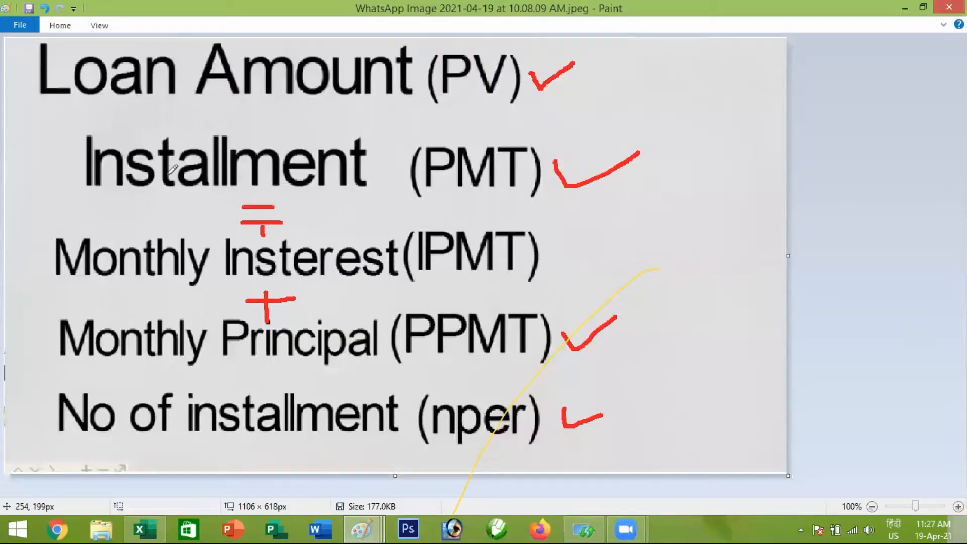
{"action": "left_click_drag", "start_coordinate": [84, 198], "coordinate": [544, 194]}
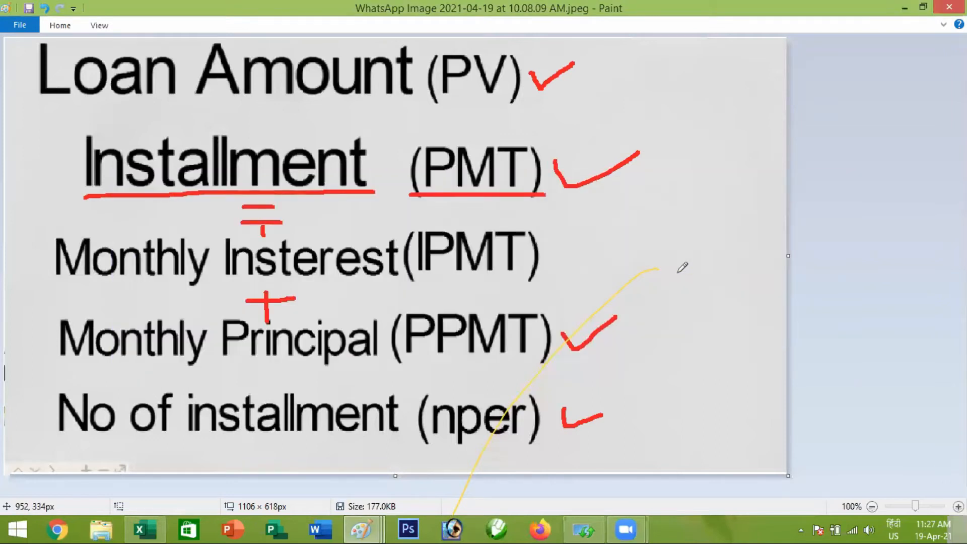
Switch back to Excel and start a PMT formula in E5 with the monthly rate $B$2/12
{"action": "key", "text": "alt+Tab"}
{"action": "key", "text": "alt+Tab"}
{"action": "key", "text": "alt+Tab"}
{"action": "key", "text": "alt+Tab"}
{"action": "key", "text": "alt+Tab"}
{"action": "key", "text": "alt+Tab"}
{"action": "key", "text": "alt+Tab"}
{"action": "key", "text": "alt+Tab"}
{"action": "key", "text": "alt+Tab"}
{"action": "key", "text": "alt+Tab"}
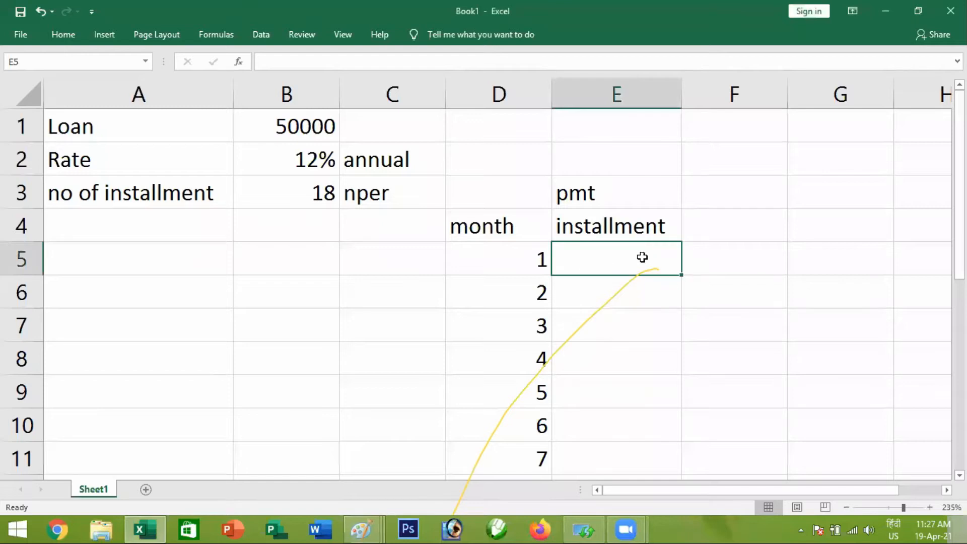
{"action": "type", "text": "=pmt"}
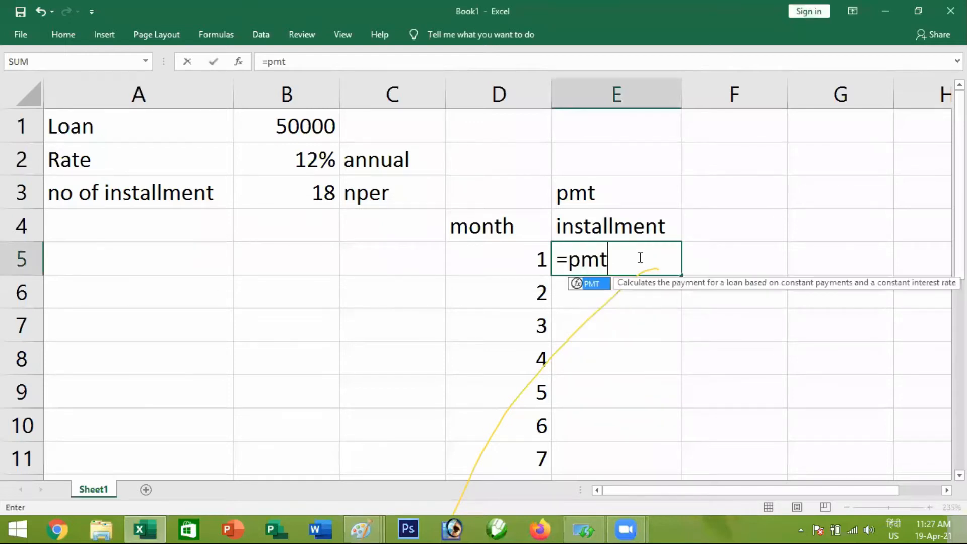
{"action": "key", "text": "Tab"}
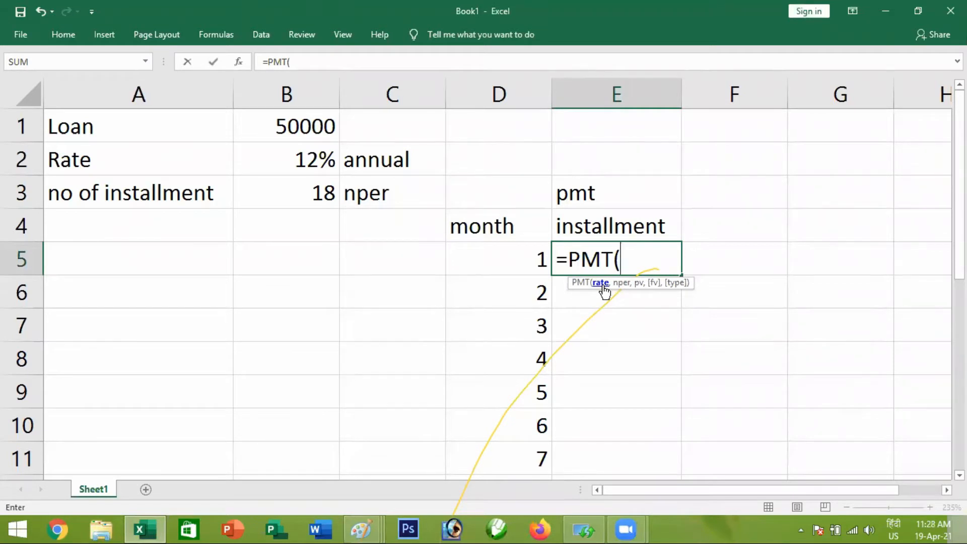
{"action": "left_click", "coordinate": [301, 160]}
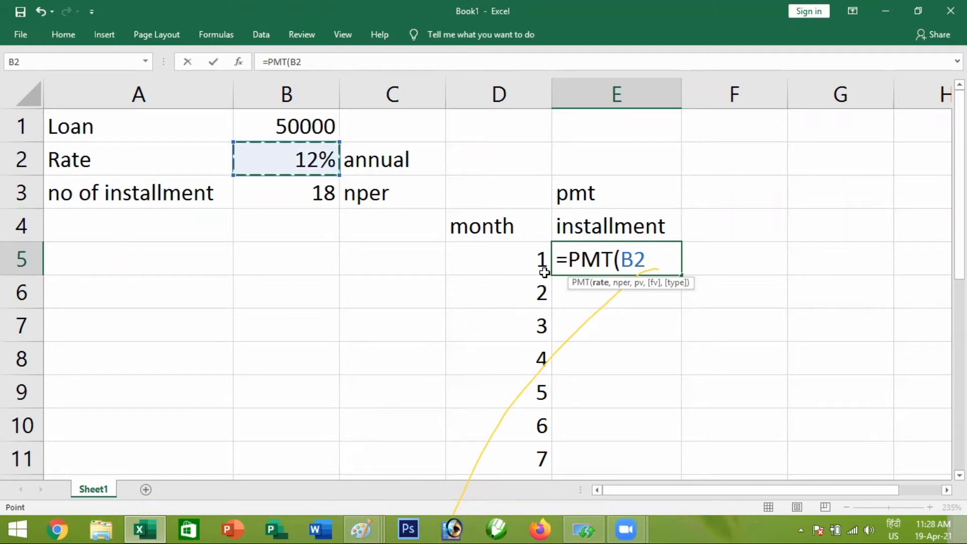
{"action": "key", "text": "F4"}
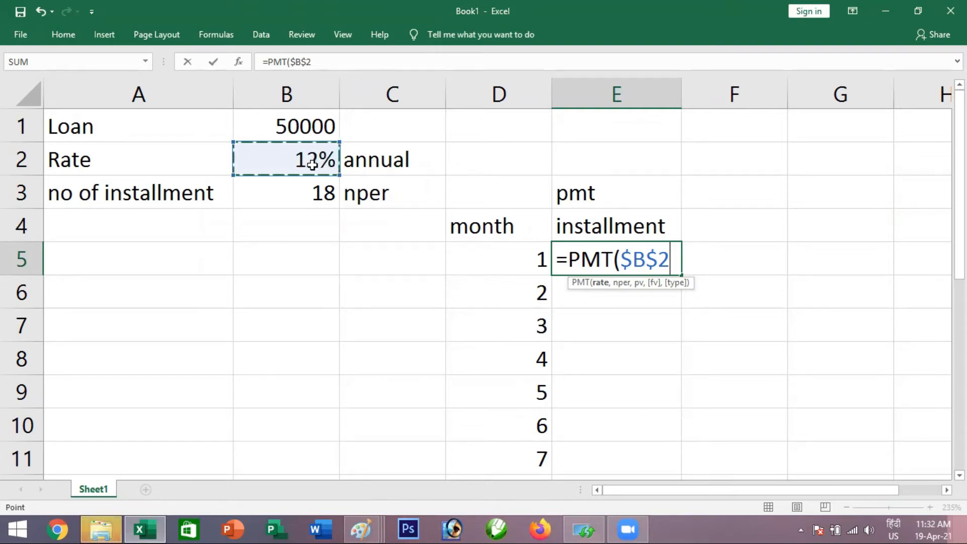
{"action": "type", "text": "/12"}
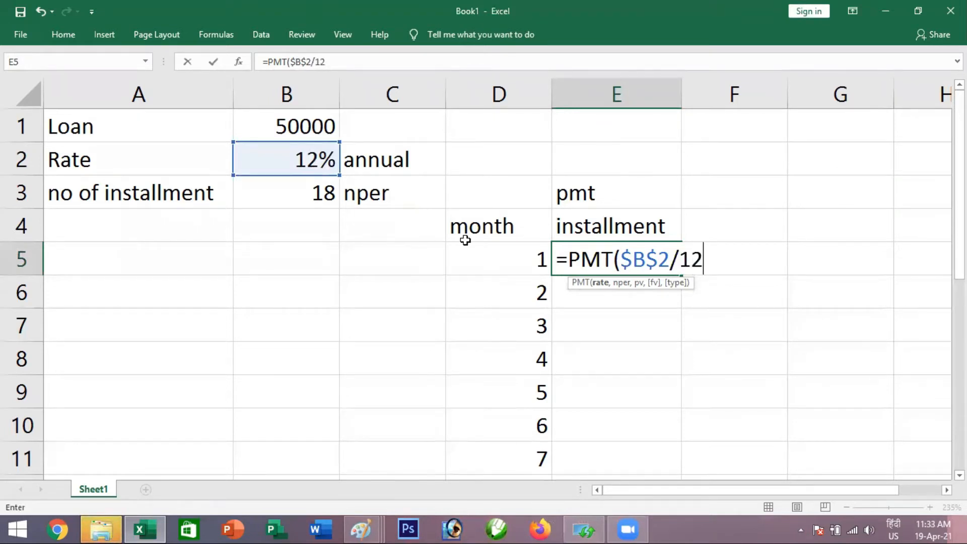
{"action": "type", "text": ","}
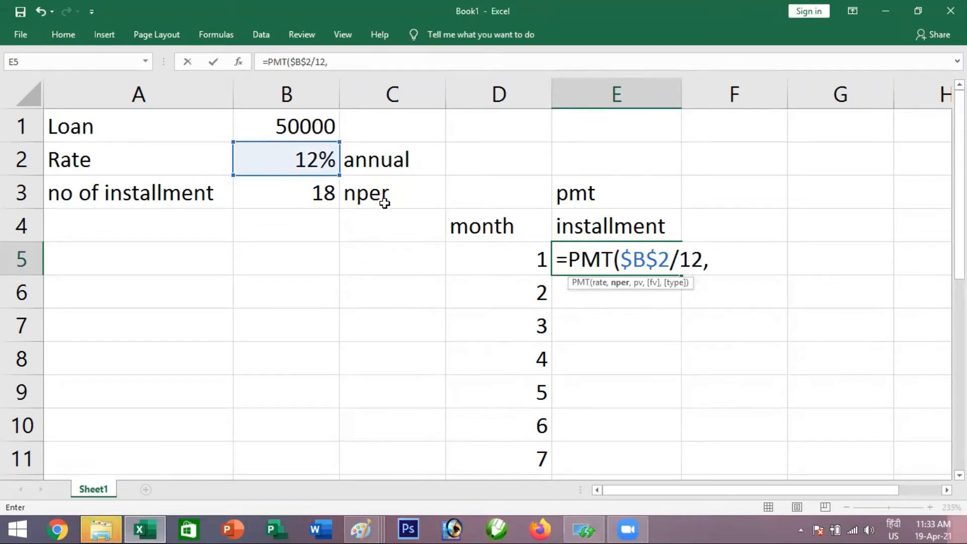
Add the number of installments to the PMT formula as the absolute reference $B$3
{"action": "left_click", "coordinate": [309, 197]}
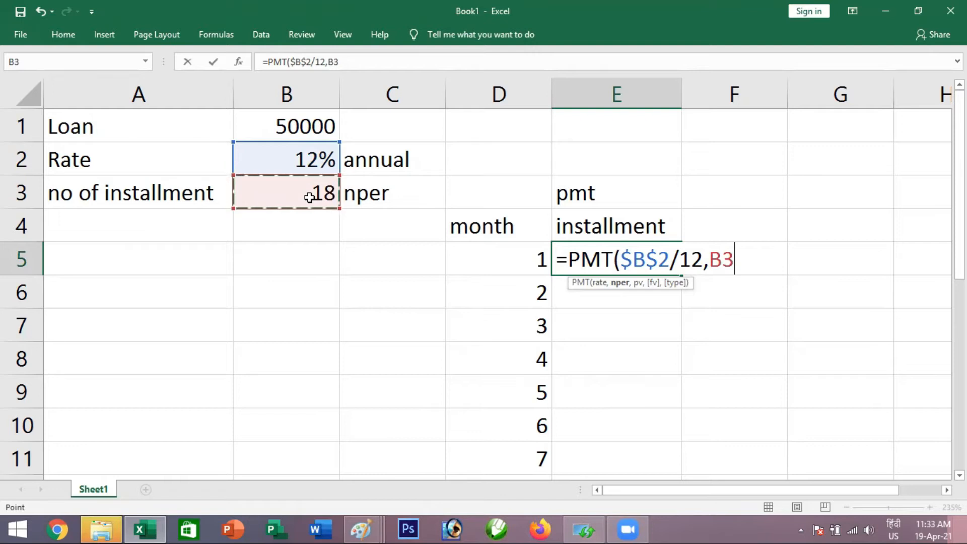
{"action": "key", "text": "F4"}
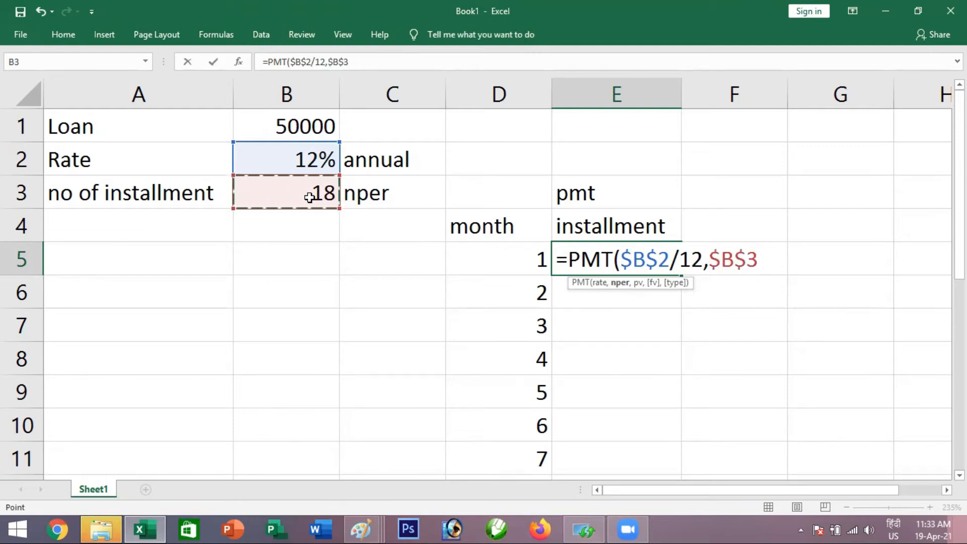
{"action": "type", "text": ","}
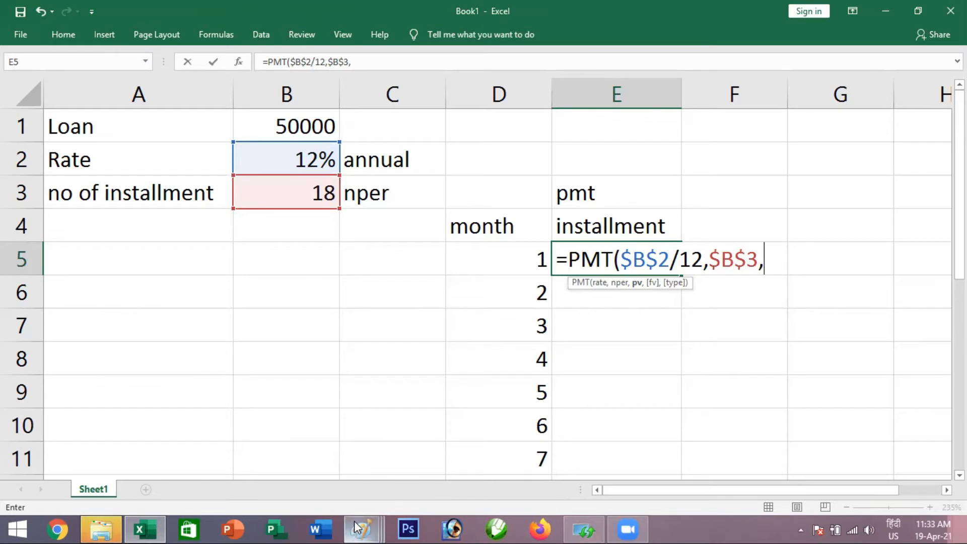
Switch to the Paint image of loan terms and underline "Loan Amount (PV)" in red
{"action": "mouse_move", "coordinate": [361, 529]}
{"action": "left_click", "coordinate": [361, 488]}
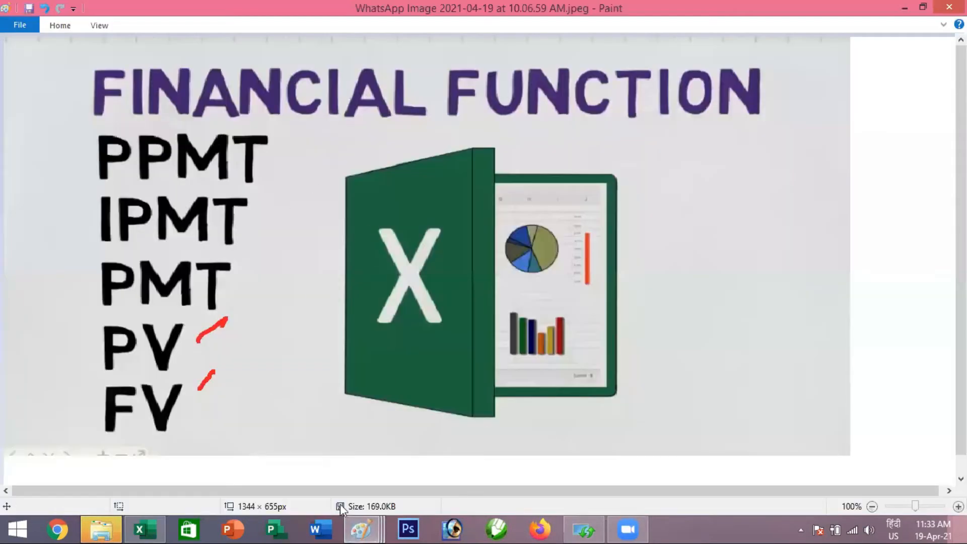
{"action": "mouse_move", "coordinate": [361, 520]}
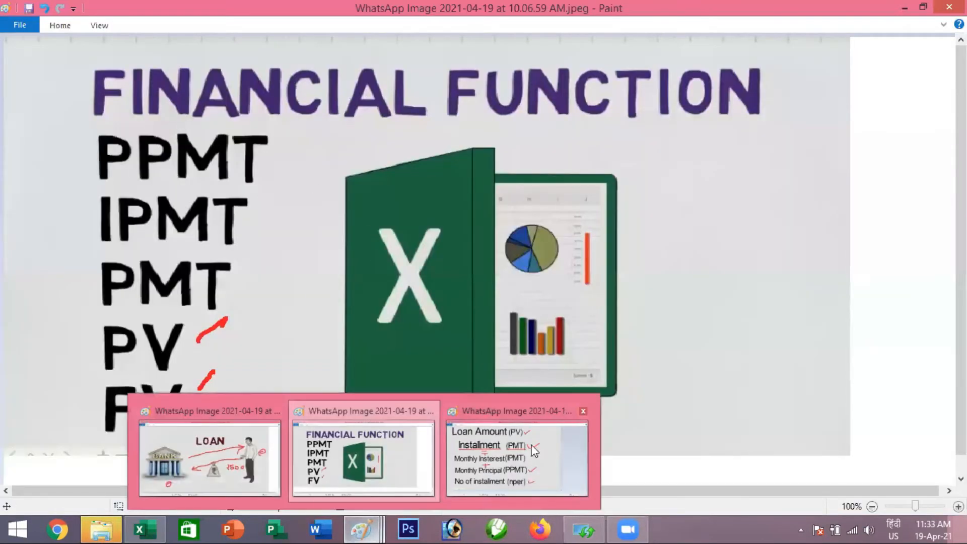
{"action": "left_click", "coordinate": [533, 453]}
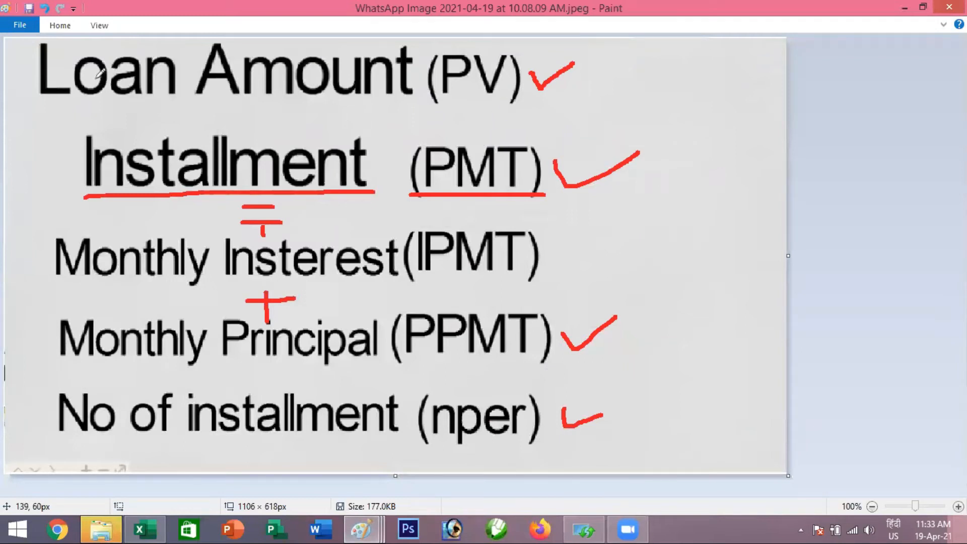
{"action": "left_click_drag", "start_coordinate": [42, 93], "coordinate": [322, 104]}
{"action": "left_click_drag", "start_coordinate": [420, 108], "coordinate": [628, 117]}
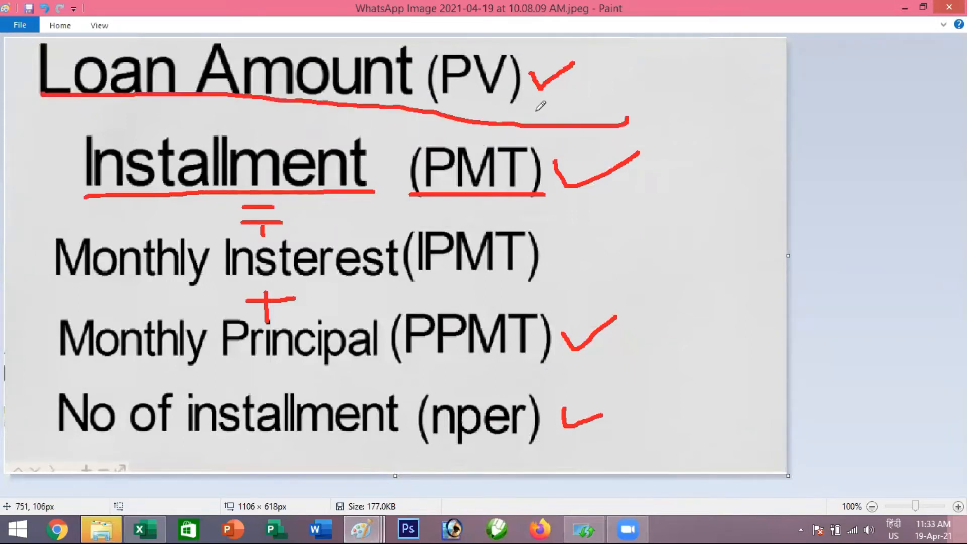
Switch back to Excel and complete the PMT formula in E5 with the loan amount $B$1 as present value
{"action": "key", "text": "alt+Tab"}
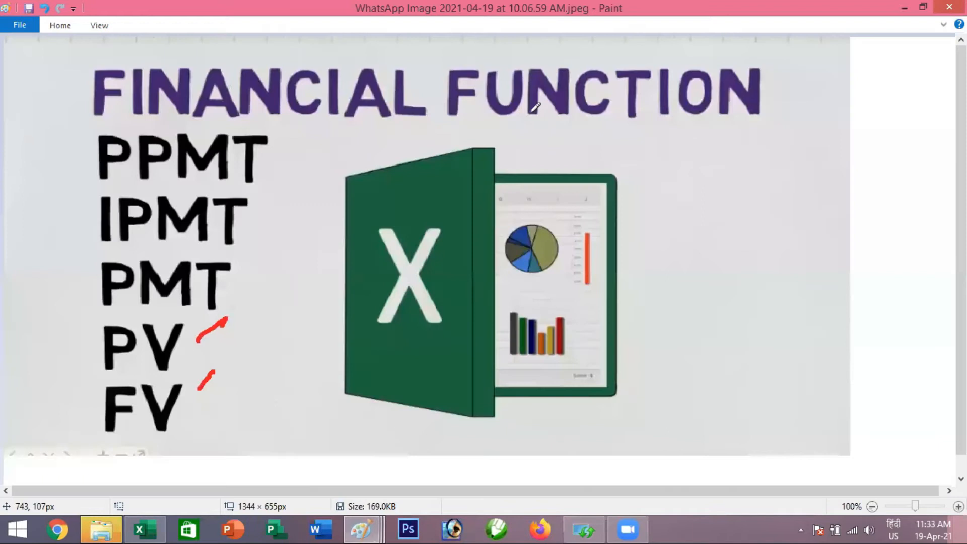
{"action": "key", "text": "alt+Tab"}
{"action": "key", "text": "Tab"}
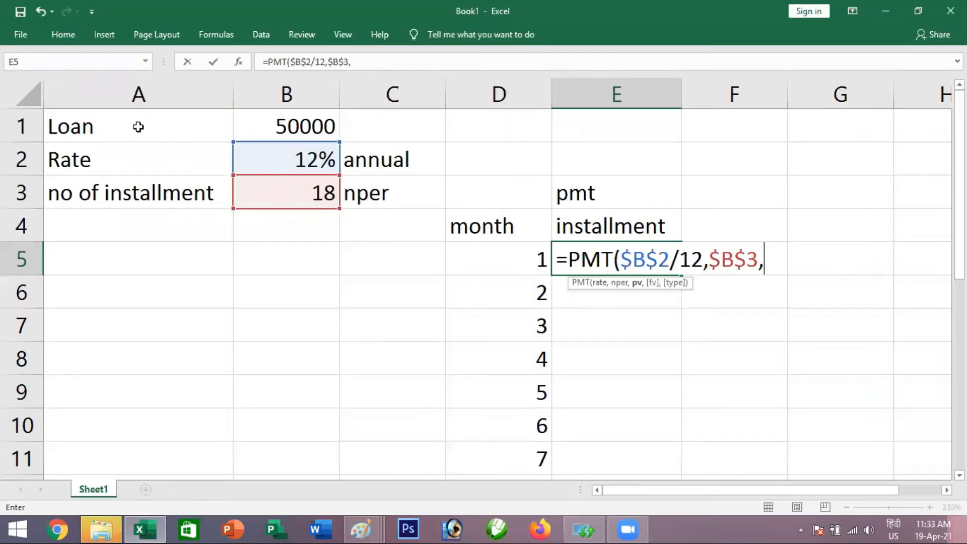
{"action": "left_click", "coordinate": [268, 126]}
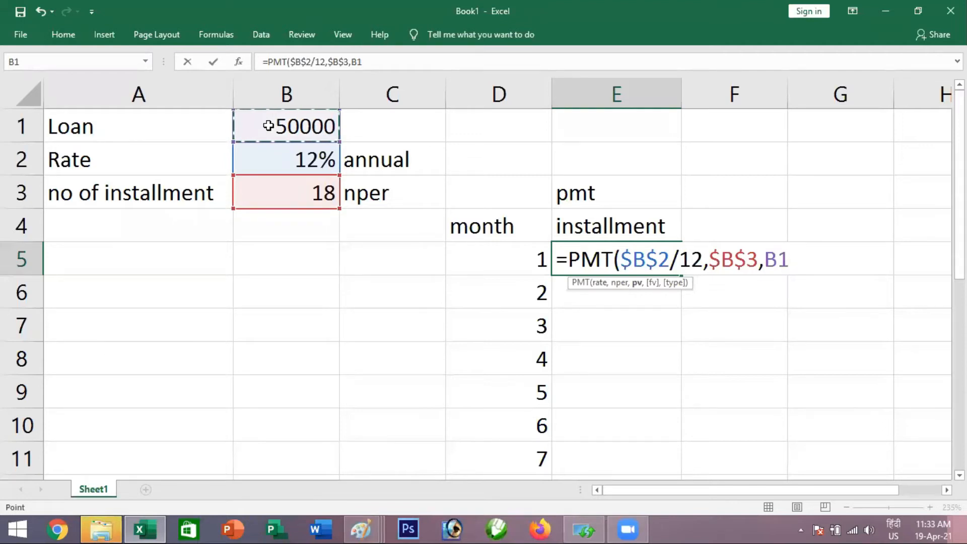
{"action": "key", "text": "F4"}
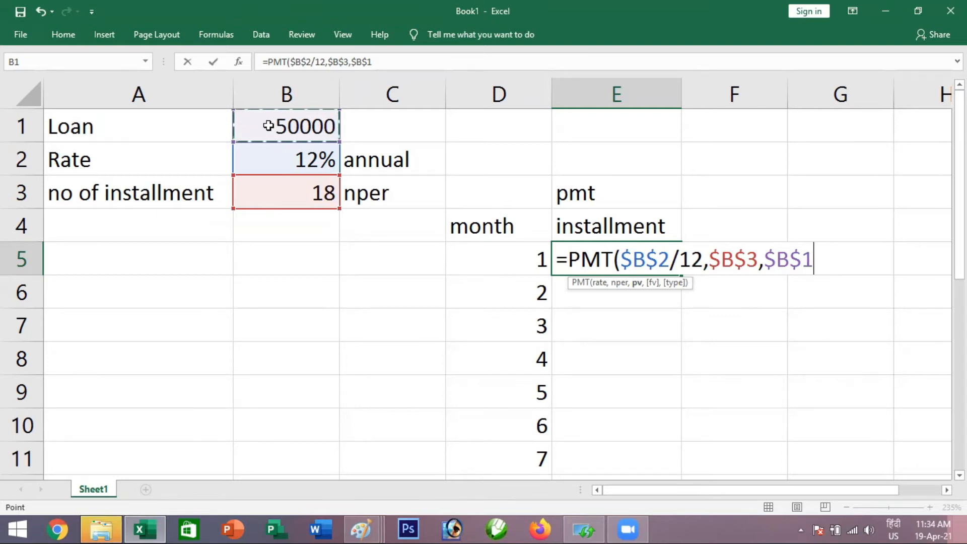
{"action": "key", "text": "Return"}
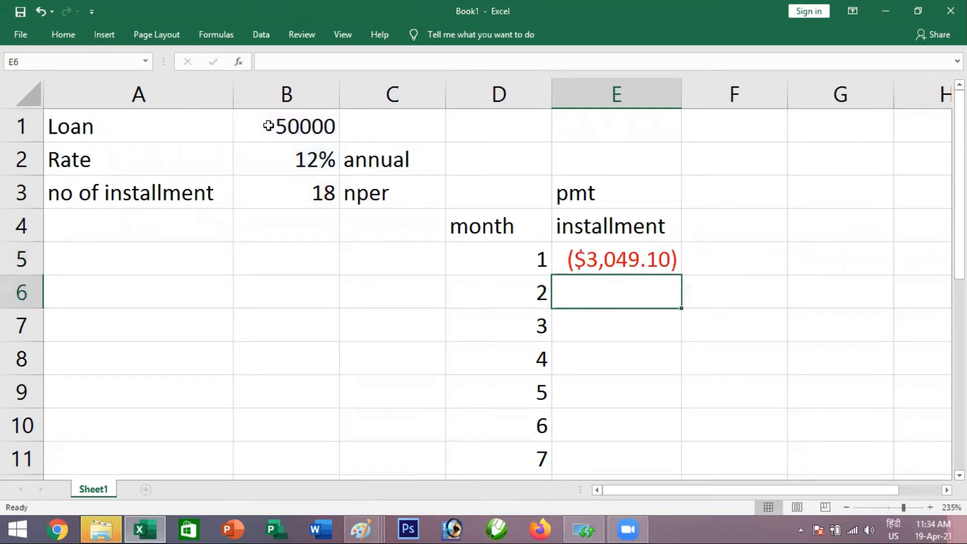
Negate the loan amount as -$B$1 in E5's PMT formula and copy the formula down for all 18 months
{"action": "left_click", "coordinate": [598, 260]}
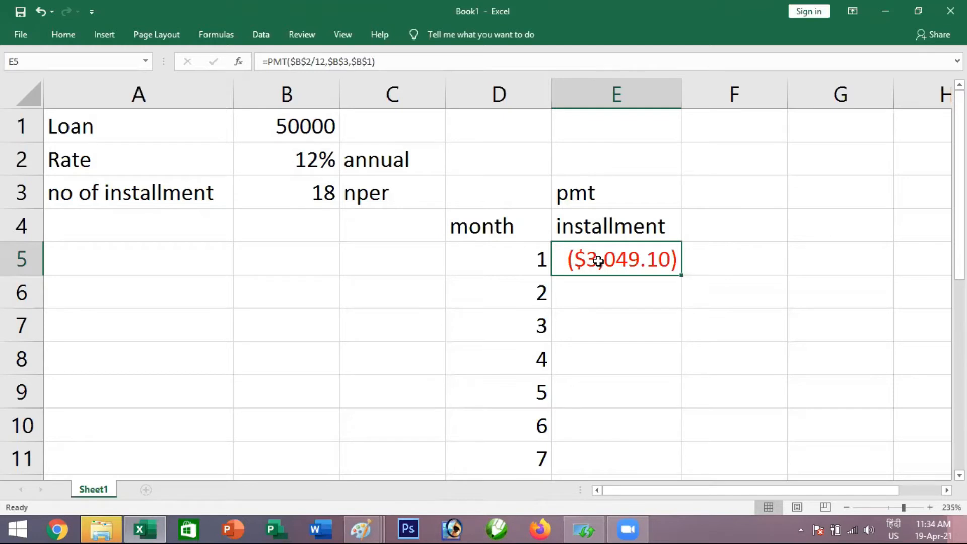
{"action": "double_click", "coordinate": [598, 260]}
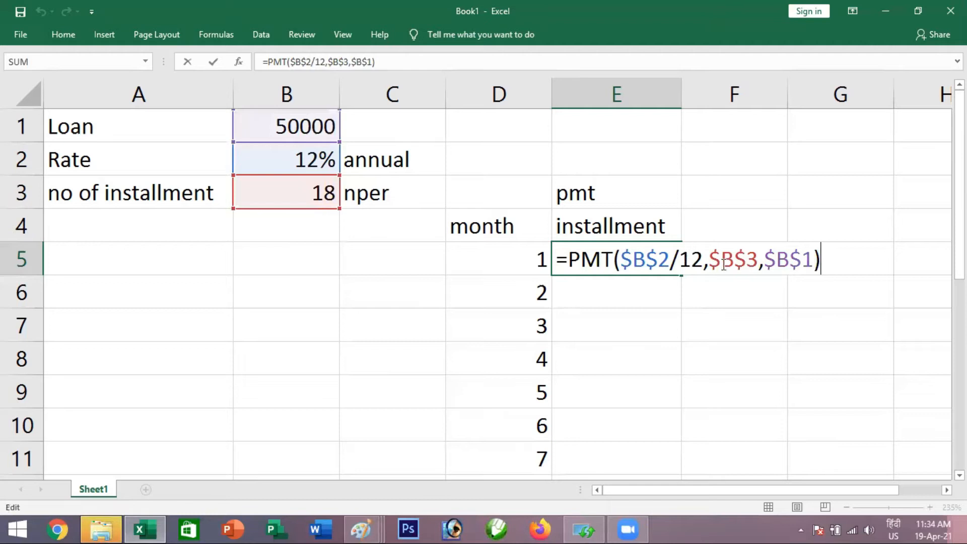
{"action": "left_click", "coordinate": [764, 259]}
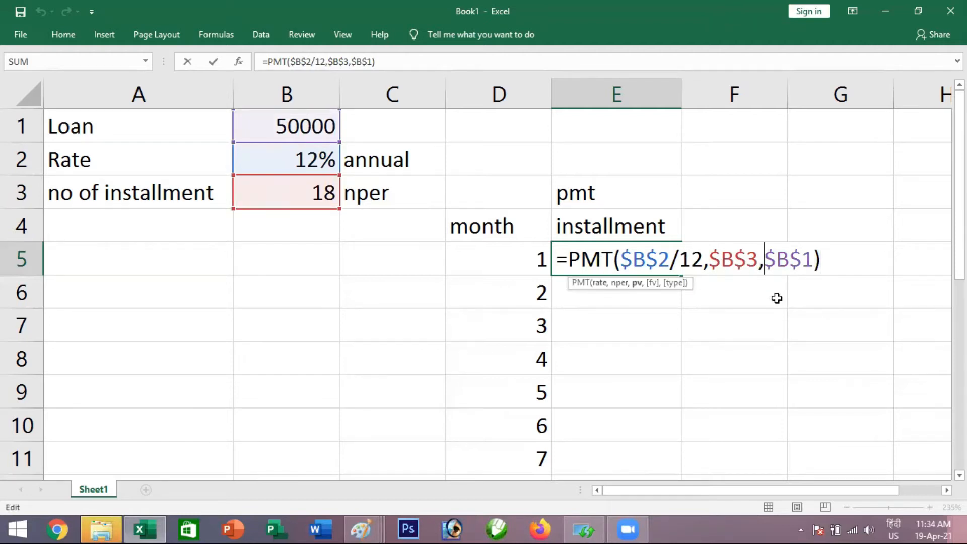
{"action": "type", "text": "-"}
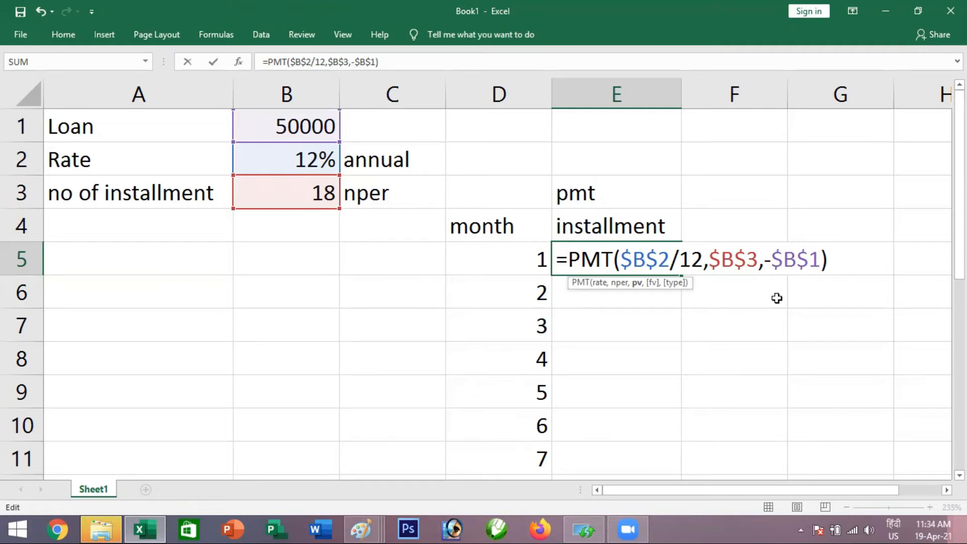
{"action": "key", "text": "Return"}
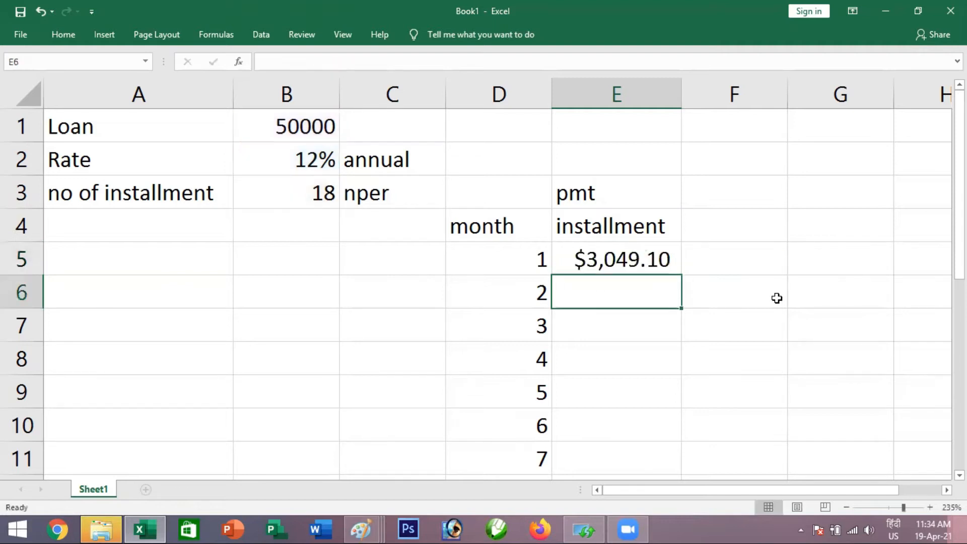
{"action": "left_click", "coordinate": [653, 261]}
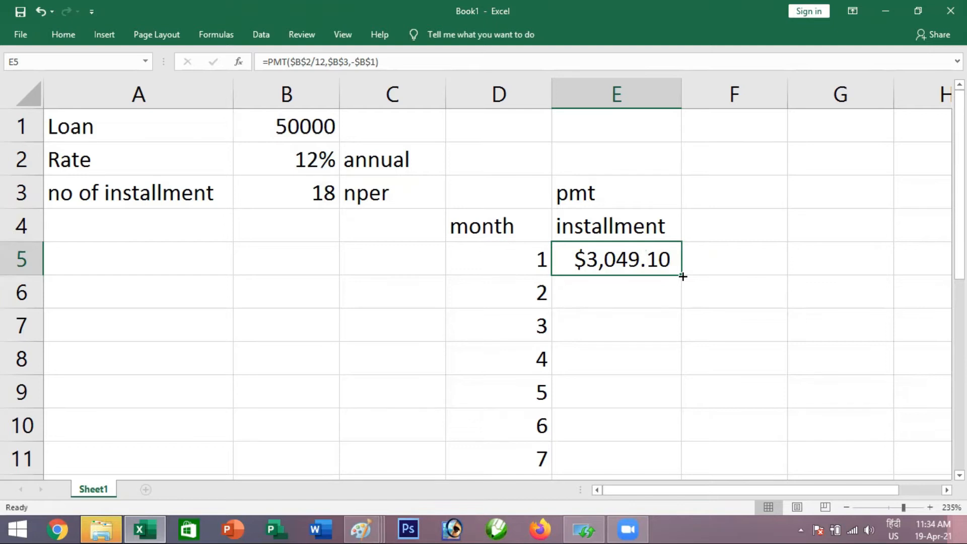
{"action": "double_click", "coordinate": [683, 276]}
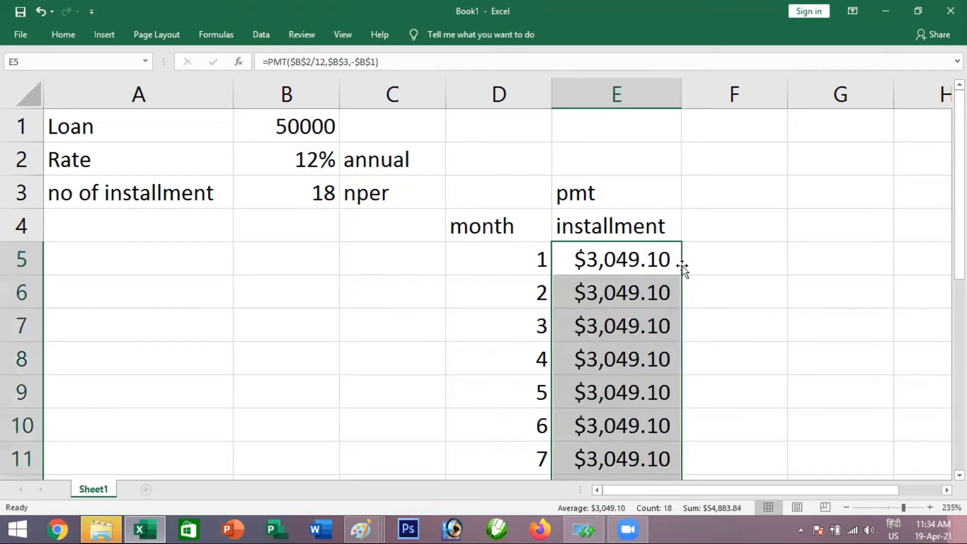
Check the copied PMT installment formulas in E5 through E7
{"action": "scroll", "coordinate": [682, 267], "scroll_direction": "down", "scroll_amount": 6}
{"action": "scroll", "coordinate": [667, 265], "scroll_direction": "up", "scroll_amount": 5}
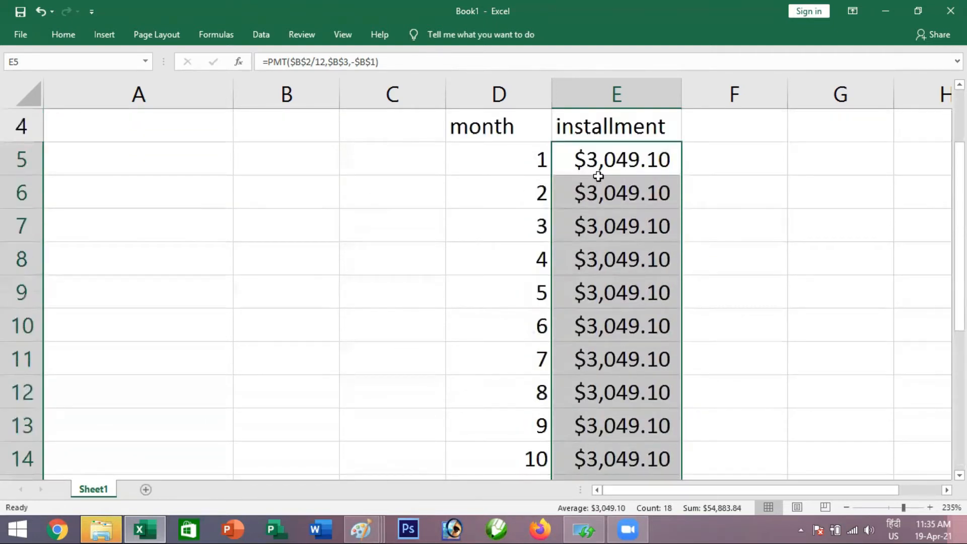
{"action": "left_click", "coordinate": [609, 161]}
{"action": "left_click", "coordinate": [610, 200]}
{"action": "left_click", "coordinate": [609, 231]}
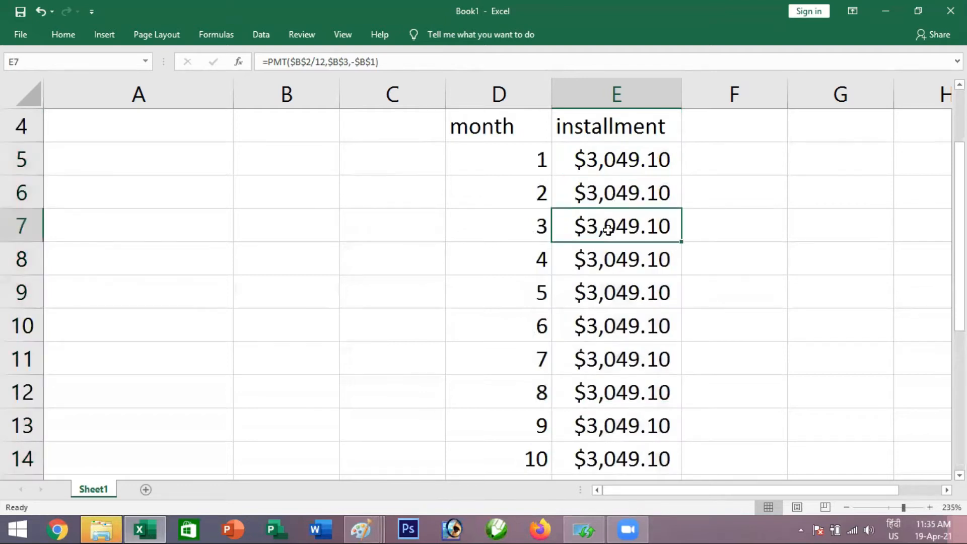
Format the installment amounts in E5:E22 as currency with the ₹ symbol
{"action": "left_click_drag", "start_coordinate": [616, 161], "coordinate": [641, 479]}
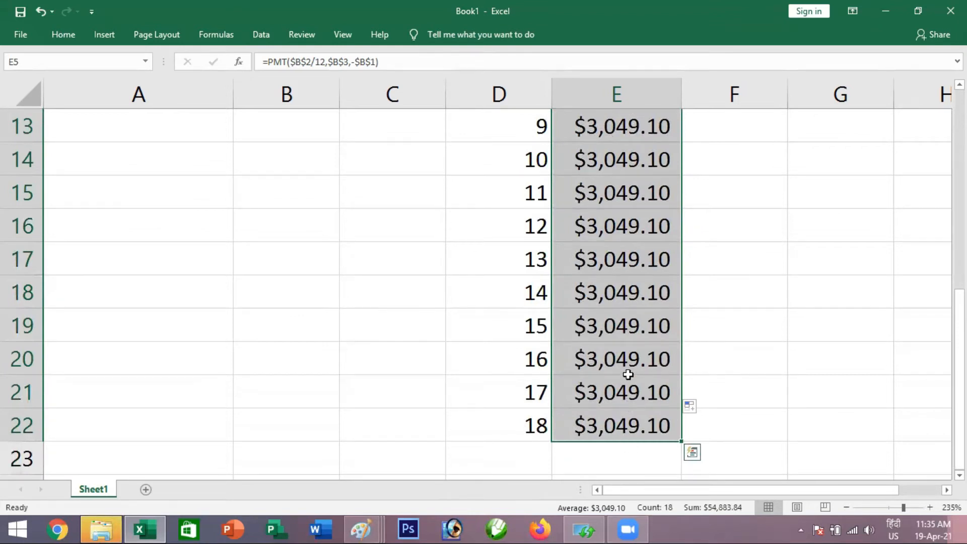
{"action": "scroll", "coordinate": [624, 367], "scroll_direction": "up", "scroll_amount": 4}
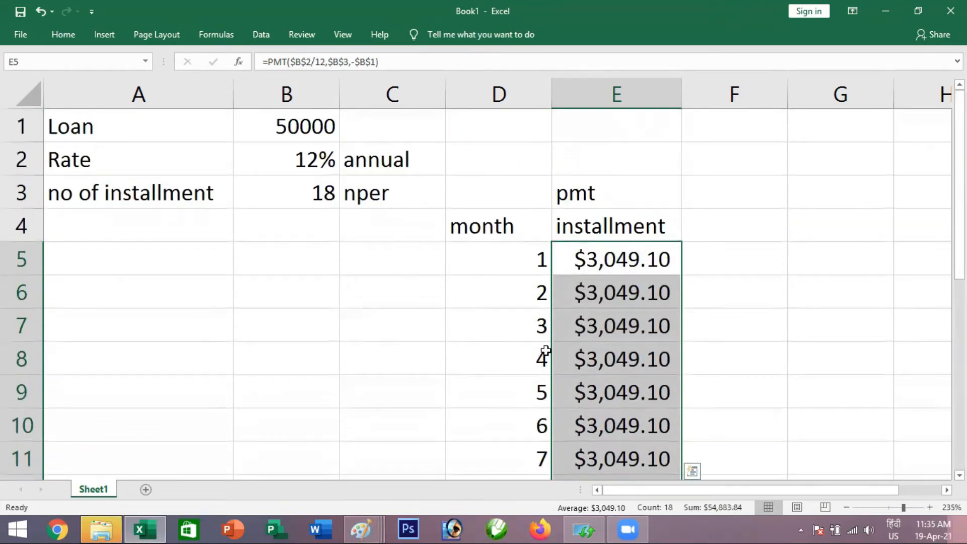
{"action": "right_click", "coordinate": [610, 328]}
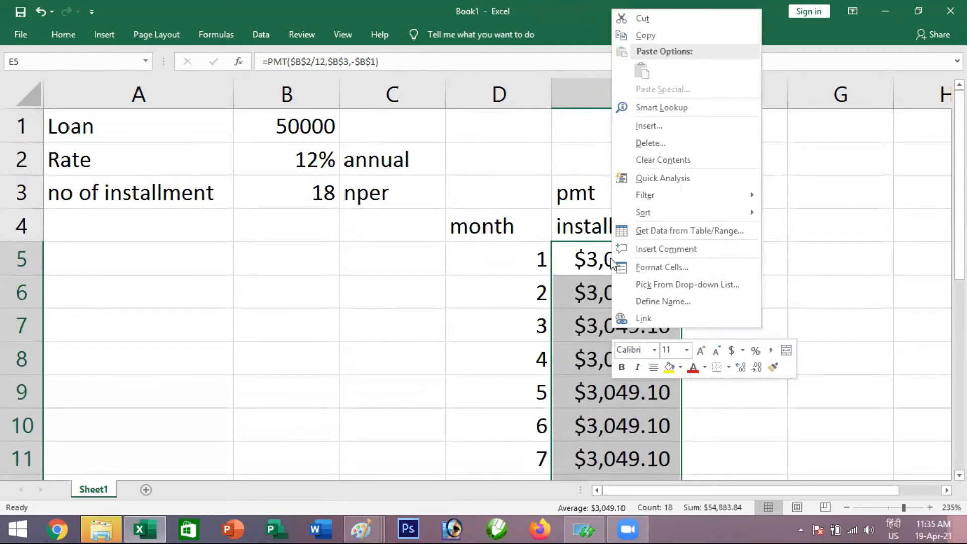
{"action": "mouse_move", "coordinate": [709, 196]}
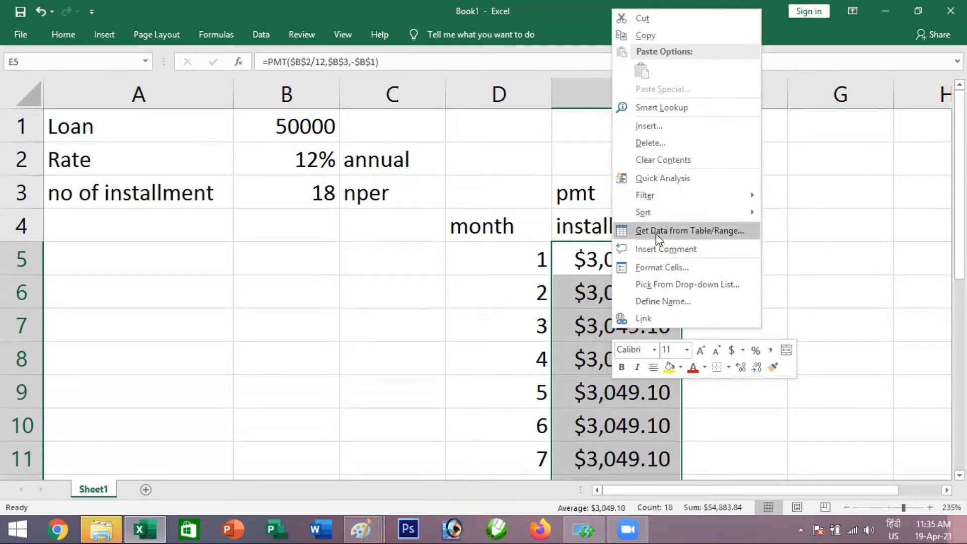
{"action": "key", "text": "Escape"}
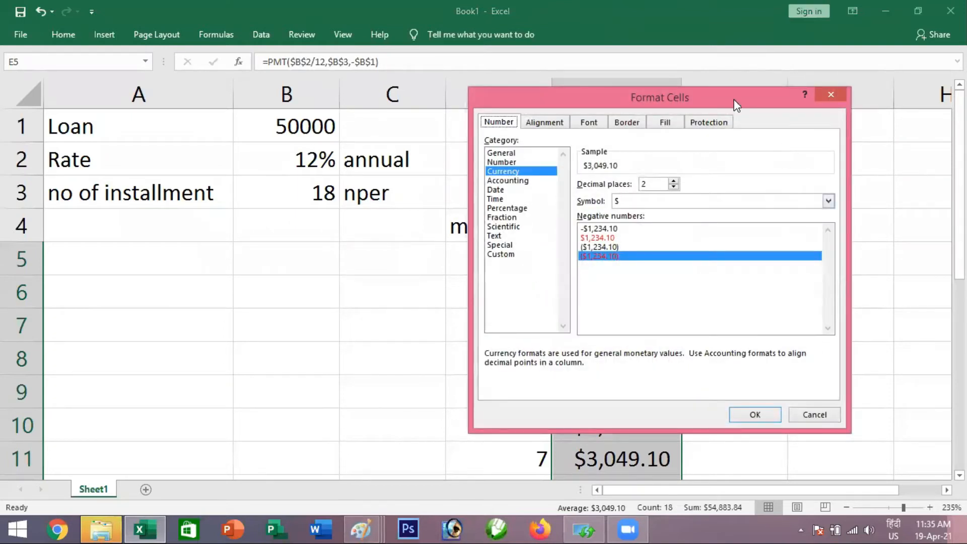
{"action": "key", "text": "Return"}
{"action": "right_click", "coordinate": [603, 295]}
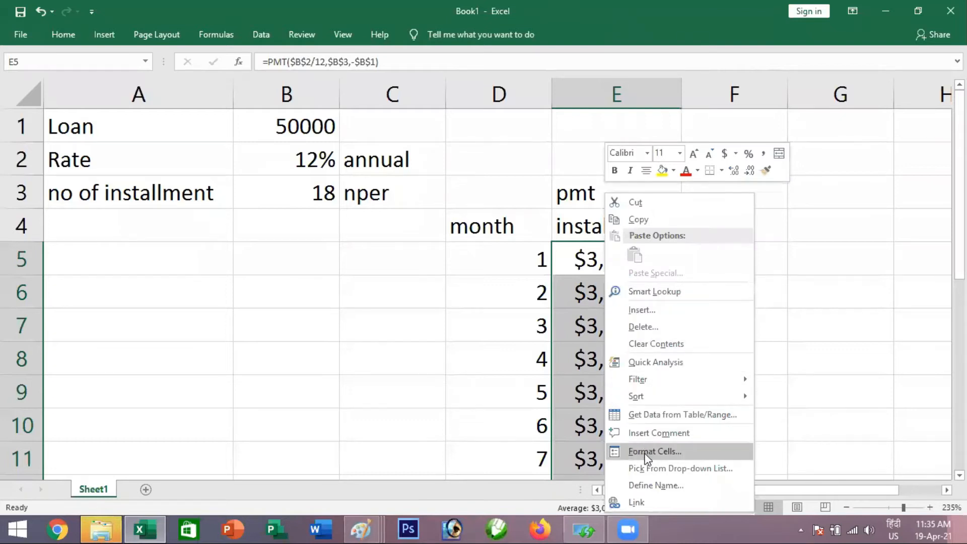
{"action": "left_click", "coordinate": [677, 452]}
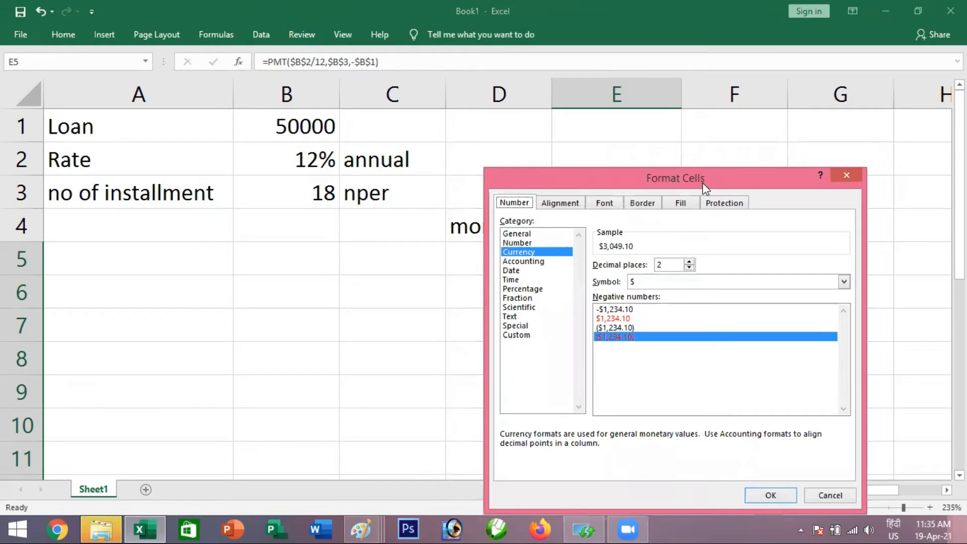
{"action": "left_click_drag", "start_coordinate": [705, 189], "coordinate": [342, 136]}
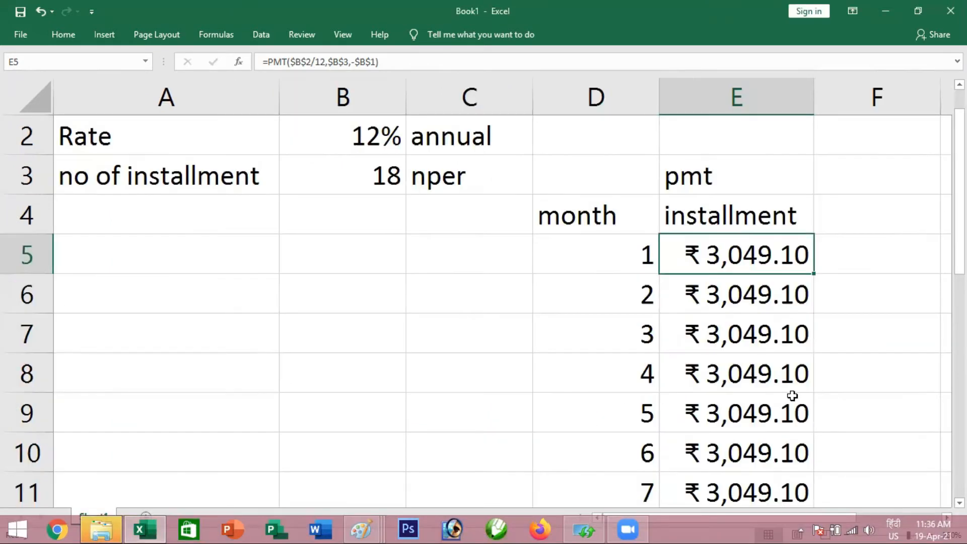
Add the header "interest" in F4 and the function label "ipmt" above it in F3
{"action": "scroll", "coordinate": [822, 382], "scroll_direction": "up", "scroll_amount": 1}
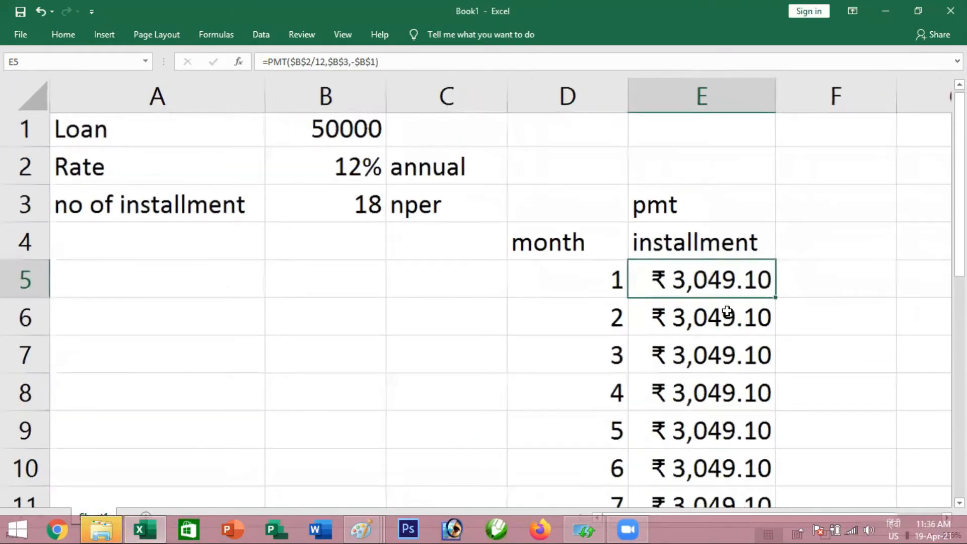
{"action": "scroll", "coordinate": [726, 311], "scroll_direction": "down", "scroll_amount": 3}
{"action": "scroll", "coordinate": [727, 316], "scroll_direction": "up", "scroll_amount": 3}
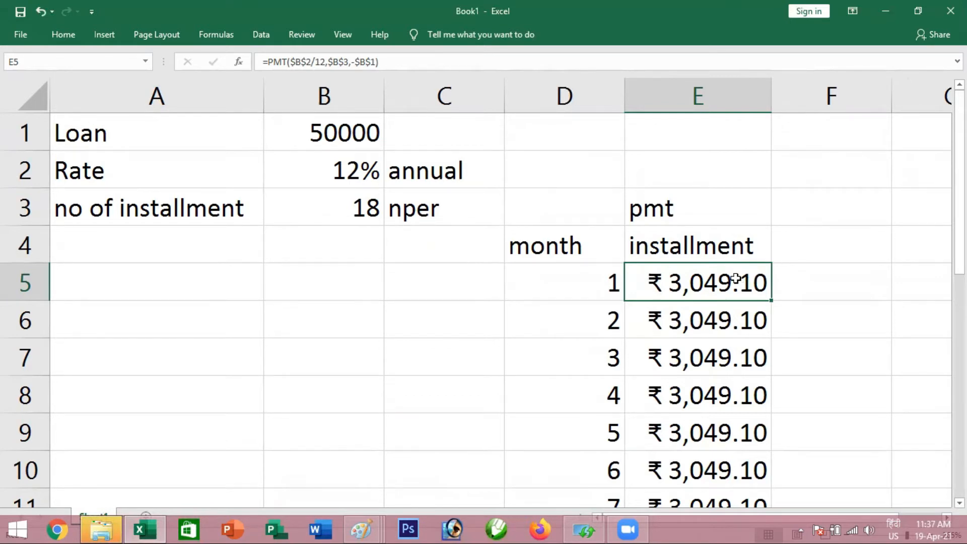
{"action": "left_click", "coordinate": [815, 236]}
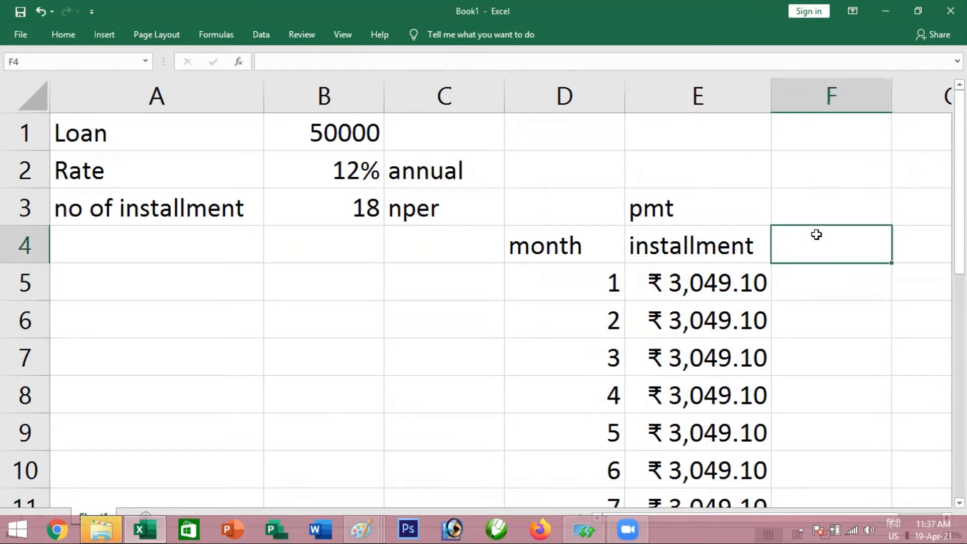
{"action": "type", "text": "interest"}
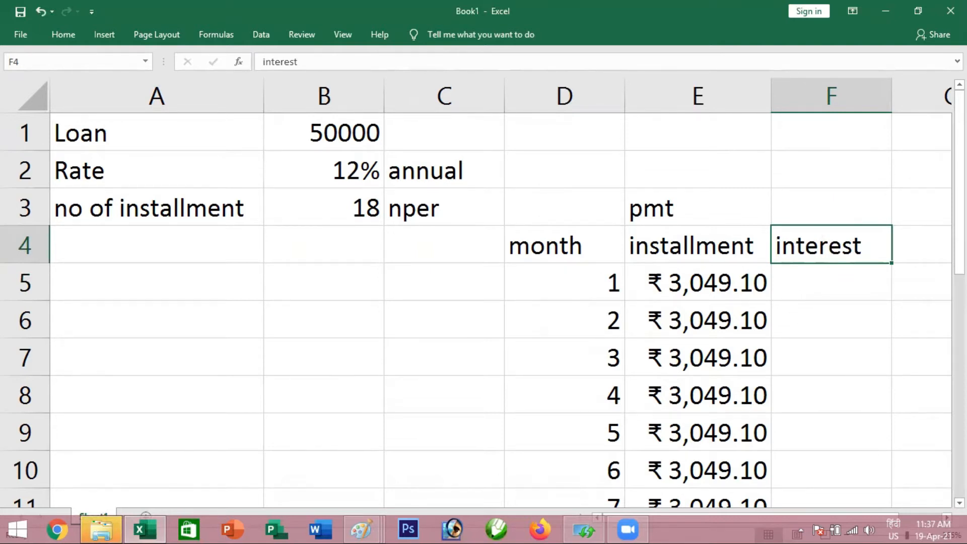
{"action": "scroll", "coordinate": [938, 503], "scroll_direction": "right", "scroll_amount": 2}
{"action": "scroll", "coordinate": [585, 341], "scroll_direction": "right", "scroll_amount": 3}
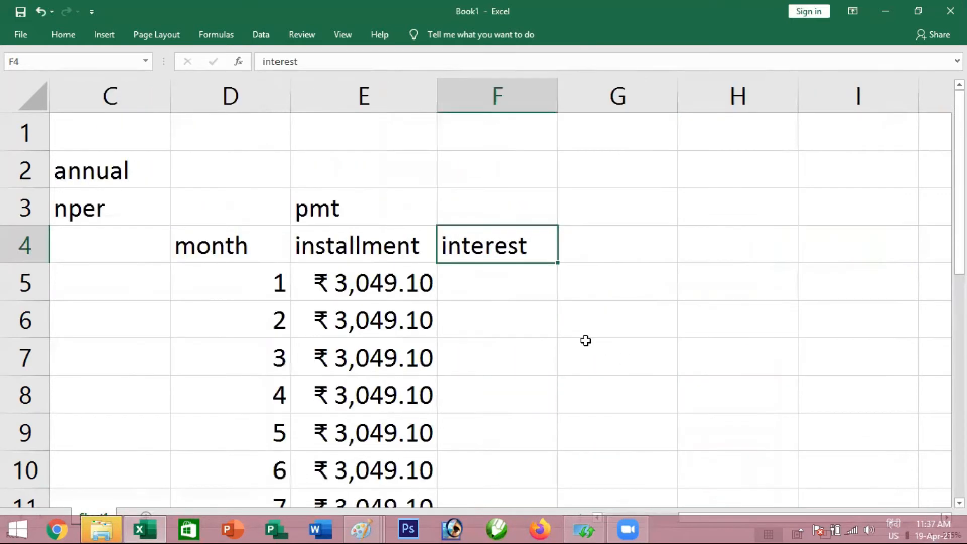
{"action": "left_click", "coordinate": [481, 208]}
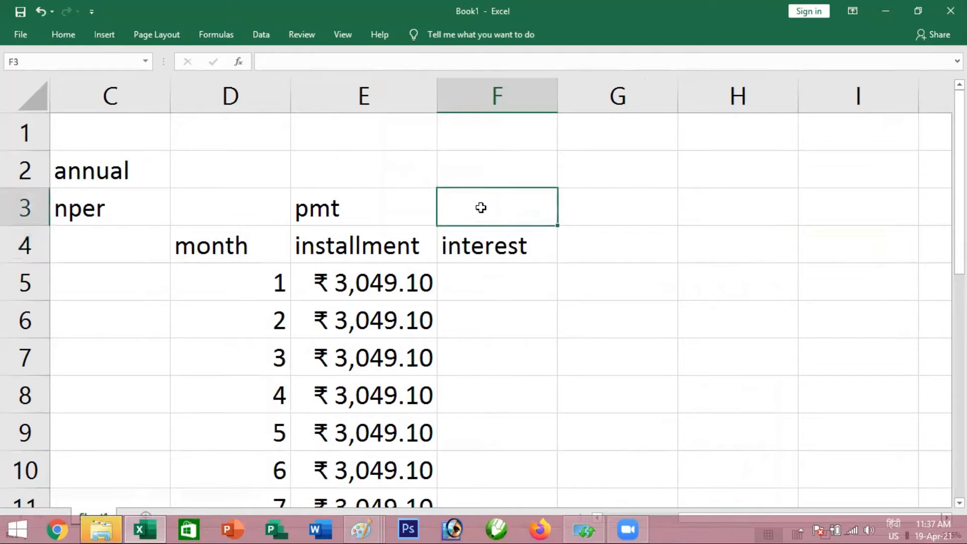
{"action": "type", "text": "ipmt"}
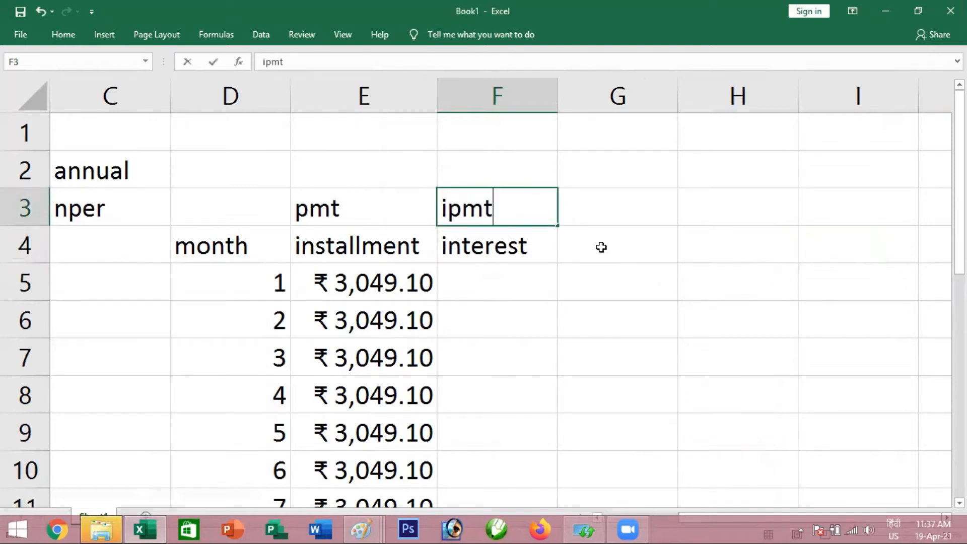
{"action": "key", "text": "Return"}
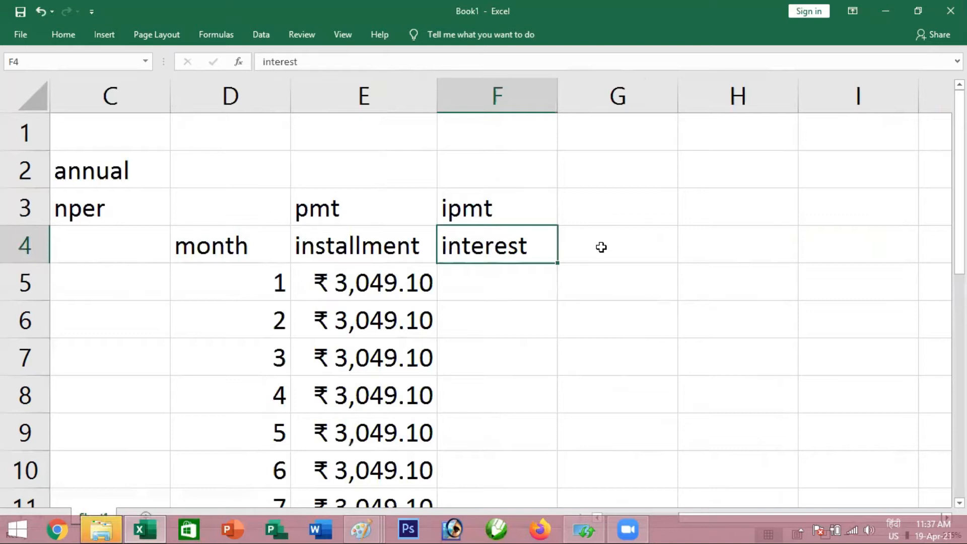
Start an IPMT formula in F5 with the monthly rate $B$2/12 as its first argument
{"action": "key", "text": "Return"}
{"action": "type", "text": "=ipmt"}
{"action": "key", "text": "Tab"}
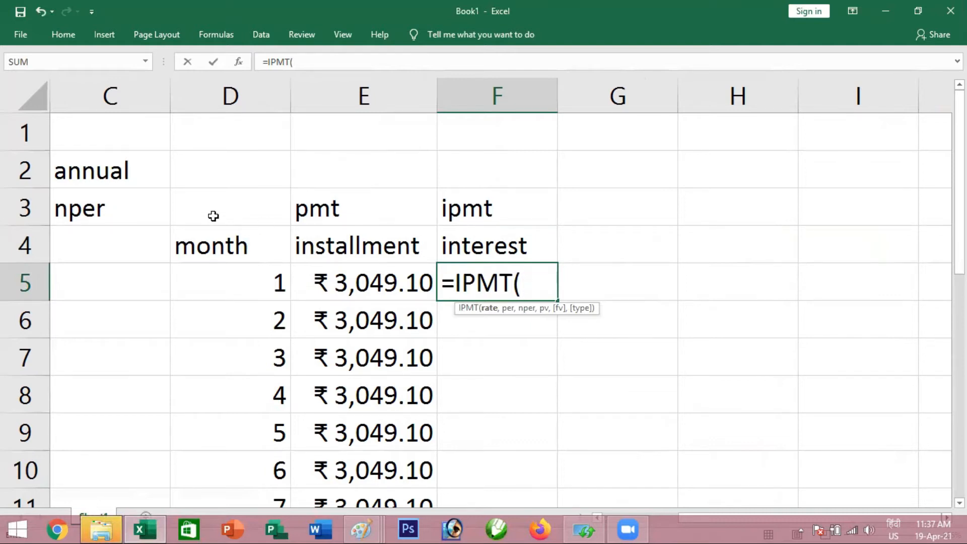
{"action": "left_click", "coordinate": [109, 135]}
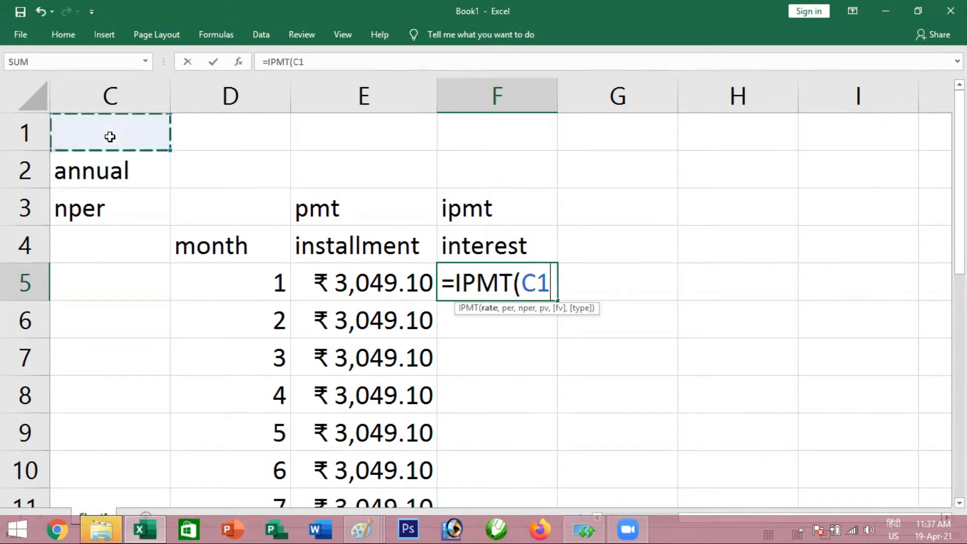
{"action": "key", "text": "Left"}
{"action": "left_click", "coordinate": [113, 169]}
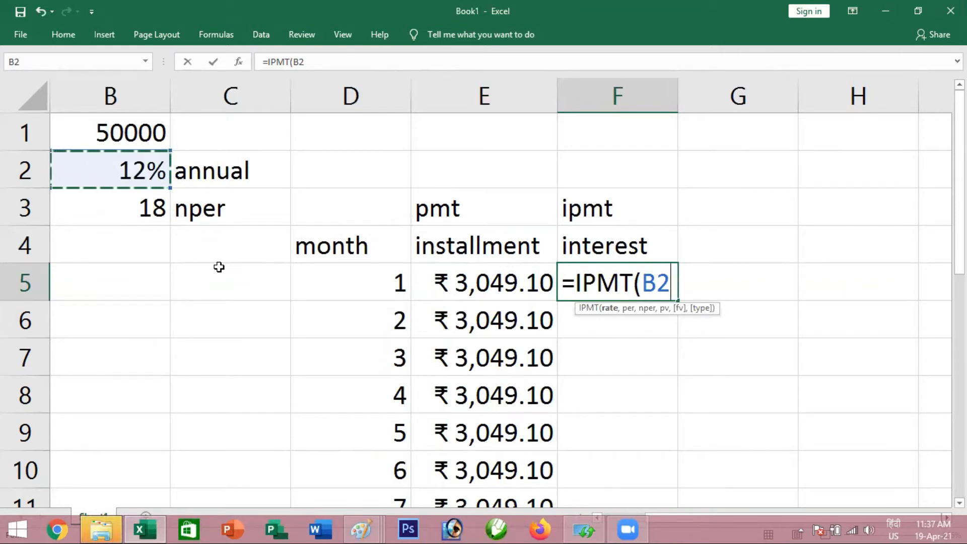
{"action": "key", "text": "F4"}
{"action": "type", "text": "/12"}
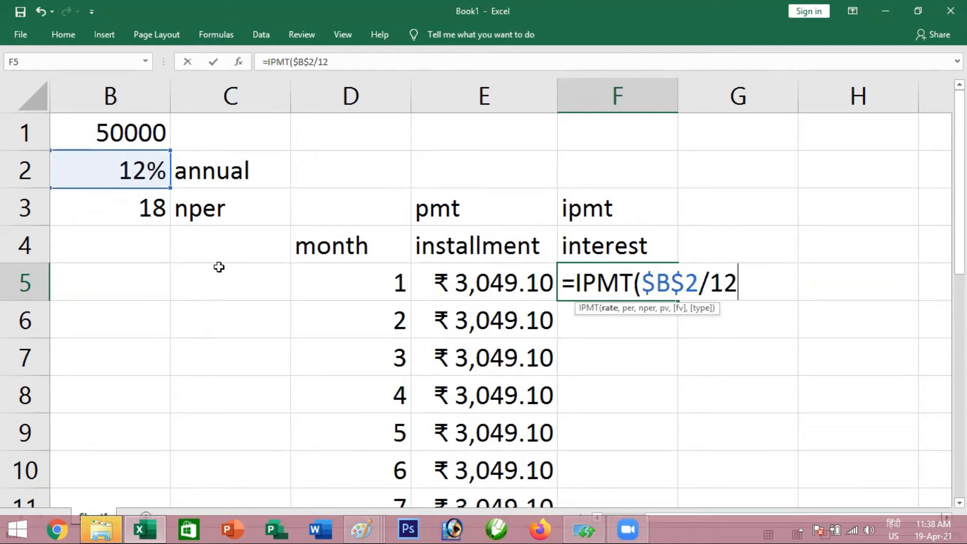
Add the month number D5 as the relative period argument of the IPMT formula
{"action": "type", "text": ","}
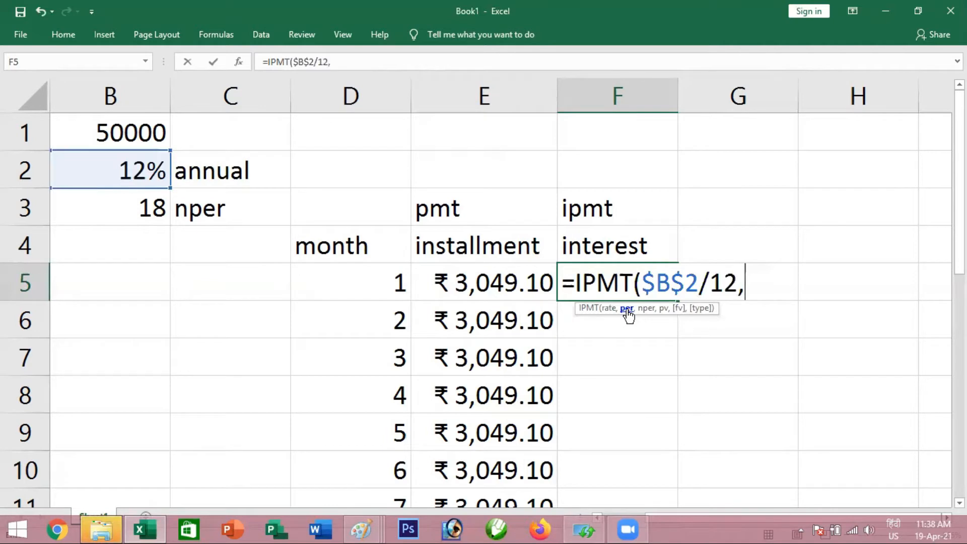
{"action": "left_click", "coordinate": [370, 281]}
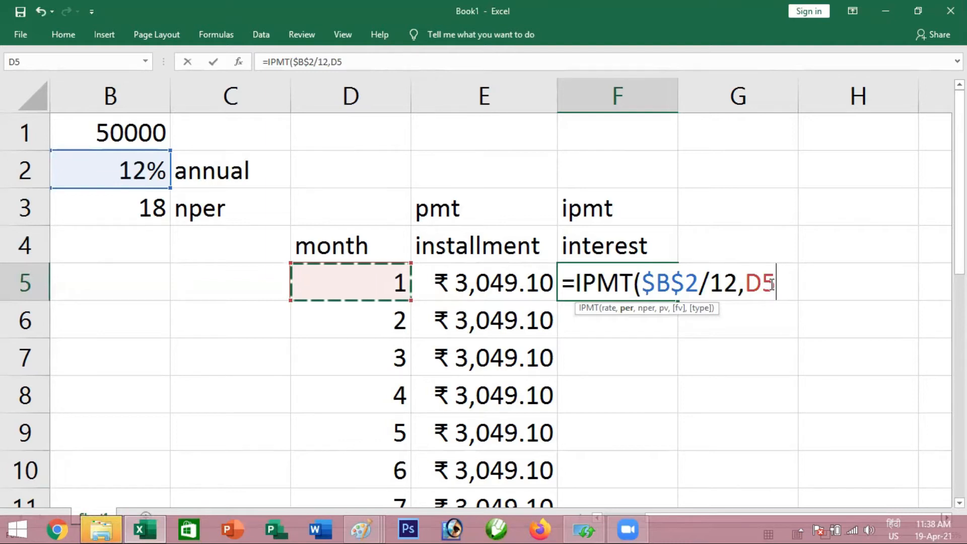
{"action": "type", "text": ","}
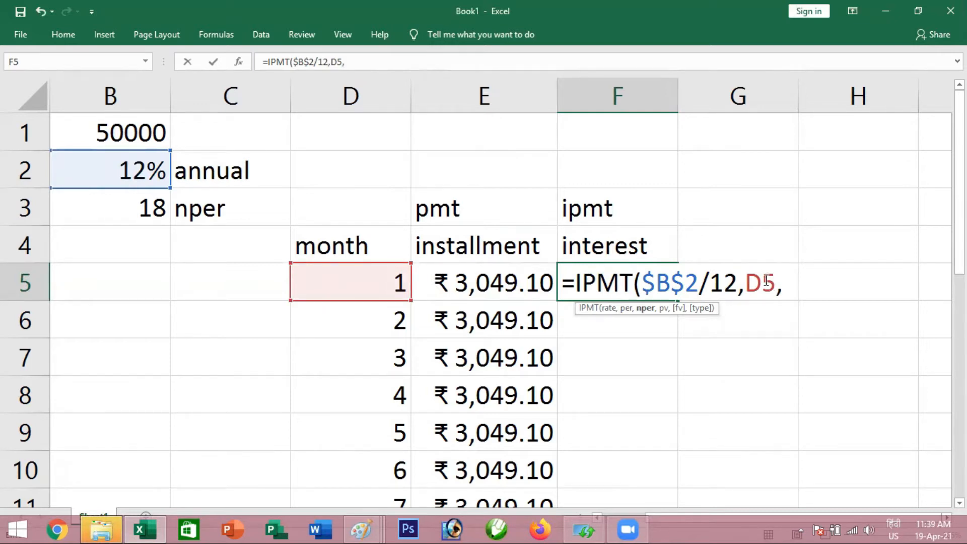
Add the number of installments $B$3 and the loan amount $B$1 as absolute references to the IPMT formula
{"action": "left_click", "coordinate": [131, 209]}
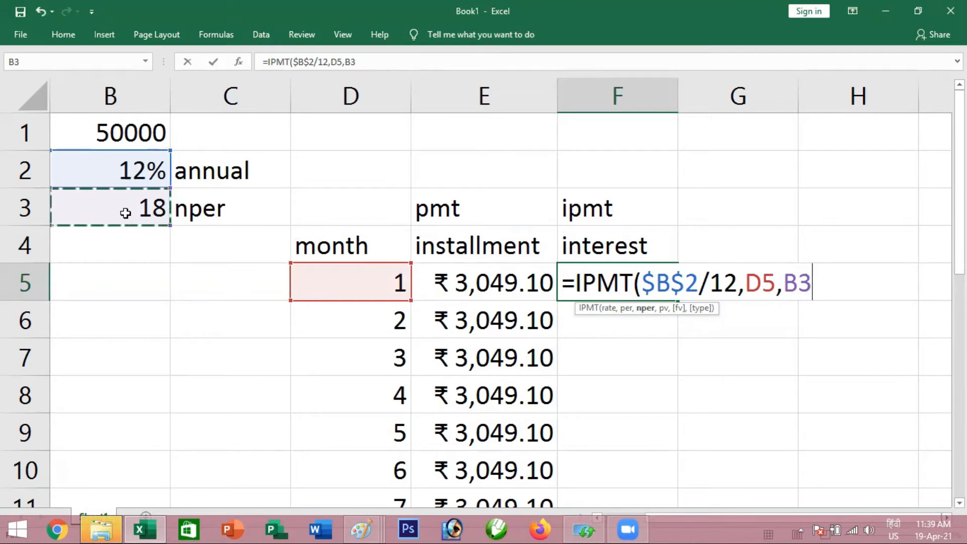
{"action": "key", "text": "F4"}
{"action": "type", "text": ","}
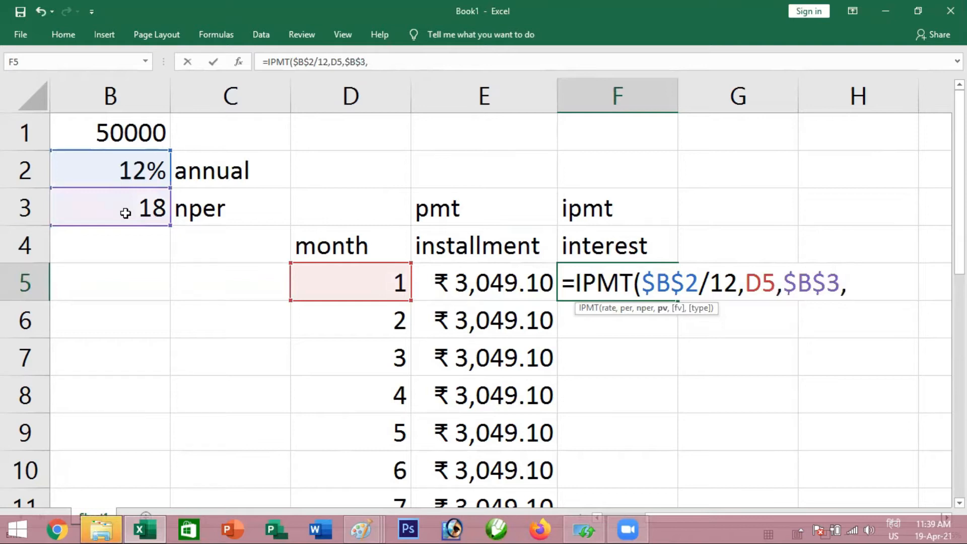
{"action": "left_click", "coordinate": [130, 133]}
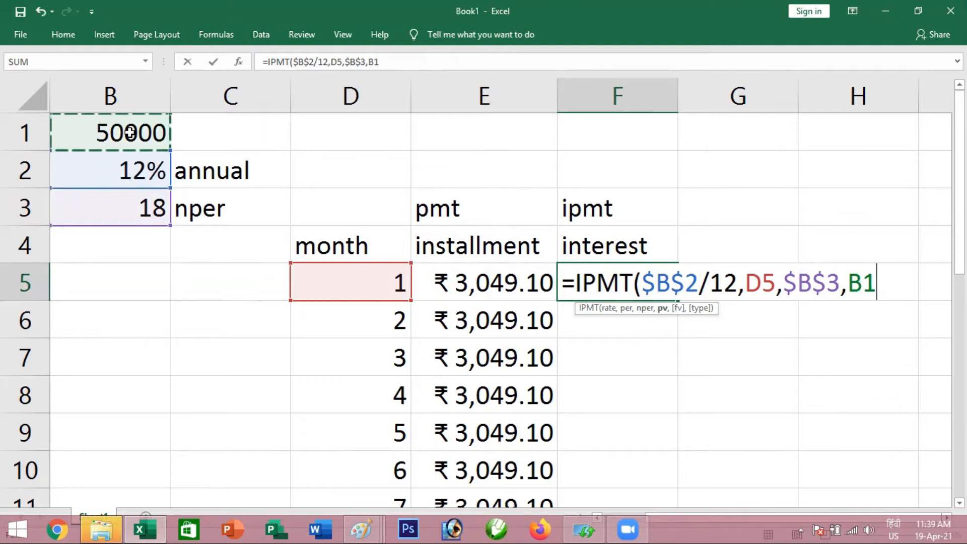
{"action": "key", "text": "F4"}
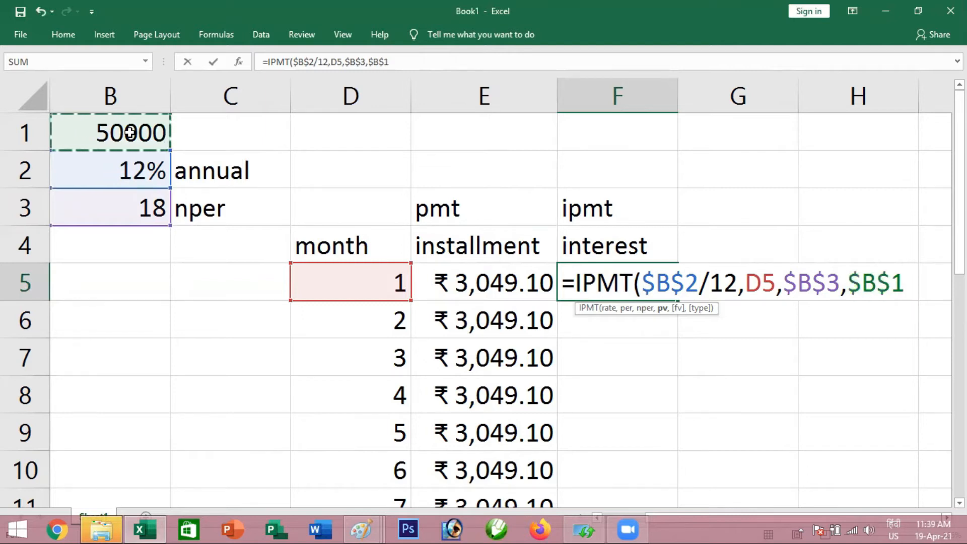
Try the IPMT formula's optional payment timing argument with 0 and 1, leaving the future value empty
{"action": "type", "text": ","}
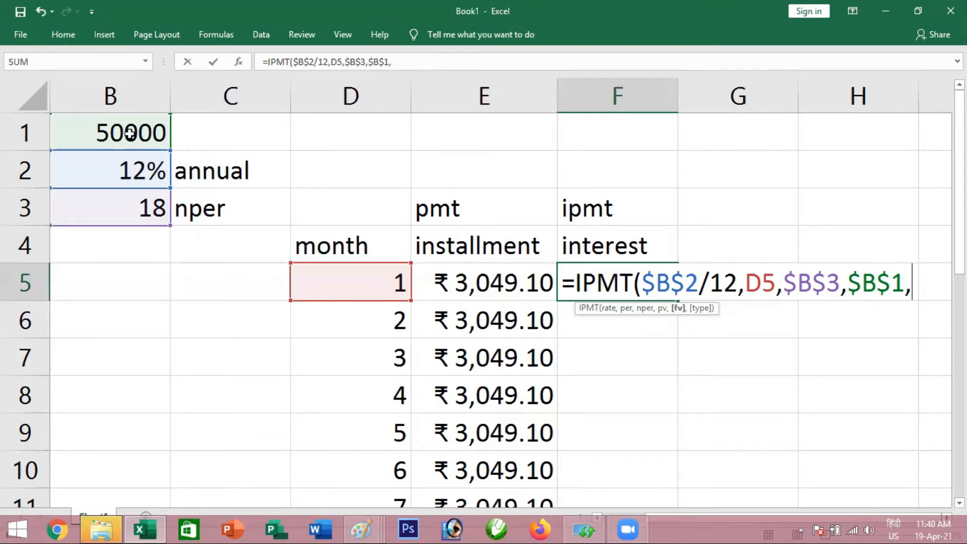
{"action": "type", "text": ","}
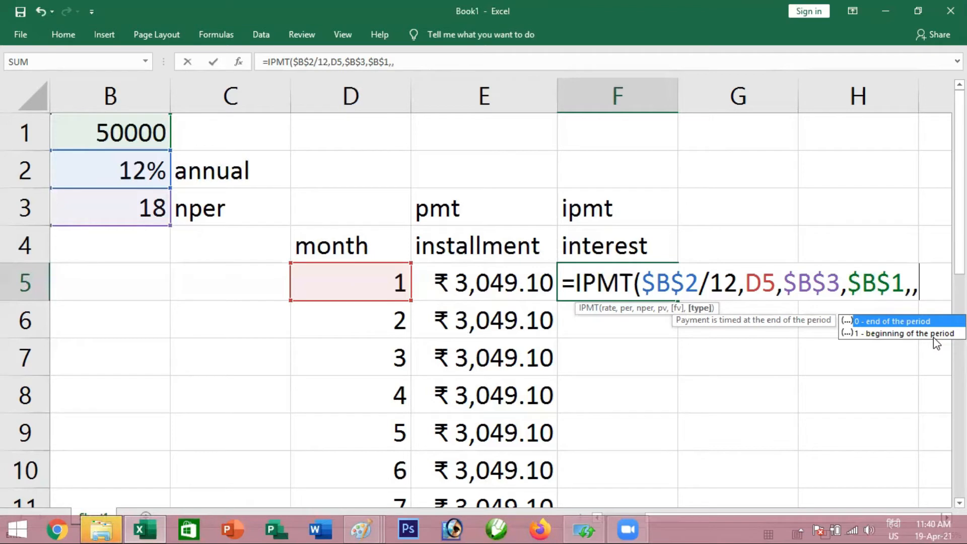
{"action": "type", "text": "0"}
{"action": "key", "text": "BackSpace"}
{"action": "type", "text": "1"}
{"action": "key", "text": "BackSpace"}
{"action": "key", "text": "BackSpace"}
{"action": "key", "text": "BackSpace"}
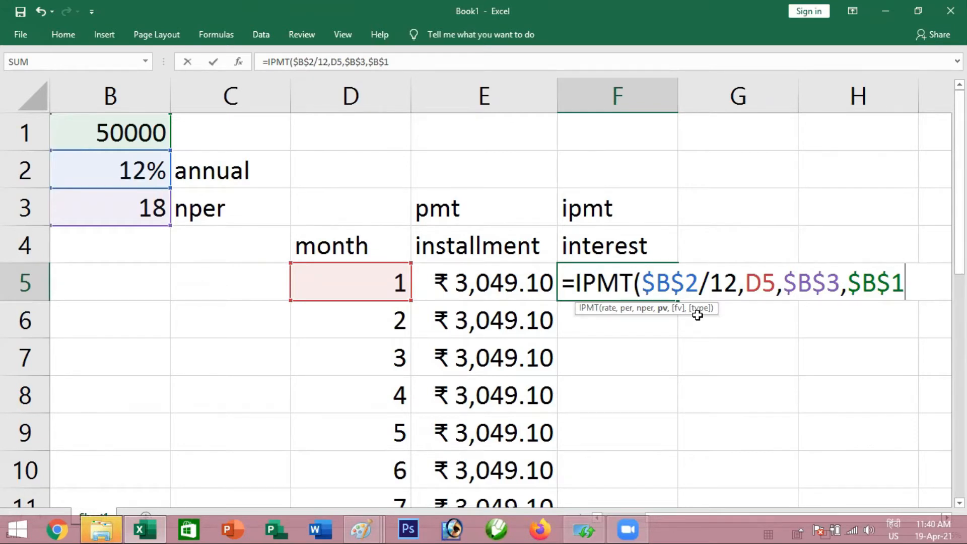
Commit the IPMT formula in F5, then make its loan amount argument negative as -$B$1
{"action": "key", "text": "Return"}
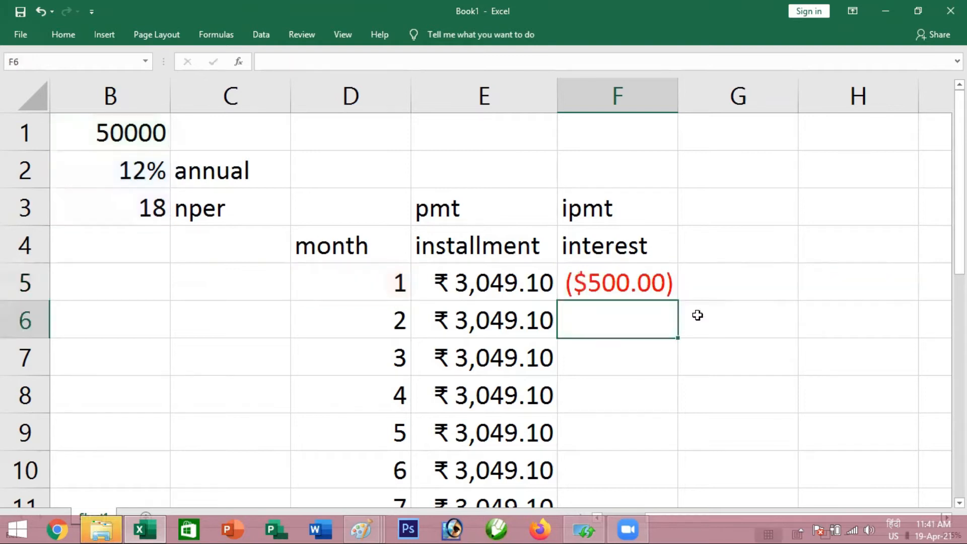
{"action": "left_click", "coordinate": [651, 294]}
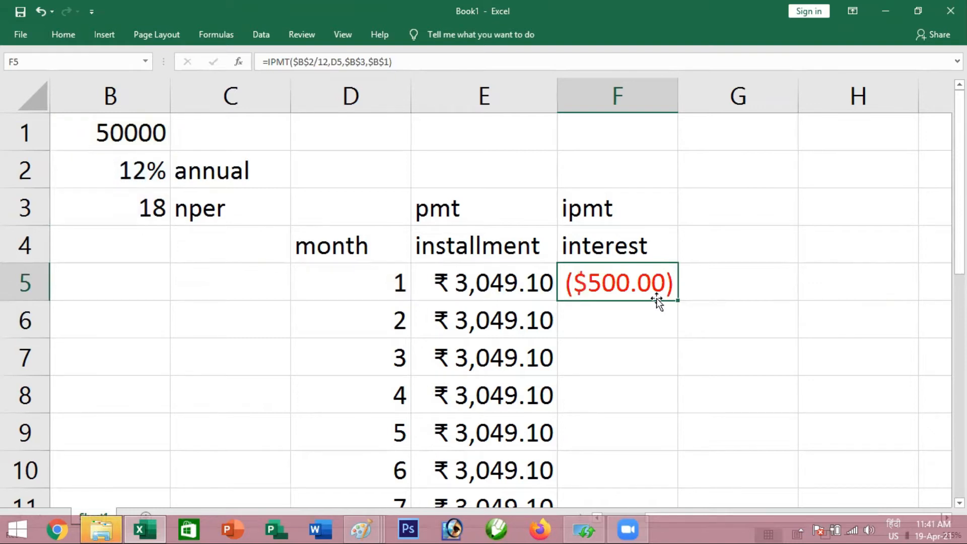
{"action": "key", "text": "F2"}
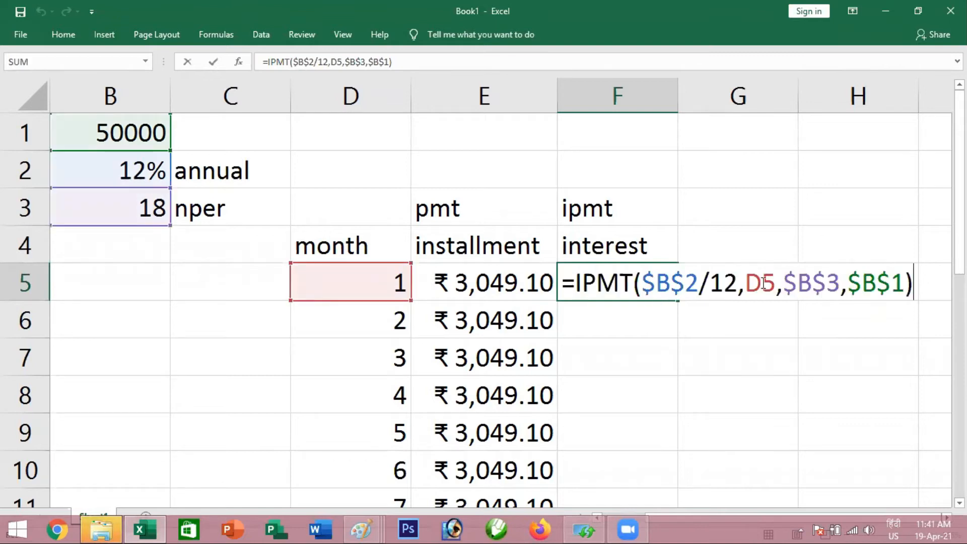
{"action": "left_click", "coordinate": [849, 286]}
{"action": "type", "text": "-"}
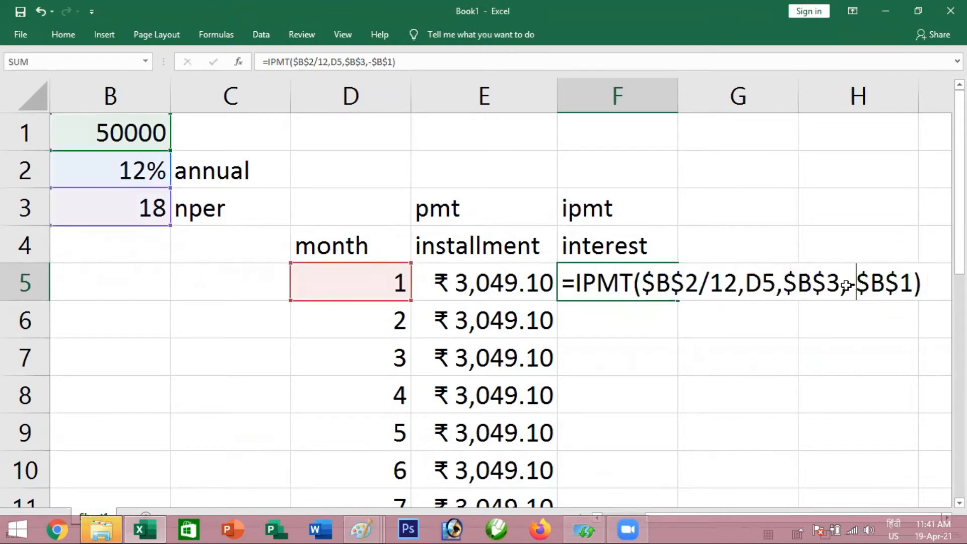
{"action": "key", "text": "Return"}
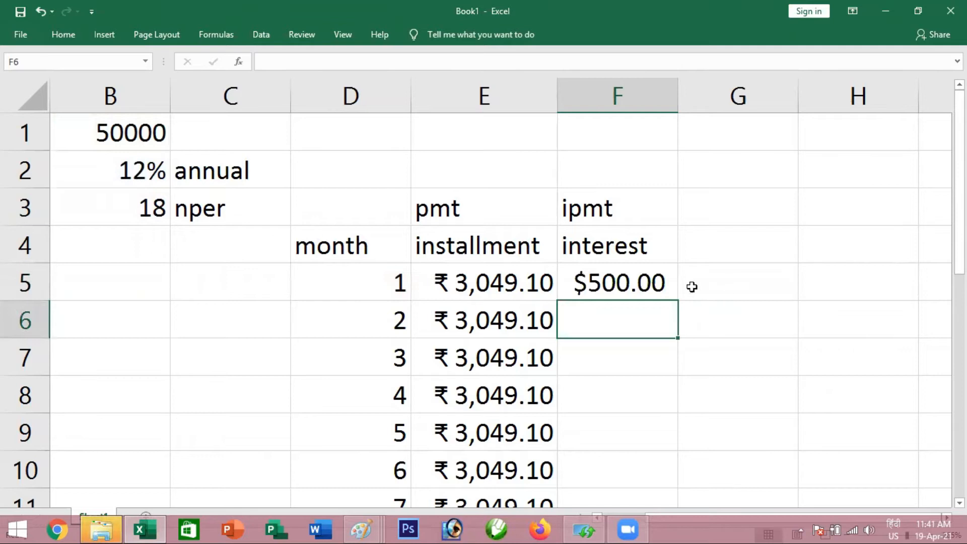
Fill the IPMT formula from F5 down the interest column to month 18
{"action": "left_click", "coordinate": [642, 287]}
{"action": "double_click", "coordinate": [678, 301]}
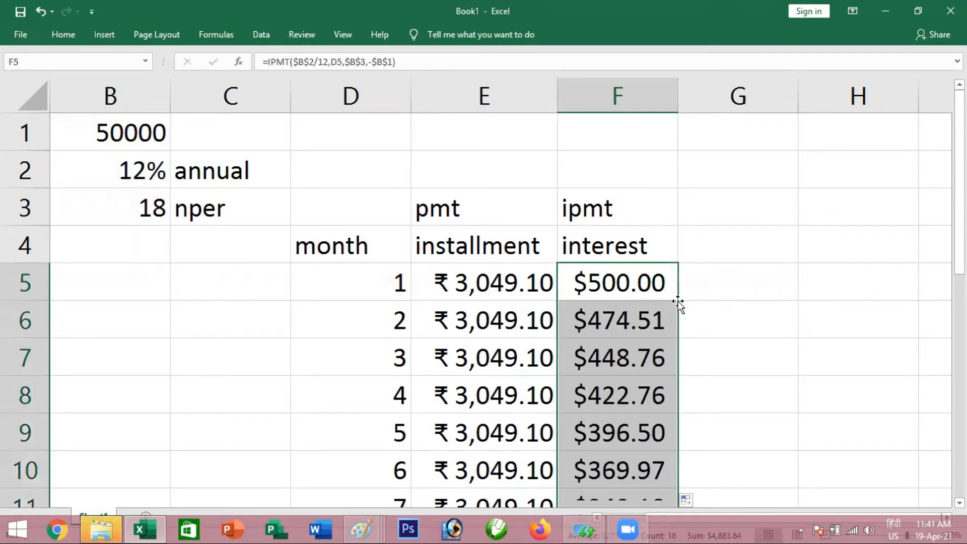
{"action": "left_click", "coordinate": [654, 290]}
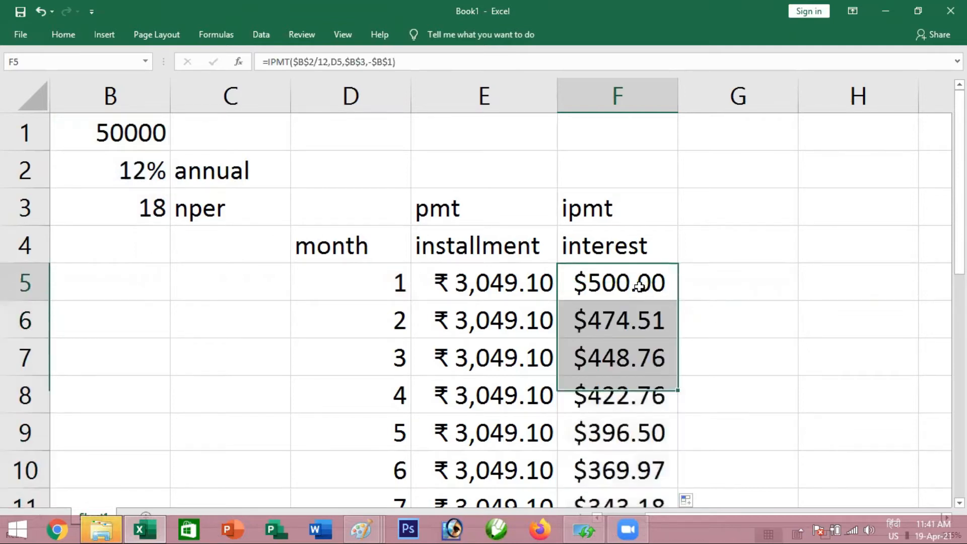
Format the interest values in F5:F22 as currency with the ₹ Hindi symbol
{"action": "left_click_drag", "start_coordinate": [624, 285], "coordinate": [619, 429]}
{"action": "right_click", "coordinate": [599, 256]}
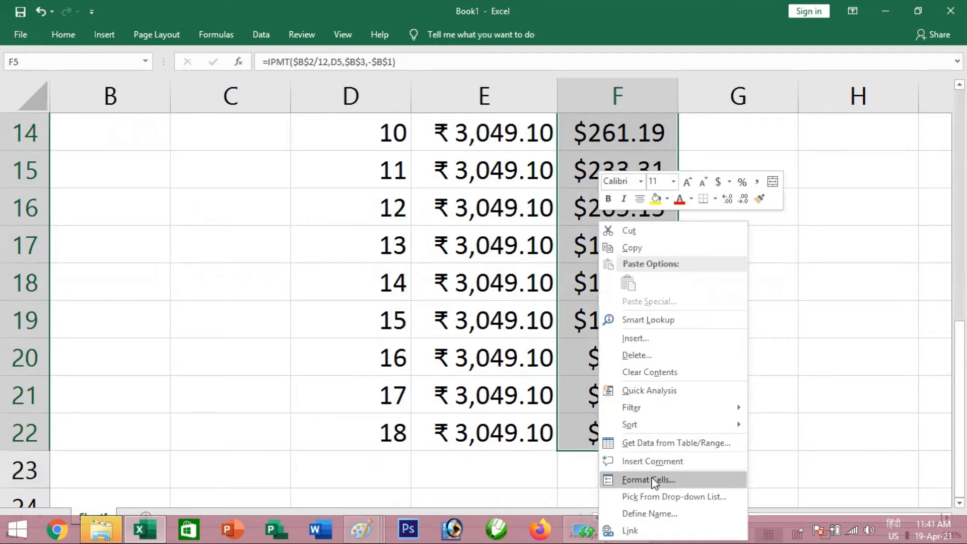
{"action": "right_click", "coordinate": [576, 355]}
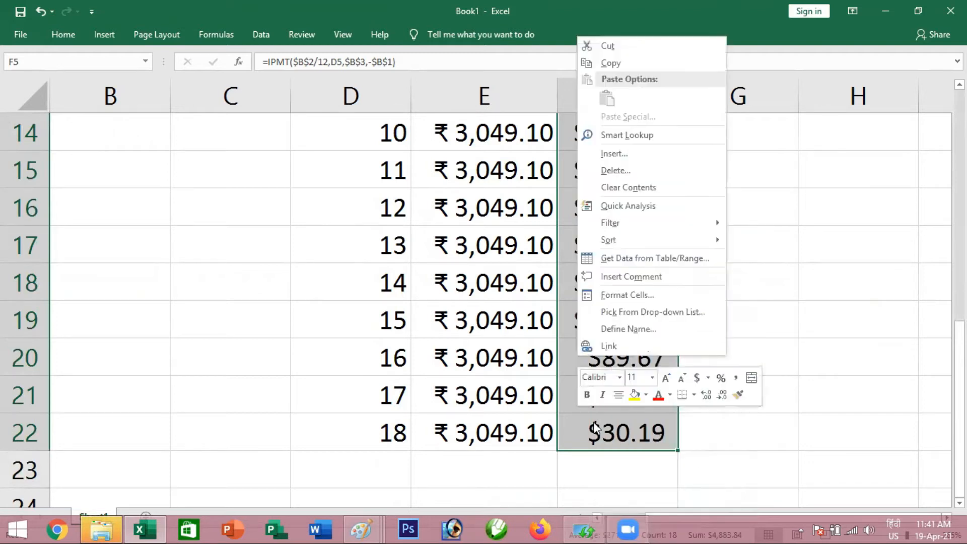
{"action": "key", "text": "Escape"}
{"action": "scroll", "coordinate": [597, 433], "scroll_direction": "up", "scroll_amount": 5}
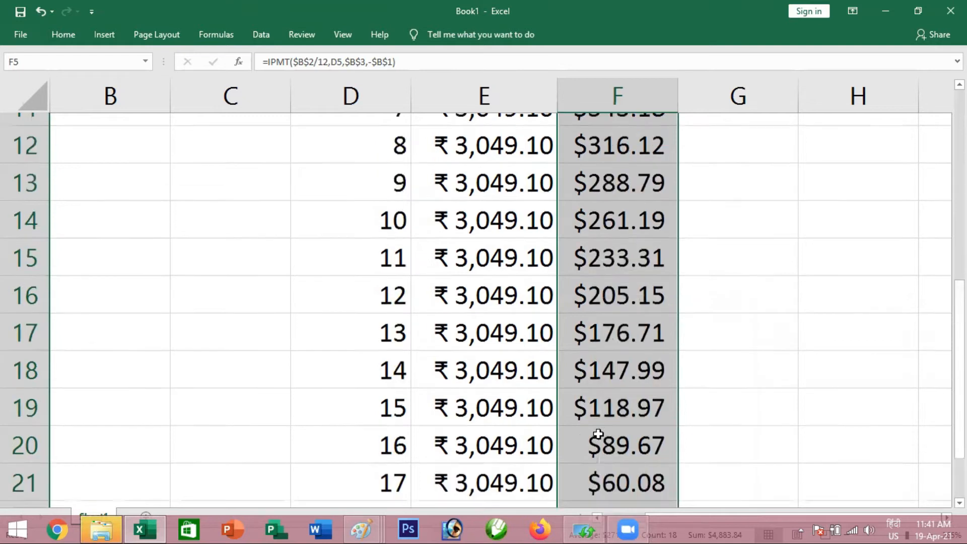
{"action": "key", "text": "ctrl+1"}
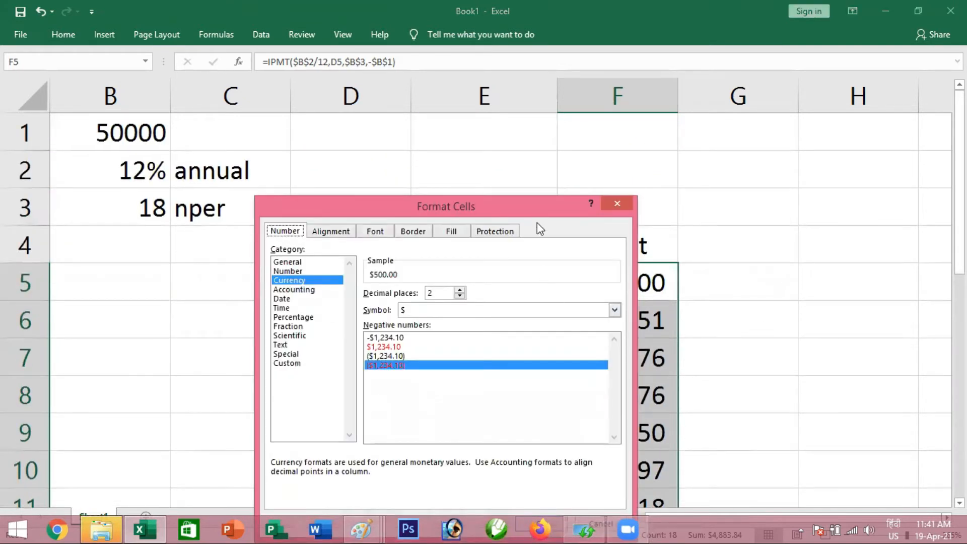
{"action": "left_click_drag", "start_coordinate": [520, 205], "coordinate": [320, 126]}
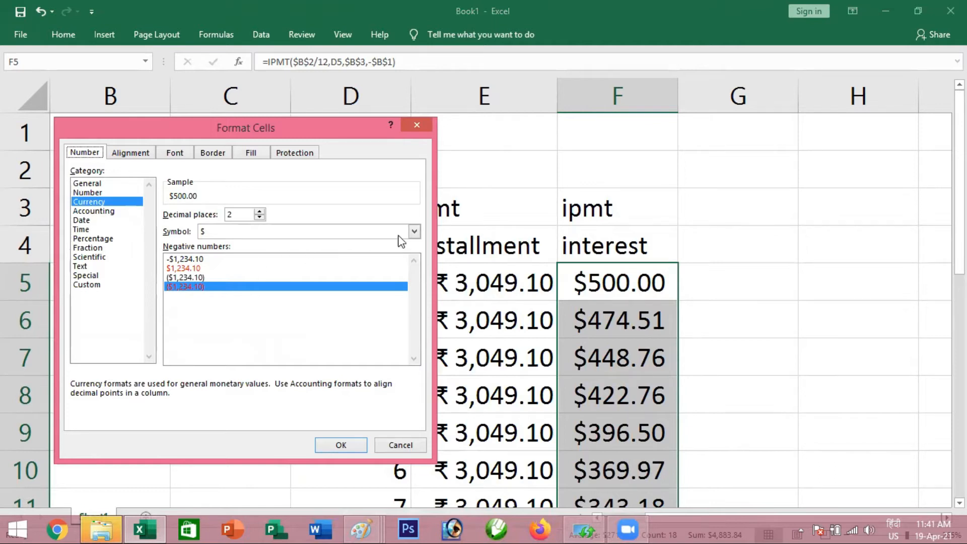
{"action": "left_click", "coordinate": [414, 233]}
{"action": "scroll", "coordinate": [327, 337], "scroll_direction": "down", "scroll_amount": 15}
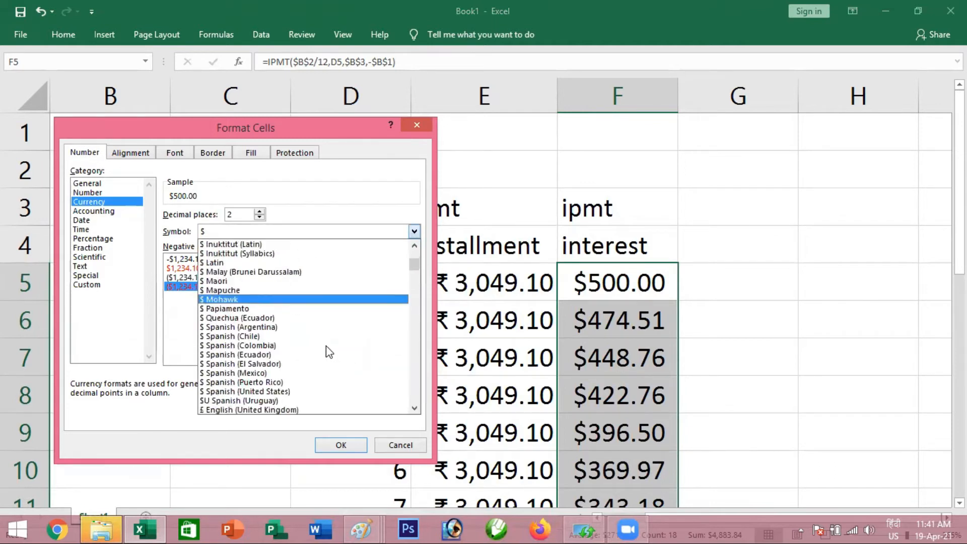
{"action": "scroll", "coordinate": [312, 343], "scroll_direction": "down", "scroll_amount": 12}
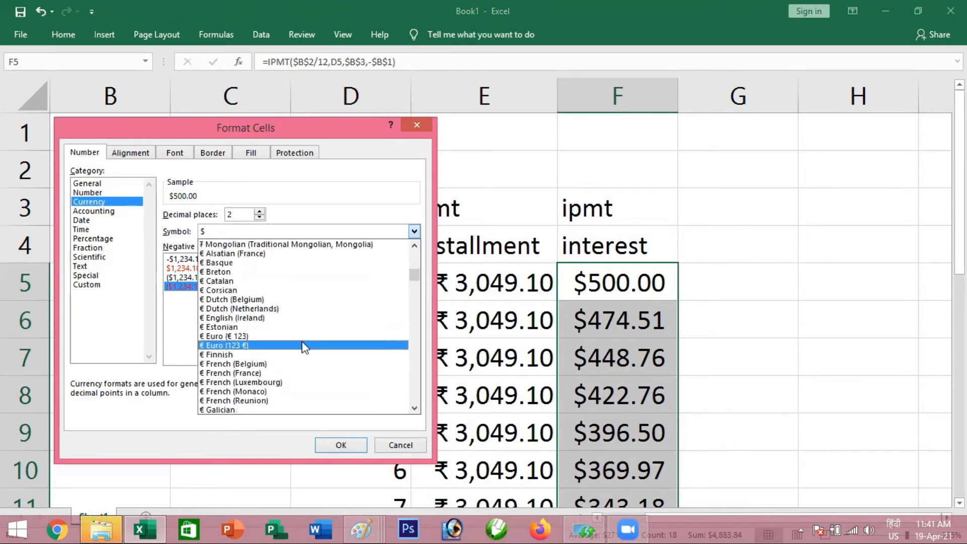
{"action": "scroll", "coordinate": [305, 339], "scroll_direction": "down", "scroll_amount": 7}
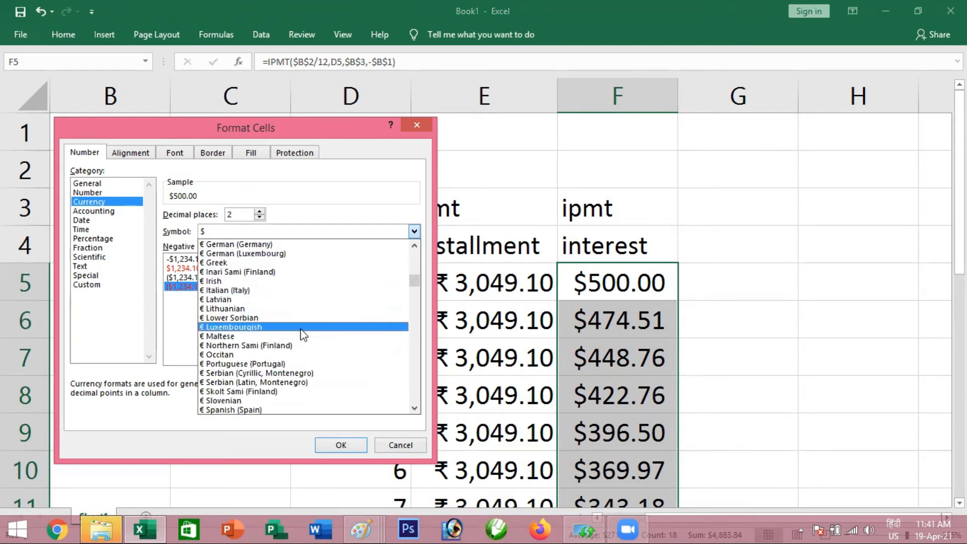
{"action": "scroll", "coordinate": [282, 333], "scroll_direction": "down", "scroll_amount": 6}
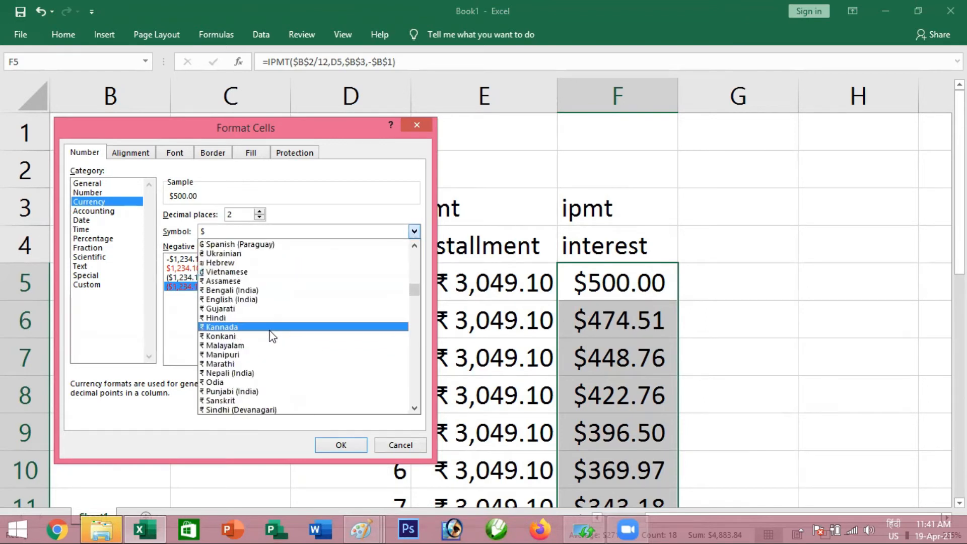
{"action": "left_click", "coordinate": [224, 318]}
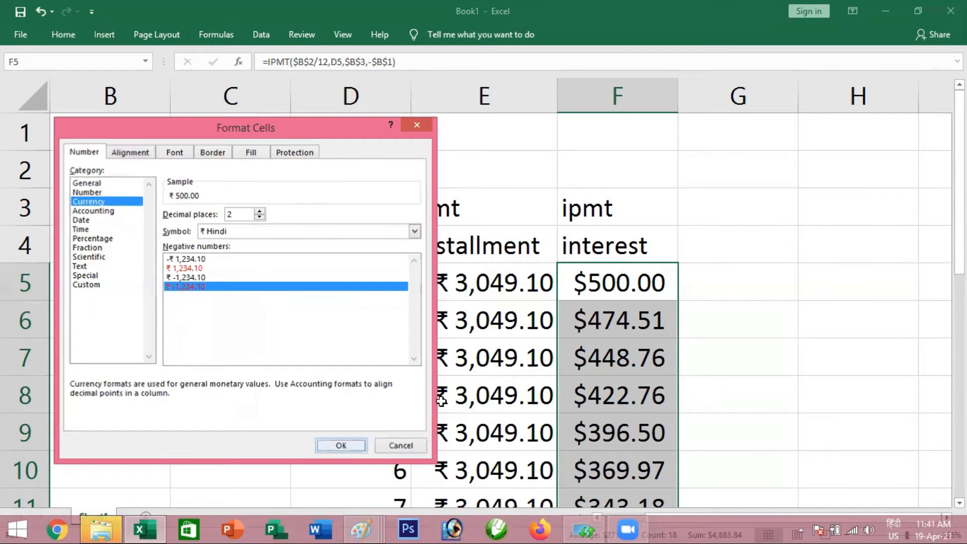
{"action": "left_click", "coordinate": [341, 445]}
{"action": "key", "text": "Down"}
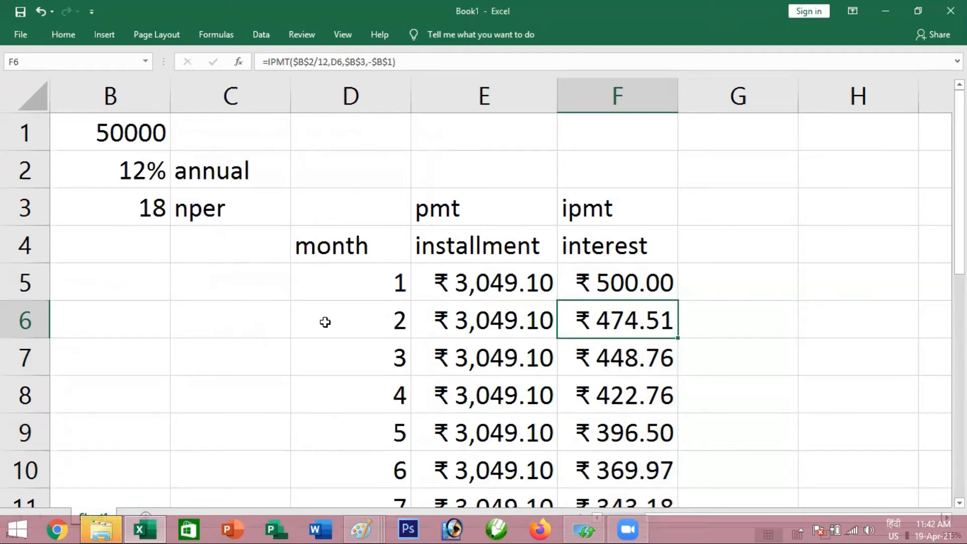
Calculate the first month's interest manually in B5 with the formula =B1*1%
{"action": "left_click", "coordinate": [125, 171]}
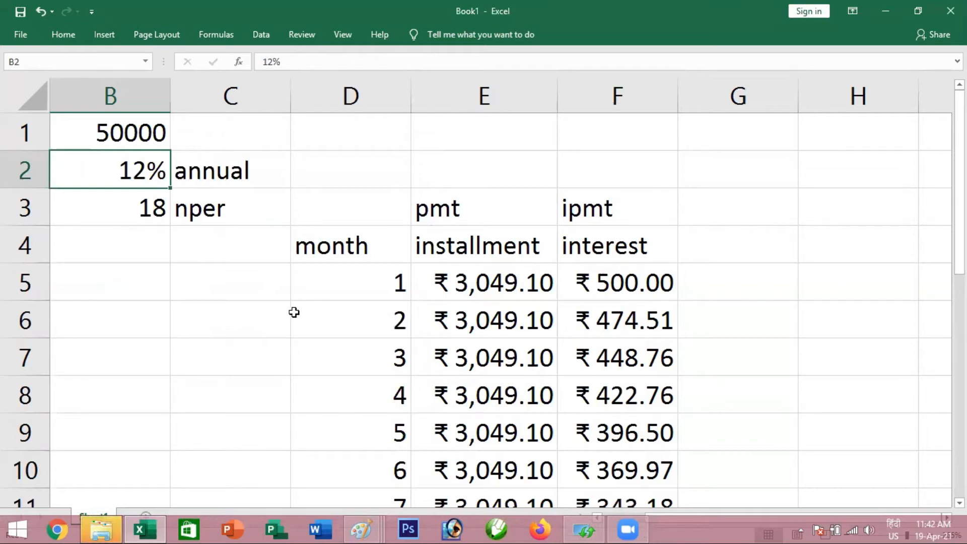
{"action": "left_click", "coordinate": [122, 283]}
{"action": "left_click", "coordinate": [123, 147]}
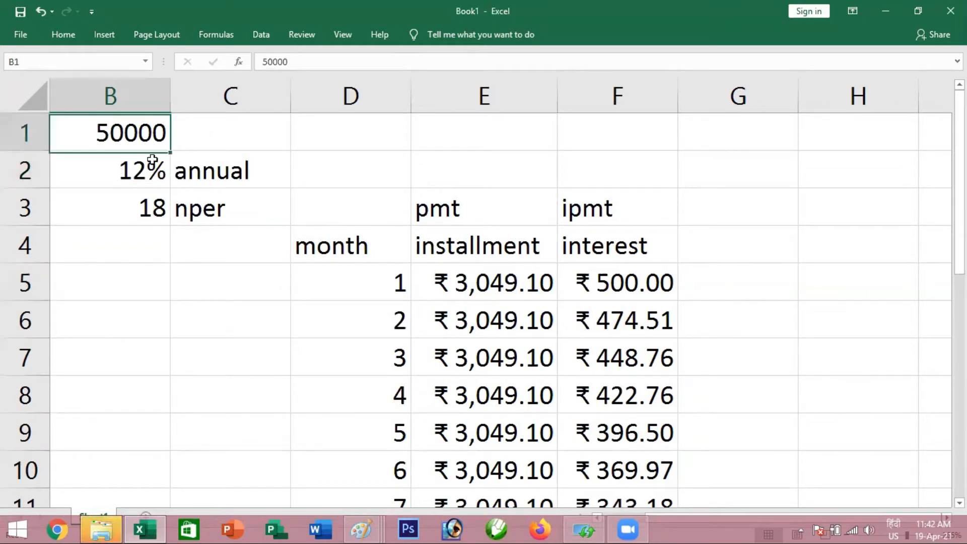
{"action": "double_click", "coordinate": [141, 286]}
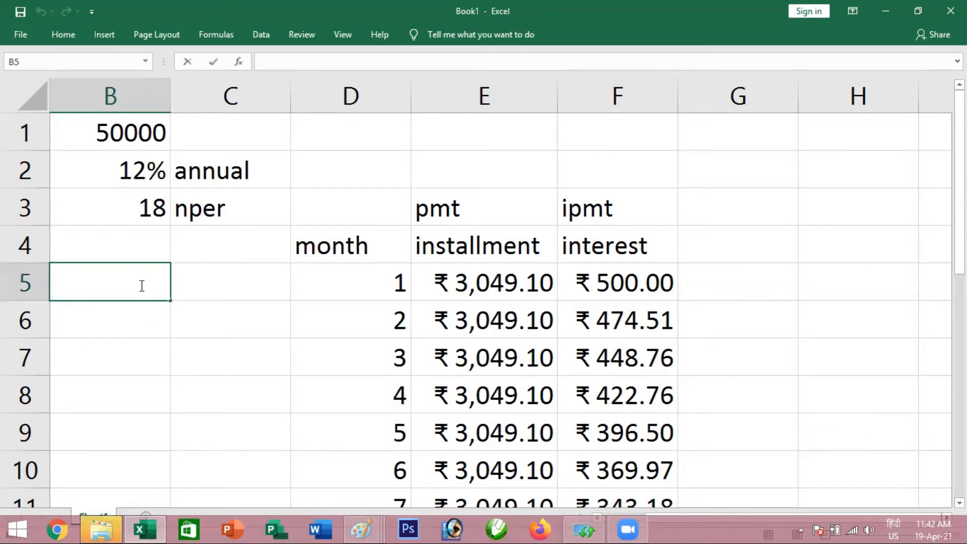
{"action": "type", "text": "="}
{"action": "key", "text": "Up"}
{"action": "key", "text": "Up"}
{"action": "key", "text": "Up"}
{"action": "key", "text": "Up"}
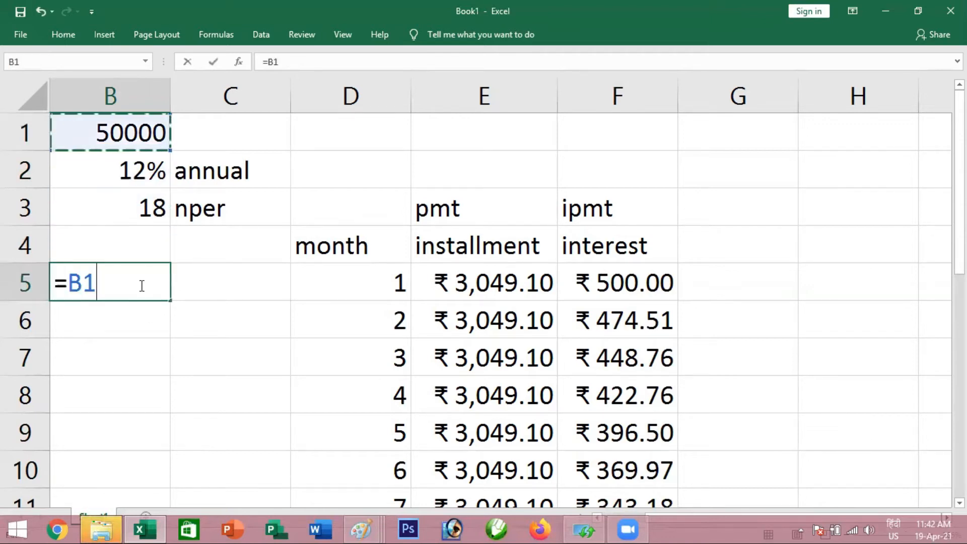
{"action": "type", "text": "*"}
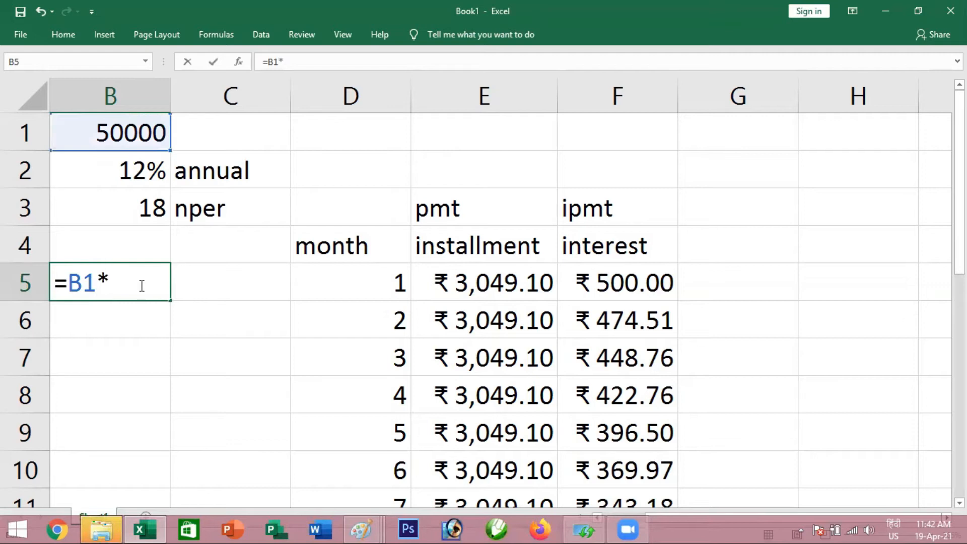
{"action": "type", "text": "1"}
{"action": "type", "text": "%"}
{"action": "key", "text": "Return"}
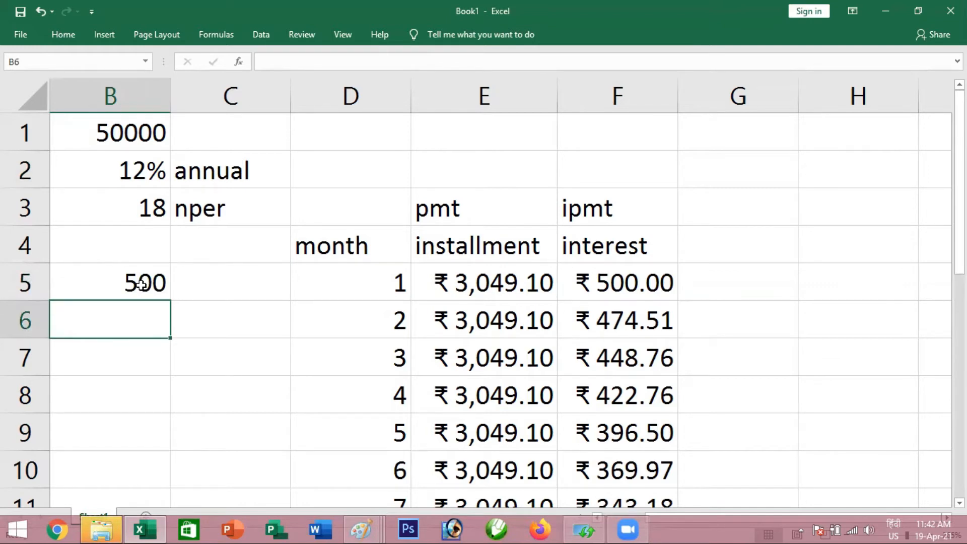
Compare the manual interest in B5 with the IPMT result in F5, and examine the installment in E5 and the loan amount in B1
{"action": "left_click", "coordinate": [135, 285]}
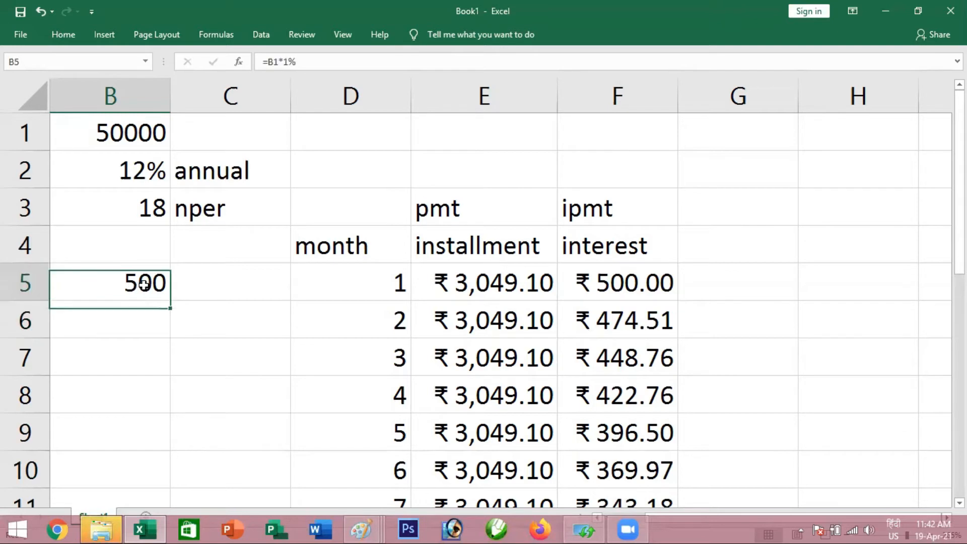
{"action": "left_click", "coordinate": [603, 282]}
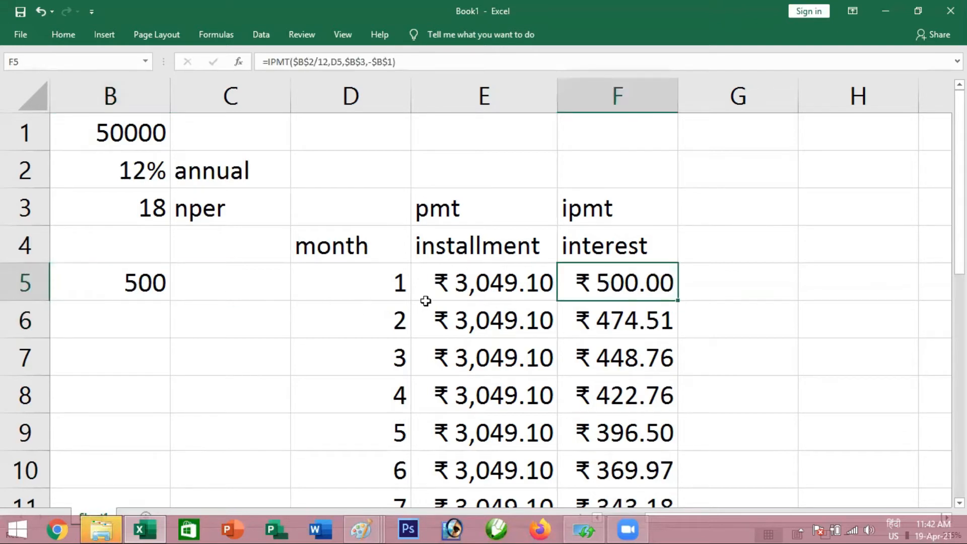
{"action": "left_click", "coordinate": [480, 283]}
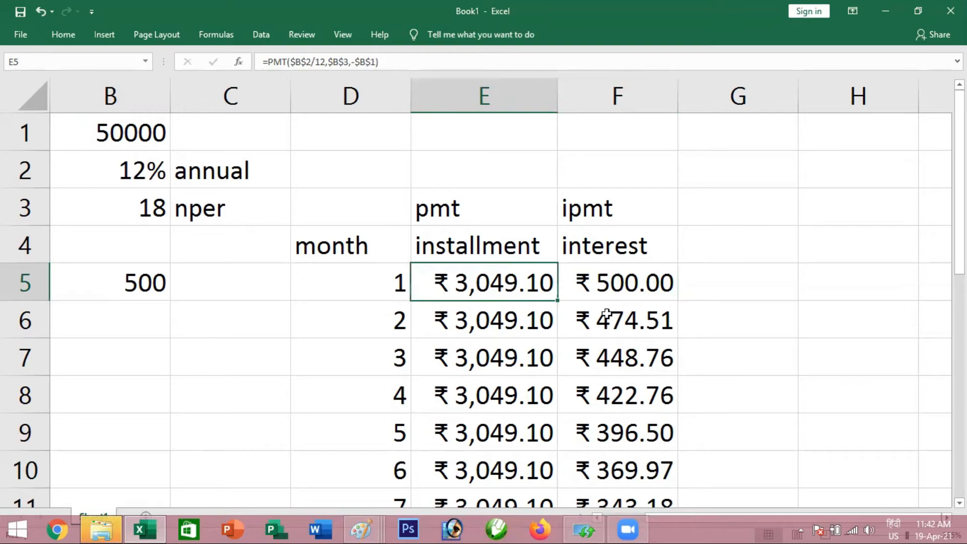
{"action": "left_click", "coordinate": [623, 284]}
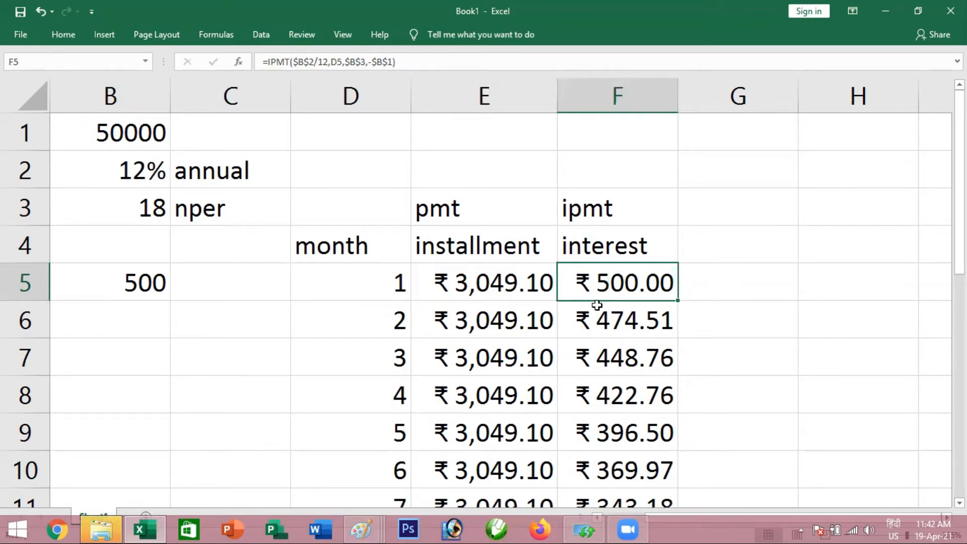
{"action": "left_click", "coordinate": [124, 133]}
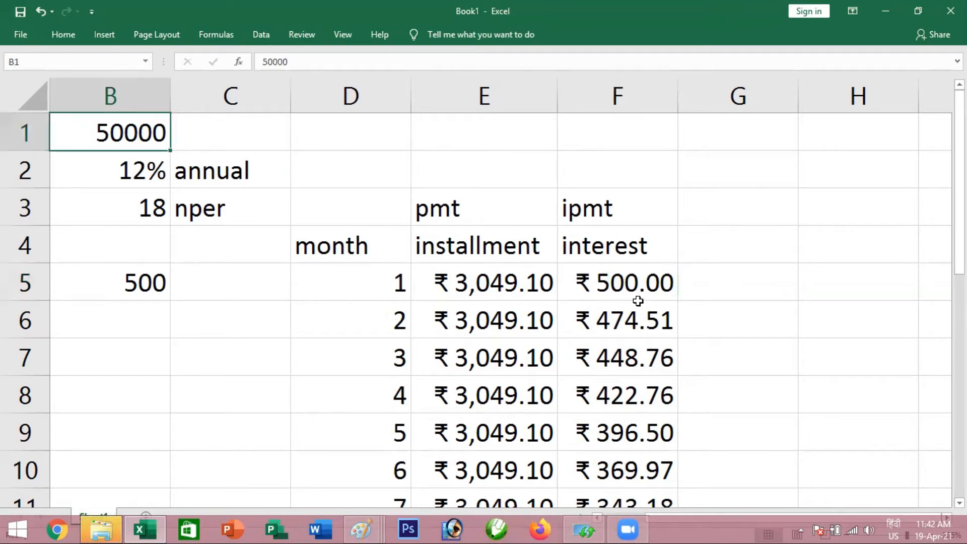
Calculate the principal part of the first installment in C5 with the formula =3049.10-B5
{"action": "left_click", "coordinate": [258, 287]}
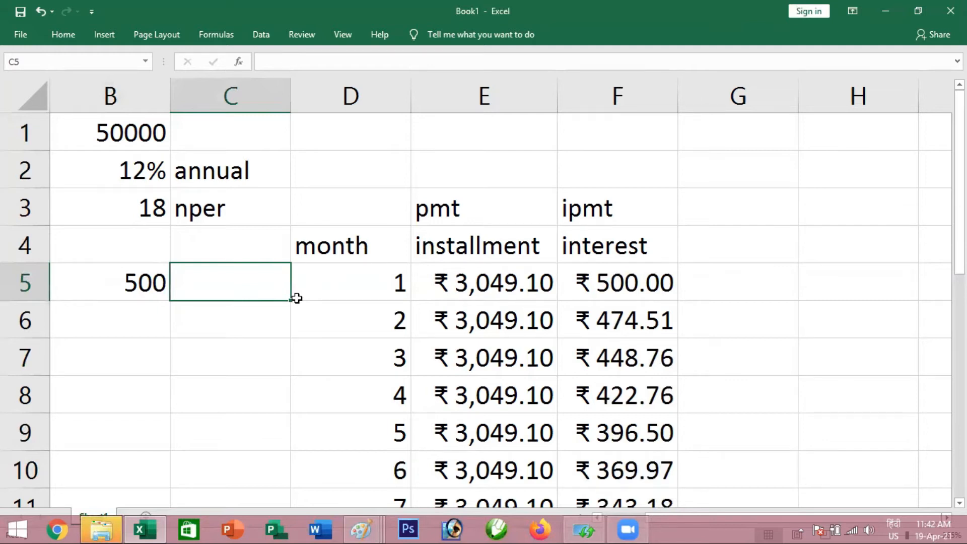
{"action": "type", "text": "="}
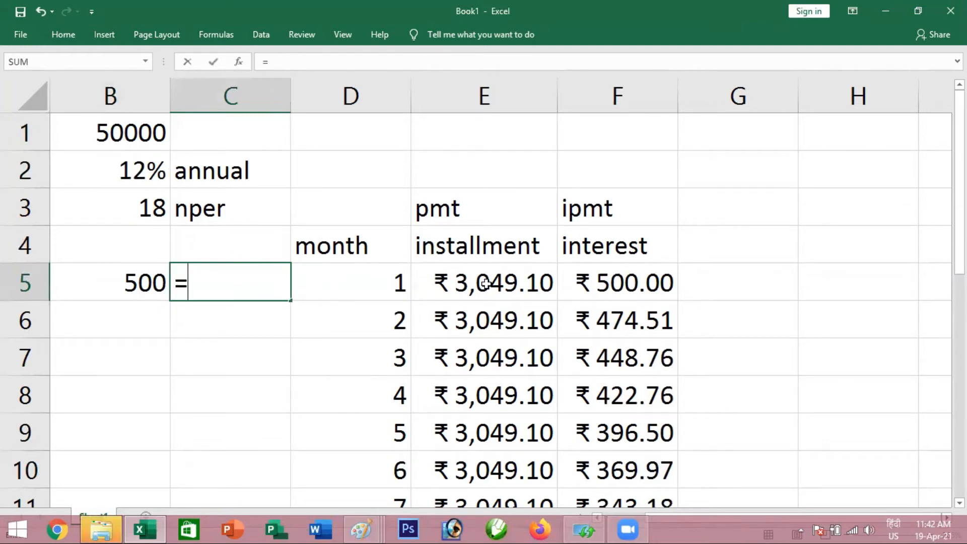
{"action": "type", "text": "3049.10"}
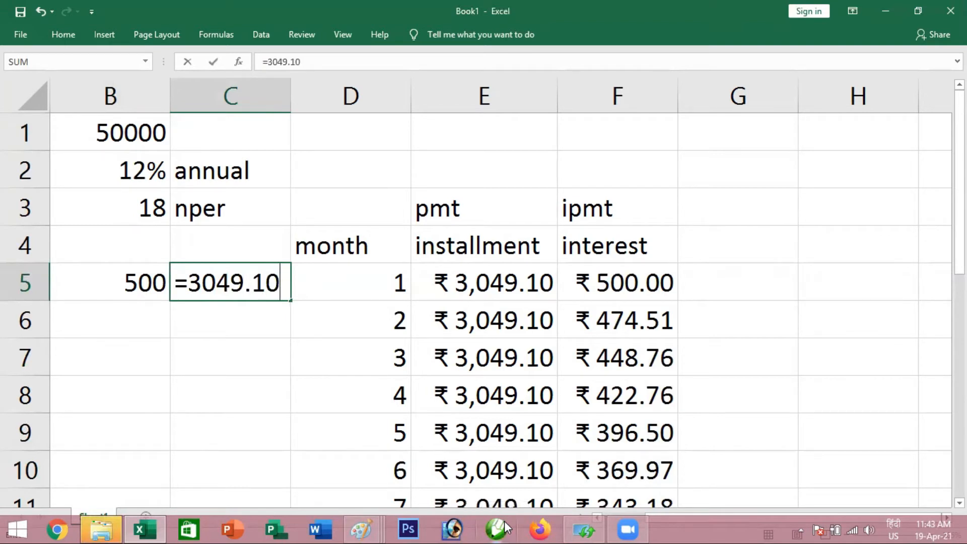
{"action": "type", "text": "-"}
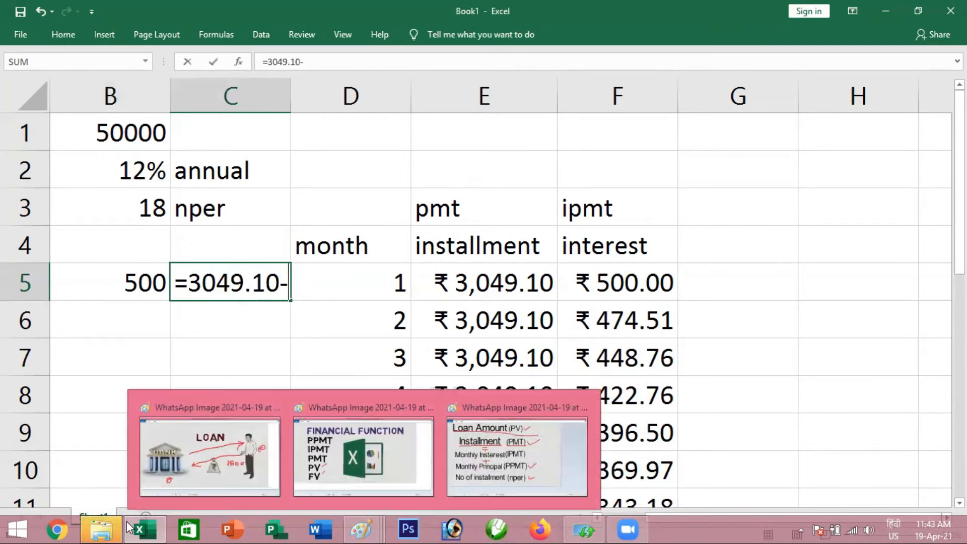
{"action": "mouse_move", "coordinate": [101, 529]}
{"action": "left_click", "coordinate": [124, 282]}
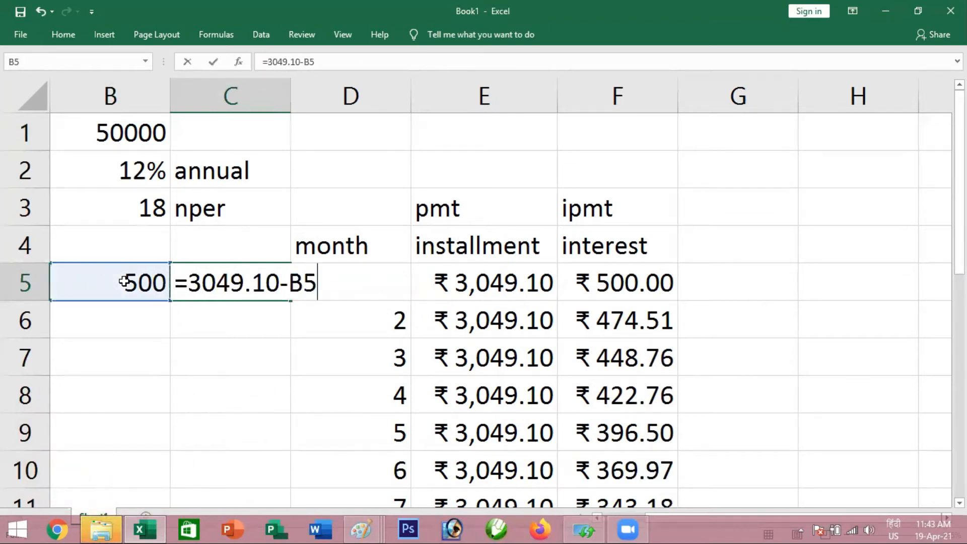
{"action": "key", "text": "Return"}
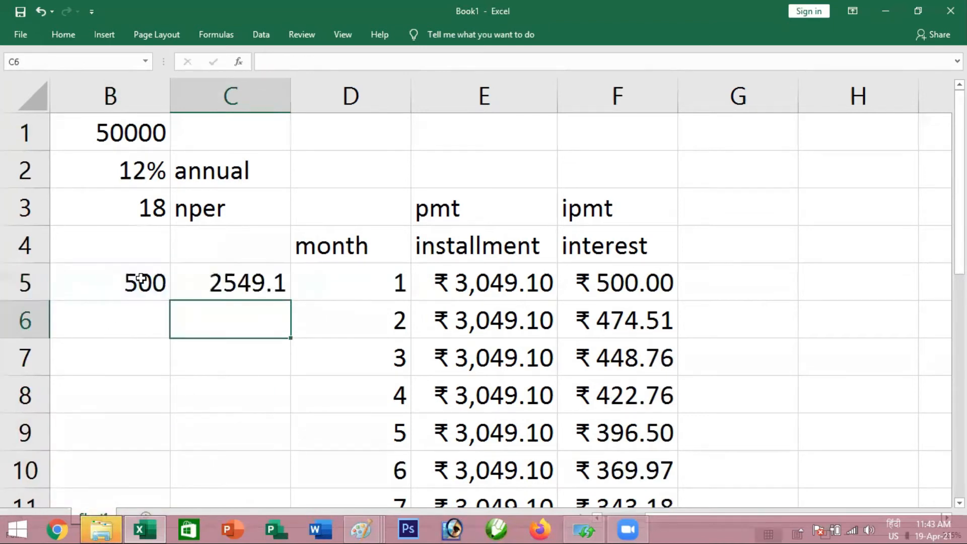
Calculate the loan balance remaining after the first installment in B7 with the formula =B1-C5
{"action": "left_click", "coordinate": [229, 275]}
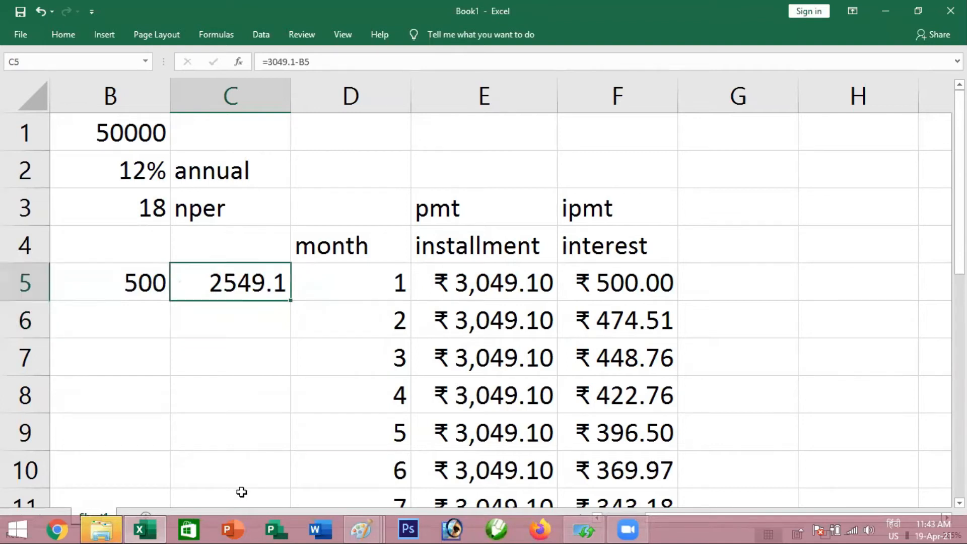
{"action": "left_click", "coordinate": [129, 356]}
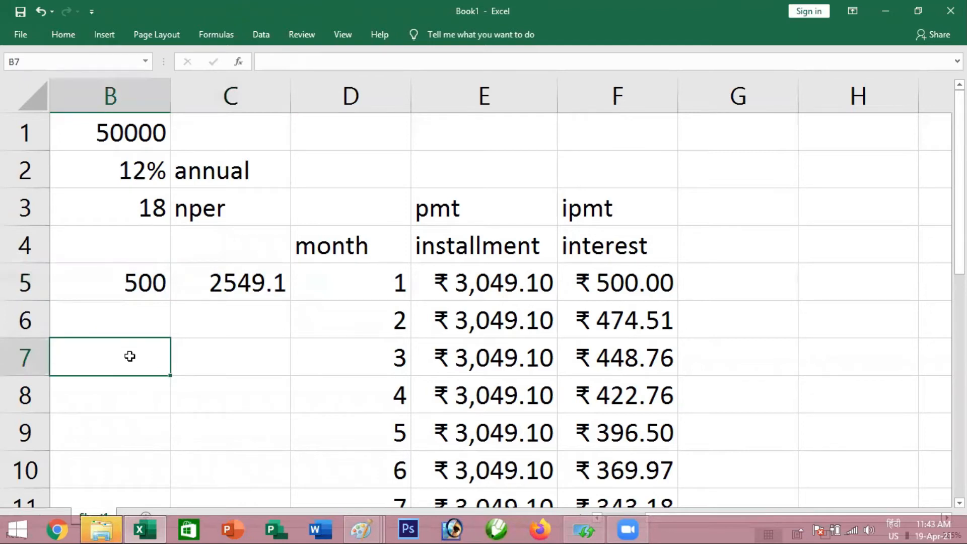
{"action": "type", "text": "="}
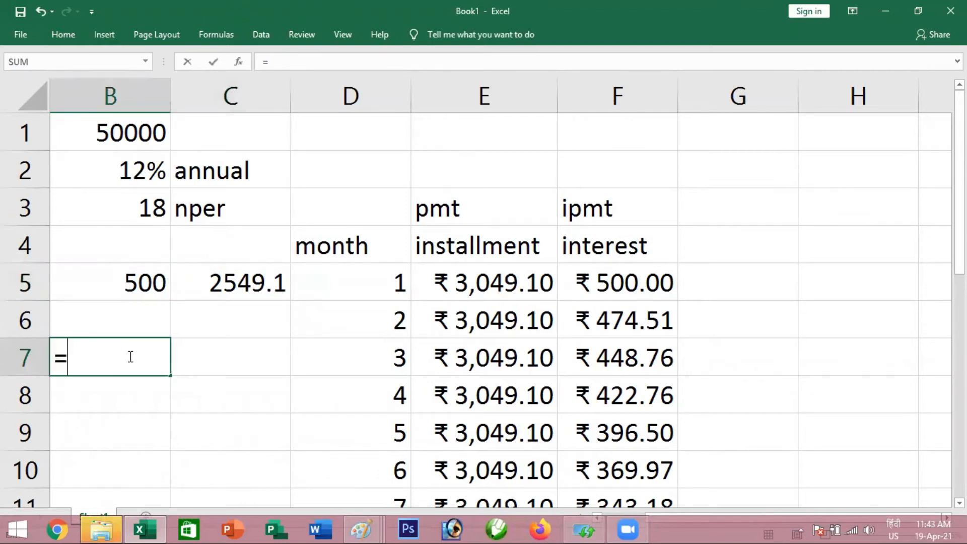
{"action": "left_click", "coordinate": [143, 132]}
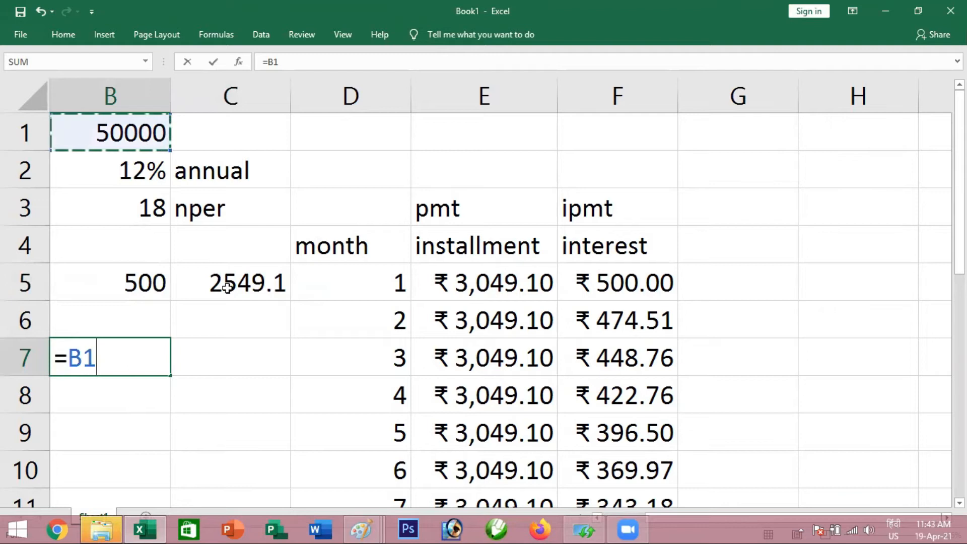
{"action": "type", "text": "-"}
{"action": "left_click", "coordinate": [244, 283]}
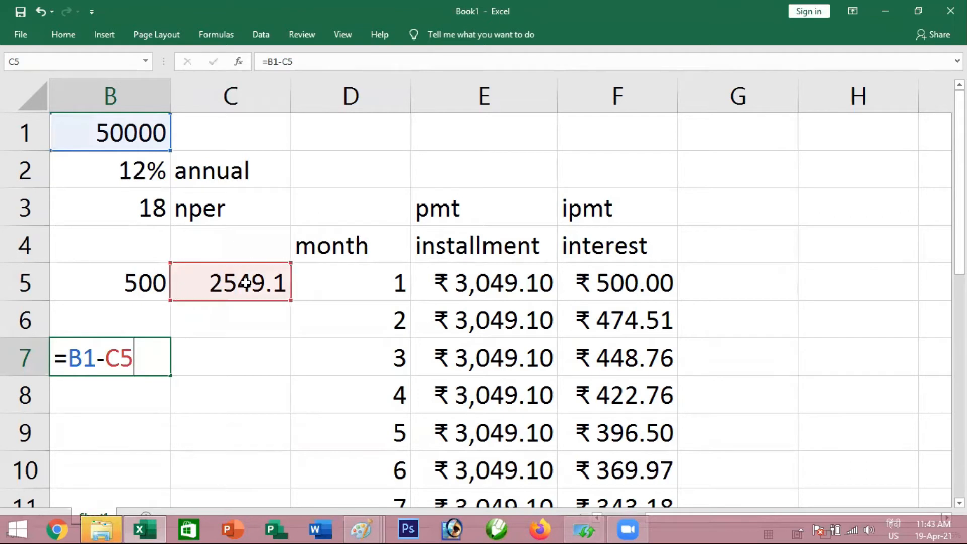
{"action": "key", "text": "Return"}
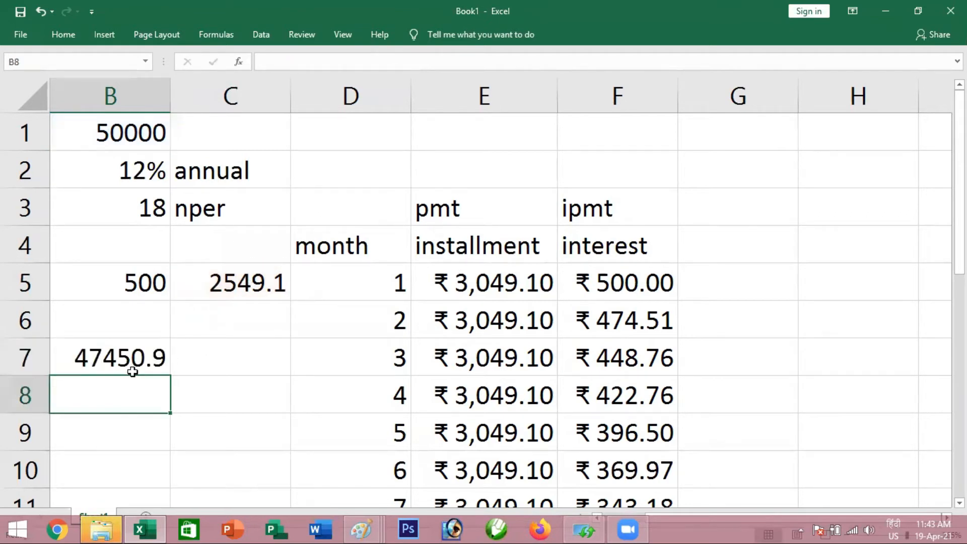
Calculate the second month's interest manually in C7 with the formula =B7*1%
{"action": "left_click", "coordinate": [216, 360]}
{"action": "type", "text": "="}
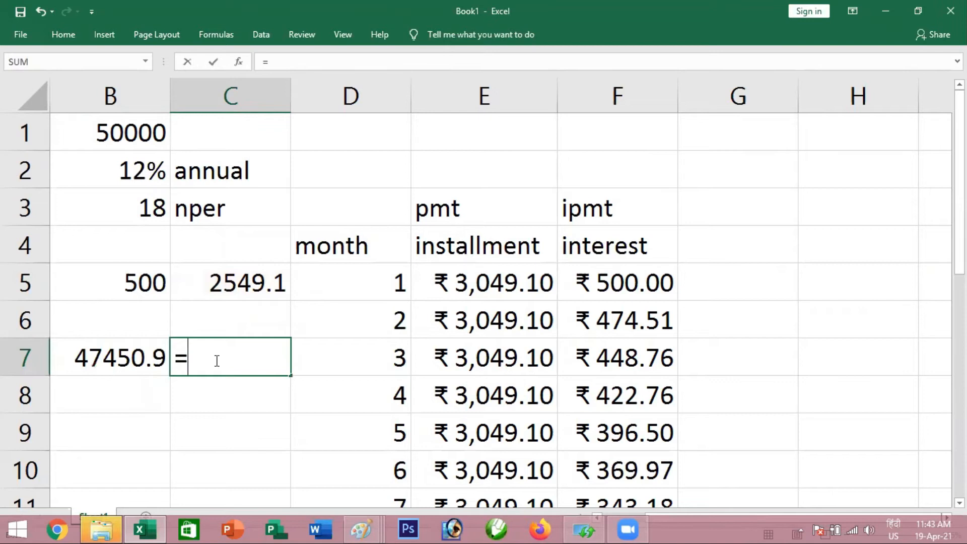
{"action": "key", "text": "Left"}
{"action": "type", "text": "*1"}
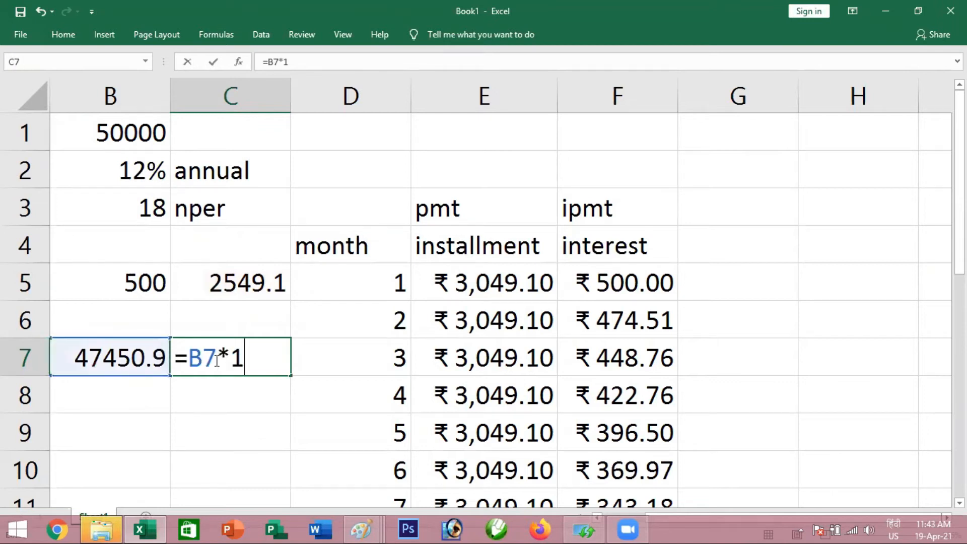
{"action": "type", "text": "%"}
{"action": "key", "text": "Return"}
Compare the manual interest in C7 with the IPMT result in F6, and examine C5 alongside the first month's interest in F5
{"action": "left_click", "coordinate": [226, 358]}
{"action": "left_click", "coordinate": [615, 312]}
{"action": "left_click", "coordinate": [278, 344]}
{"action": "left_click", "coordinate": [595, 319]}
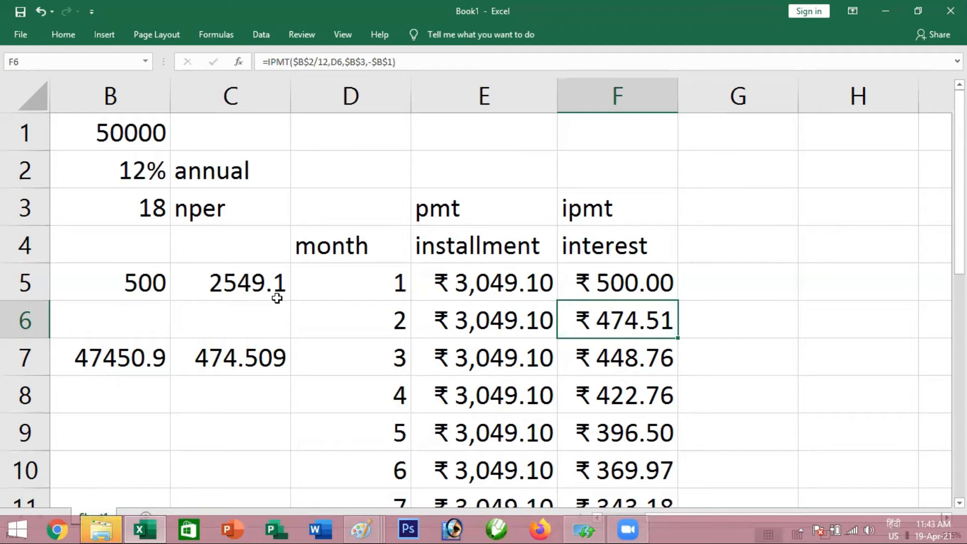
{"action": "left_click", "coordinate": [265, 285]}
{"action": "left_click", "coordinate": [635, 284]}
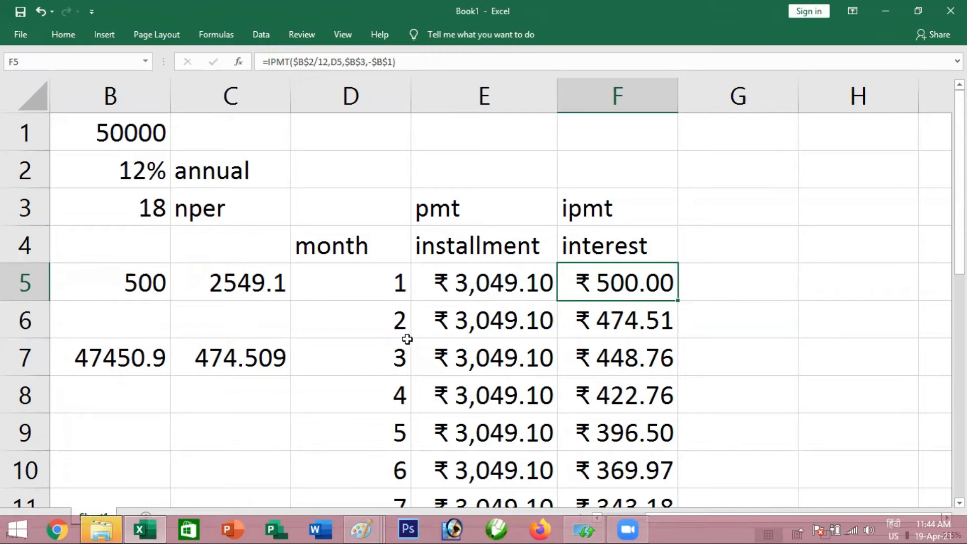
Examine the IPMT formula in F5, especially the division of the rate by 12, and the number of periods in B3
{"action": "double_click", "coordinate": [596, 283]}
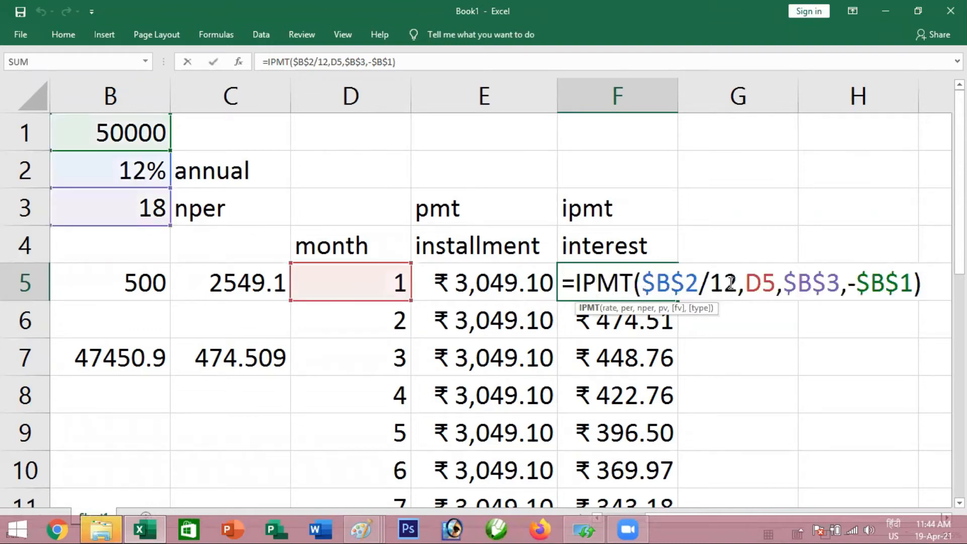
{"action": "left_click_drag", "start_coordinate": [734, 281], "coordinate": [700, 285]}
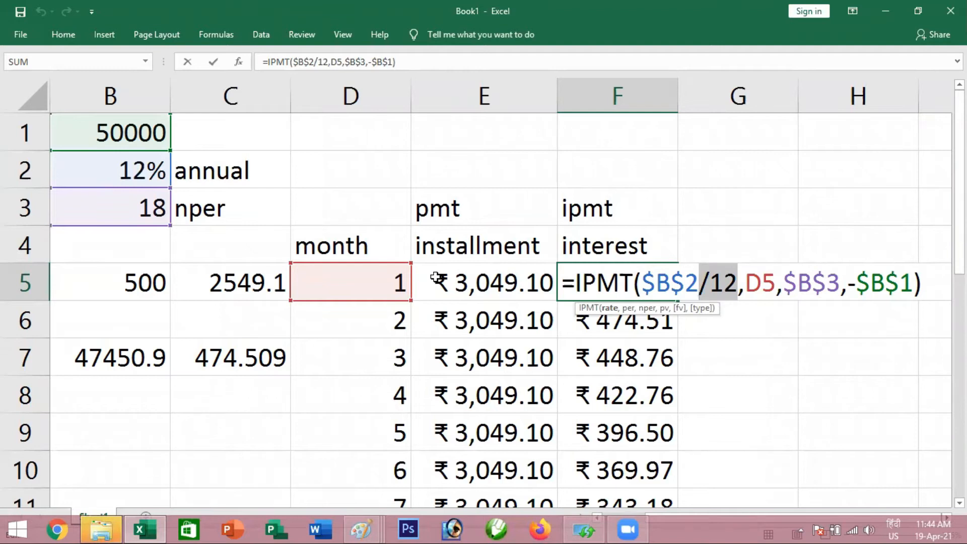
{"action": "key", "text": "Return"}
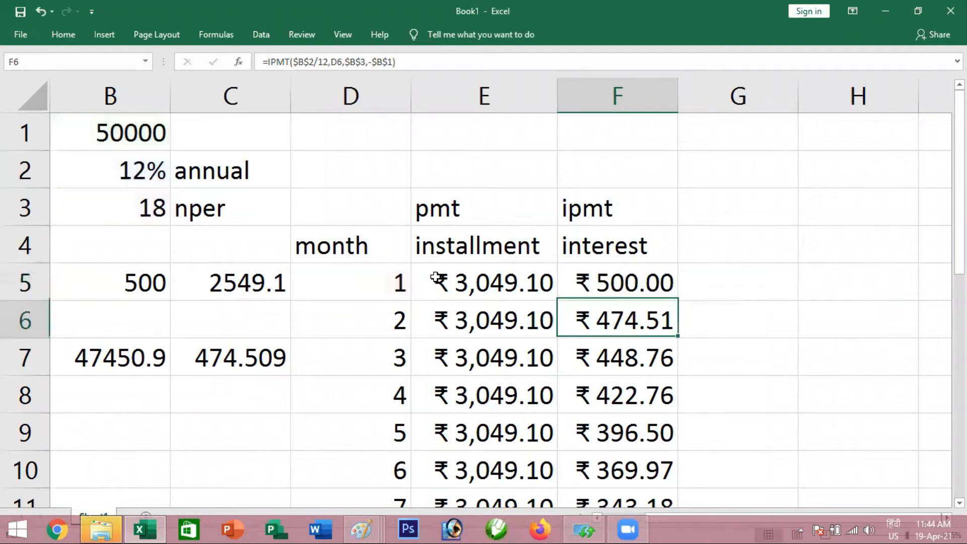
{"action": "left_click", "coordinate": [140, 208]}
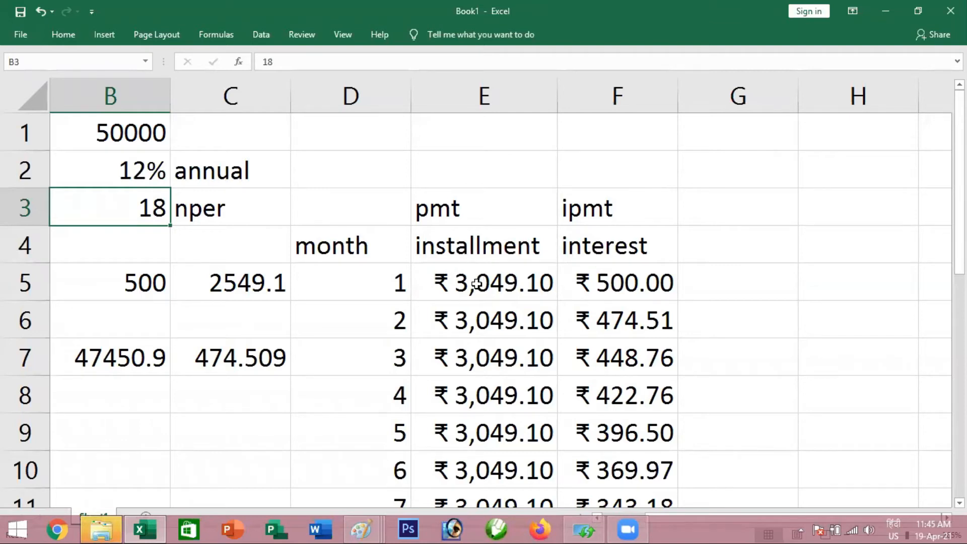
Examine the balance in B7 and principal in C5 against the installments and interest of months 1 and 2 in E5:F6
{"action": "left_click", "coordinate": [706, 209]}
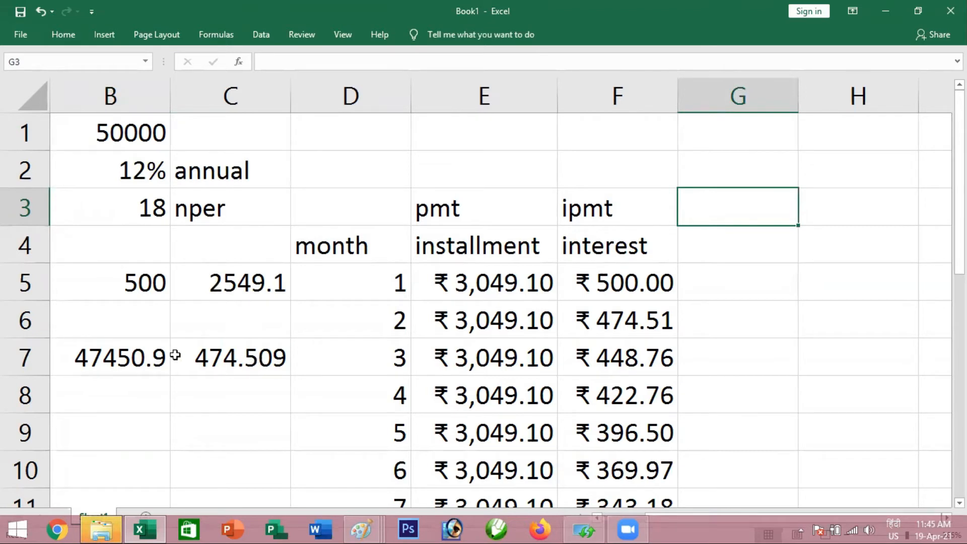
{"action": "left_click", "coordinate": [135, 361]}
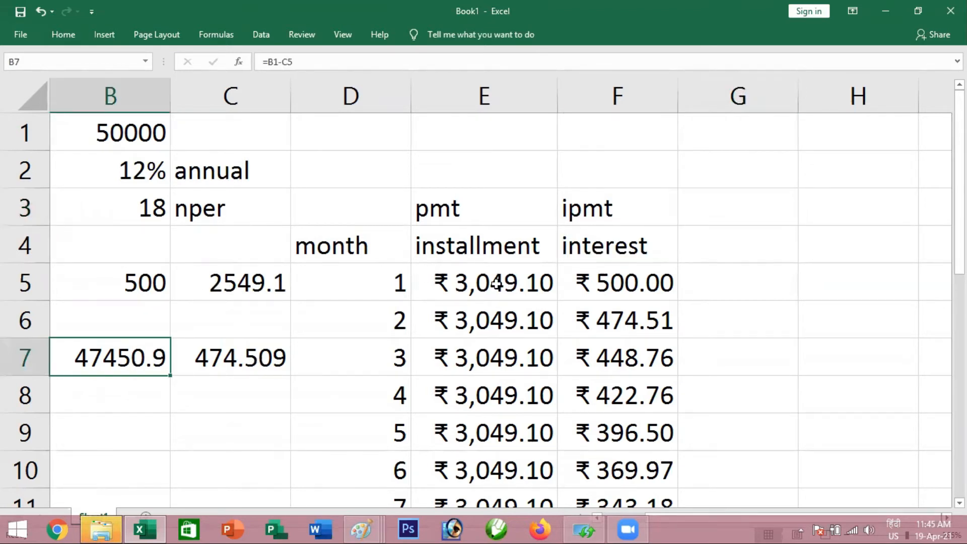
{"action": "left_click", "coordinate": [451, 275]}
{"action": "left_click", "coordinate": [245, 286]}
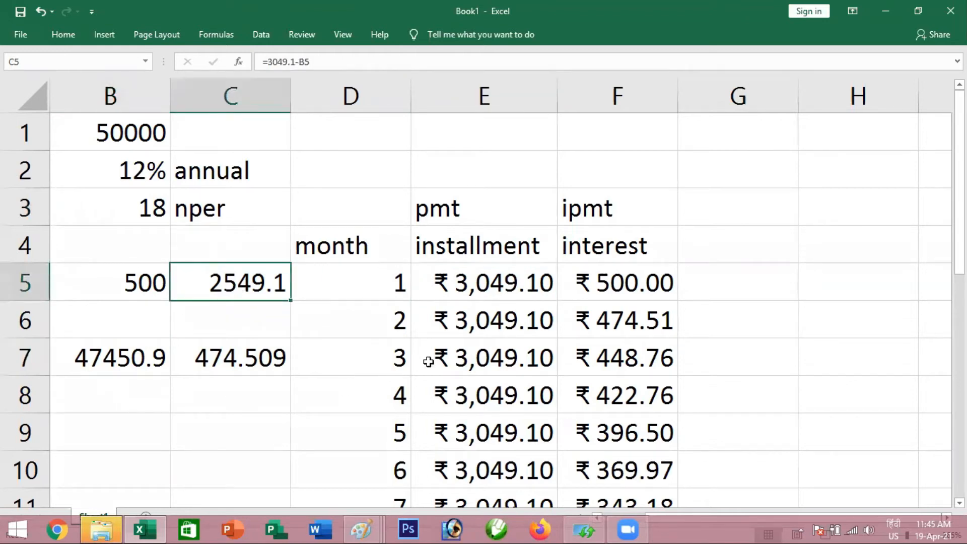
{"action": "left_click", "coordinate": [498, 320]}
{"action": "left_click", "coordinate": [608, 317]}
{"action": "left_click", "coordinate": [502, 289]}
{"action": "left_click", "coordinate": [566, 282]}
{"action": "left_click", "coordinate": [741, 277]}
{"action": "left_click", "coordinate": [554, 318]}
{"action": "left_click", "coordinate": [610, 320]}
{"action": "left_click", "coordinate": [690, 320]}
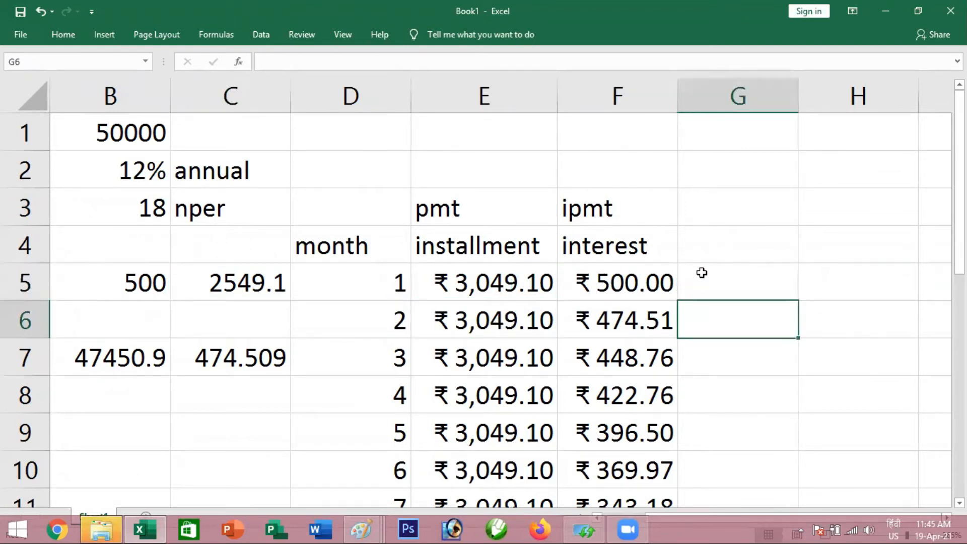
Add the headings ppmt in G3 and principle in G4 for the principal column
{"action": "left_click", "coordinate": [716, 242]}
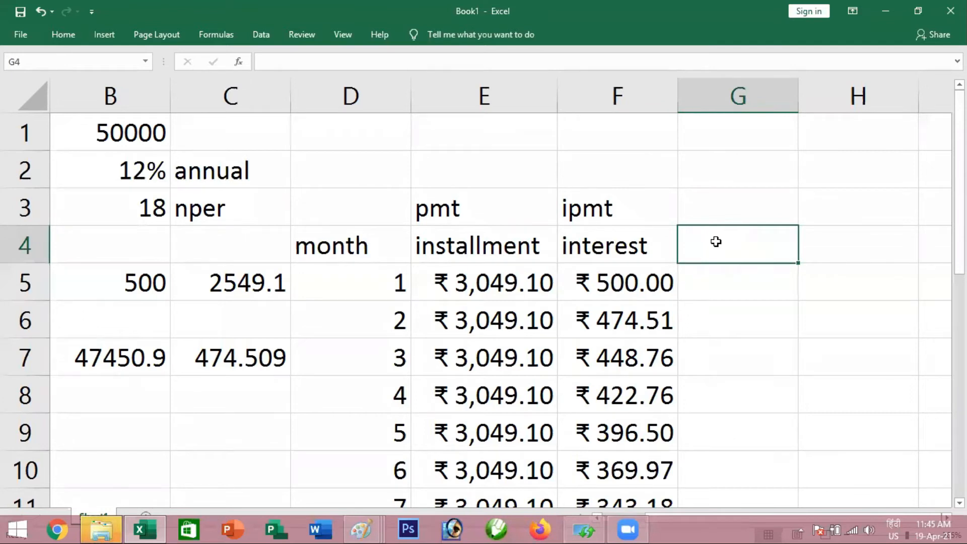
{"action": "type", "text": "princip"}
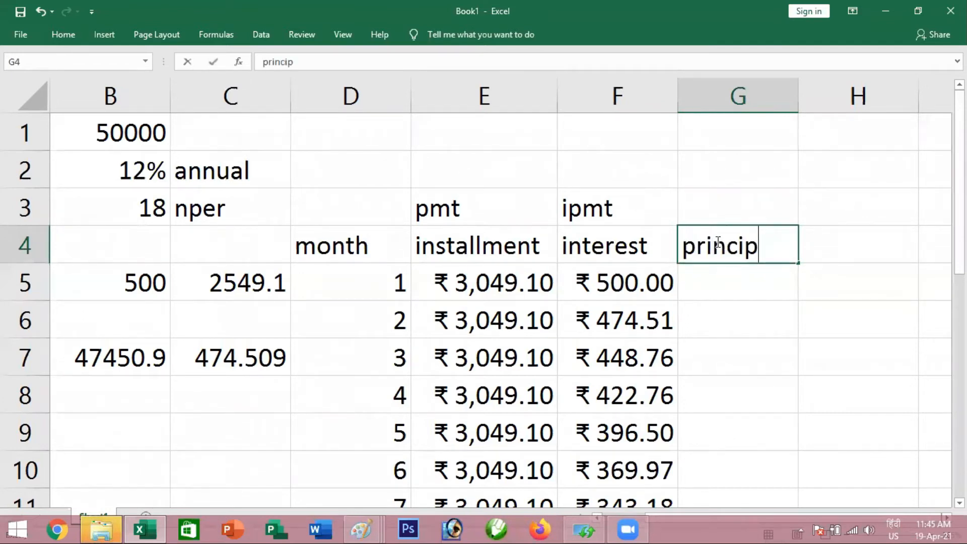
{"action": "type", "text": "le"}
{"action": "key", "text": "Return"}
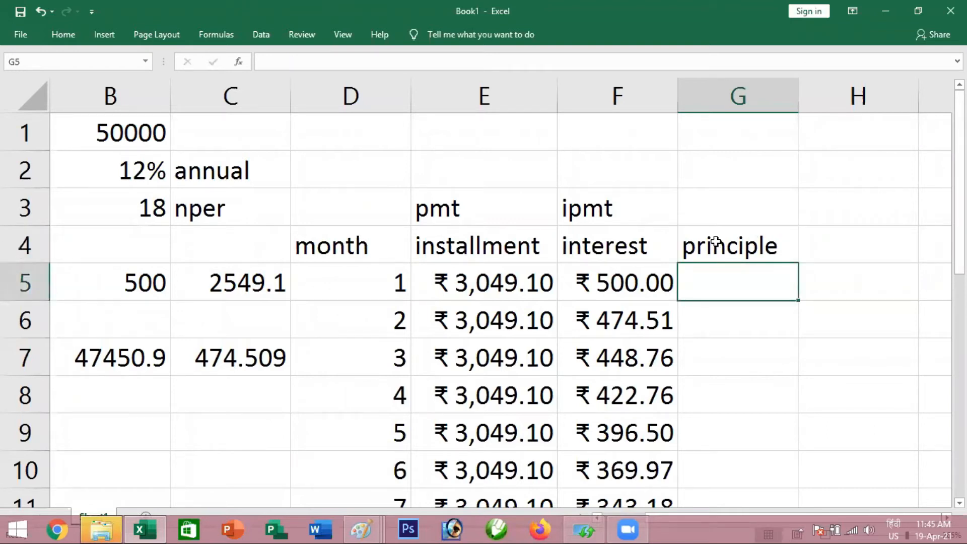
{"action": "key", "text": "Up"}
{"action": "key", "text": "Up"}
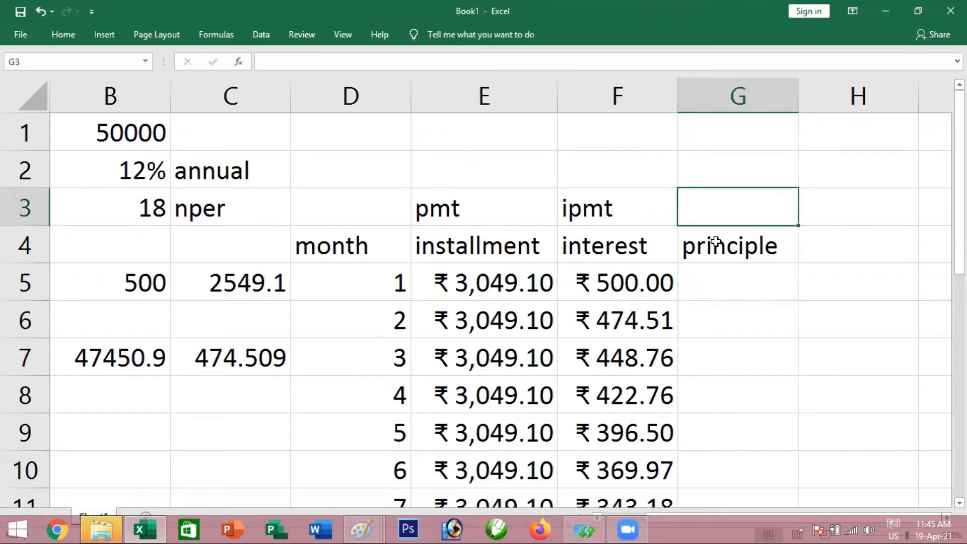
{"action": "type", "text": "ppmt"}
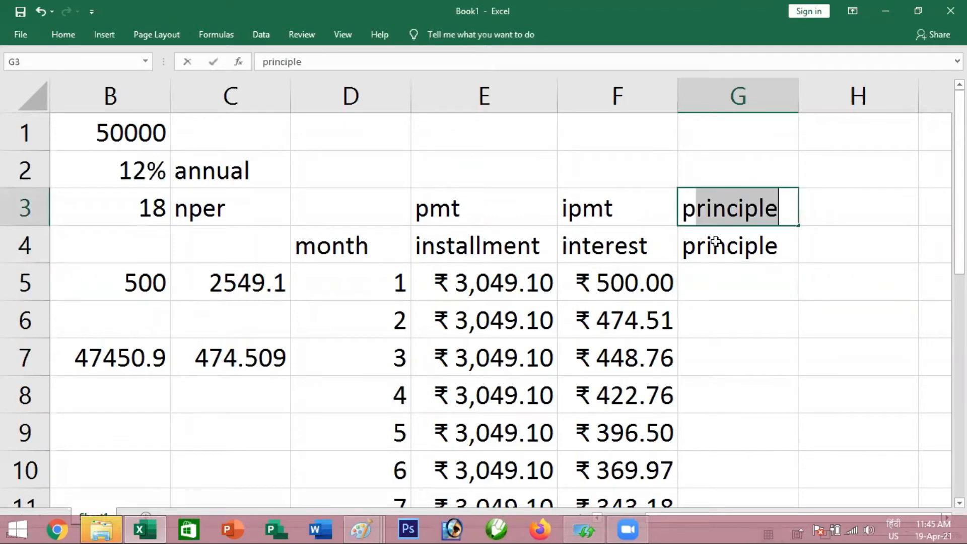
{"action": "key", "text": "Return"}
{"action": "key", "text": "Return"}
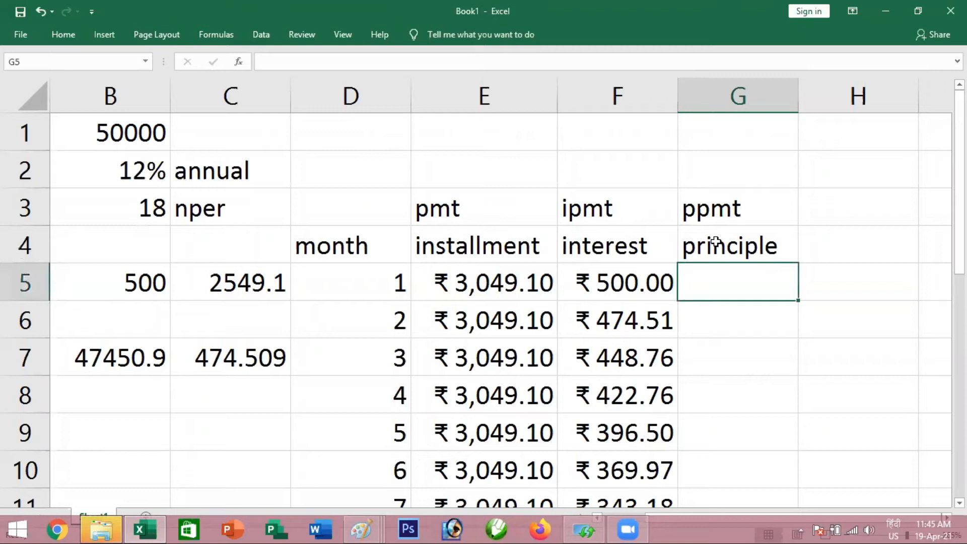
Calculate the first month's principal in G5 with =PPMT($B$2/12,D5,$B$3,-$B$1) and compare it with the manual value in C5
{"action": "type", "text": "=ppmt"}
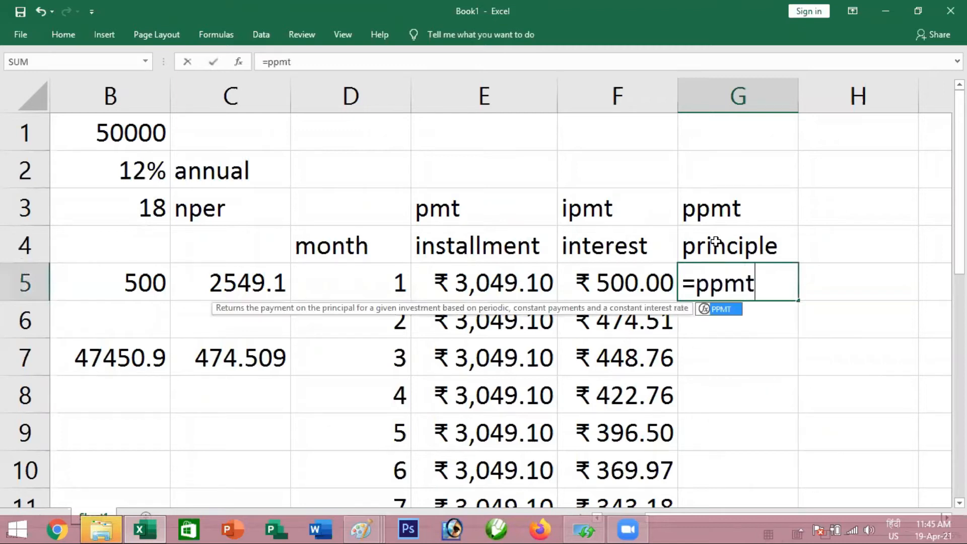
{"action": "key", "text": "Tab"}
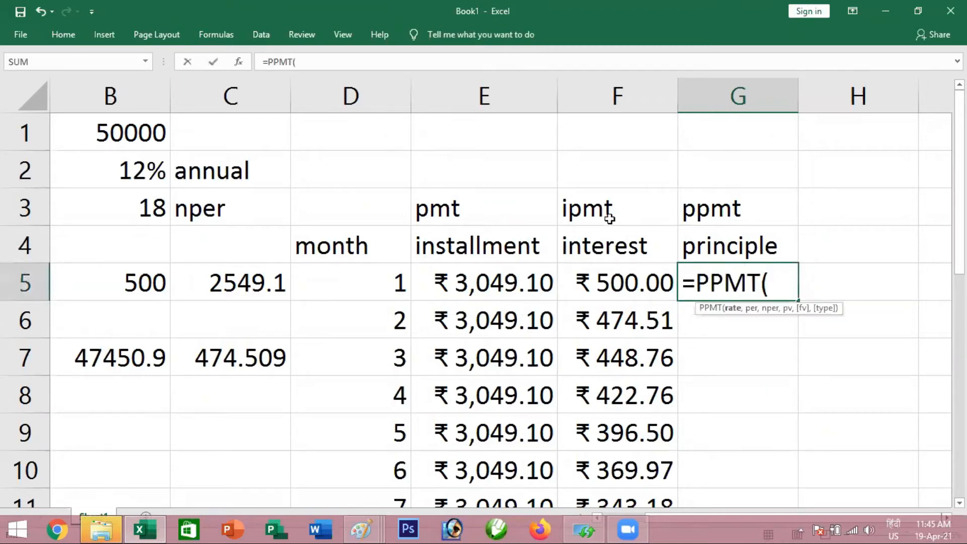
{"action": "left_click", "coordinate": [140, 173]}
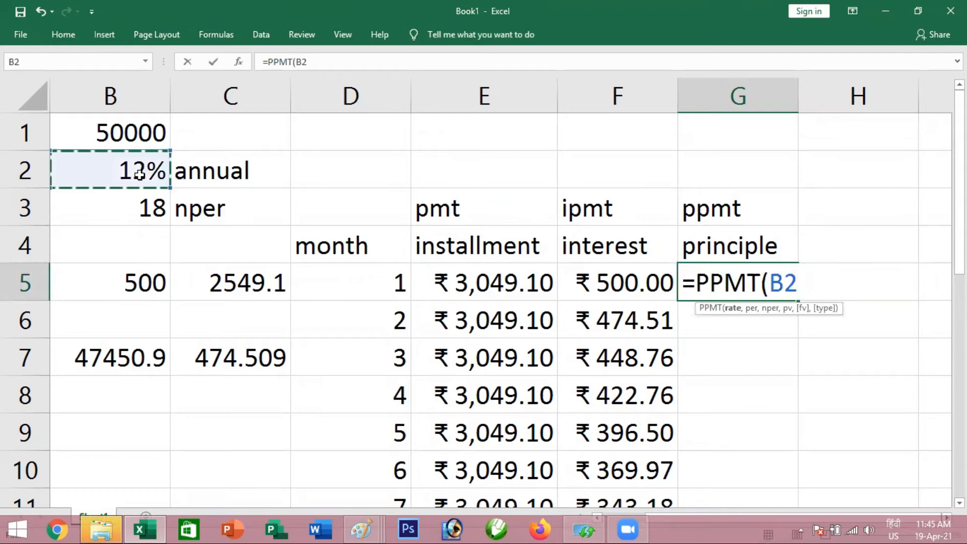
{"action": "key", "text": "F4"}
{"action": "type", "text": "/"}
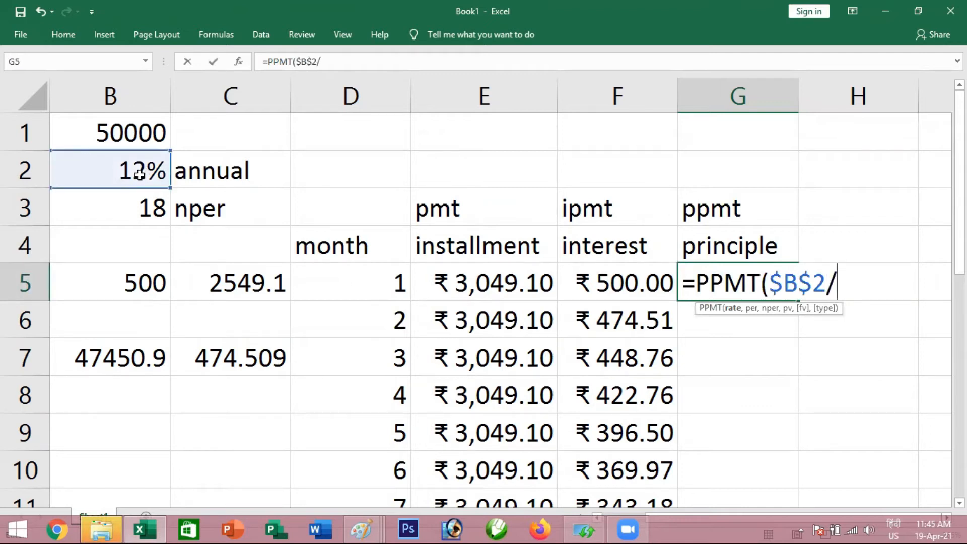
{"action": "type", "text": "12,"}
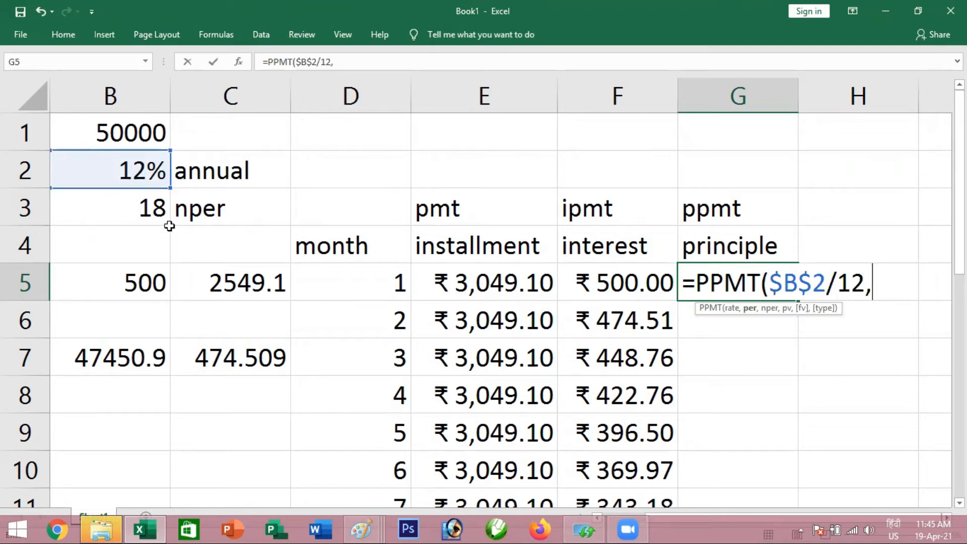
{"action": "left_click", "coordinate": [396, 285]}
{"action": "type", "text": ","}
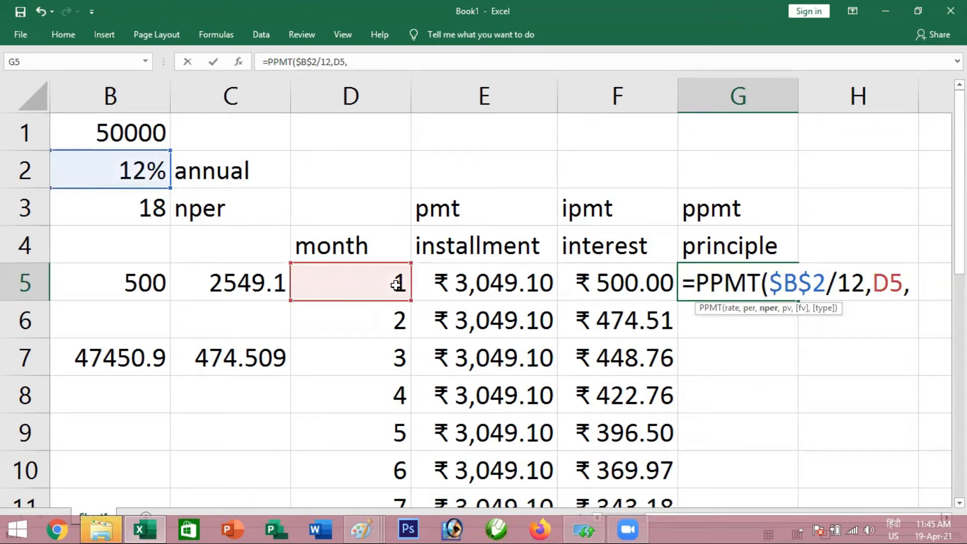
{"action": "left_click", "coordinate": [112, 212]}
{"action": "key", "text": "F4"}
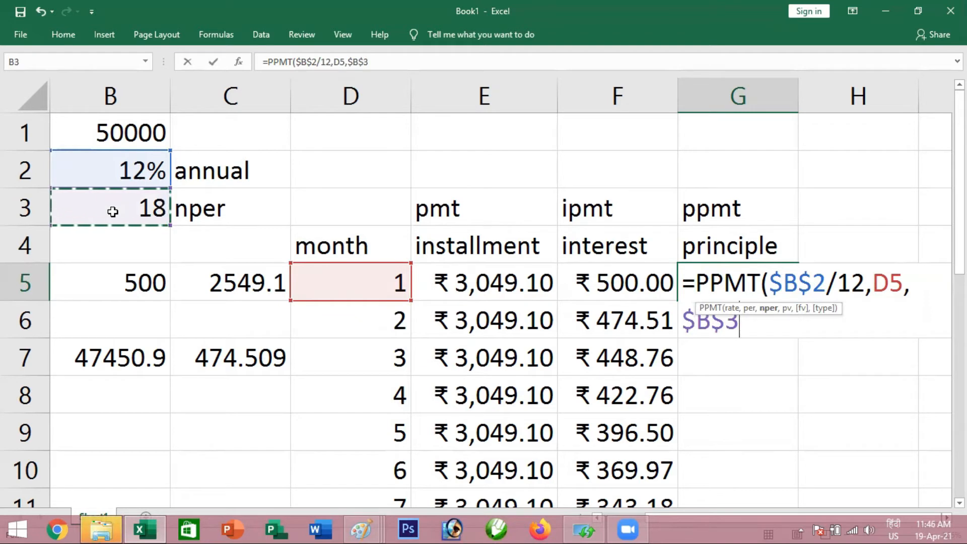
{"action": "type", "text": ",-"}
{"action": "left_click", "coordinate": [108, 137]}
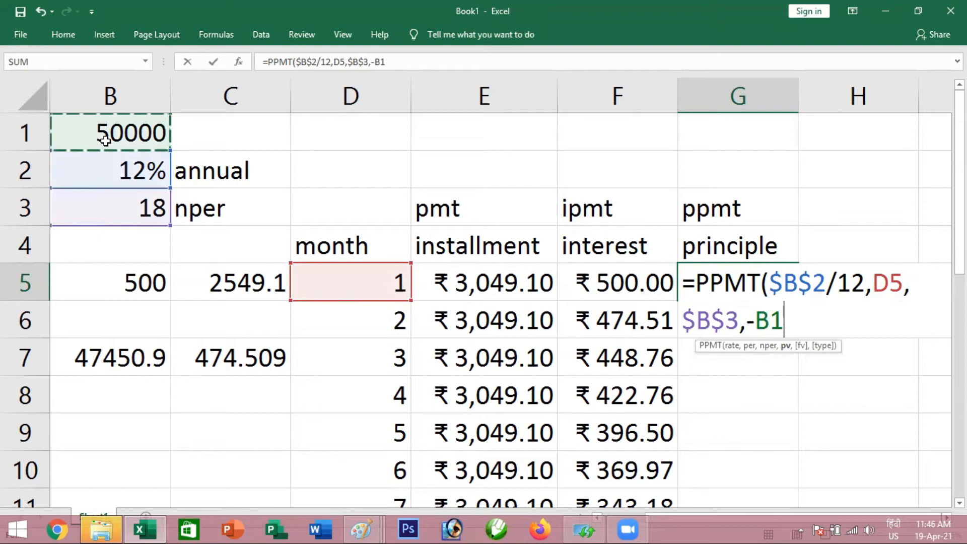
{"action": "key", "text": "F4"}
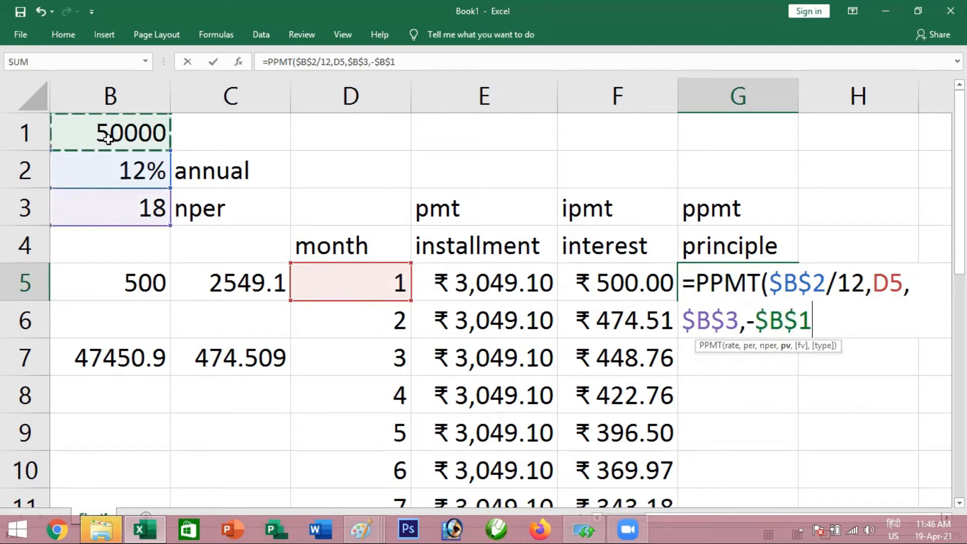
{"action": "key", "text": "Return"}
{"action": "left_click", "coordinate": [727, 280]}
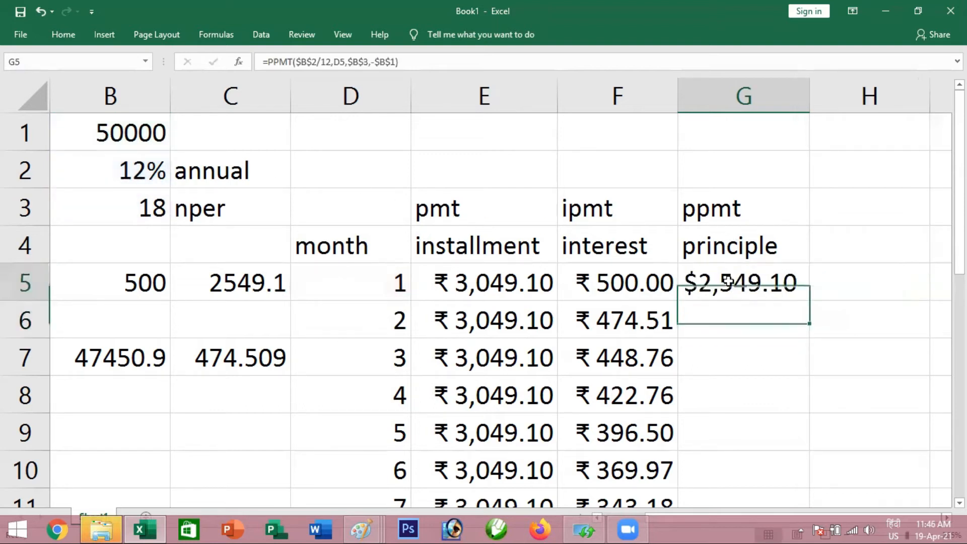
{"action": "left_click", "coordinate": [245, 284]}
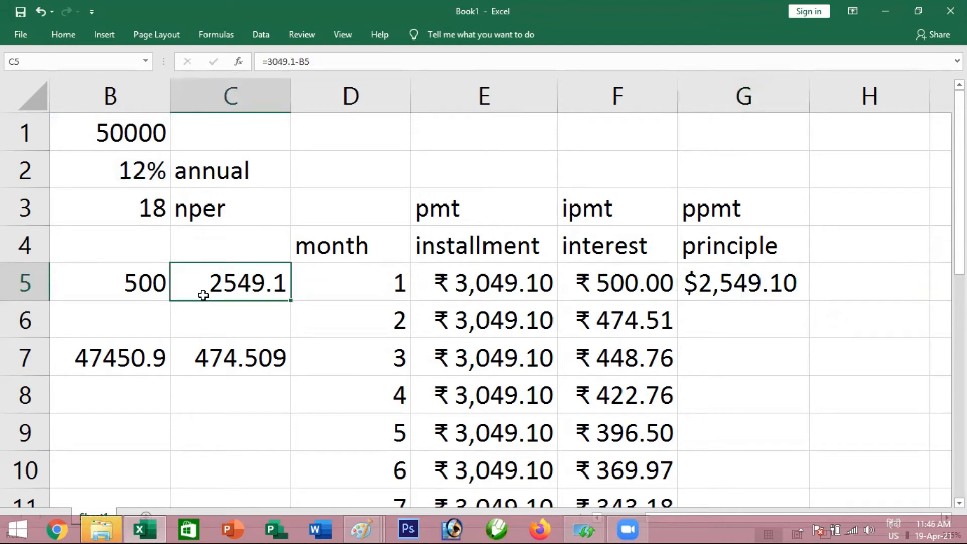
Fill the PPMT formula from G5 down to G22 to get the principal for all 18 months
{"action": "left_click", "coordinate": [734, 281]}
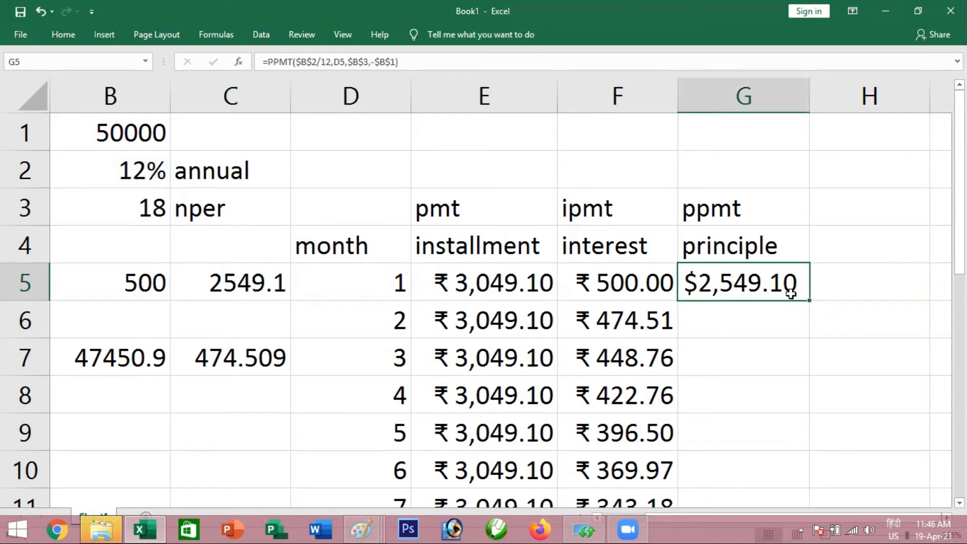
{"action": "double_click", "coordinate": [810, 301]}
{"action": "scroll", "coordinate": [740, 259], "scroll_direction": "down", "scroll_amount": 6}
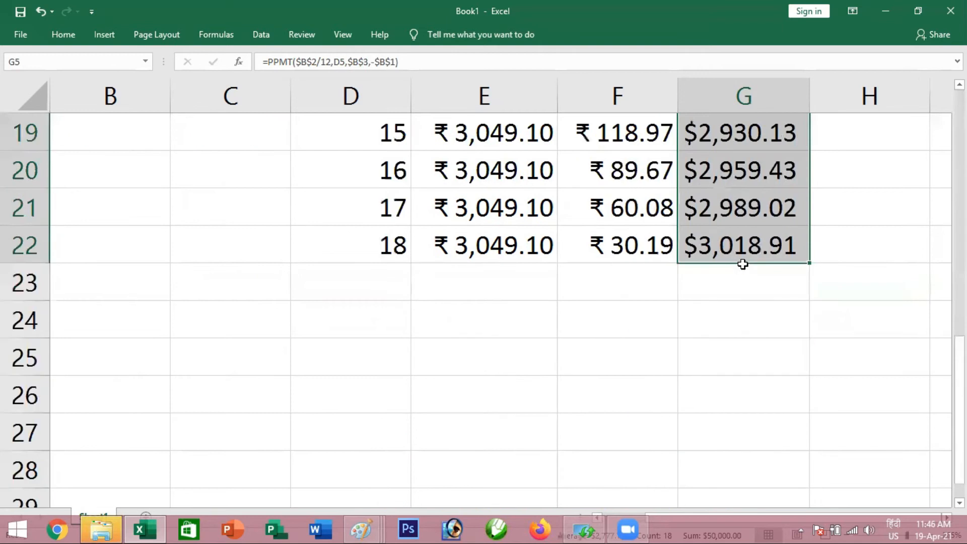
{"action": "scroll", "coordinate": [740, 259], "scroll_direction": "up", "scroll_amount": 1}
{"action": "scroll", "coordinate": [741, 260], "scroll_direction": "up", "scroll_amount": 2}
{"action": "scroll", "coordinate": [741, 260], "scroll_direction": "up", "scroll_amount": 4}
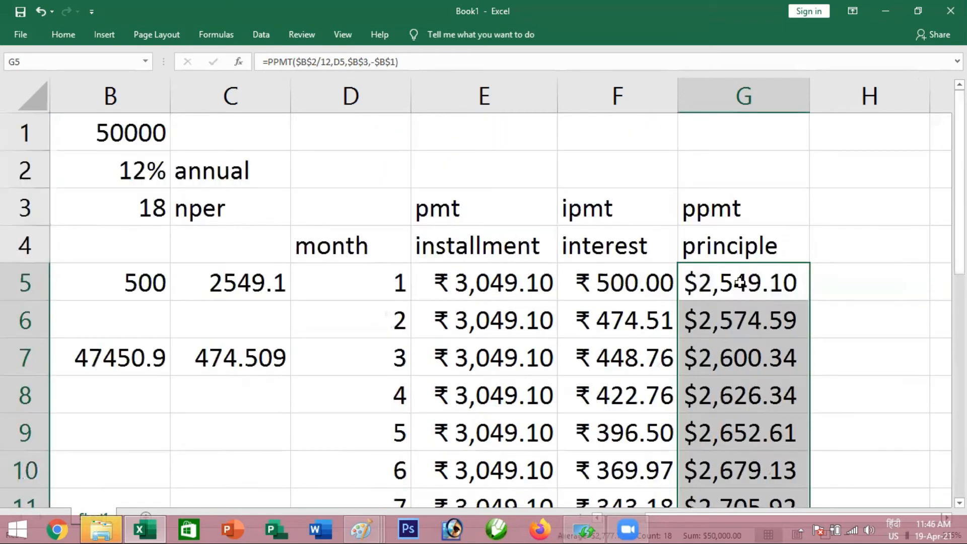
{"action": "left_click", "coordinate": [739, 282]}
{"action": "scroll", "coordinate": [738, 283], "scroll_direction": "down", "scroll_amount": 1}
{"action": "scroll", "coordinate": [738, 283], "scroll_direction": "down", "scroll_amount": 1}
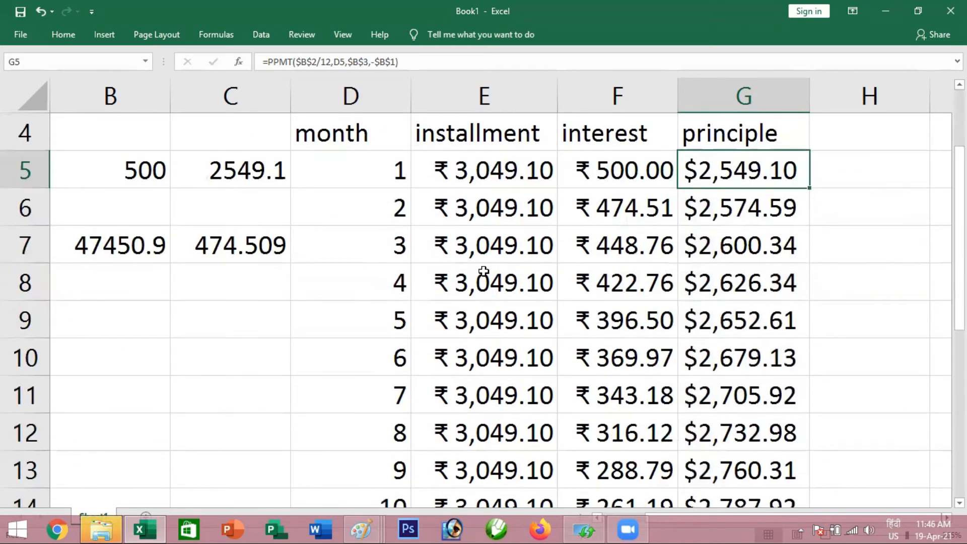
{"action": "scroll", "coordinate": [582, 256], "scroll_direction": "up", "scroll_amount": 1}
{"action": "scroll", "coordinate": [581, 255], "scroll_direction": "up", "scroll_amount": 2}
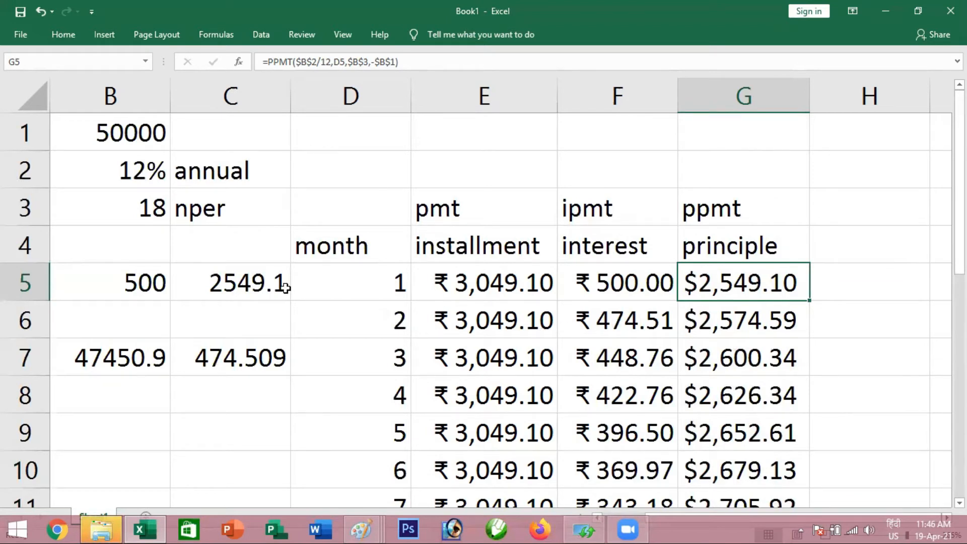
Format the manually calculated principal in C5 to show two decimal places
{"action": "left_click", "coordinate": [265, 286]}
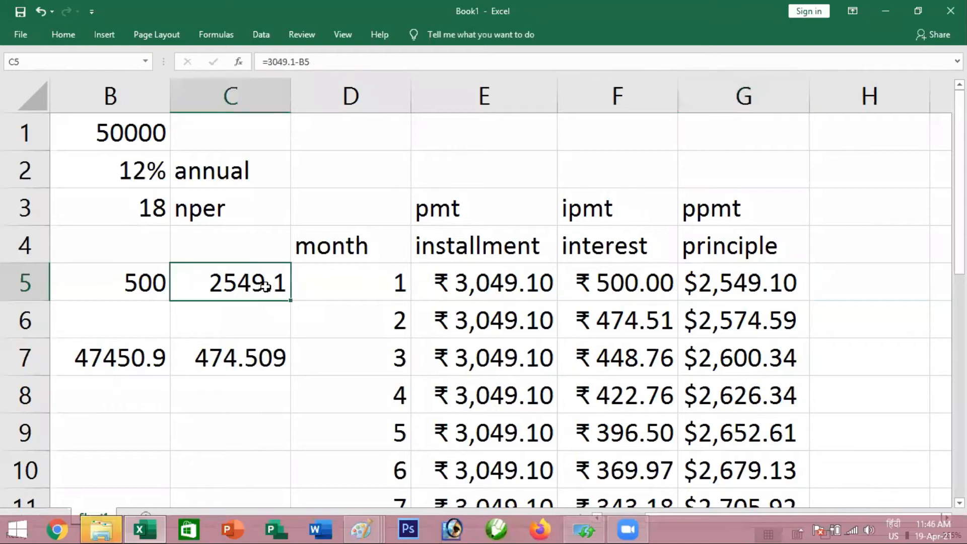
{"action": "left_click", "coordinate": [64, 36]}
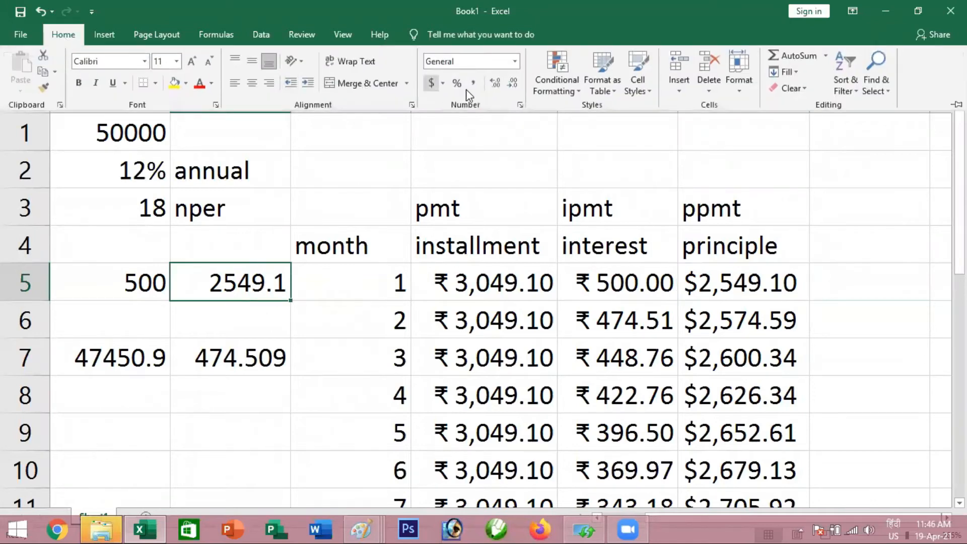
{"action": "left_click", "coordinate": [513, 85]}
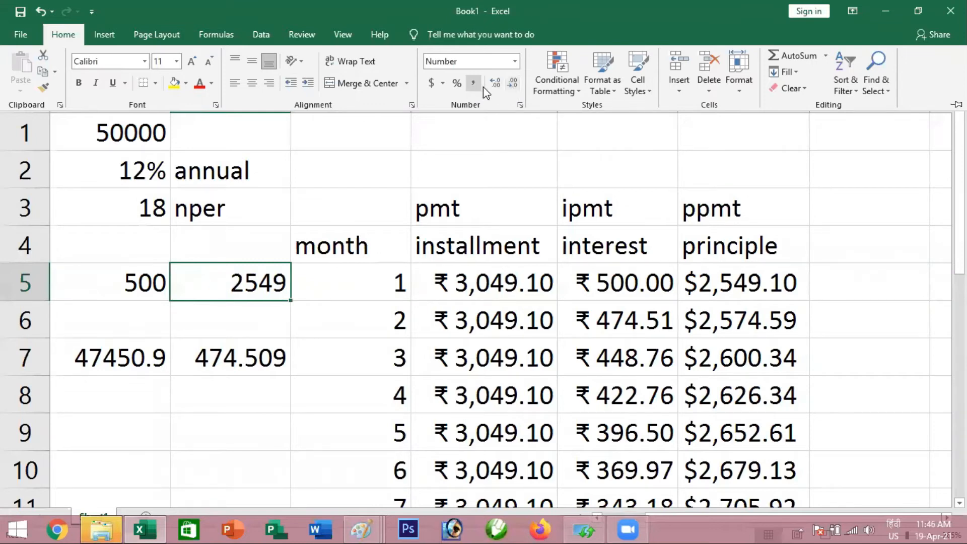
{"action": "left_click", "coordinate": [494, 83]}
{"action": "left_click", "coordinate": [495, 83]}
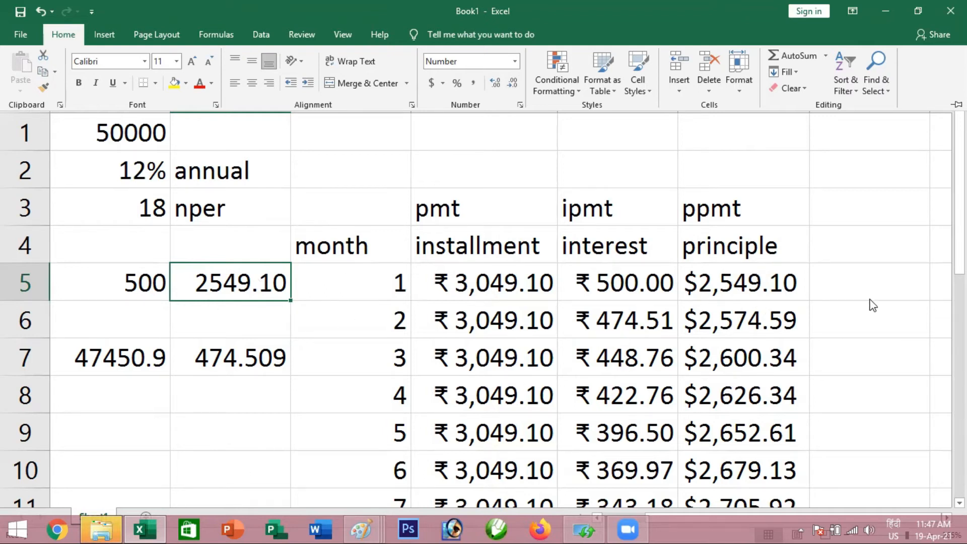
{"action": "left_click", "coordinate": [757, 288]}
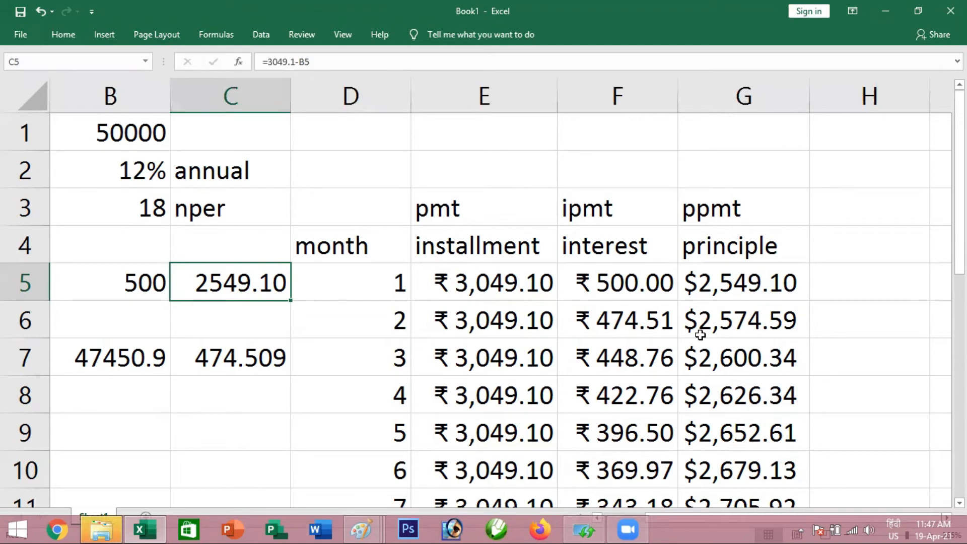
Total the 18 monthly installments in E23 with =SUM(E5:E22)
{"action": "scroll", "coordinate": [699, 305], "scroll_direction": "down", "scroll_amount": 2}
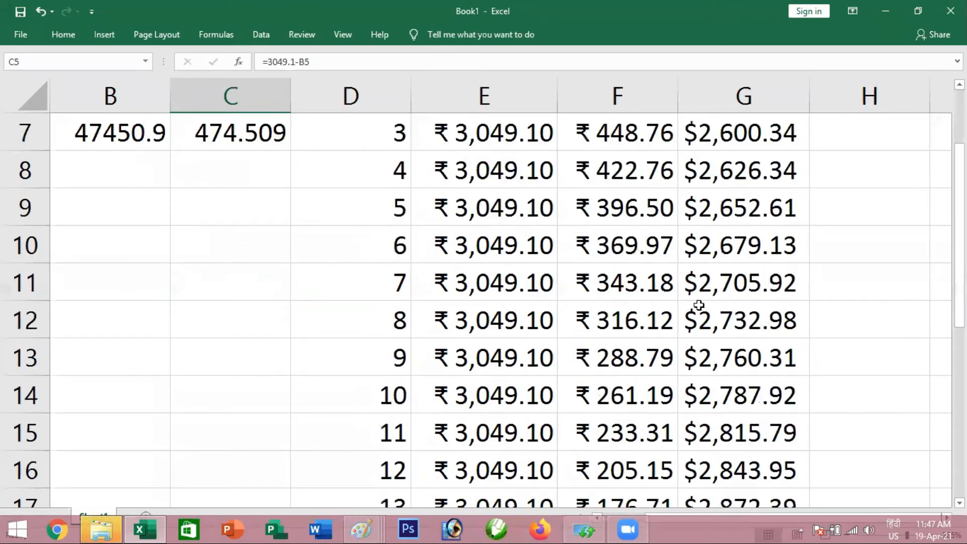
{"action": "scroll", "coordinate": [699, 304], "scroll_direction": "down", "scroll_amount": 5}
{"action": "scroll", "coordinate": [695, 304], "scroll_direction": "up", "scroll_amount": 5}
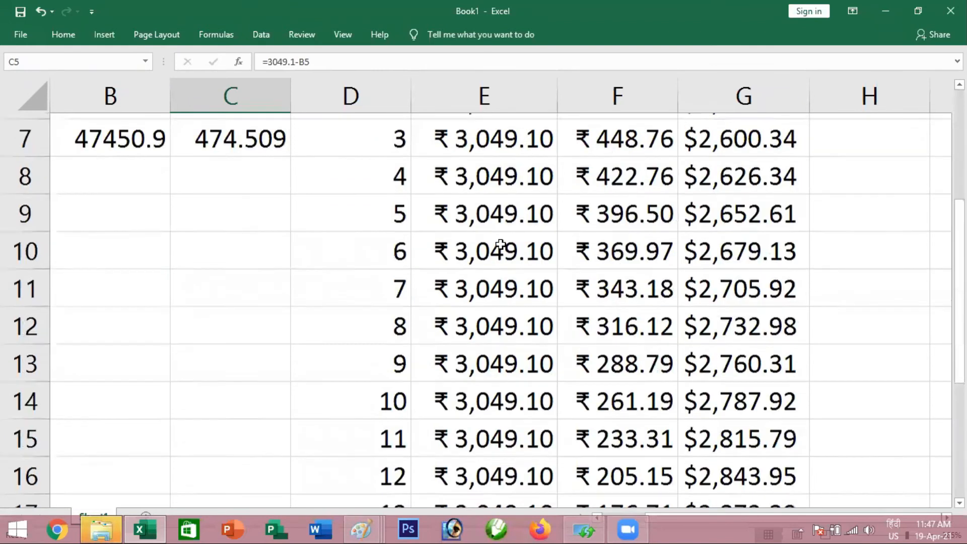
{"action": "scroll", "coordinate": [500, 245], "scroll_direction": "up", "scroll_amount": 2}
{"action": "left_click_drag", "start_coordinate": [486, 280], "coordinate": [501, 436]}
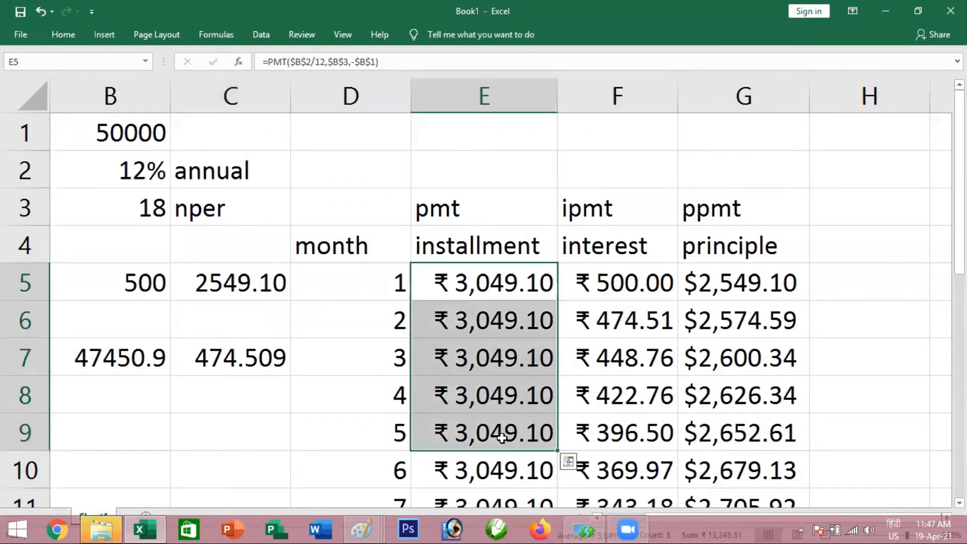
{"action": "scroll", "coordinate": [484, 290], "scroll_direction": "down", "scroll_amount": 6}
{"action": "left_click", "coordinate": [486, 289]}
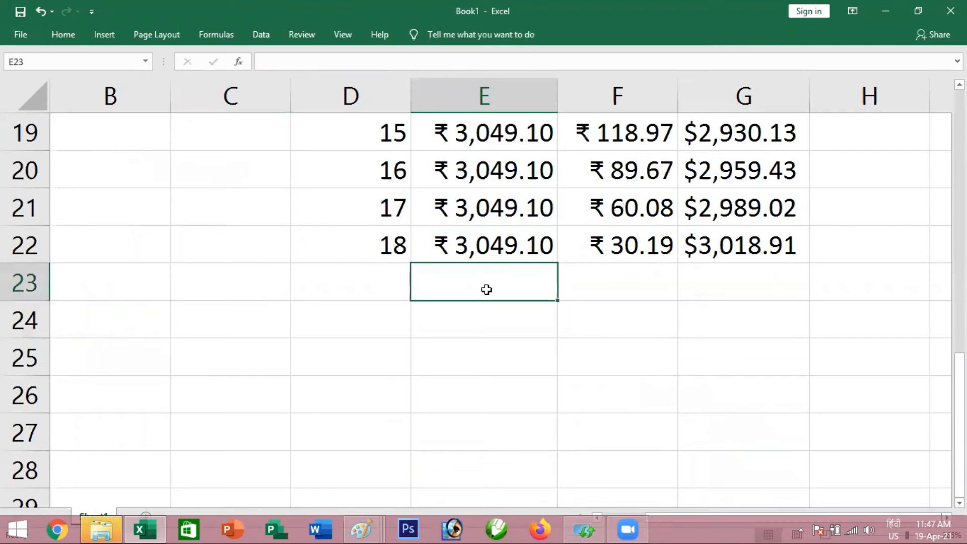
{"action": "key", "text": "alt+equal"}
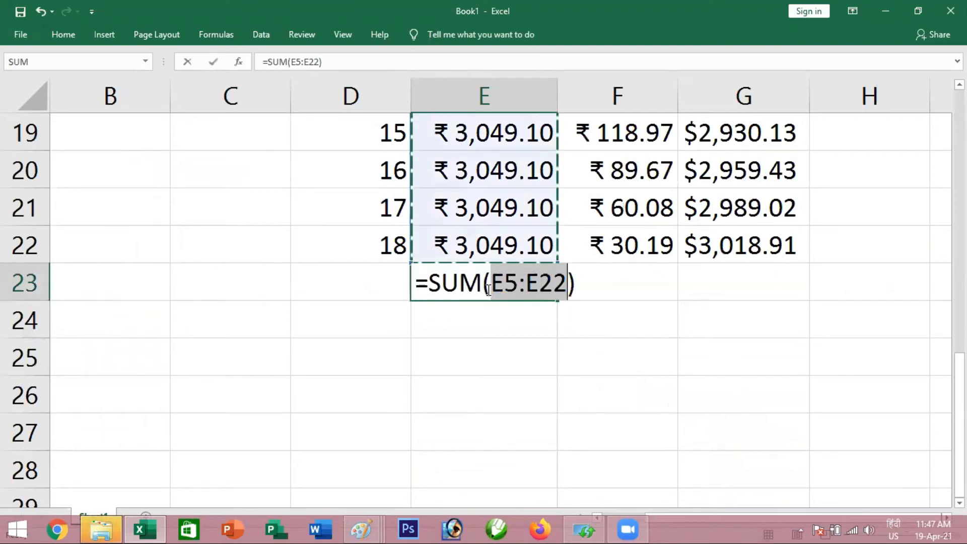
{"action": "key", "text": "Return"}
{"action": "left_click", "coordinate": [482, 289]}
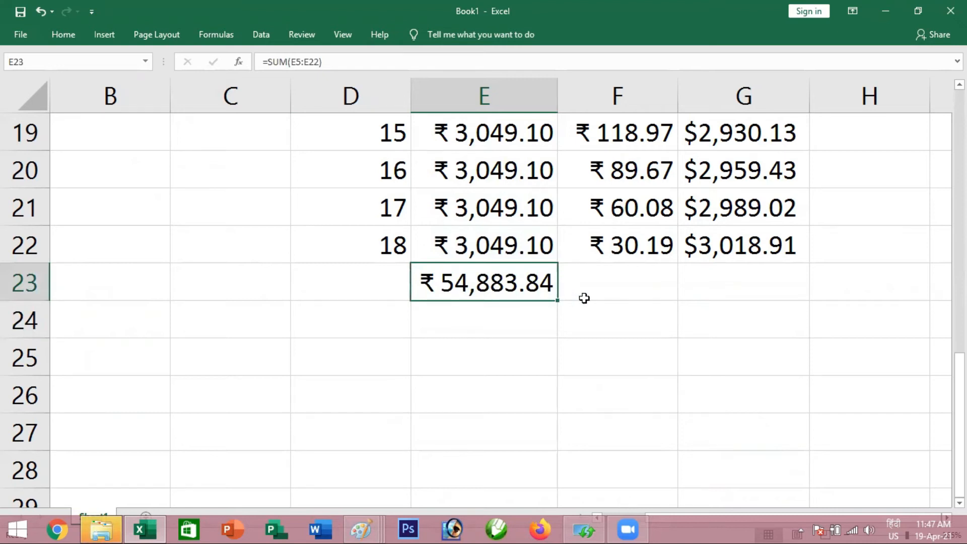
{"action": "scroll", "coordinate": [583, 298], "scroll_direction": "up", "scroll_amount": 2}
{"action": "scroll", "coordinate": [584, 300], "scroll_direction": "down", "scroll_amount": 2}
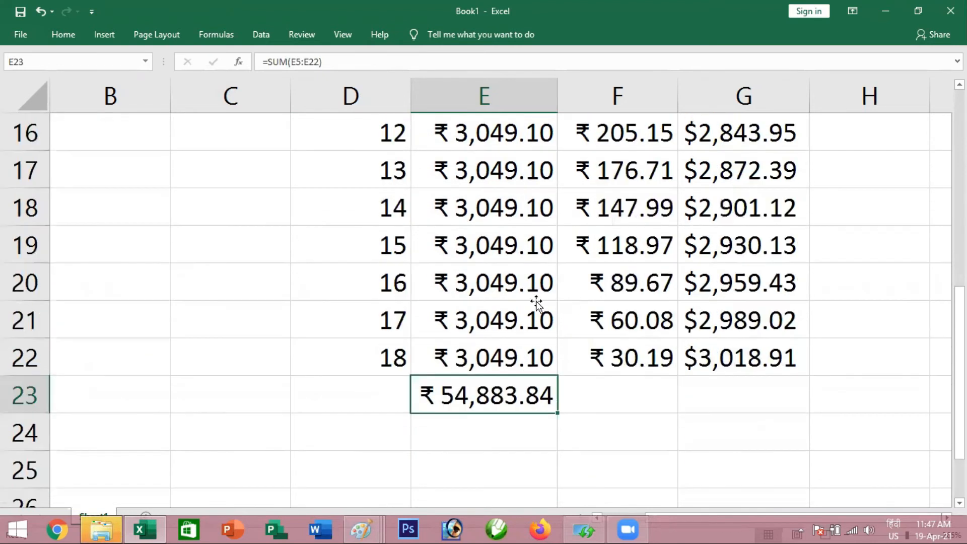
{"action": "left_click", "coordinate": [359, 243]}
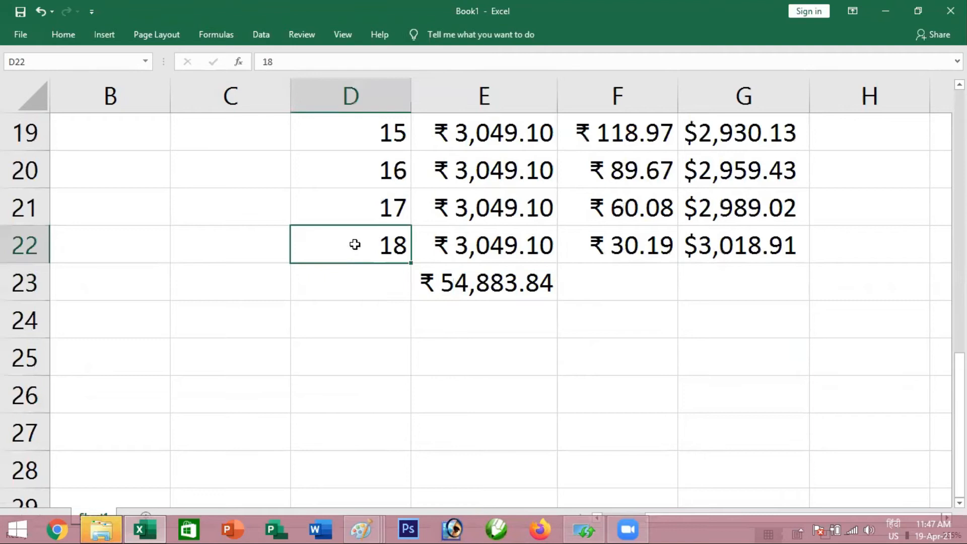
Total the interest column in F23 with =SUM(F5:F22)
{"action": "left_click", "coordinate": [615, 277]}
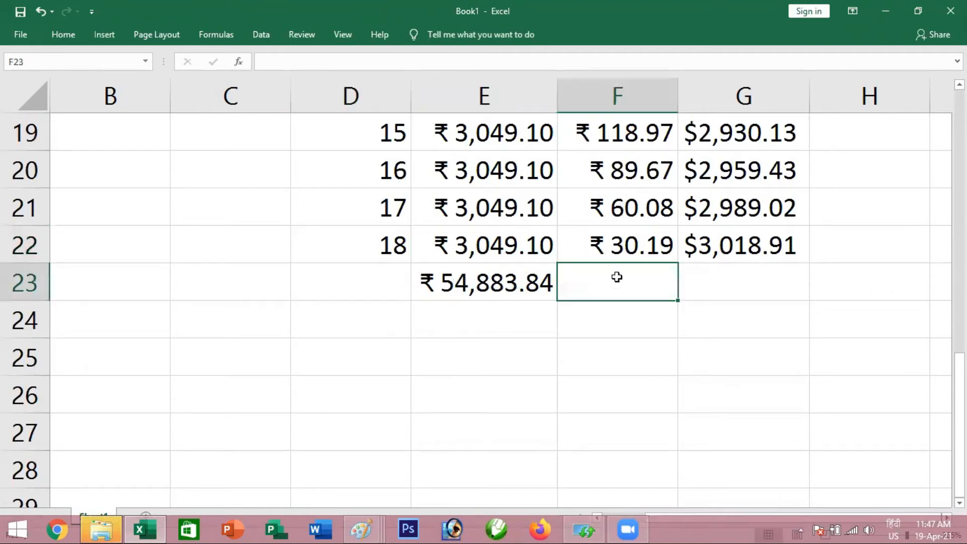
{"action": "scroll", "coordinate": [616, 279], "scroll_direction": "up", "scroll_amount": 1}
{"action": "scroll", "coordinate": [617, 280], "scroll_direction": "up", "scroll_amount": 5}
{"action": "scroll", "coordinate": [621, 300], "scroll_direction": "down", "scroll_amount": 2}
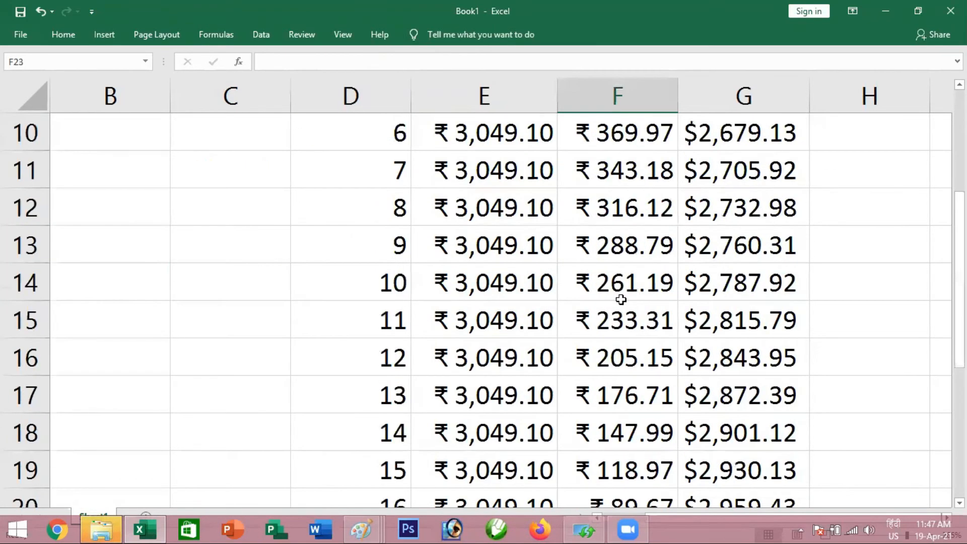
{"action": "key", "text": "alt+equal"}
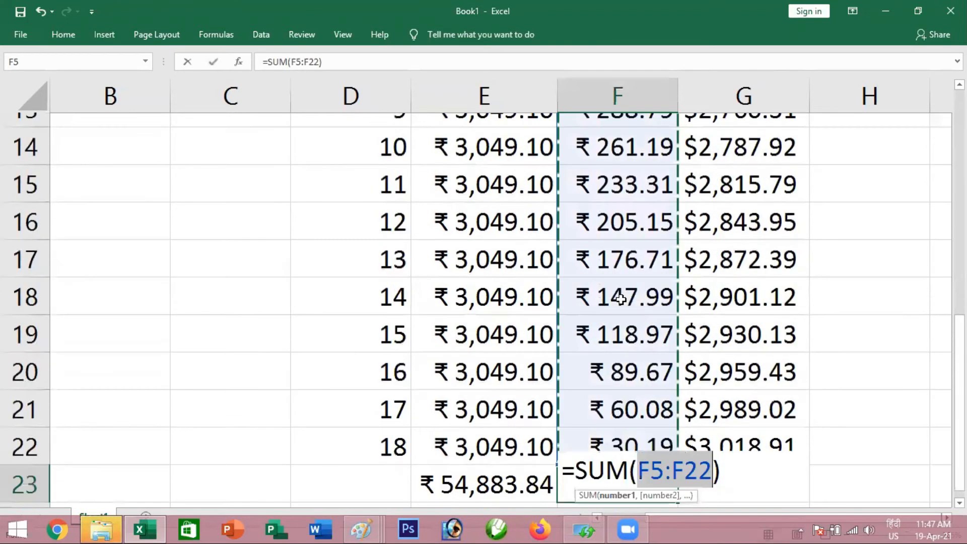
{"action": "key", "text": "Return"}
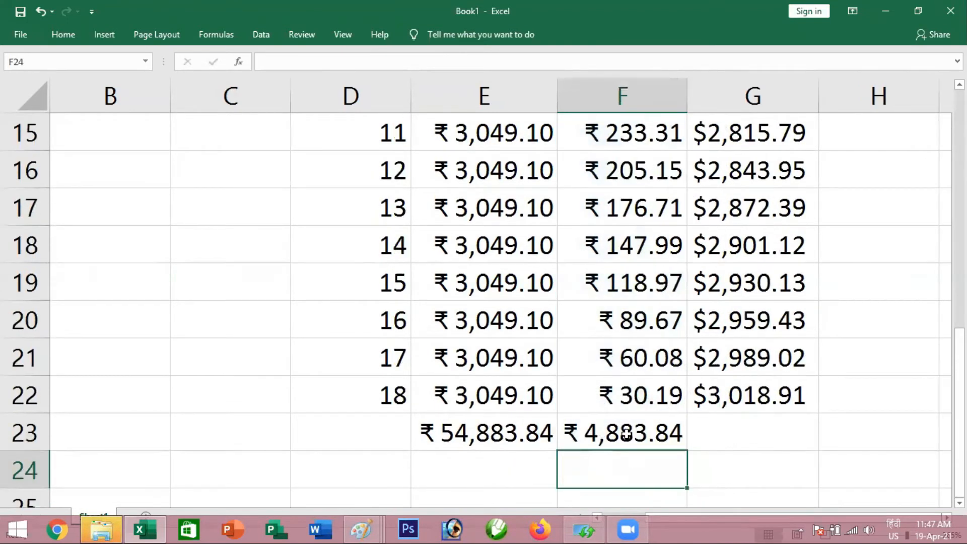
{"action": "left_click", "coordinate": [618, 431]}
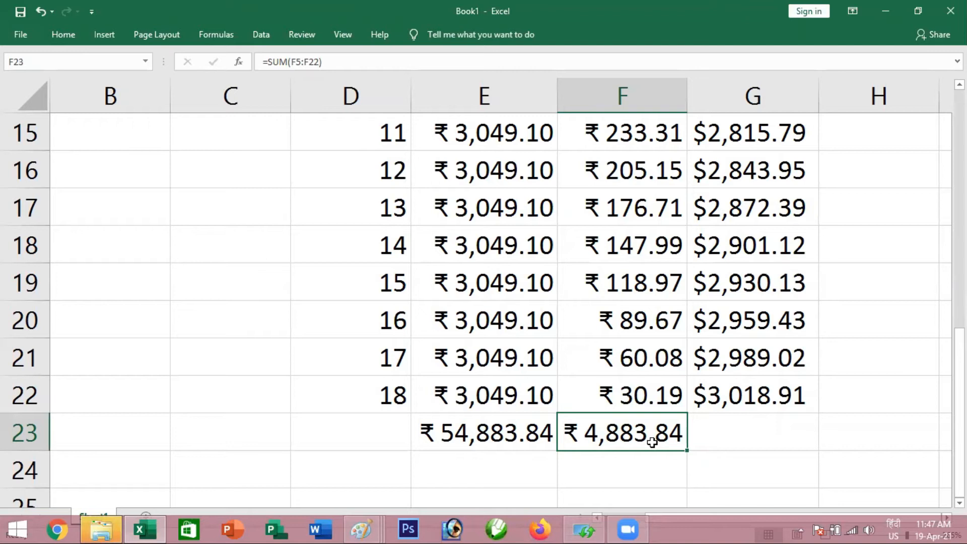
Total the principal column in G23 with =SUM(G5:G22) and compare the total with the last installment in E22
{"action": "left_click", "coordinate": [731, 434]}
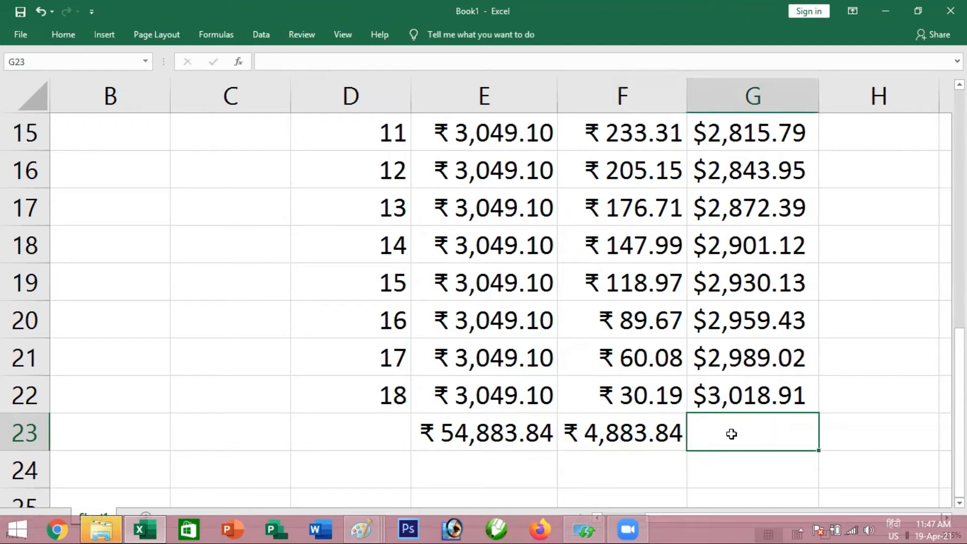
{"action": "key", "text": "alt+equal"}
{"action": "key", "text": "Return"}
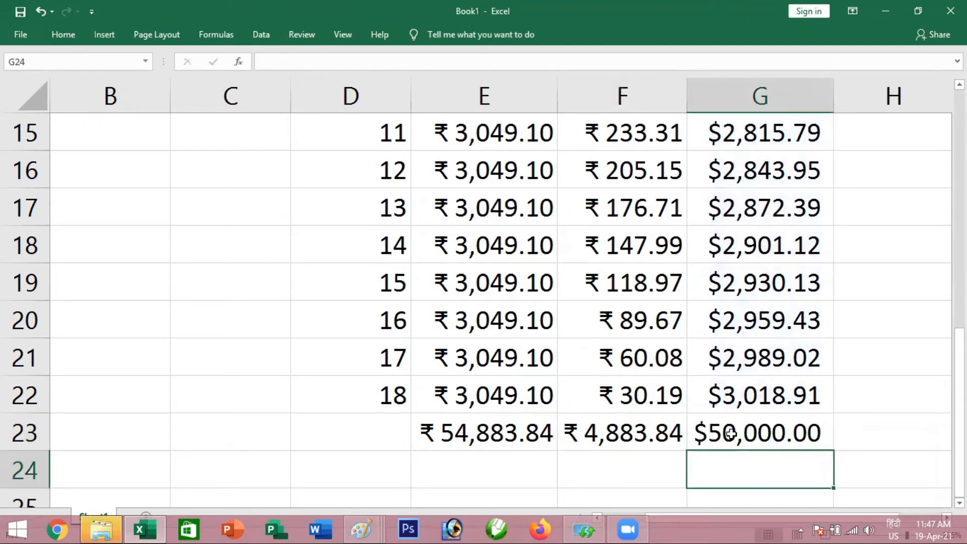
{"action": "left_click", "coordinate": [731, 434]}
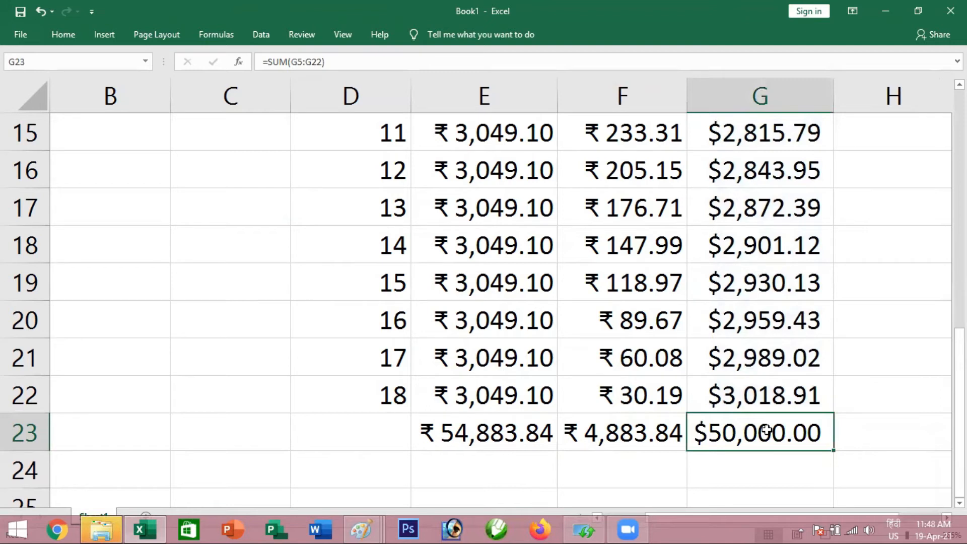
{"action": "scroll", "coordinate": [630, 362], "scroll_direction": "down", "scroll_amount": 2}
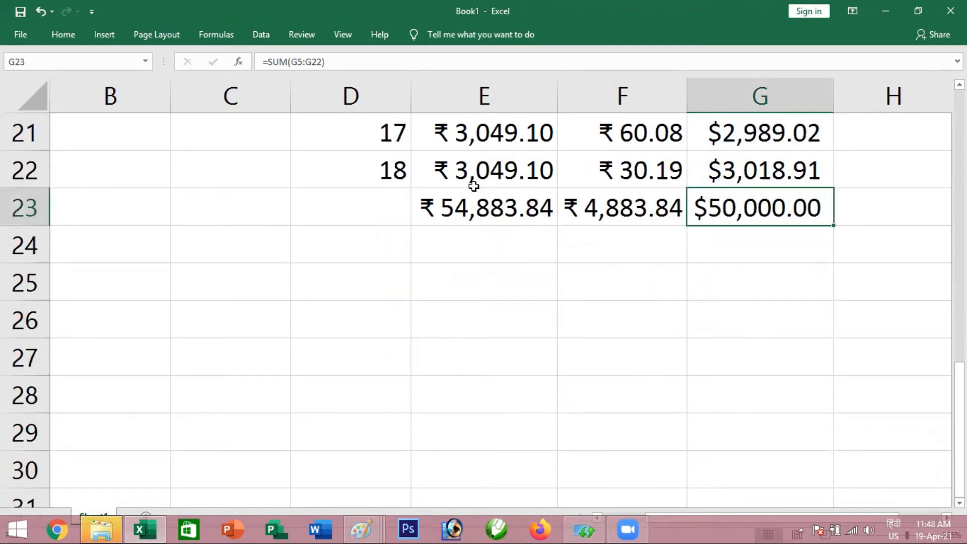
{"action": "left_click", "coordinate": [503, 170]}
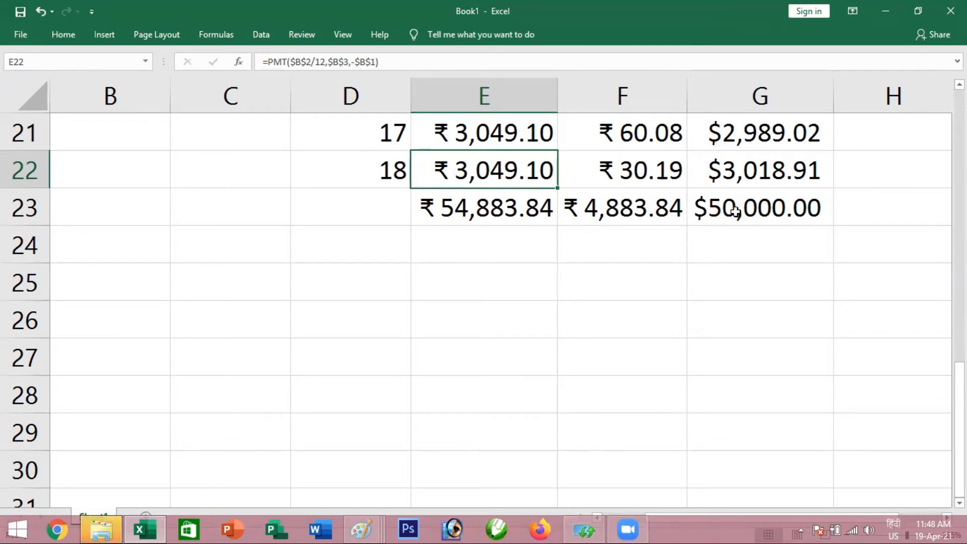
{"action": "left_click", "coordinate": [710, 209]}
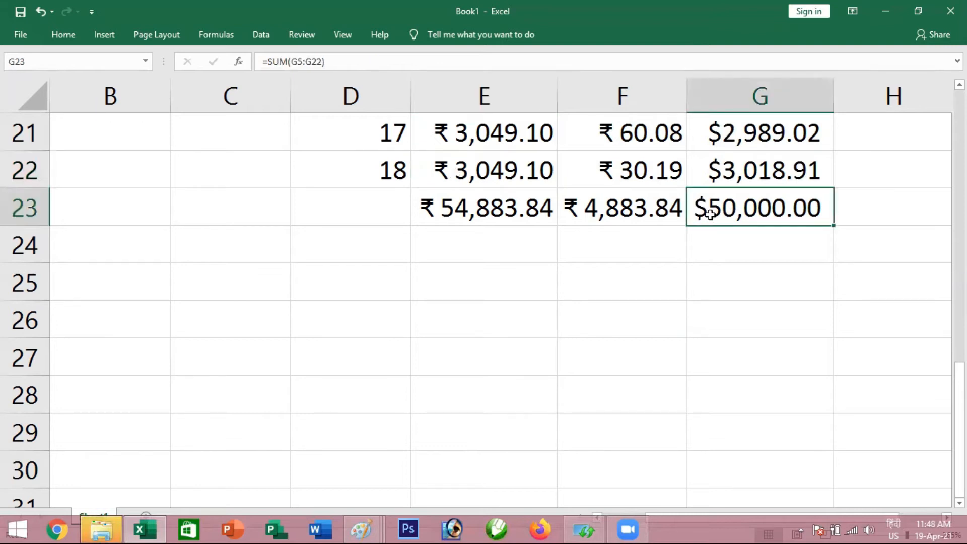
{"action": "left_click", "coordinate": [460, 173]}
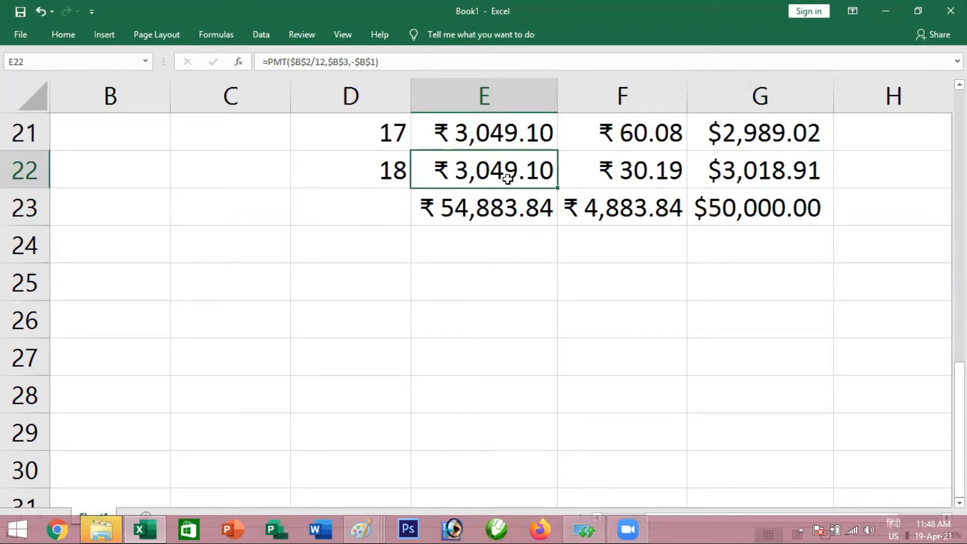
{"action": "left_click", "coordinate": [746, 211]}
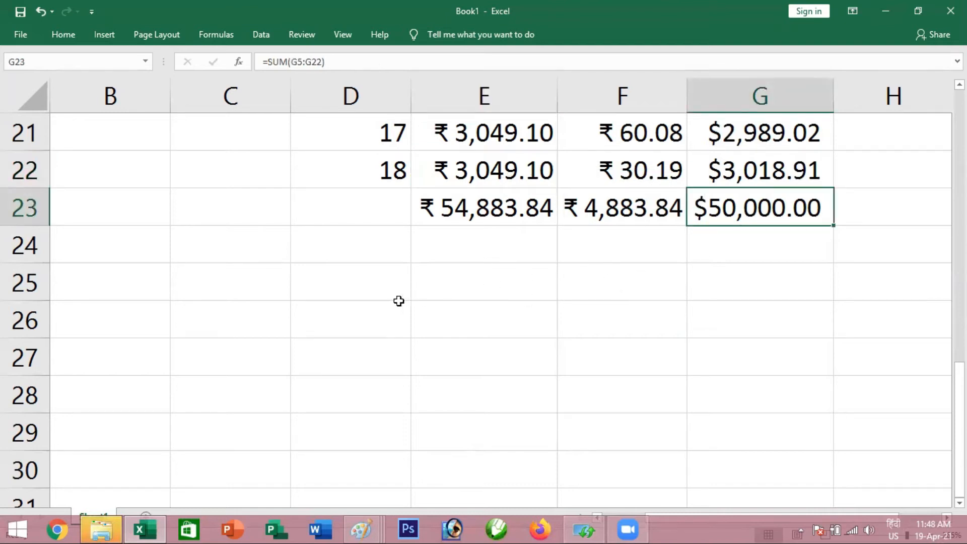
Calculate the loan's present value in D25 with =PV(12%/12,18,3049.1)
{"action": "left_click", "coordinate": [363, 288]}
{"action": "type", "text": "=p"}
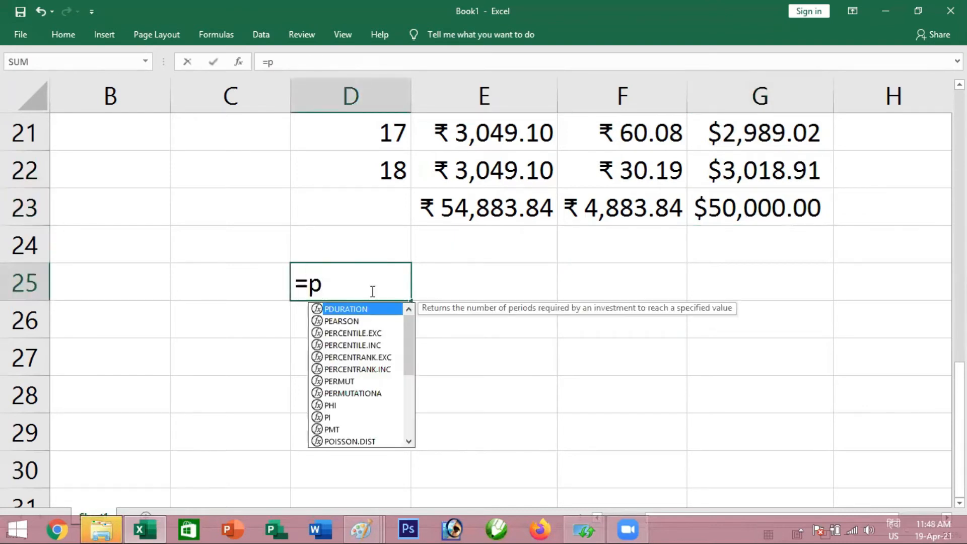
{"action": "type", "text": "v"}
{"action": "key", "text": "Tab"}
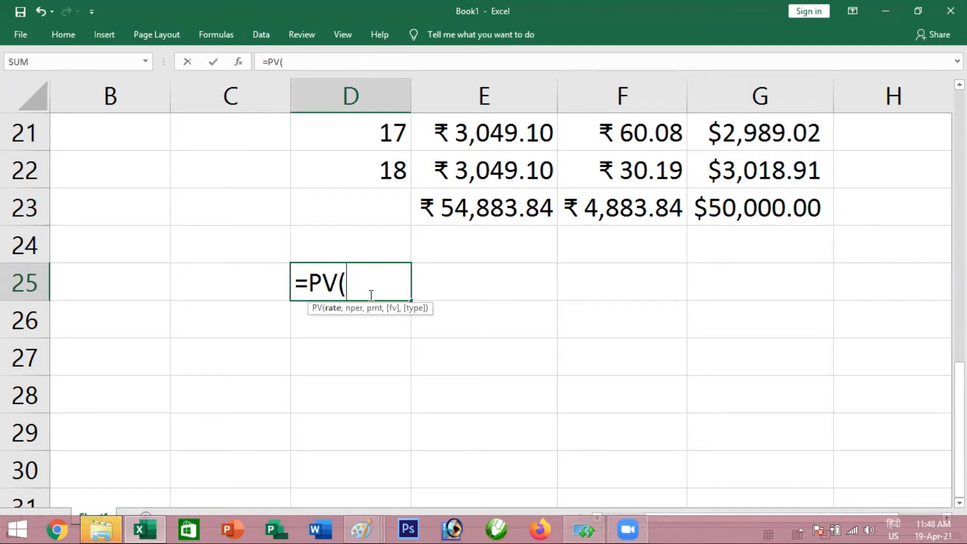
{"action": "type", "text": "12%/"}
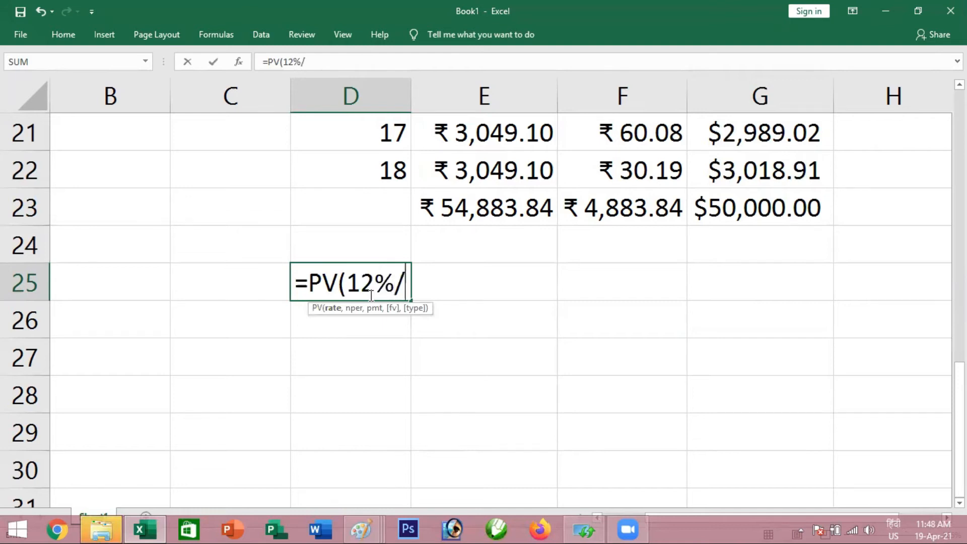
{"action": "type", "text": "12"}
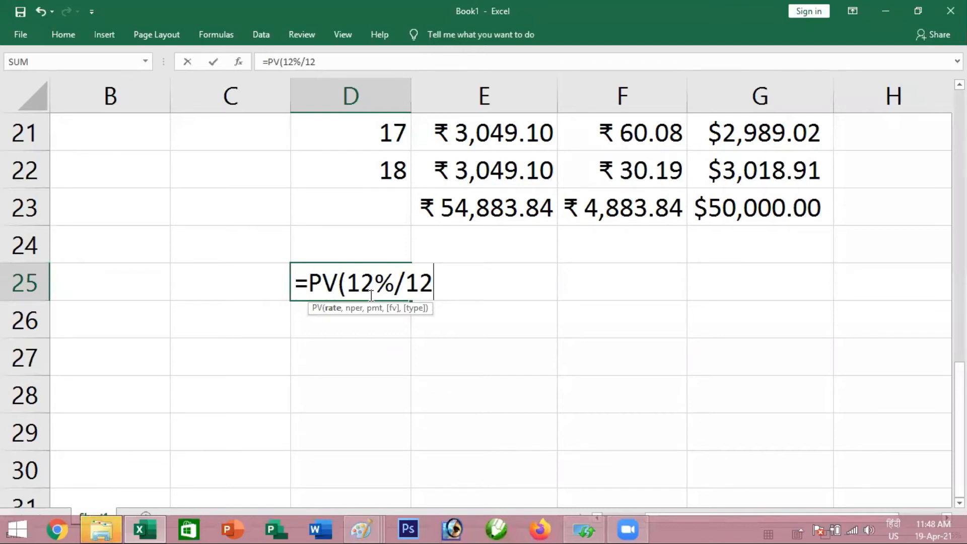
{"action": "type", "text": ","}
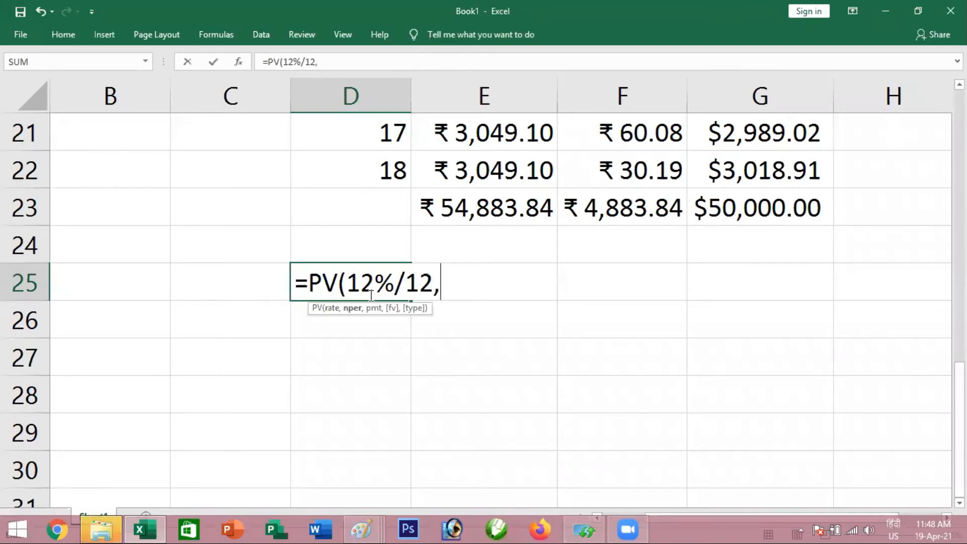
{"action": "type", "text": "18,"}
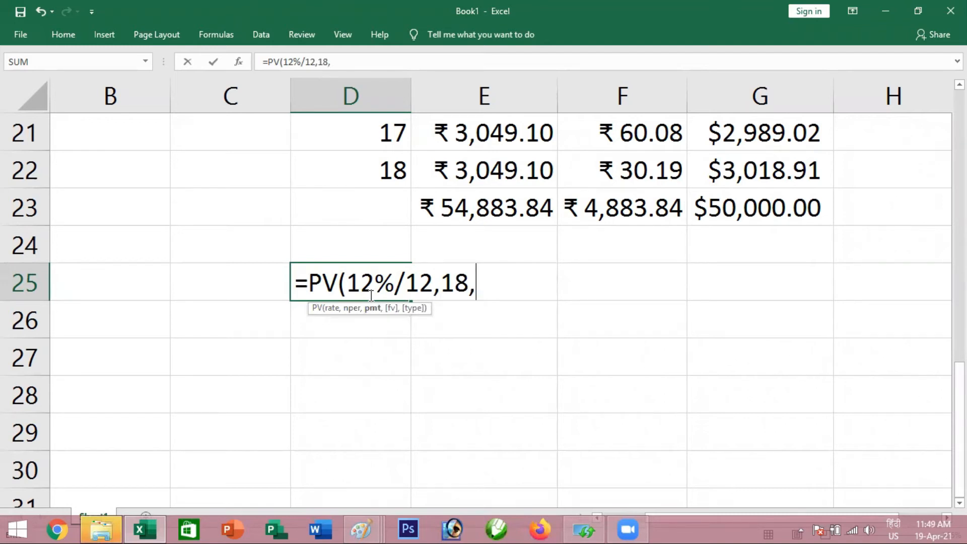
{"action": "type", "text": "3049.1"}
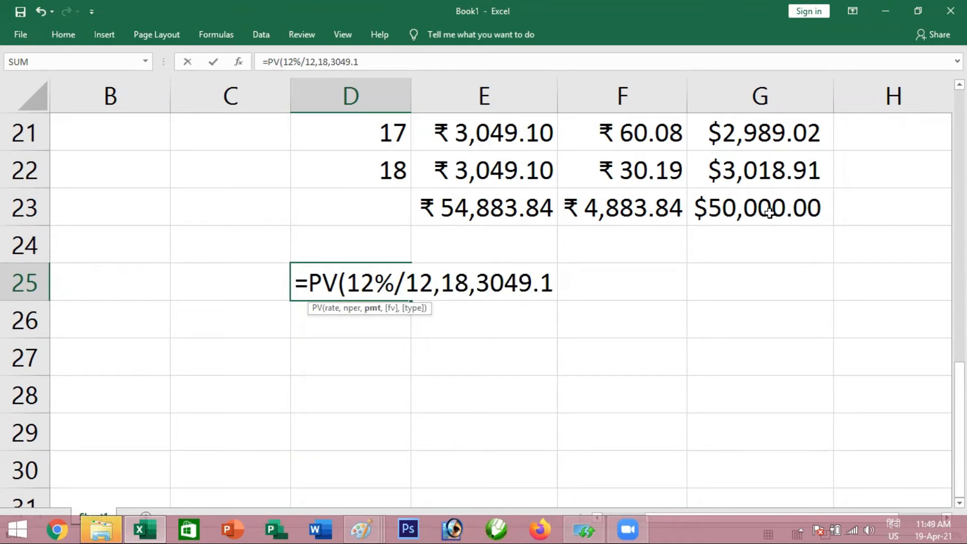
{"action": "key", "text": "Return"}
Inspect the arguments of the PV formula in D25 and compare them with the loan figures and installment column
{"action": "mouse_move", "coordinate": [101, 529]}
{"action": "left_click", "coordinate": [362, 281]}
{"action": "double_click", "coordinate": [361, 280]}
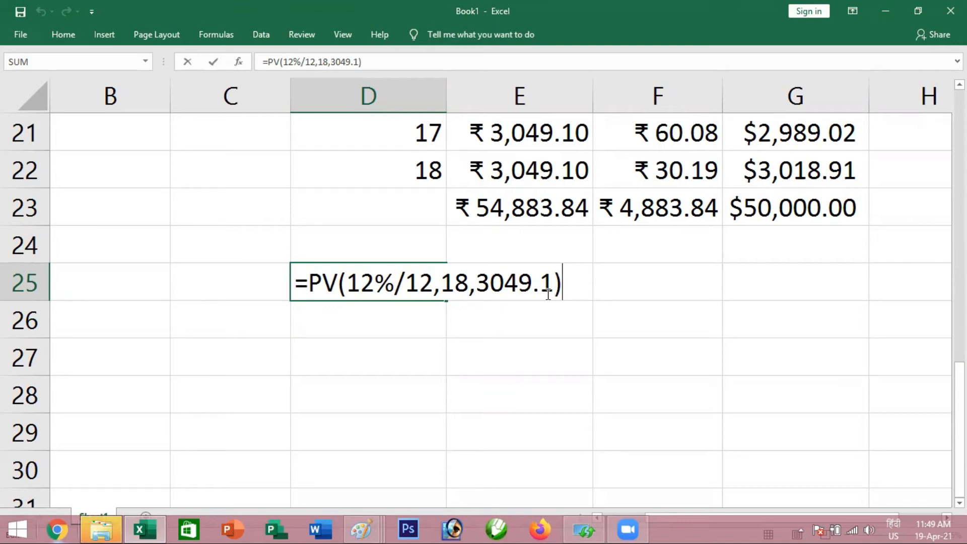
{"action": "key", "text": "Return"}
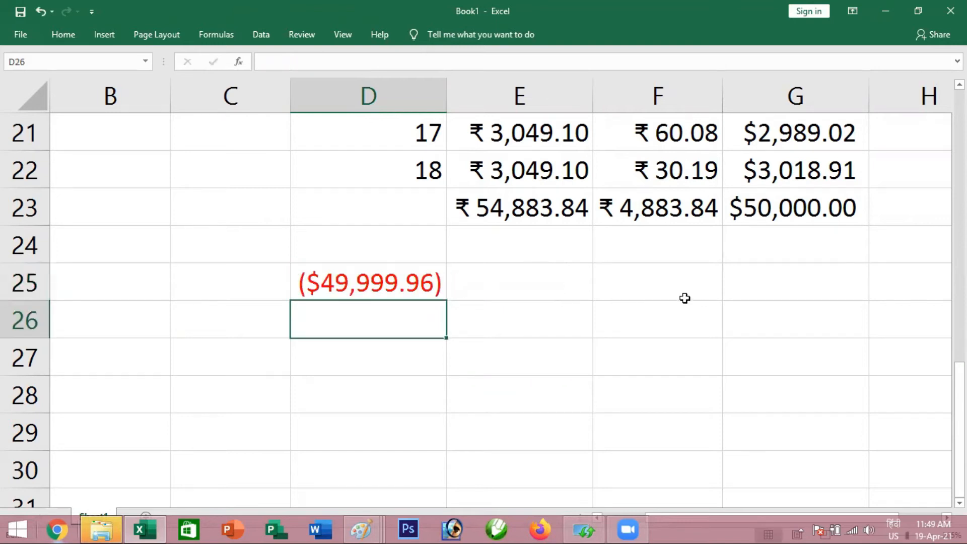
{"action": "double_click", "coordinate": [429, 282]}
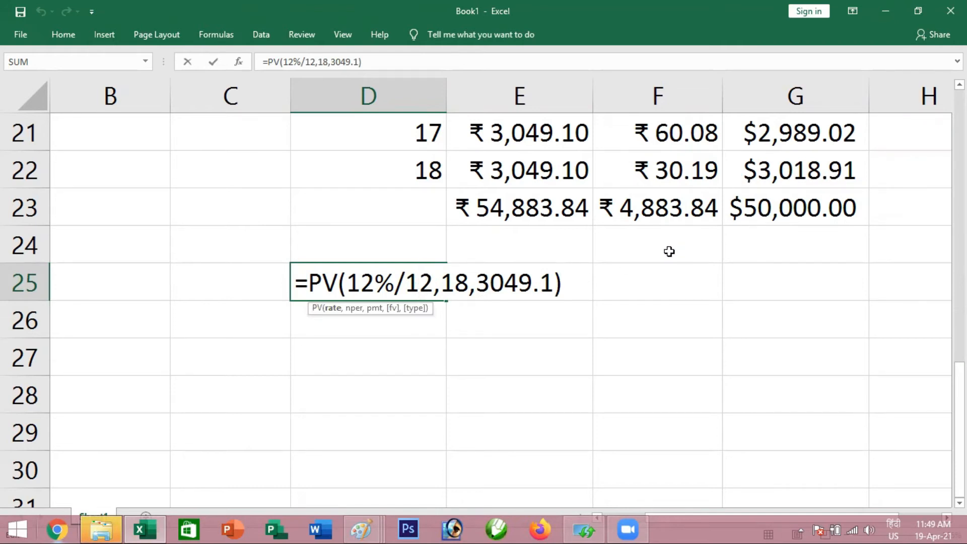
{"action": "scroll", "coordinate": [669, 251], "scroll_direction": "up", "scroll_amount": 1}
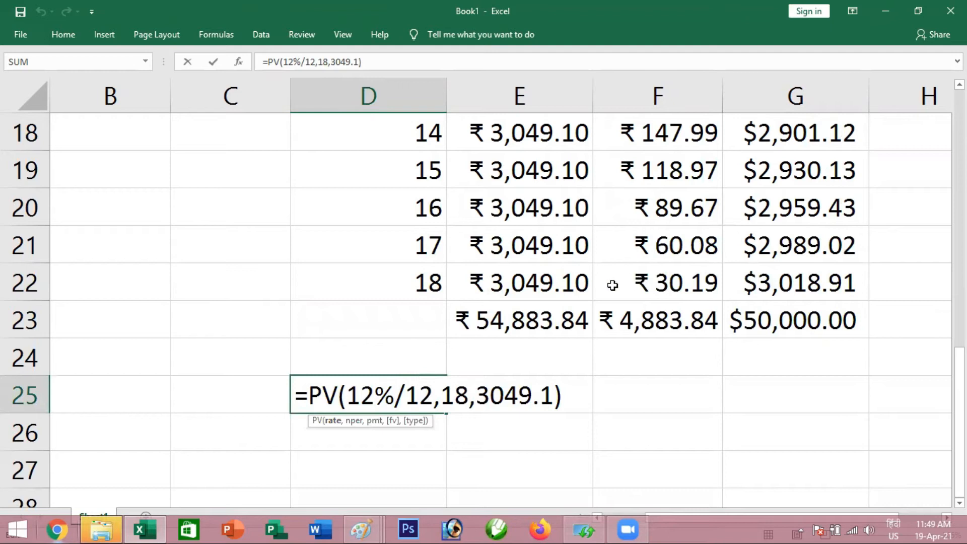
{"action": "scroll", "coordinate": [594, 237], "scroll_direction": "up", "scroll_amount": 4}
{"action": "scroll", "coordinate": [564, 169], "scroll_direction": "up", "scroll_amount": 2}
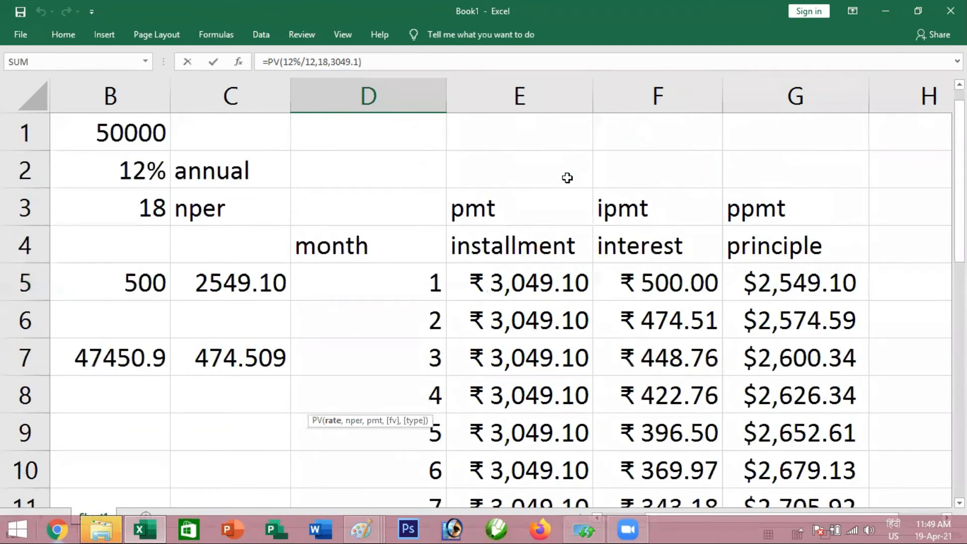
{"action": "key", "text": "Return"}
Increase the displayed precision of the installments in E5:E22 to 14 decimal places
{"action": "left_click_drag", "start_coordinate": [544, 320], "coordinate": [524, 138]}
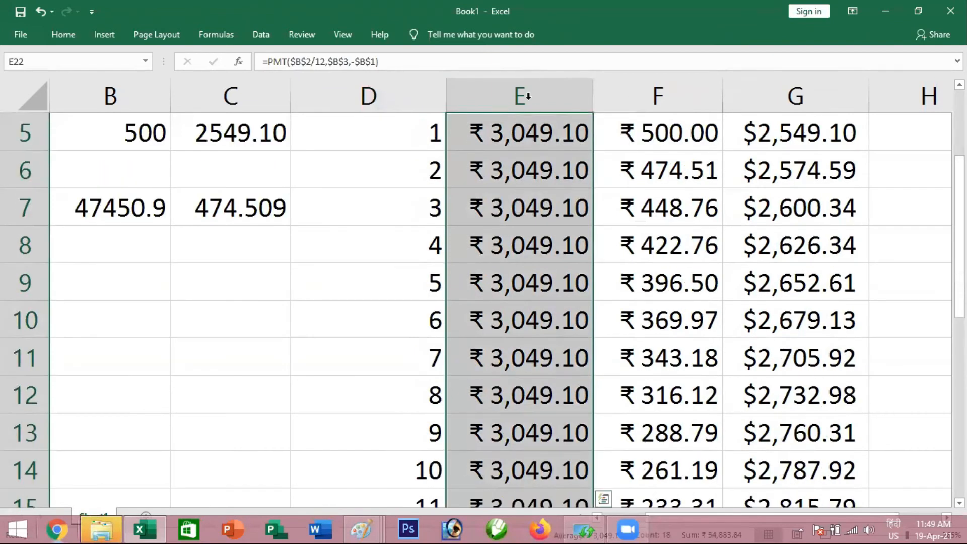
{"action": "left_click", "coordinate": [68, 31]}
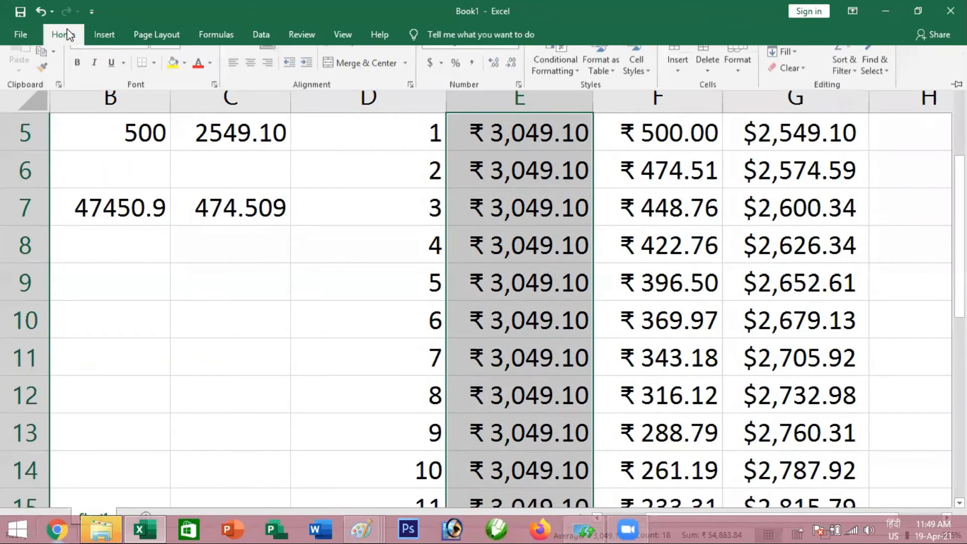
{"action": "left_click", "coordinate": [495, 83]}
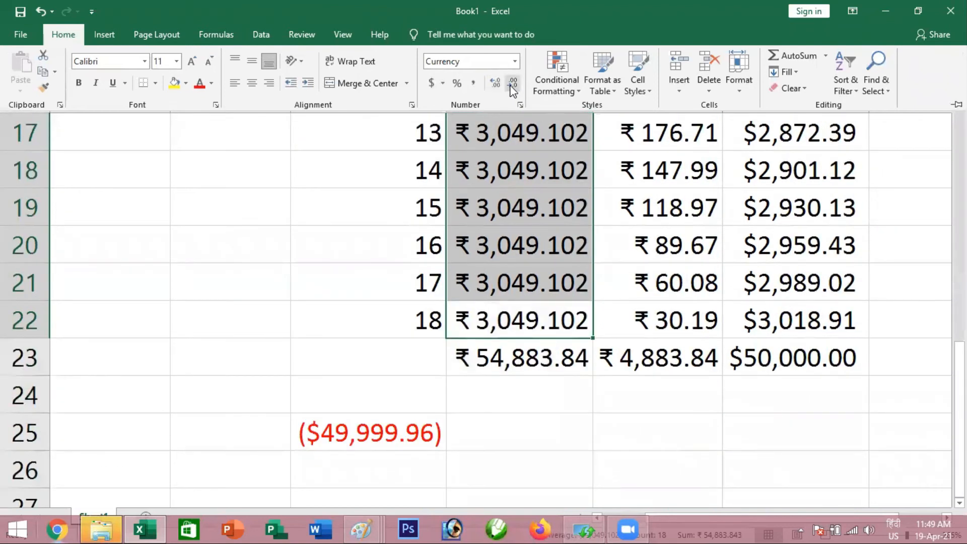
{"action": "left_click", "coordinate": [495, 87]}
{"action": "left_click", "coordinate": [495, 87]}
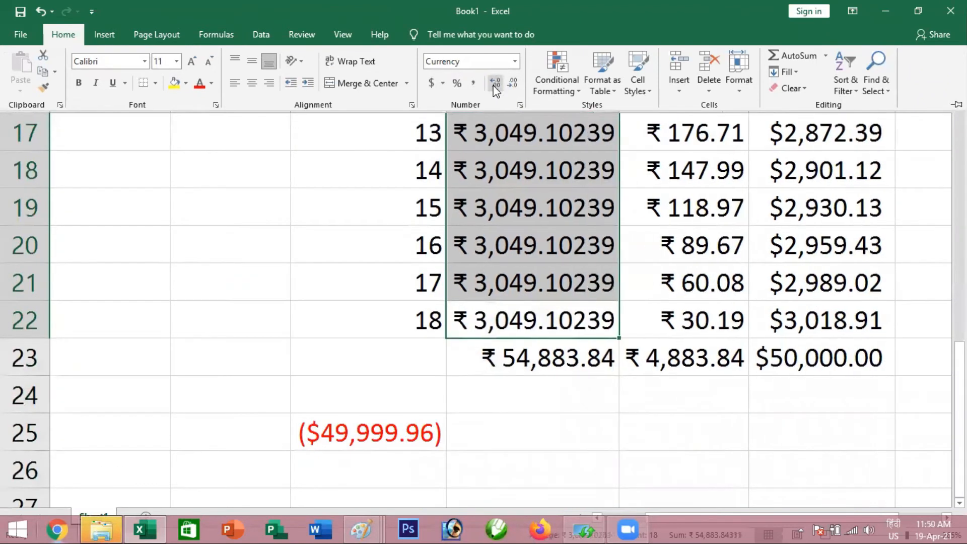
{"action": "left_click", "coordinate": [495, 83]}
{"action": "left_click", "coordinate": [495, 83]}
{"action": "left_click", "coordinate": [495, 84]}
{"action": "left_click", "coordinate": [495, 83]}
{"action": "left_click", "coordinate": [494, 83]}
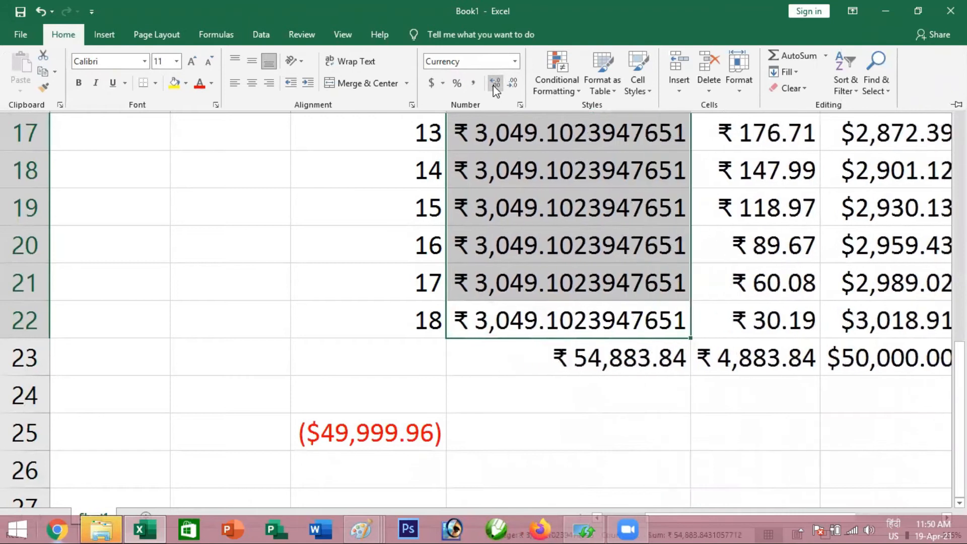
{"action": "left_click", "coordinate": [495, 85]}
{"action": "left_click", "coordinate": [495, 85]}
{"action": "left_click", "coordinate": [495, 85]}
{"action": "left_click", "coordinate": [495, 85]}
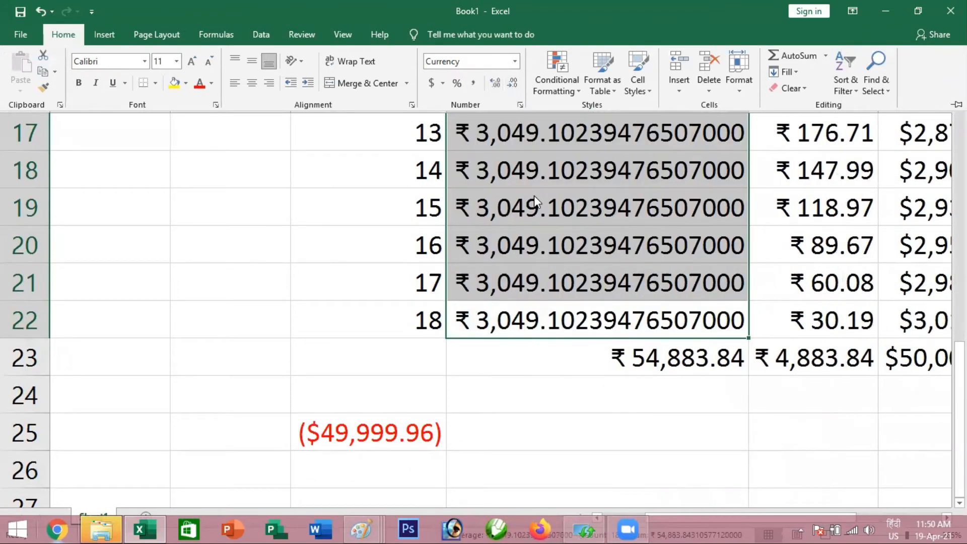
{"action": "key", "text": "ctrl+F1"}
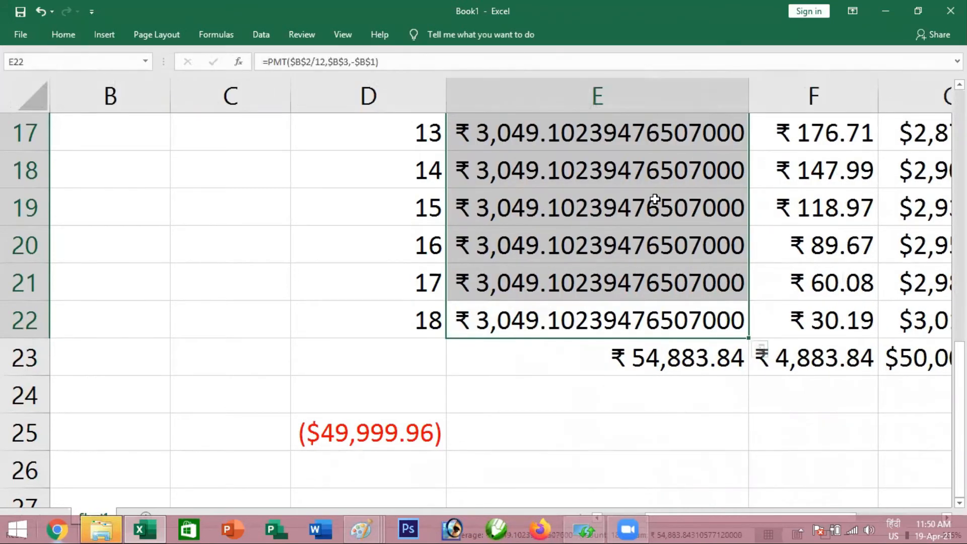
Replace the typed payment in D25's PV formula with a reference to E22, giving =PV(12%/12,18,E22)
{"action": "scroll", "coordinate": [655, 198], "scroll_direction": "up", "scroll_amount": 5}
{"action": "left_click", "coordinate": [599, 246]}
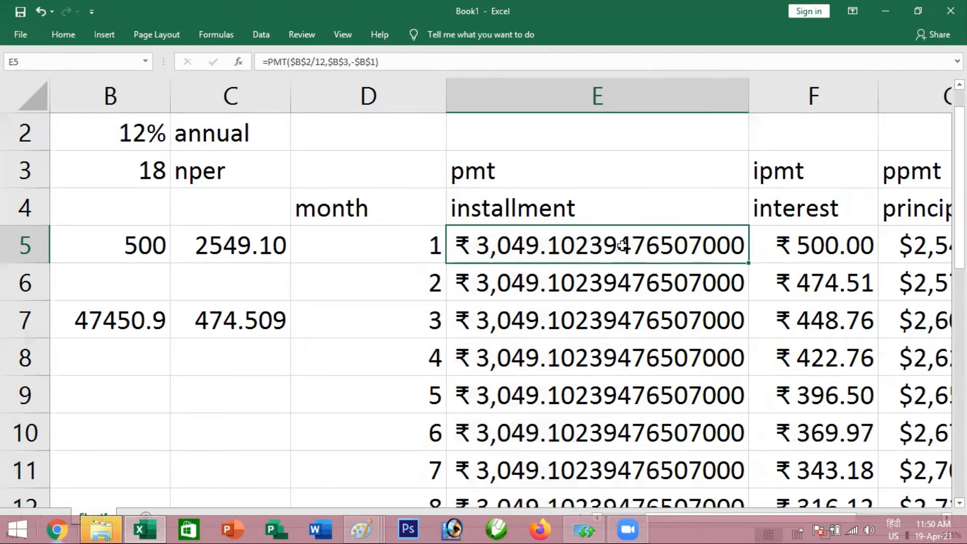
{"action": "scroll", "coordinate": [622, 245], "scroll_direction": "down", "scroll_amount": 6}
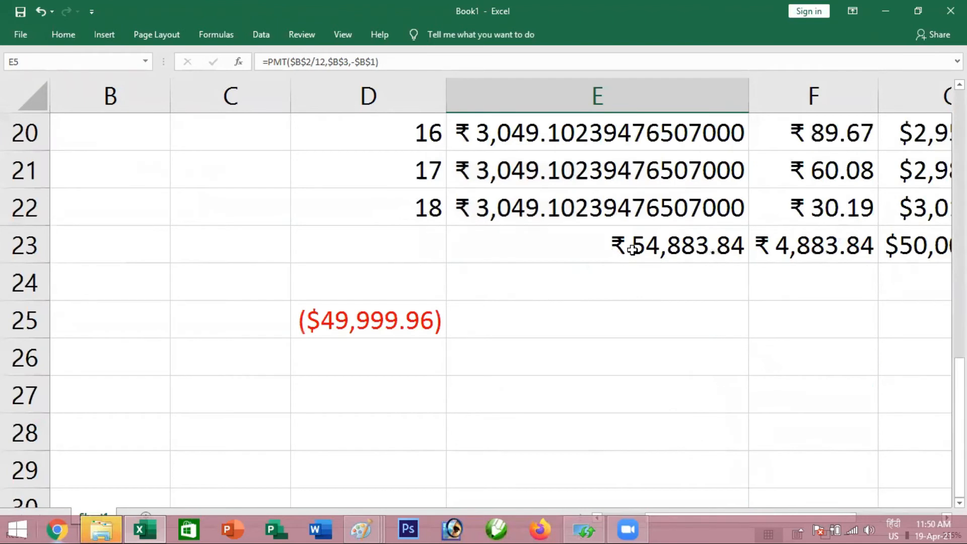
{"action": "scroll", "coordinate": [536, 253], "scroll_direction": "up", "scroll_amount": 2}
{"action": "scroll", "coordinate": [538, 252], "scroll_direction": "down", "scroll_amount": 1}
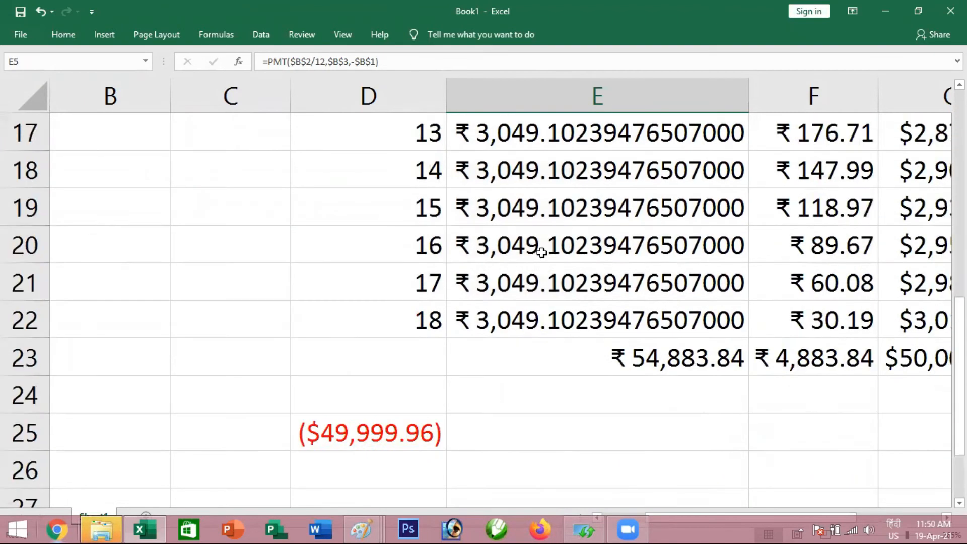
{"action": "scroll", "coordinate": [541, 252], "scroll_direction": "down", "scroll_amount": 1}
{"action": "double_click", "coordinate": [421, 319]}
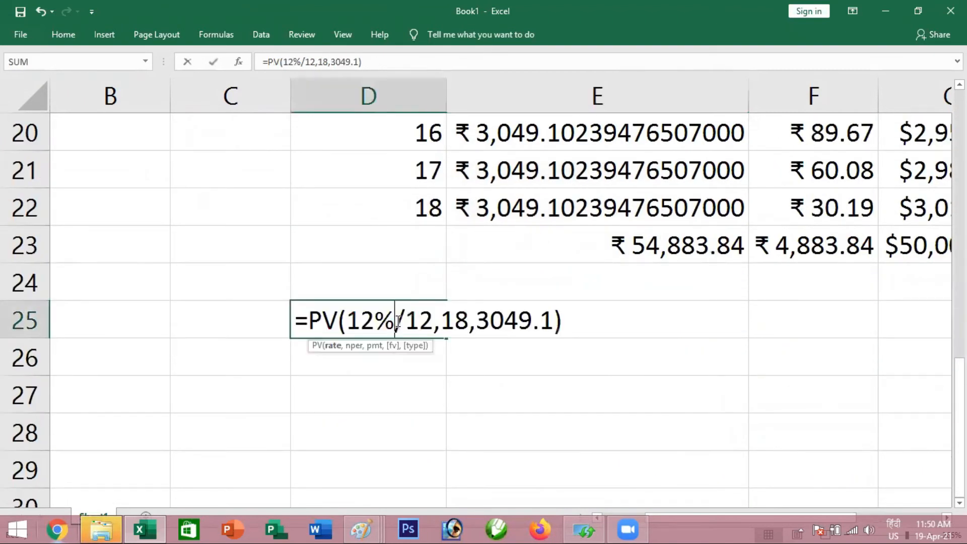
{"action": "left_click_drag", "start_coordinate": [486, 320], "coordinate": [533, 321]}
{"action": "left_click", "coordinate": [552, 321]}
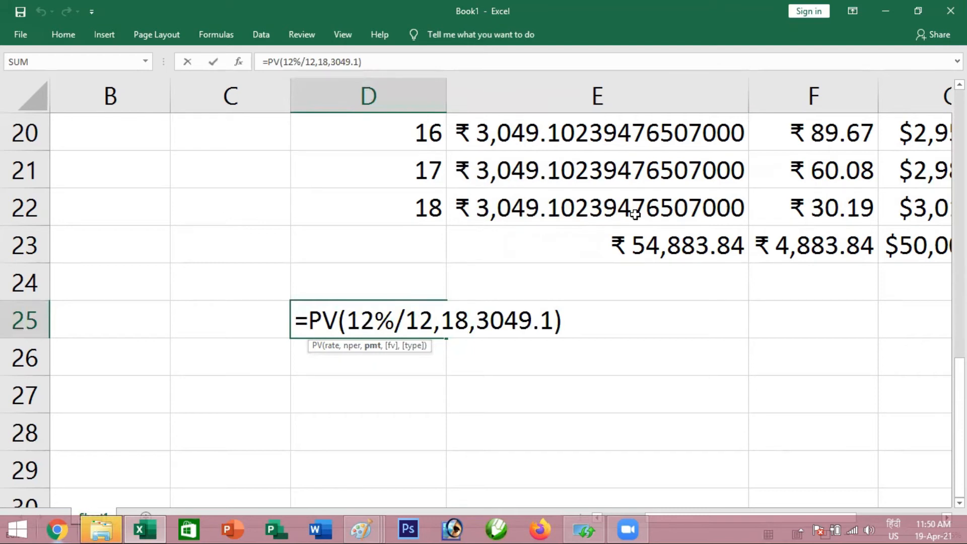
{"action": "key", "text": "BackSpace"}
{"action": "key", "text": "BackSpace"}
{"action": "key", "text": "BackSpace"}
{"action": "key", "text": "BackSpace"}
{"action": "key", "text": "BackSpace"}
{"action": "key", "text": "BackSpace"}
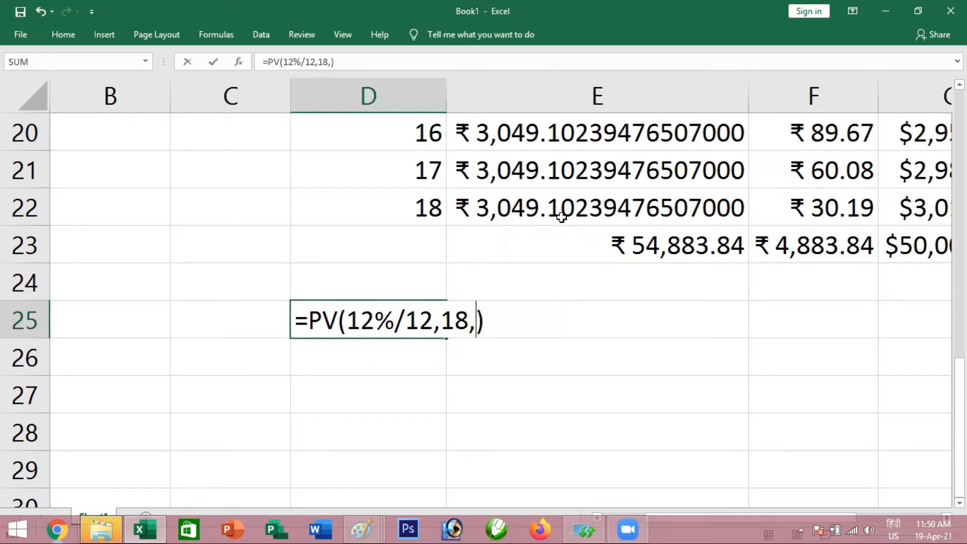
{"action": "left_click", "coordinate": [545, 205]}
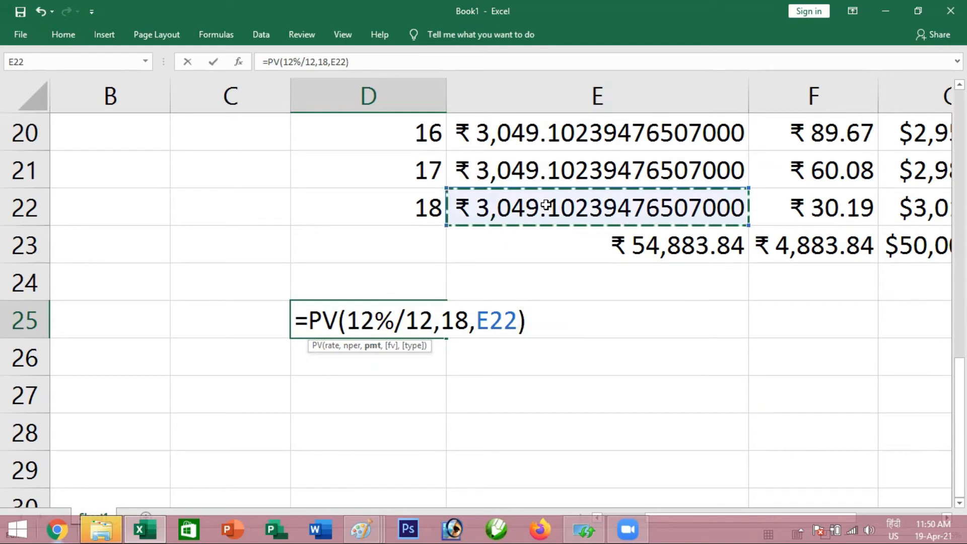
{"action": "key", "text": "Return"}
Make the payment argument in D25 negative so the formula reads =PV(12%/12,18,-E22)
{"action": "left_click", "coordinate": [386, 324]}
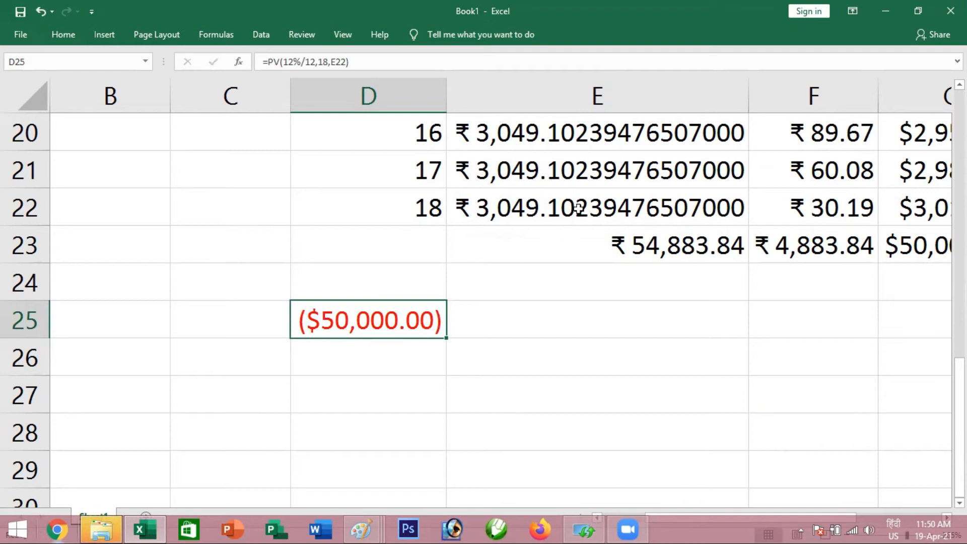
{"action": "double_click", "coordinate": [397, 323]}
{"action": "left_click", "coordinate": [477, 323]}
{"action": "type", "text": "-"}
{"action": "key", "text": "Return"}
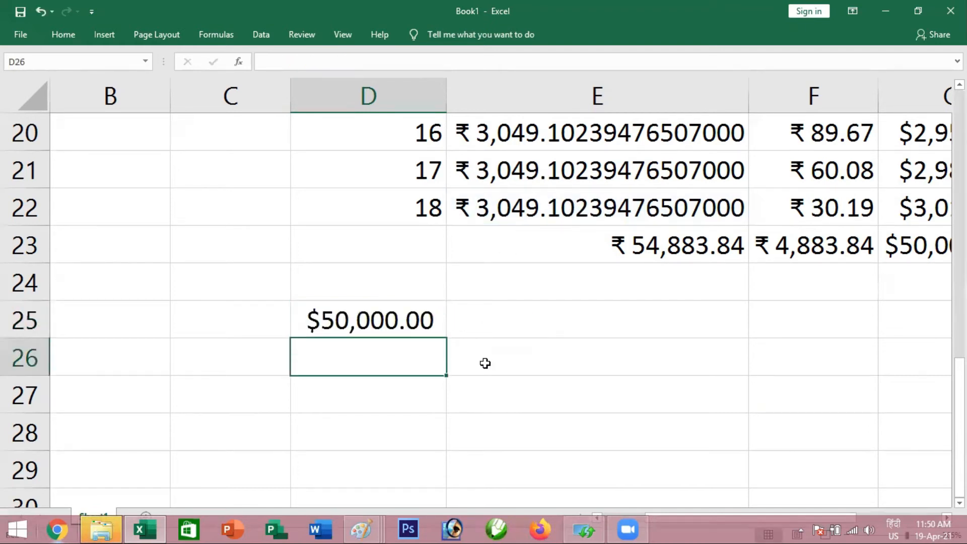
{"action": "left_click", "coordinate": [385, 320]}
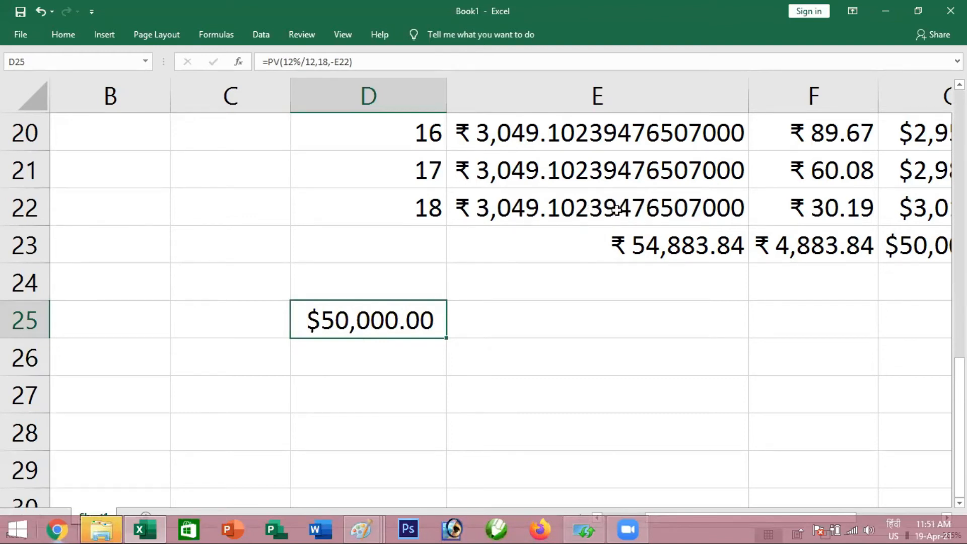
Reduce the displayed precision of the installments in E5:E22 to one decimal place
{"action": "scroll", "coordinate": [409, 324], "scroll_direction": "up", "scroll_amount": 1}
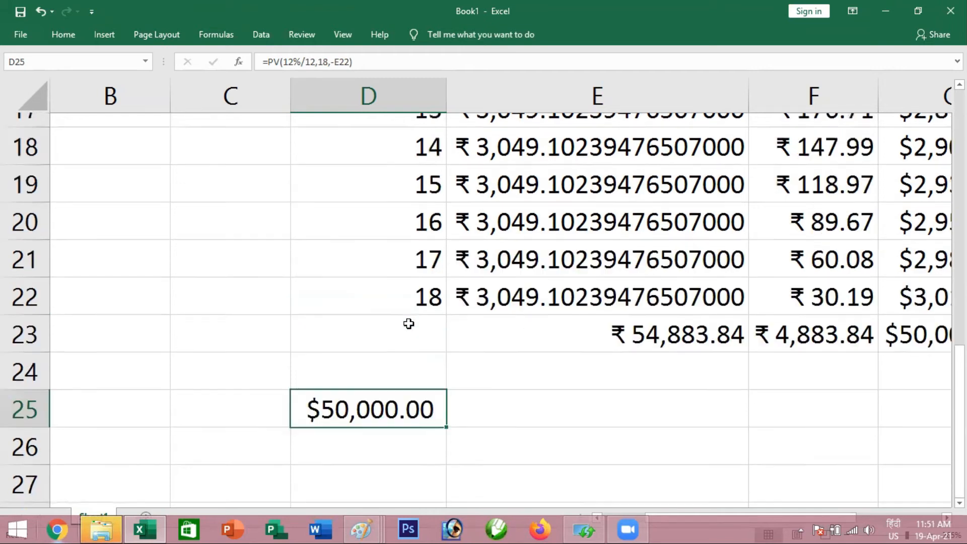
{"action": "scroll", "coordinate": [408, 323], "scroll_direction": "up", "scroll_amount": 4}
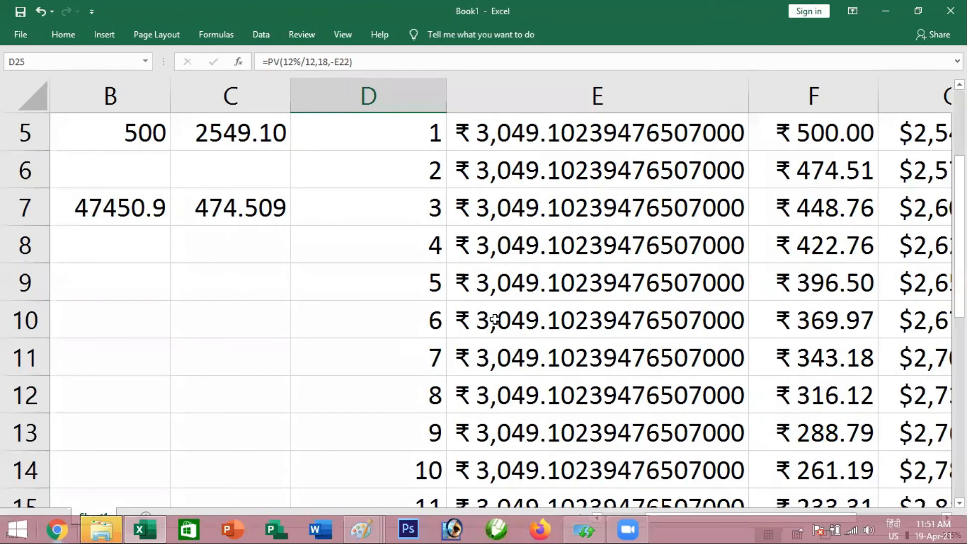
{"action": "scroll", "coordinate": [494, 320], "scroll_direction": "down", "scroll_amount": 4}
{"action": "left_click_drag", "start_coordinate": [534, 314], "coordinate": [512, 261]}
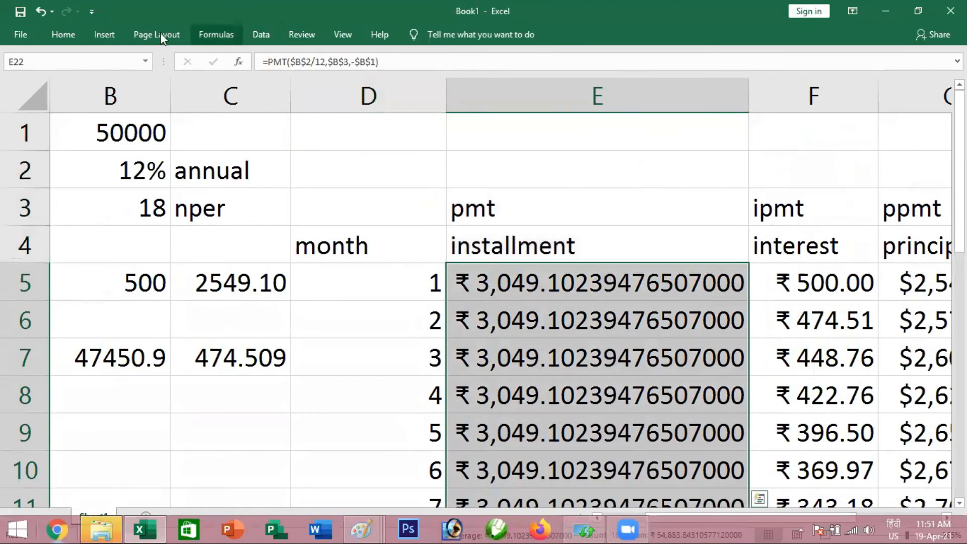
{"action": "right_click", "coordinate": [81, 38]}
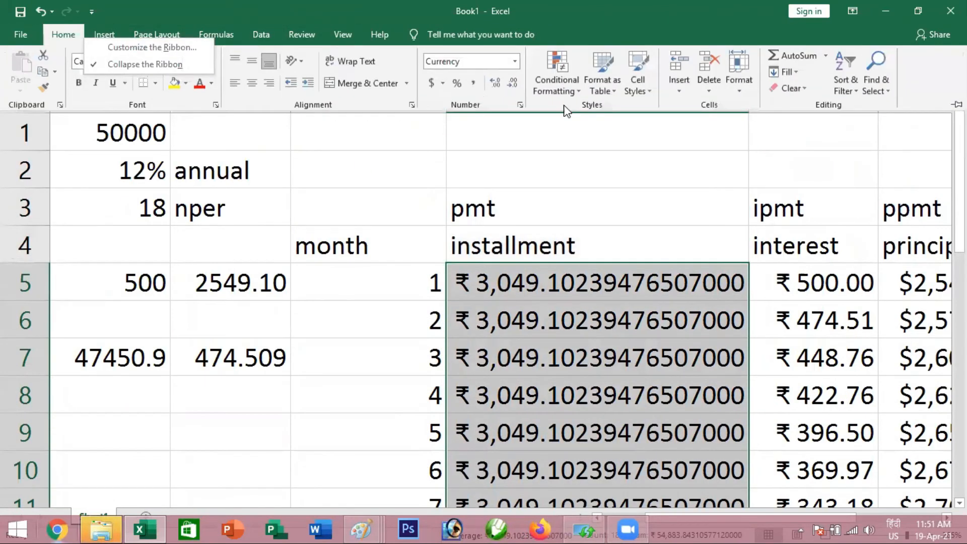
{"action": "left_click", "coordinate": [512, 84]}
{"action": "left_click", "coordinate": [512, 83]}
{"action": "left_click", "coordinate": [511, 84]}
{"action": "double_click", "coordinate": [512, 83]}
{"action": "left_click", "coordinate": [511, 84]}
{"action": "double_click", "coordinate": [511, 83]}
{"action": "double_click", "coordinate": [512, 83]}
{"action": "left_click", "coordinate": [512, 83]}
{"action": "double_click", "coordinate": [512, 84]}
{"action": "left_click", "coordinate": [512, 83]}
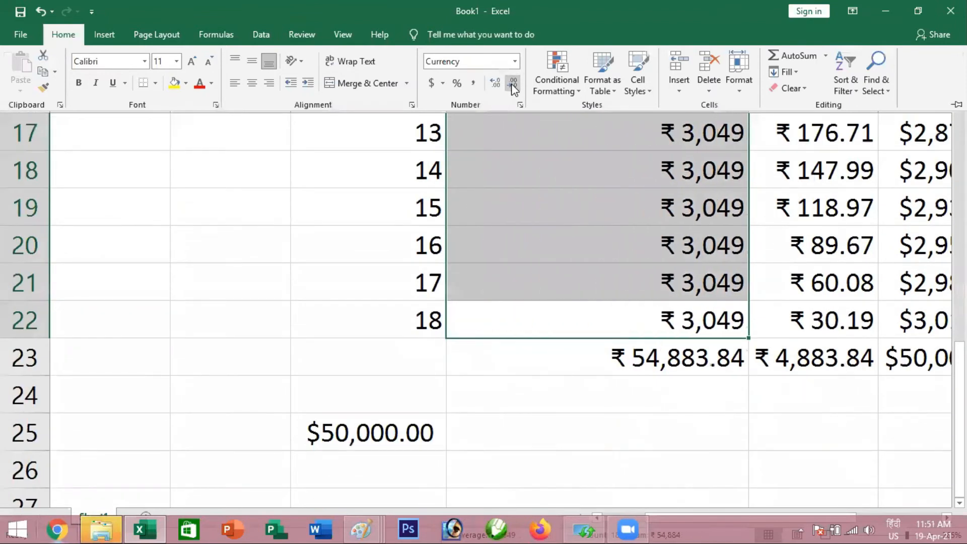
{"action": "left_click", "coordinate": [494, 85]}
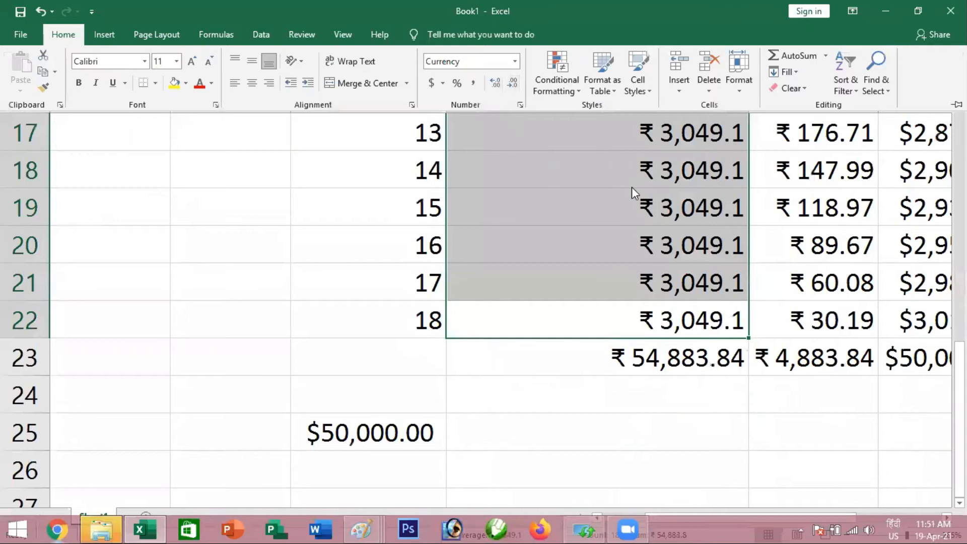
Collapse the ribbon and narrow column E so it fits the shortened installment values more closely
{"action": "key", "text": "ctrl+F1"}
{"action": "scroll", "coordinate": [632, 186], "scroll_direction": "up", "scroll_amount": 5}
{"action": "left_click_drag", "start_coordinate": [748, 103], "coordinate": [593, 103]}
Enter the monthly payment amount 1000 in B41, in the empty area below the loan table
{"action": "scroll", "coordinate": [654, 287], "scroll_direction": "down", "scroll_amount": 10}
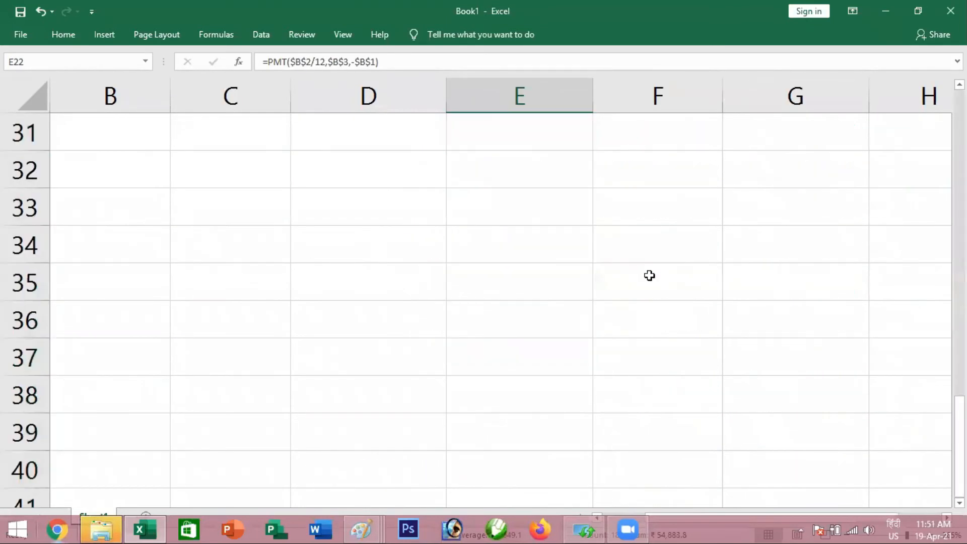
{"action": "scroll", "coordinate": [648, 276], "scroll_direction": "down", "scroll_amount": 3}
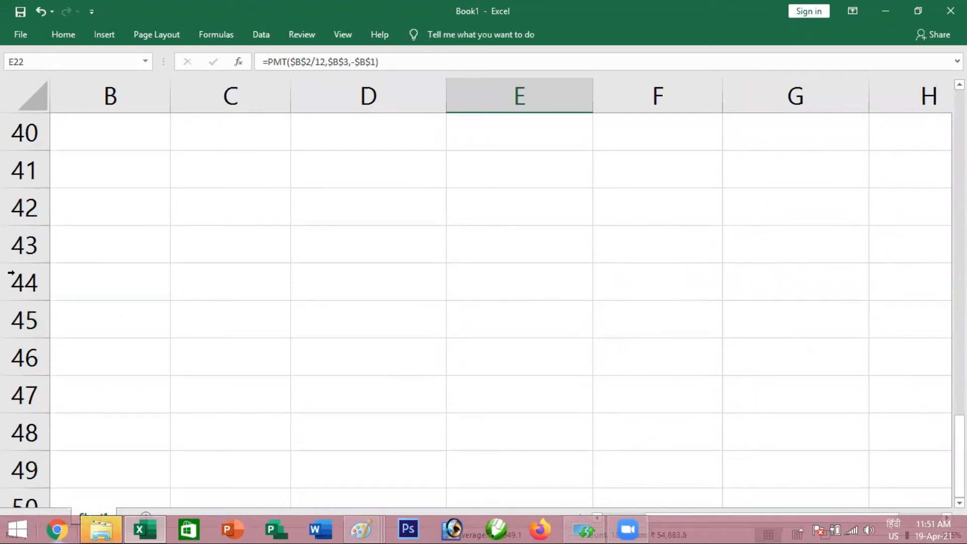
{"action": "left_click", "coordinate": [94, 168]}
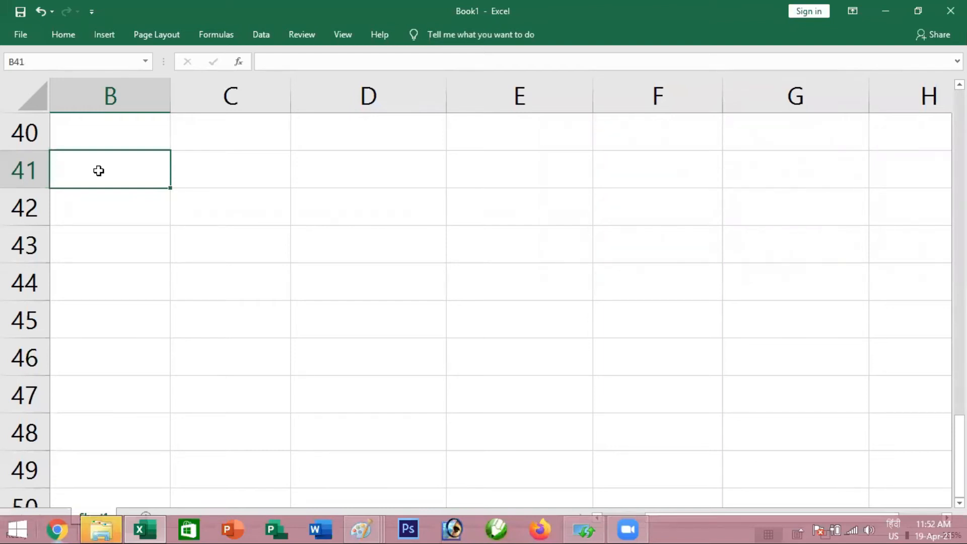
{"action": "double_click", "coordinate": [98, 171]}
{"action": "type", "text": "1"}
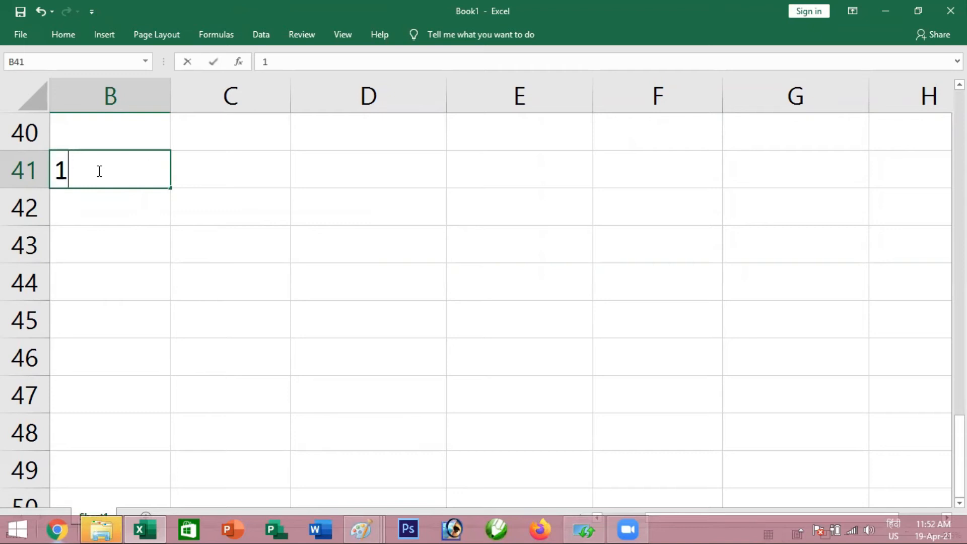
{"action": "type", "text": "000"}
{"action": "key", "text": "Return"}
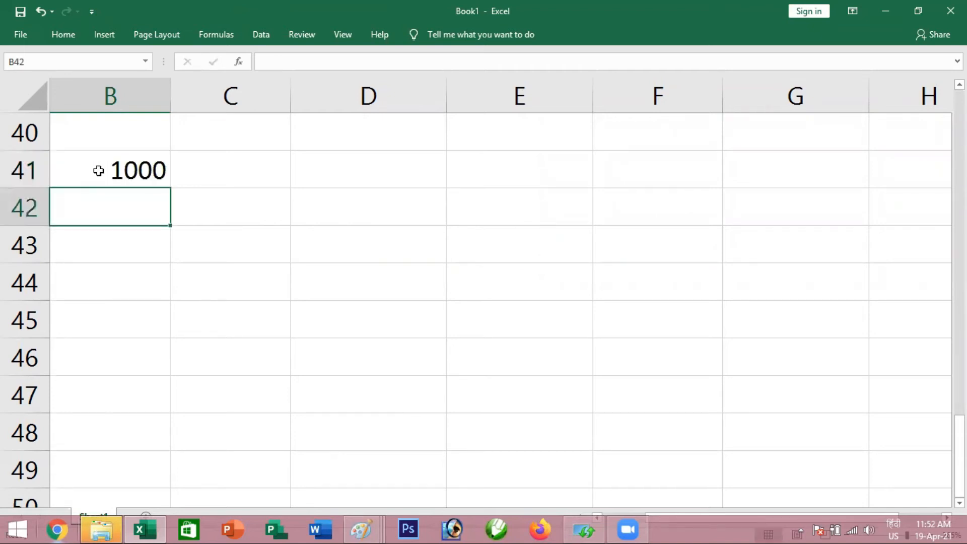
Enter the number of periods 18 in B42 and the interest rate 12% in B43
{"action": "type", "text": "18"}
{"action": "key", "text": "Return"}
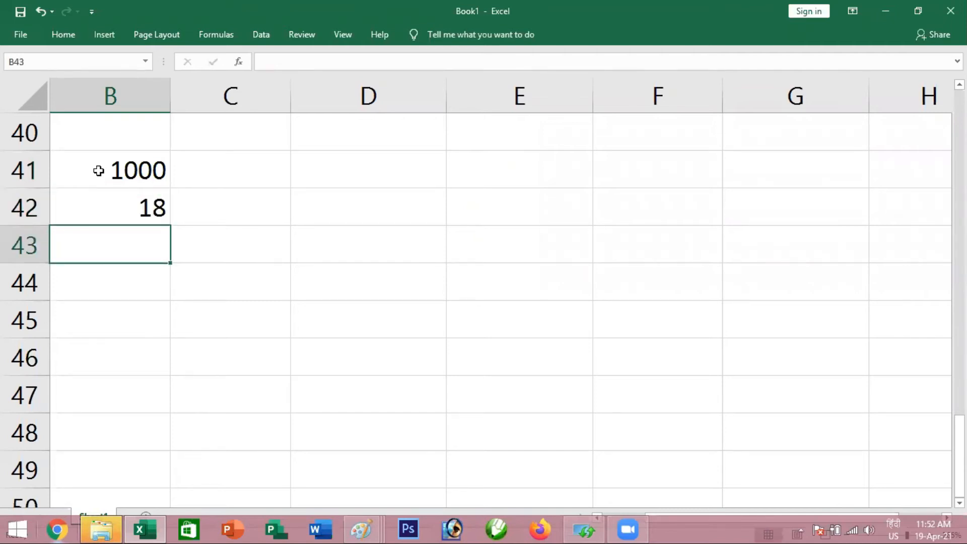
{"action": "type", "text": "12%"}
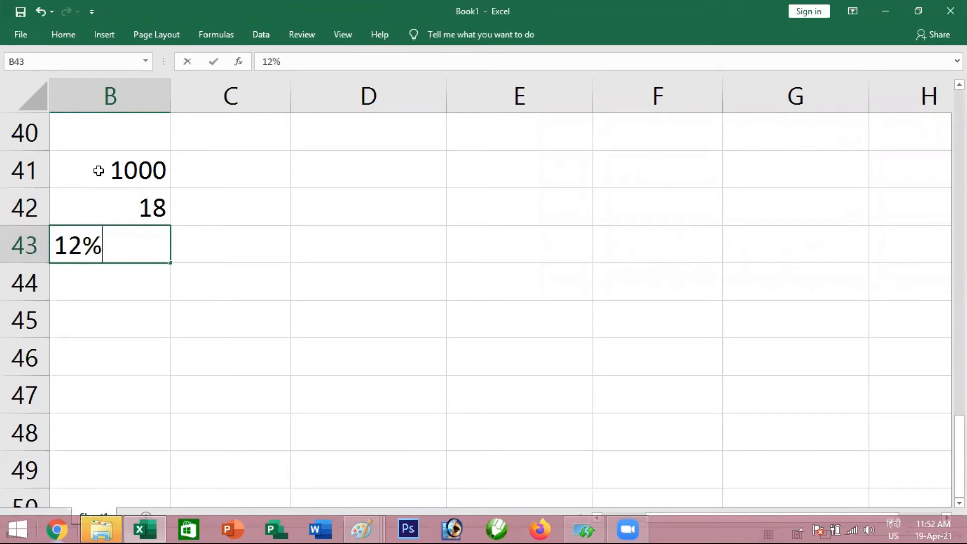
{"action": "key", "text": "Return"}
{"action": "key", "text": "Up"}
{"action": "key", "text": "Right"}
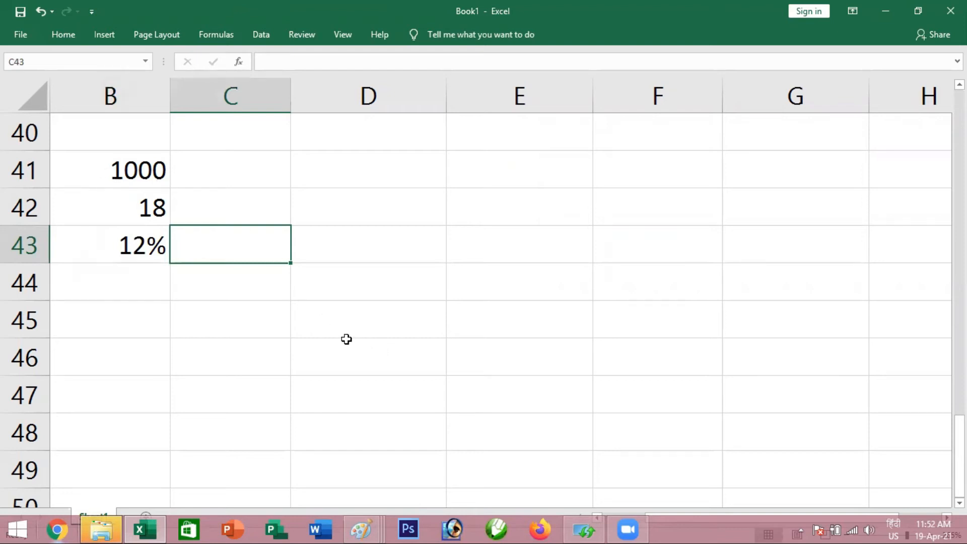
Label the 1000 amount "per month" in C41 and the 18 periods "month" in C42
{"action": "left_click", "coordinate": [137, 169]}
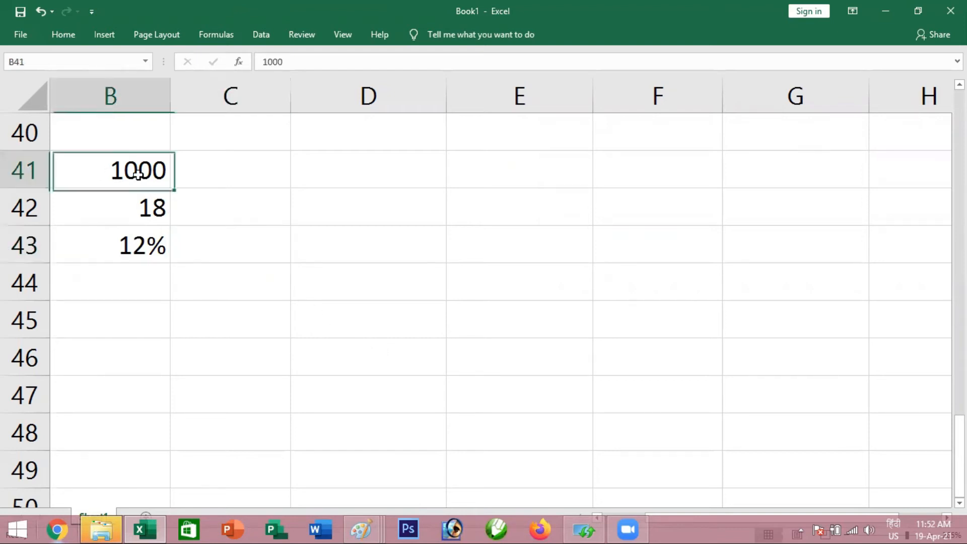
{"action": "left_click", "coordinate": [233, 176]}
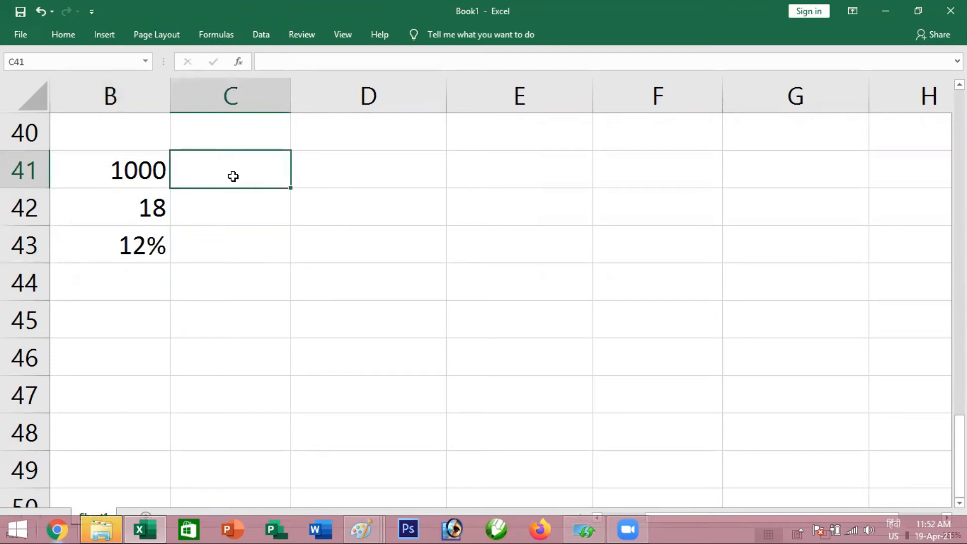
{"action": "type", "text": "per month"}
{"action": "key", "text": "Return"}
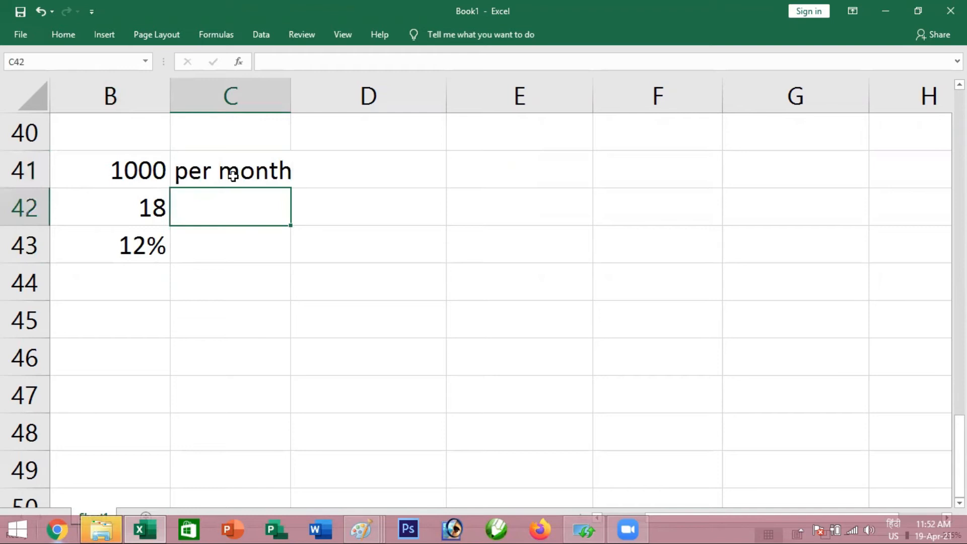
{"action": "type", "text": "month"}
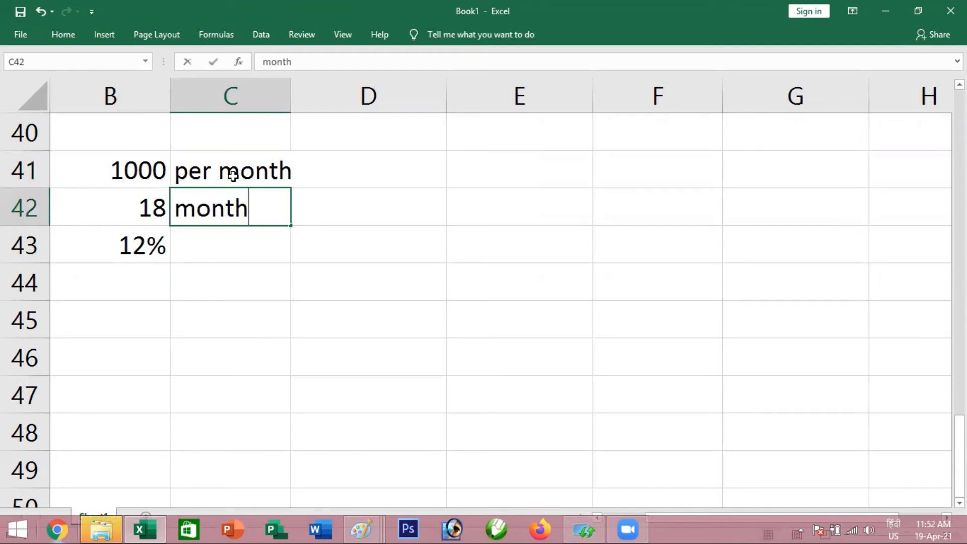
{"action": "key", "text": "Return"}
Label the 12% interest rate "rate annual" in C43
{"action": "left_click", "coordinate": [232, 175]}
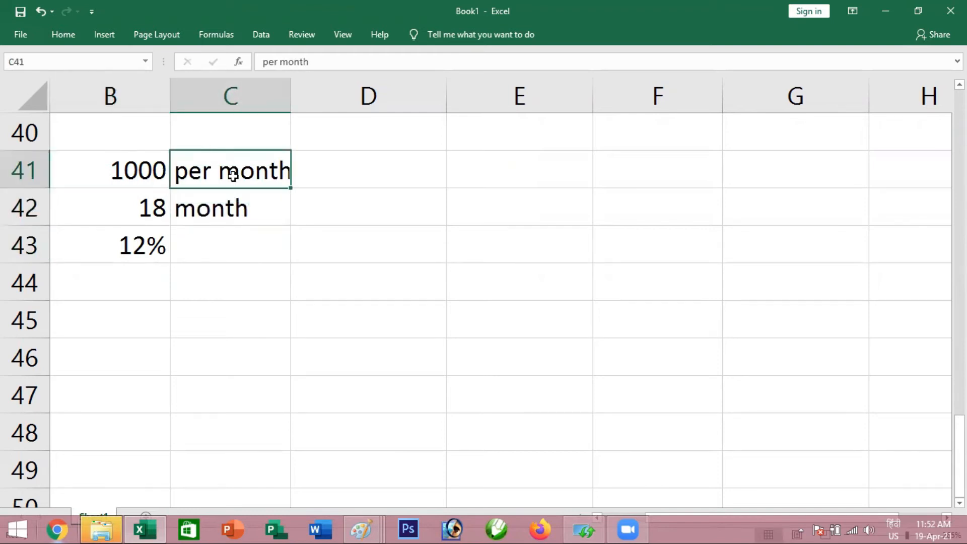
{"action": "key", "text": "Left"}
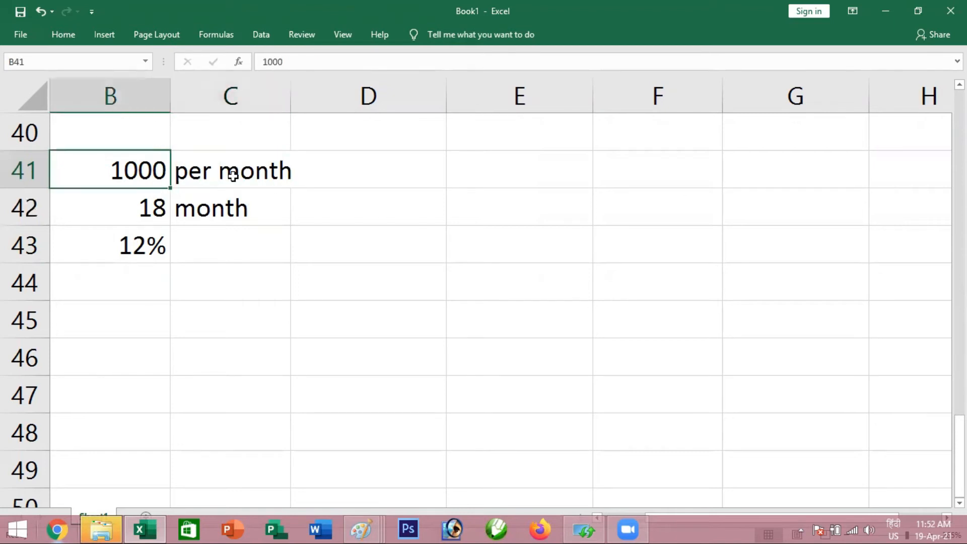
{"action": "key", "text": "Down"}
{"action": "key", "text": "Right"}
{"action": "key", "text": "Down"}
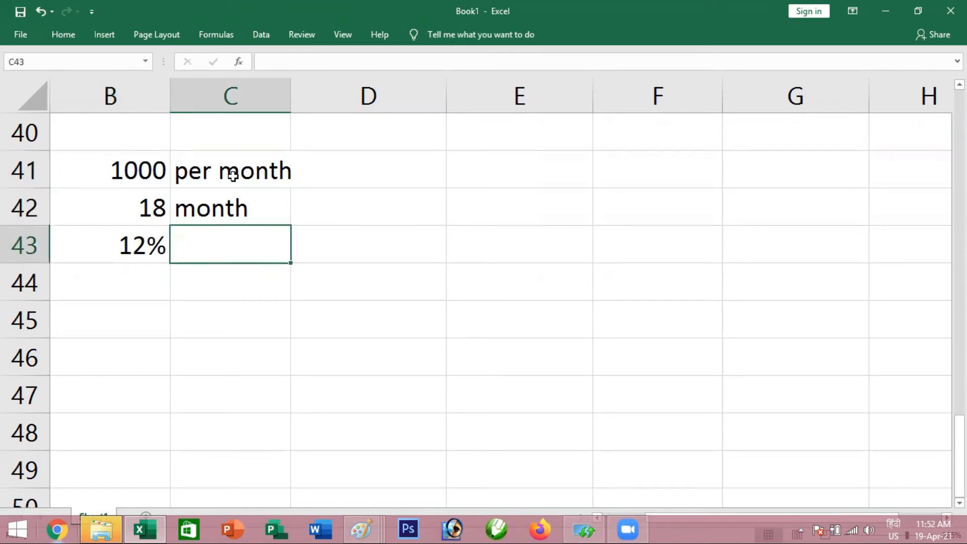
{"action": "type", "text": "rate "}
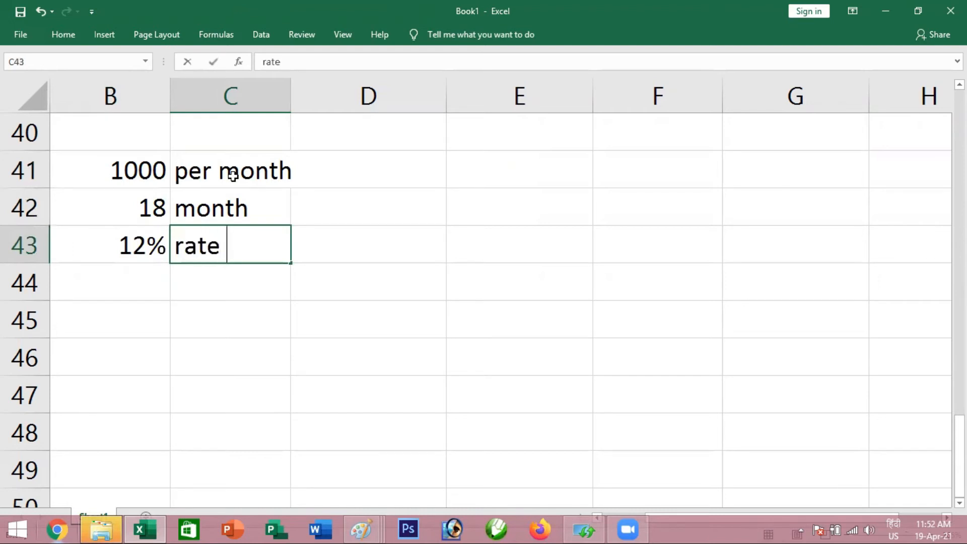
{"action": "type", "text": "anuar"}
{"action": "key", "text": "BackSpace"}
{"action": "key", "text": "BackSpace"}
{"action": "key", "text": "BackSpace"}
{"action": "type", "text": "nual"}
{"action": "key", "text": "Return"}
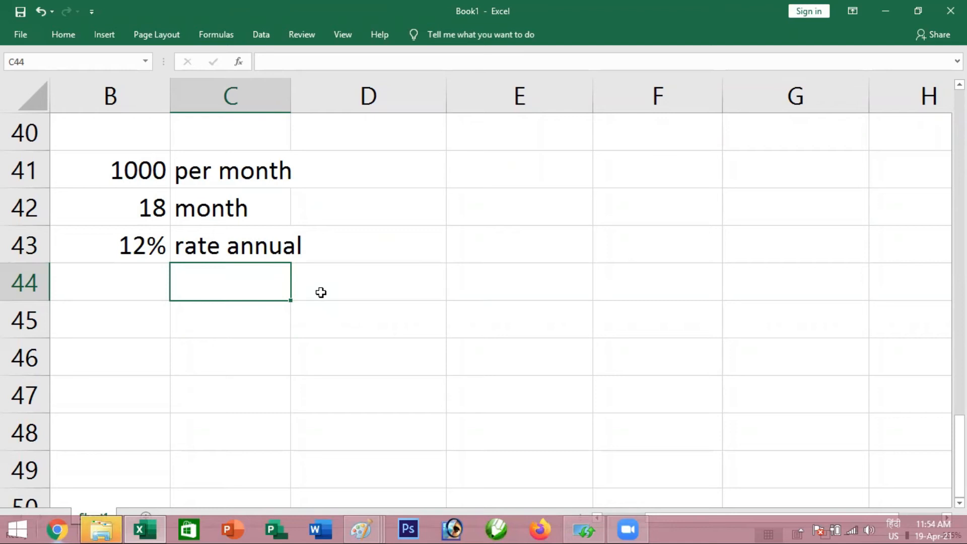
Enter the heading "months" in D45, below the annual rate inputs
{"action": "left_click", "coordinate": [304, 317]}
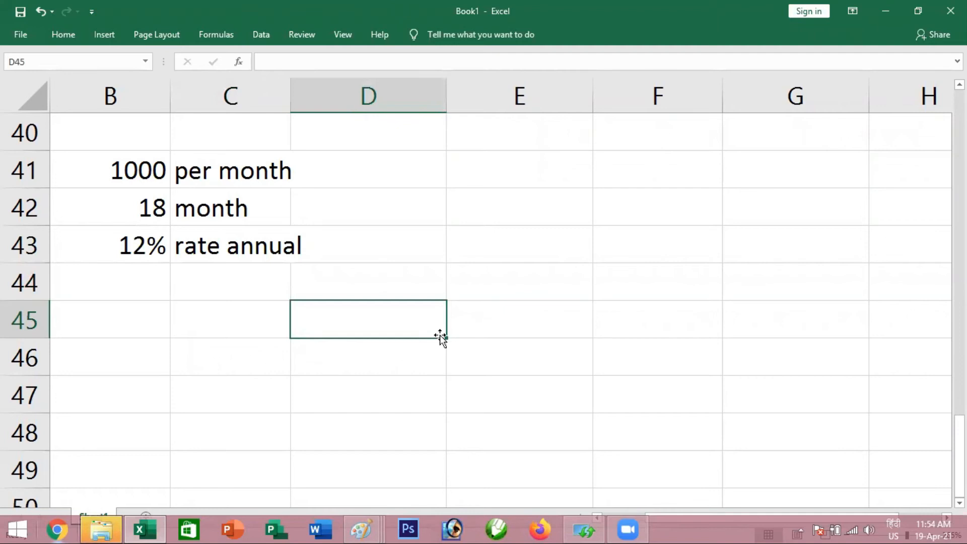
{"action": "type", "text": "month"}
{"action": "key", "text": "Return"}
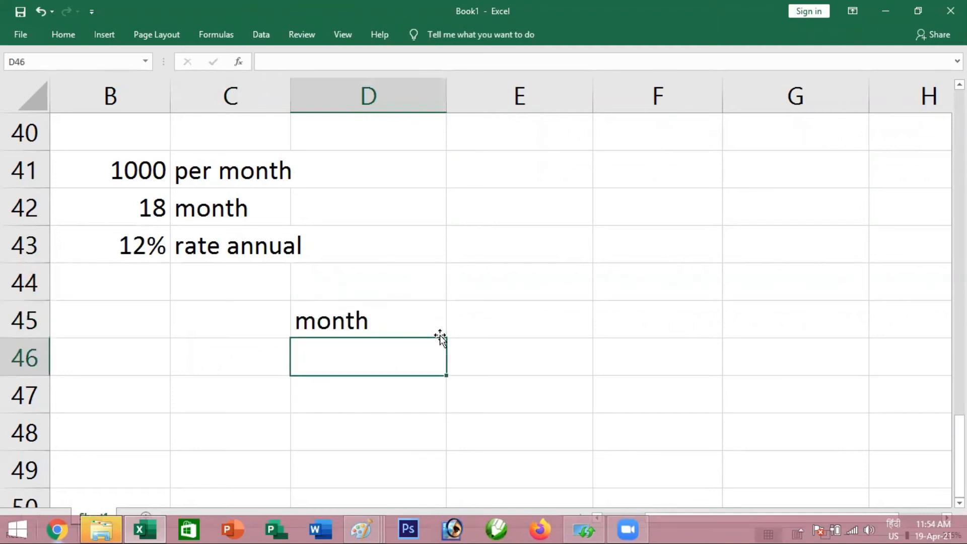
{"action": "key", "text": "Up"}
{"action": "key", "text": "F2"}
{"action": "type", "text": "s"}
{"action": "key", "text": "Return"}
Number the months from 1 to 18 down column D, from D46 to D63
{"action": "type", "text": "1"}
{"action": "key", "text": "Return"}
{"action": "type", "text": "2"}
{"action": "key", "text": "Return"}
{"action": "type", "text": "3"}
{"action": "key", "text": "Return"}
{"action": "type", "text": "4"}
{"action": "key", "text": "Return"}
{"action": "type", "text": "5"}
{"action": "key", "text": "Return"}
{"action": "type", "text": "6"}
{"action": "key", "text": "Return"}
{"action": "type", "text": "7"}
{"action": "key", "text": "ctrl+Return"}
{"action": "key", "text": "Return"}
{"action": "type", "text": "8"}
{"action": "key", "text": "Return"}
{"action": "type", "text": "9"}
{"action": "key", "text": "Return"}
{"action": "type", "text": "10"}
{"action": "key", "text": "Return"}
{"action": "type", "text": "11"}
{"action": "key", "text": "Return"}
{"action": "type", "text": "12"}
{"action": "key", "text": "Return"}
{"action": "type", "text": "13"}
{"action": "key", "text": "Return"}
{"action": "type", "text": "14"}
{"action": "key", "text": "Return"}
{"action": "type", "text": "15"}
{"action": "key", "text": "Return"}
{"action": "type", "text": "12"}
{"action": "key", "text": "BackSpace"}
{"action": "type", "text": "6"}
{"action": "key", "text": "Return"}
{"action": "type", "text": "17"}
{"action": "key", "text": "Return"}
{"action": "type", "text": "18"}
{"action": "key", "text": "Return"}
Enter the heading "deposite" in E45, beside the months heading
{"action": "key", "text": "Up"}
{"action": "key", "text": "Up"}
{"action": "key", "text": "Up"}
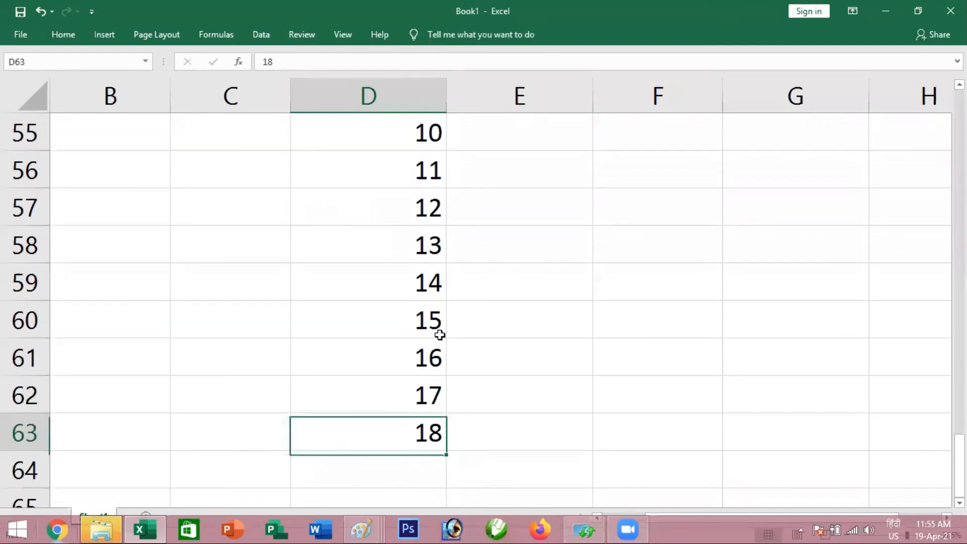
{"action": "key", "text": "ctrl+Up"}
{"action": "key", "text": "Up"}
{"action": "key", "text": "Up"}
{"action": "key", "text": "Up"}
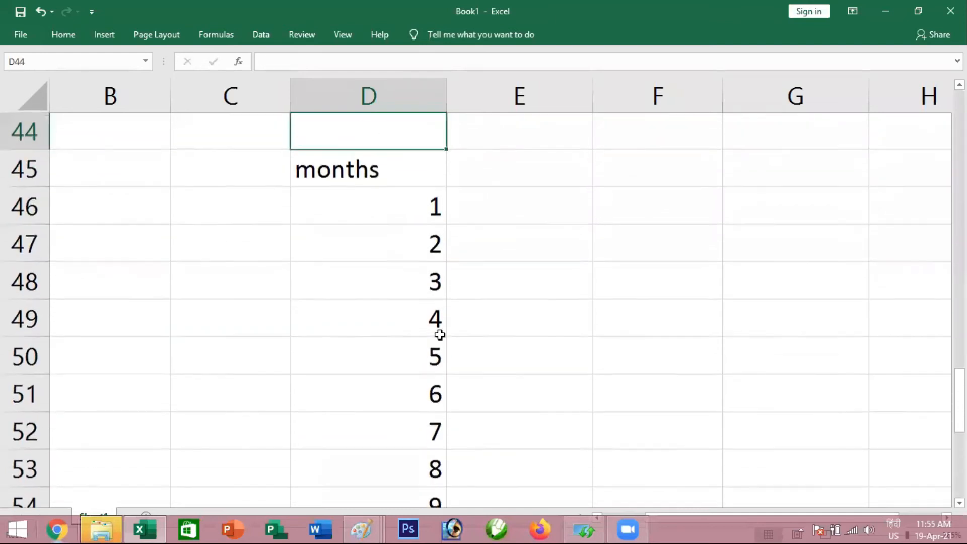
{"action": "key", "text": "Down"}
{"action": "key", "text": "Down"}
{"action": "key", "text": "Right"}
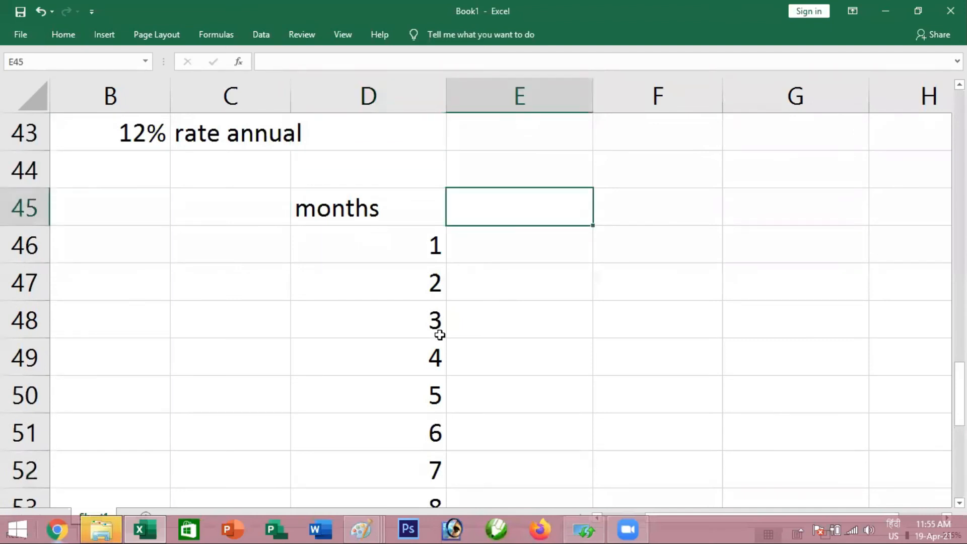
{"action": "type", "text": "deposite"}
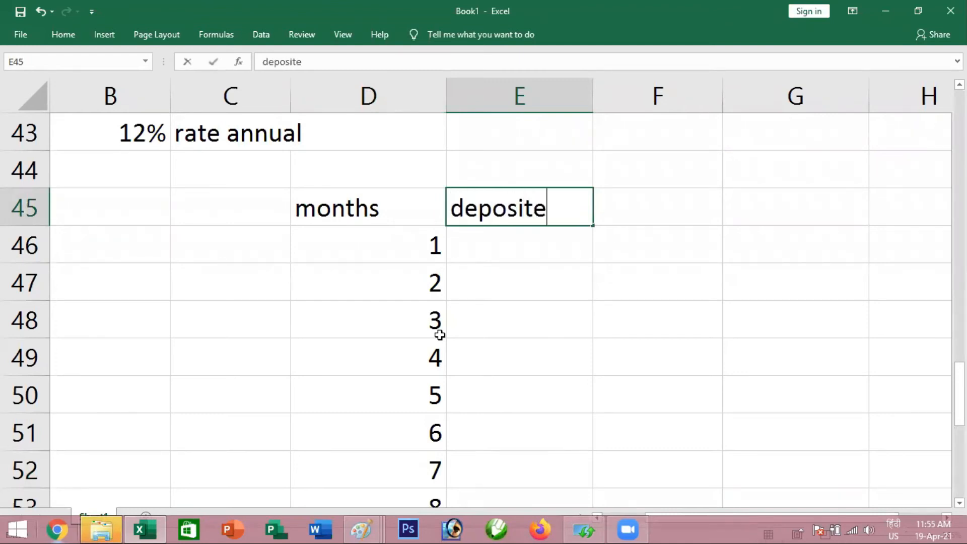
{"action": "key", "text": "Return"}
Enter a deposit of 1000 for months 1 and 2 in E46 and E47
{"action": "type", "text": "1000"}
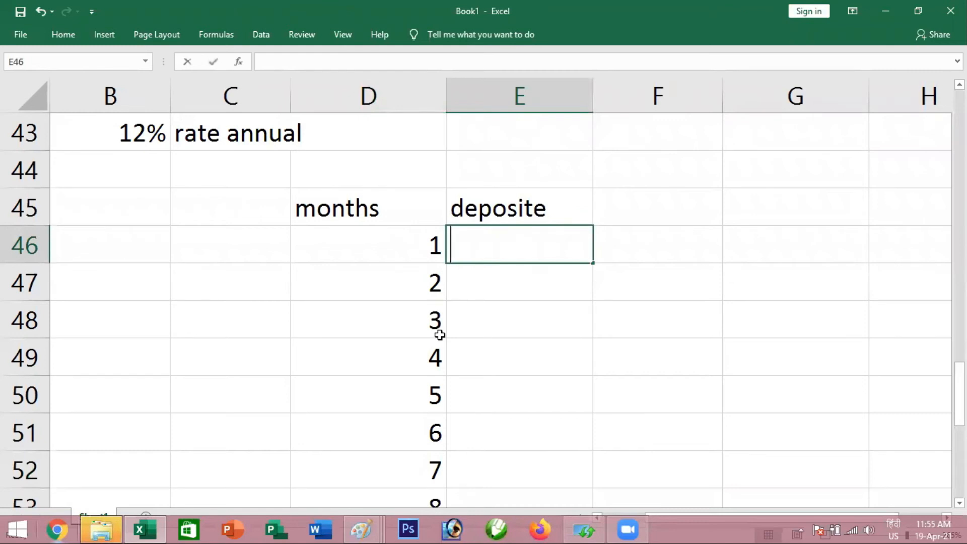
{"action": "key", "text": "Return"}
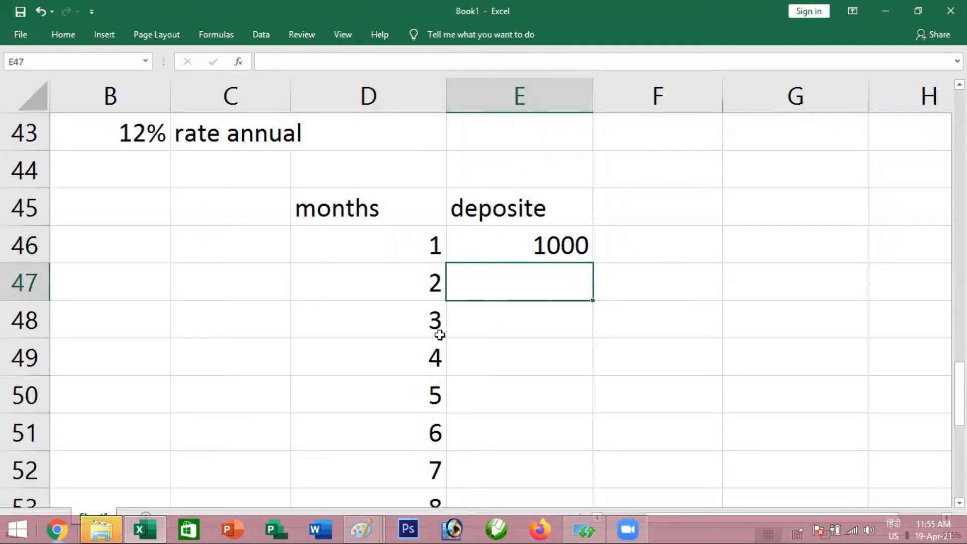
{"action": "type", "text": "1000."}
{"action": "key", "text": "BackSpace"}
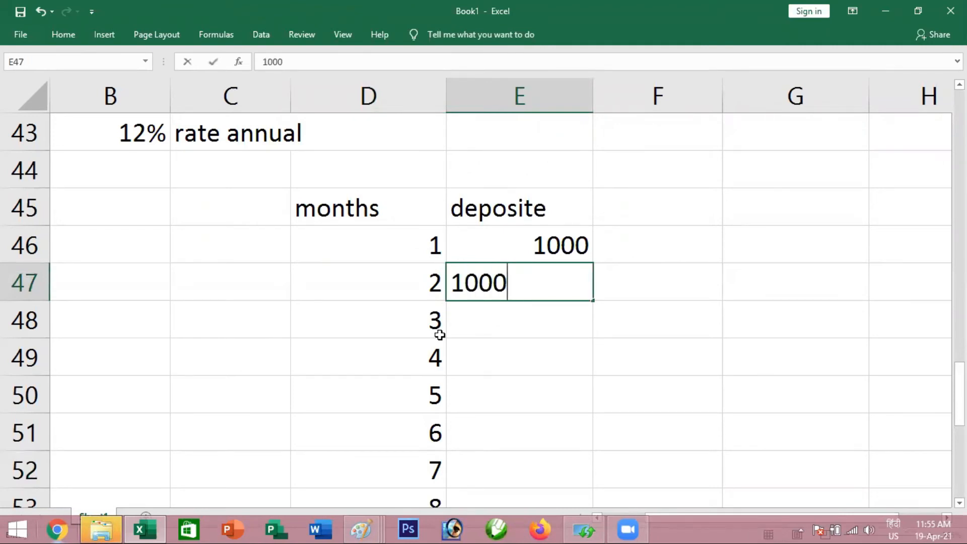
{"action": "key", "text": "Return"}
Fill the 1000 deposit down from E46:E47 to month 18 in E63
{"action": "left_click_drag", "start_coordinate": [528, 246], "coordinate": [592, 267]}
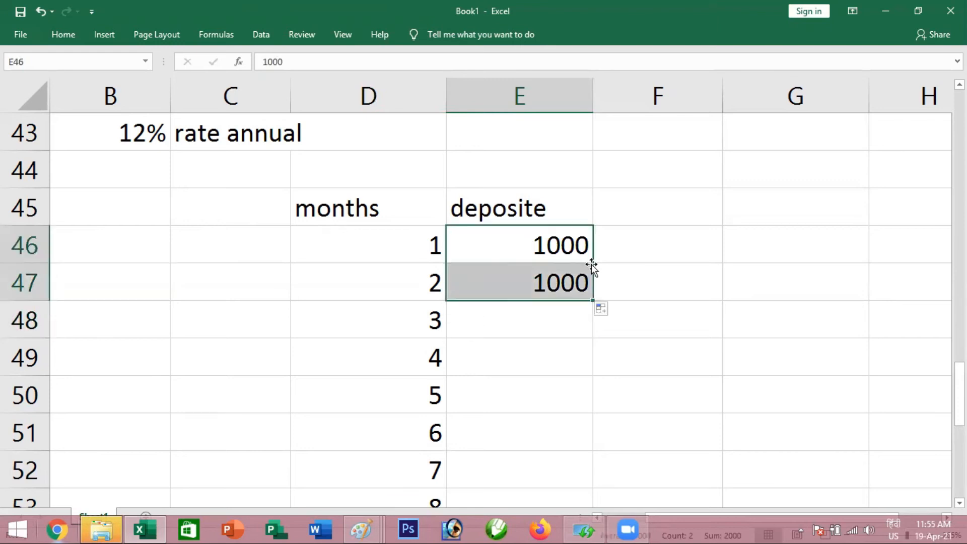
{"action": "double_click", "coordinate": [593, 300]}
{"action": "scroll", "coordinate": [572, 375], "scroll_direction": "down", "scroll_amount": 5}
{"action": "scroll", "coordinate": [574, 371], "scroll_direction": "up", "scroll_amount": 2}
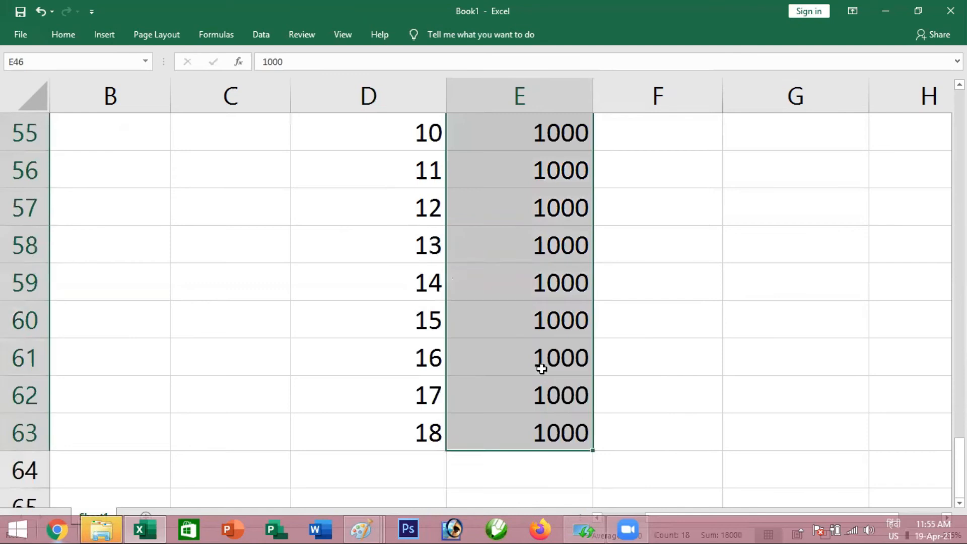
{"action": "scroll", "coordinate": [471, 452], "scroll_direction": "down", "scroll_amount": 1}
{"action": "scroll", "coordinate": [511, 421], "scroll_direction": "up", "scroll_amount": 7}
{"action": "scroll", "coordinate": [533, 425], "scroll_direction": "down", "scroll_amount": 4}
{"action": "scroll", "coordinate": [538, 410], "scroll_direction": "up", "scroll_amount": 1}
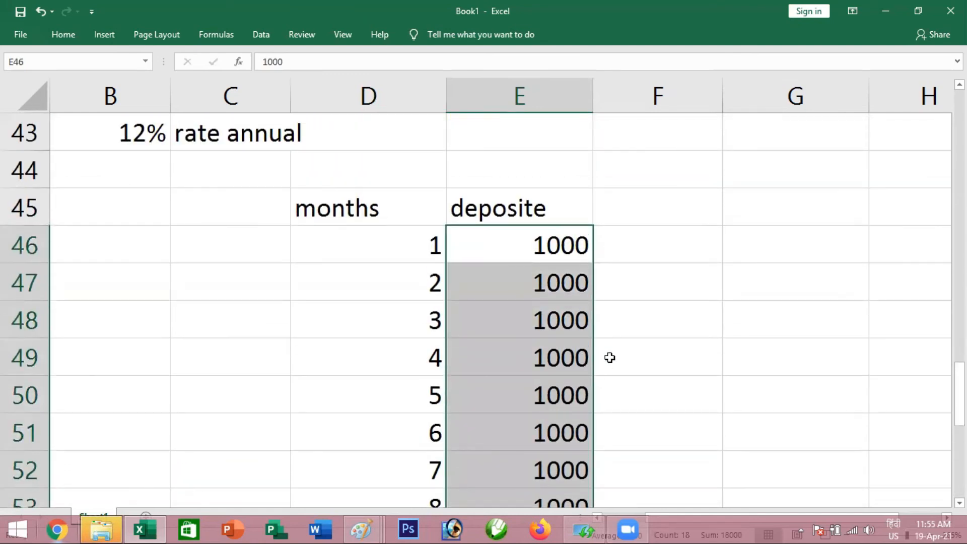
Enter the heading "p. Month" in F45, beside the deposit heading
{"action": "left_click_drag", "start_coordinate": [959, 392], "coordinate": [959, 402]}
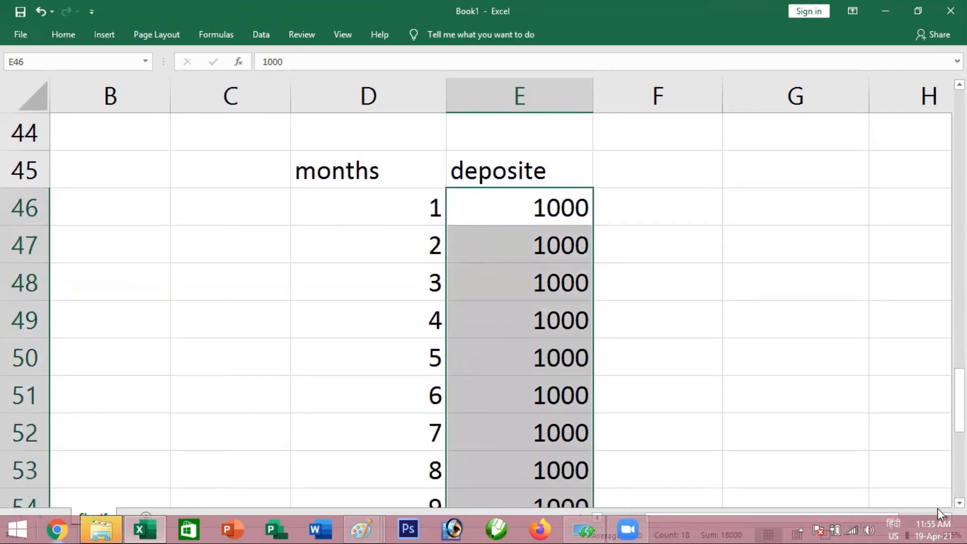
{"action": "left_click", "coordinate": [947, 517]}
{"action": "left_click", "coordinate": [947, 518]}
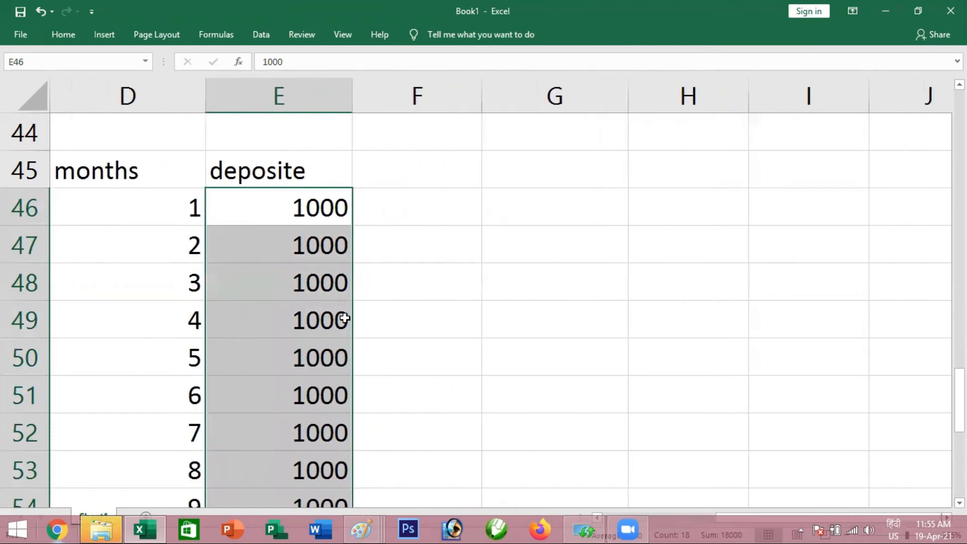
{"action": "left_click", "coordinate": [394, 167]}
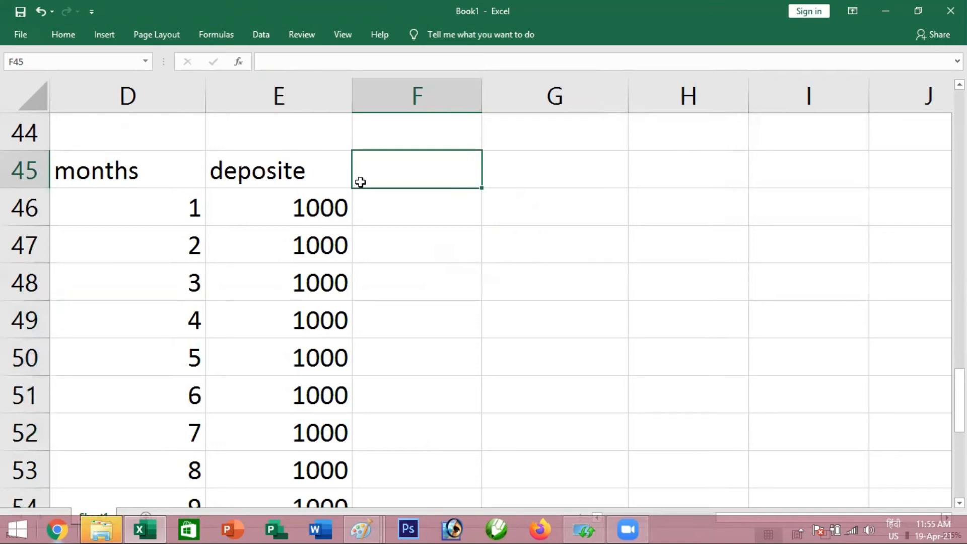
{"action": "type", "text": "p."}
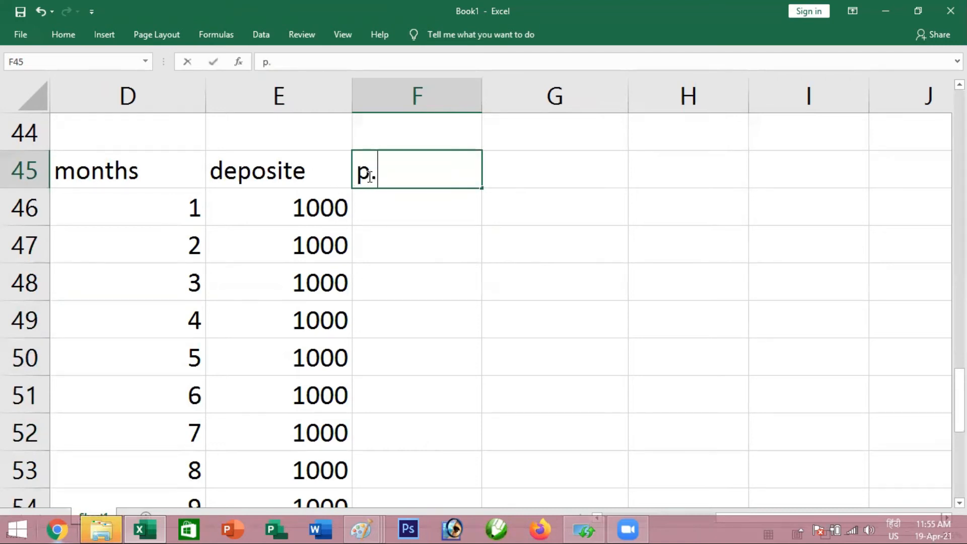
{"action": "type", "text": " month"}
{"action": "key", "text": "Return"}
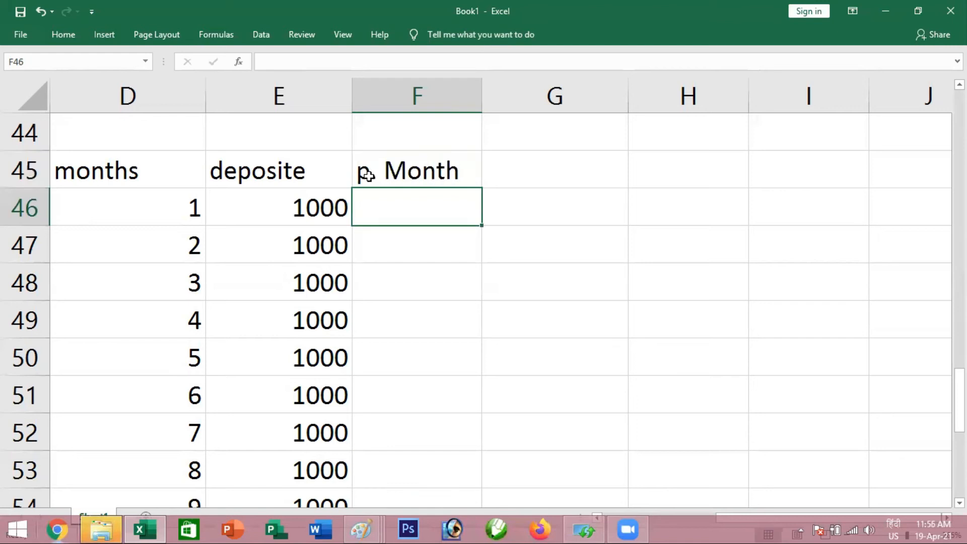
Enter the heading "interest" in G45, beside the "p. Month" heading
{"action": "scroll", "coordinate": [233, 226], "scroll_direction": "up", "scroll_amount": 1}
{"action": "scroll", "coordinate": [233, 226], "scroll_direction": "down", "scroll_amount": 1}
{"action": "left_click", "coordinate": [172, 207]}
{"action": "left_click", "coordinate": [297, 207]}
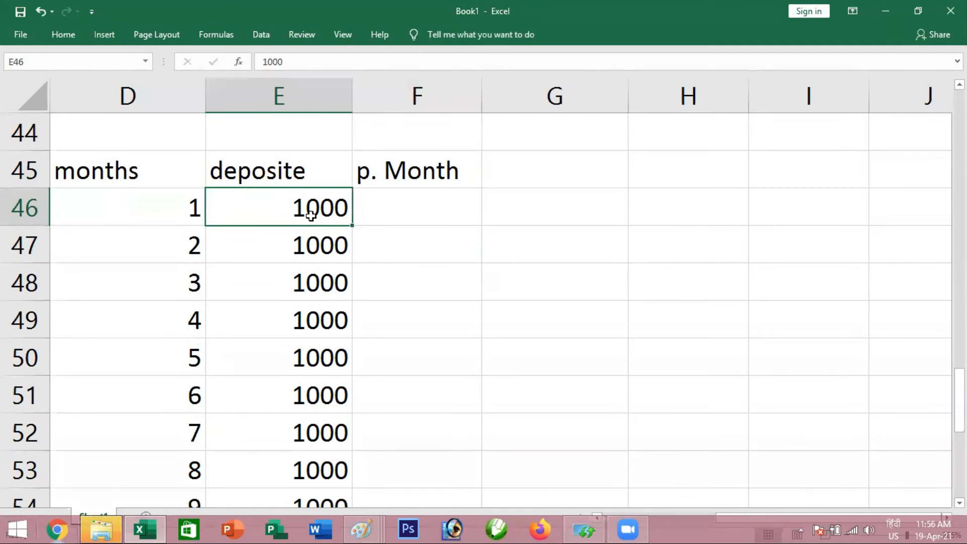
{"action": "left_click", "coordinate": [376, 176]}
{"action": "left_click", "coordinate": [385, 207]}
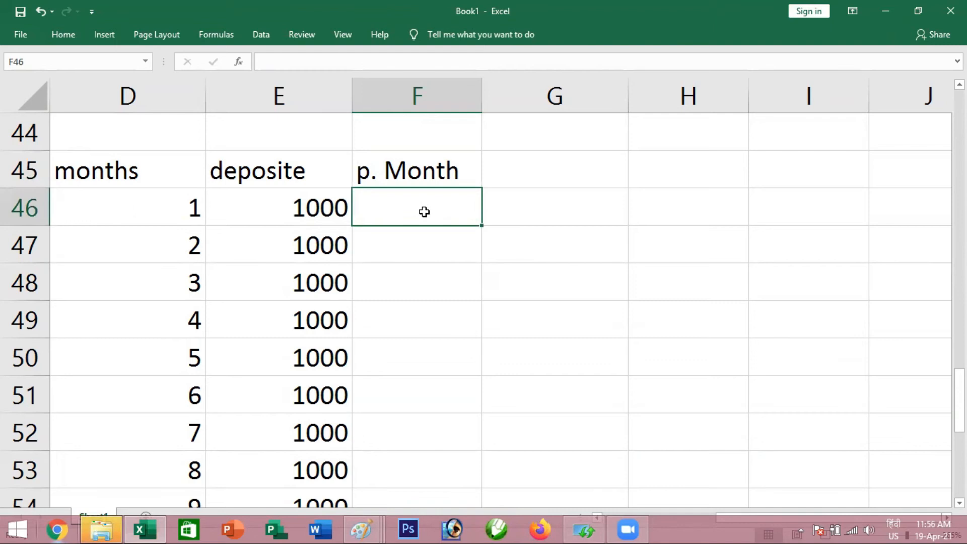
{"action": "left_click", "coordinate": [538, 181]}
{"action": "type", "text": "interest"}
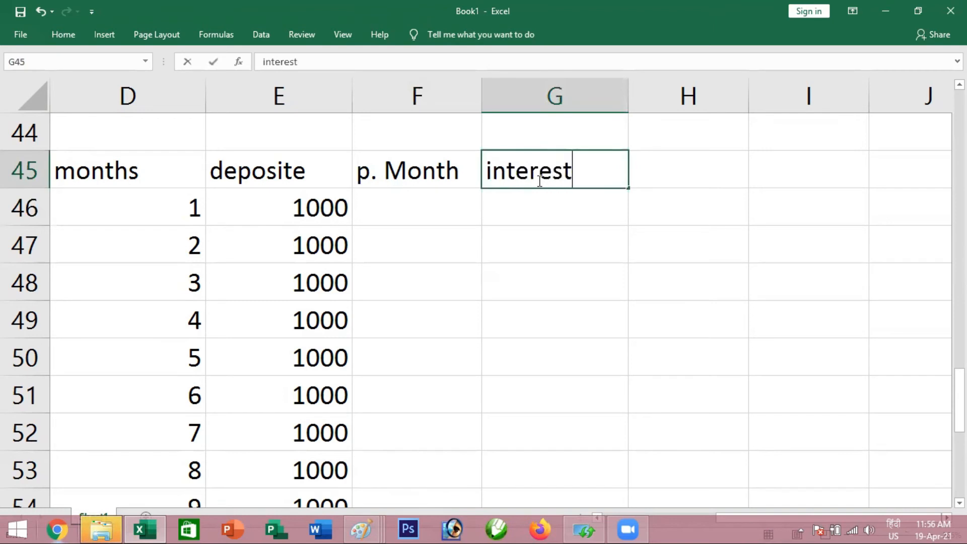
{"action": "key", "text": "Return"}
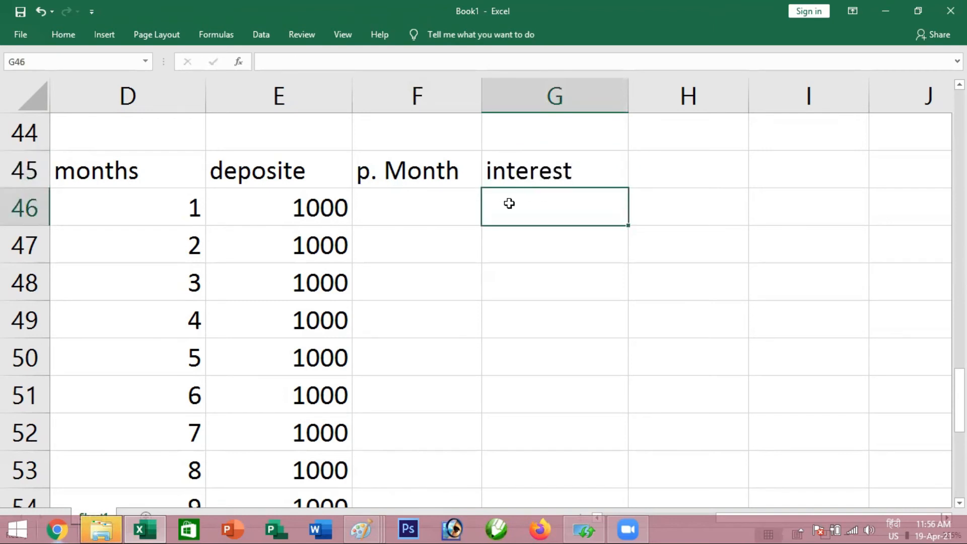
Check the annual interest rate and its label in B43:C43 above the deposit table
{"action": "left_click", "coordinate": [317, 209]}
{"action": "left_click", "coordinate": [505, 209]}
{"action": "scroll", "coordinate": [118, 297], "scroll_direction": "up", "scroll_amount": 2}
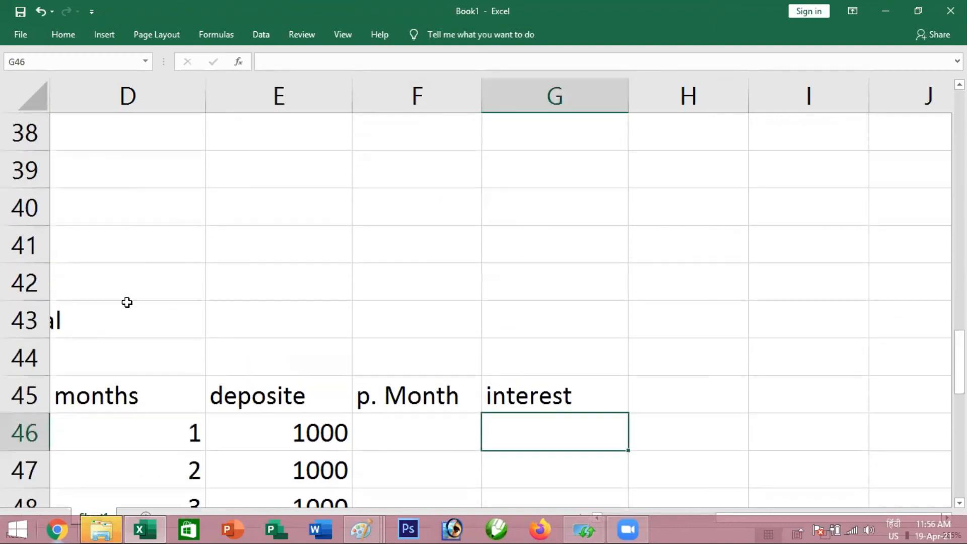
{"action": "left_click", "coordinate": [264, 345]}
{"action": "key", "text": "Left"}
{"action": "key", "text": "Left"}
{"action": "key", "text": "Left"}
{"action": "key", "text": "Left"}
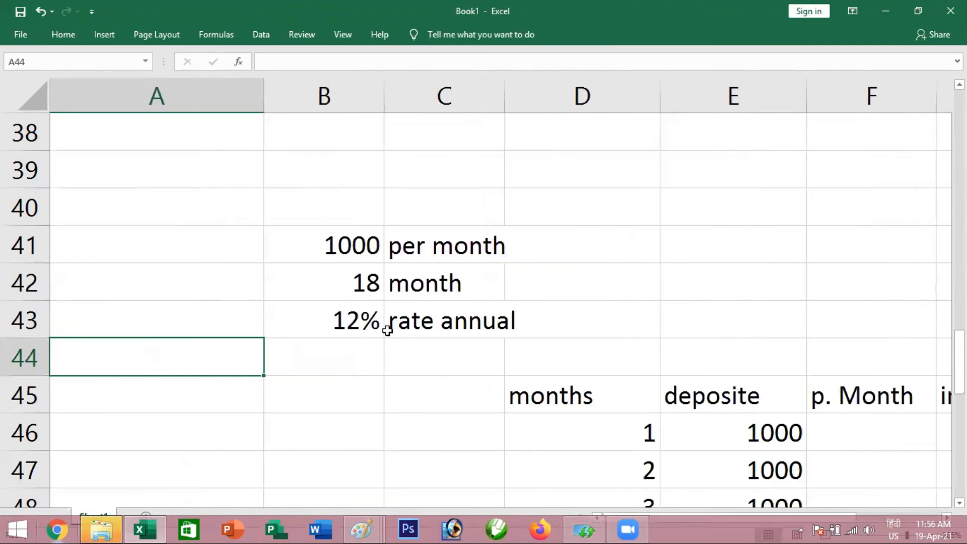
{"action": "left_click", "coordinate": [326, 319]}
{"action": "left_click", "coordinate": [455, 321]}
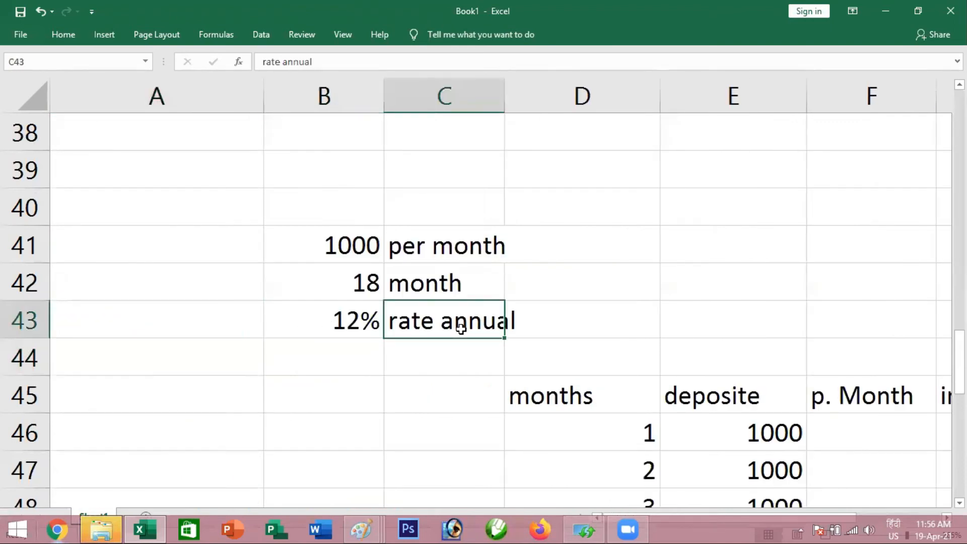
{"action": "key", "text": "Right"}
{"action": "key", "text": "Right"}
{"action": "key", "text": "Right"}
{"action": "key", "text": "Right"}
{"action": "key", "text": "Right"}
{"action": "key", "text": "Right"}
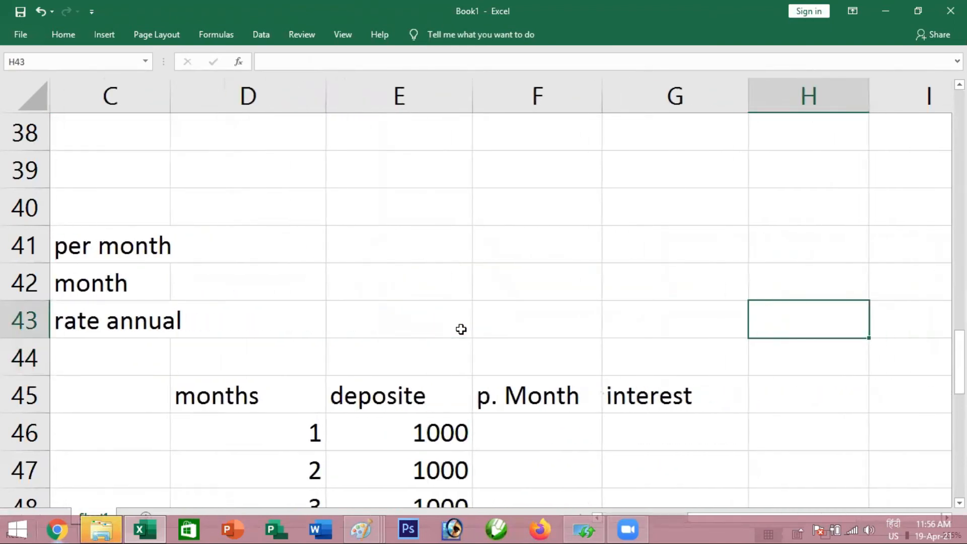
{"action": "scroll", "coordinate": [277, 368], "scroll_direction": "down", "scroll_amount": 2}
{"action": "left_click", "coordinate": [521, 213]}
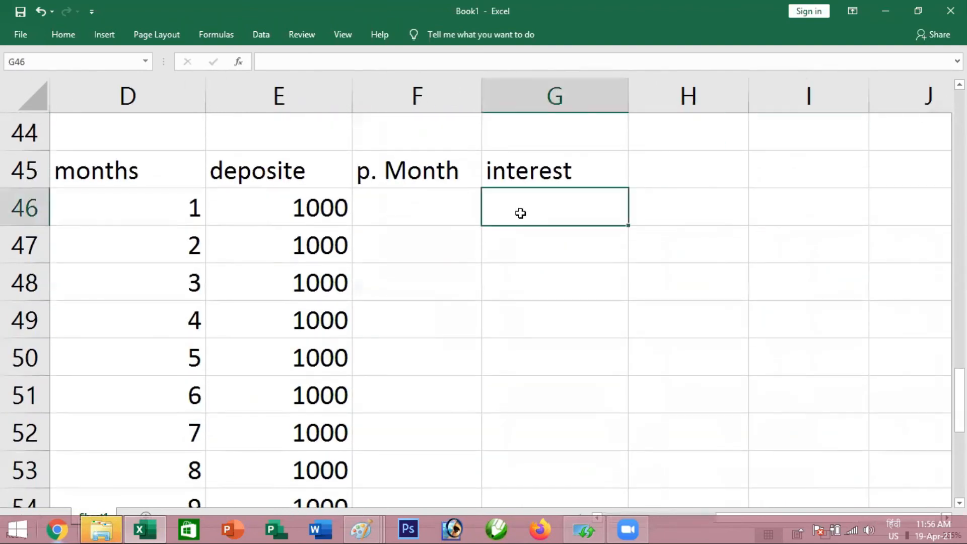
Calculate the first month's interest in G46 with the formula =E46*1%
{"action": "left_click", "coordinate": [265, 210]}
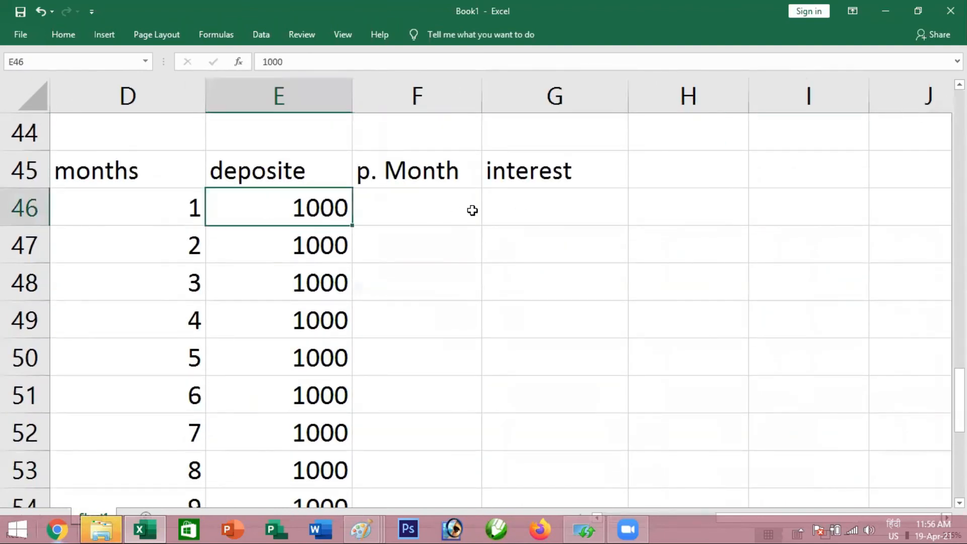
{"action": "left_click", "coordinate": [499, 204]}
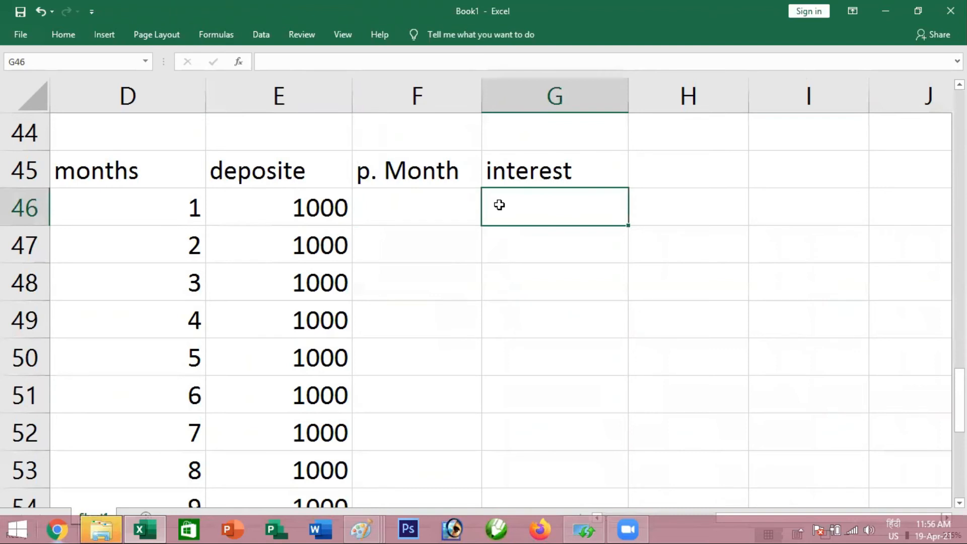
{"action": "type", "text": "="}
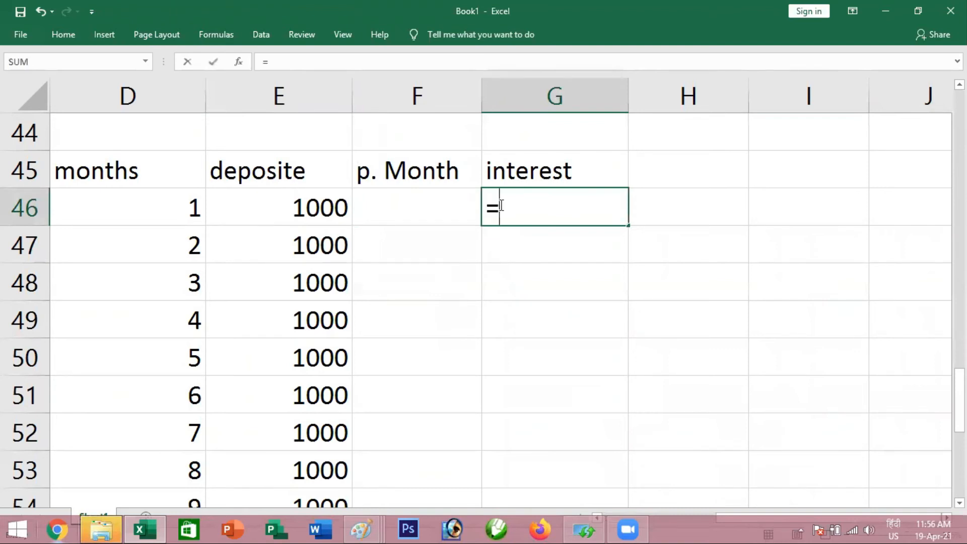
{"action": "left_click", "coordinate": [317, 209]}
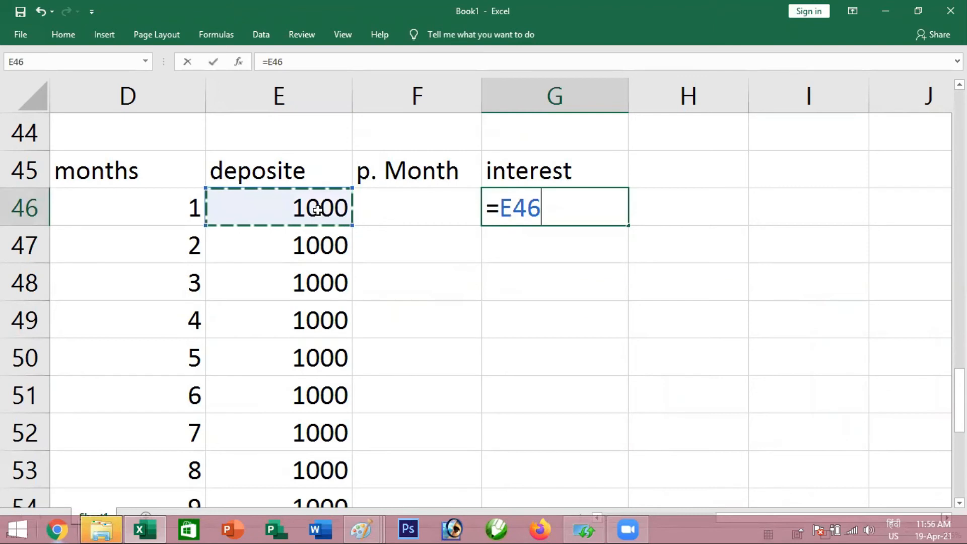
{"action": "type", "text": "*1%"}
{"action": "key", "text": "Return"}
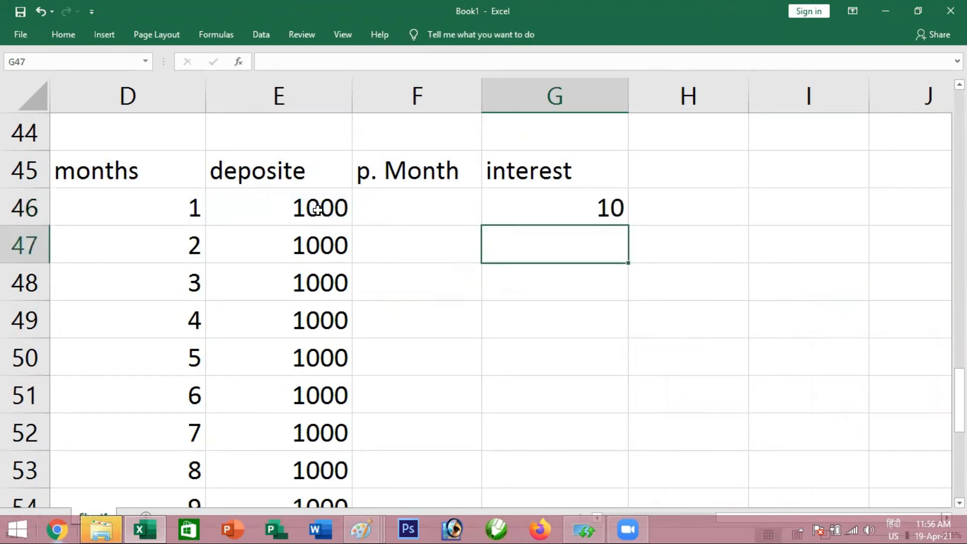
{"action": "left_click", "coordinate": [529, 211]}
{"action": "left_click", "coordinate": [179, 211]}
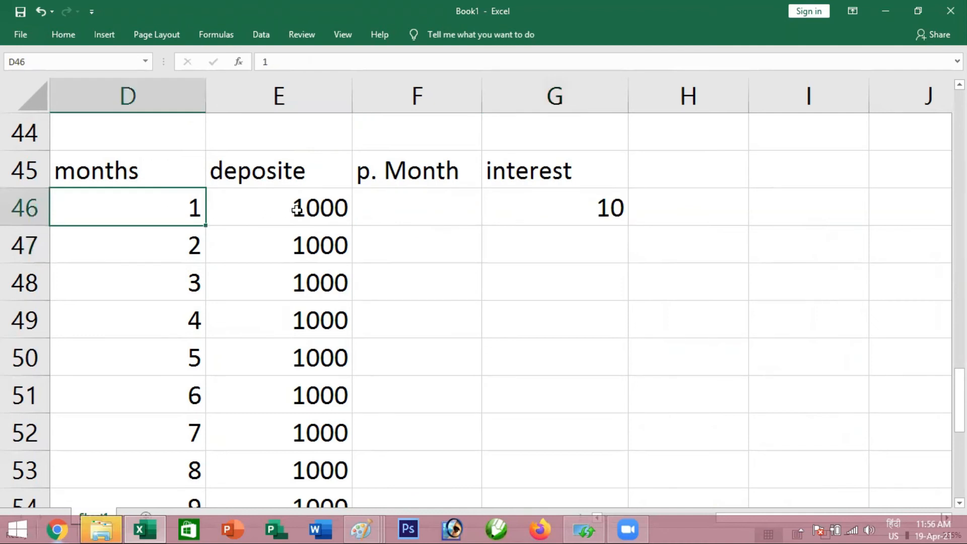
{"action": "left_click", "coordinate": [297, 211]}
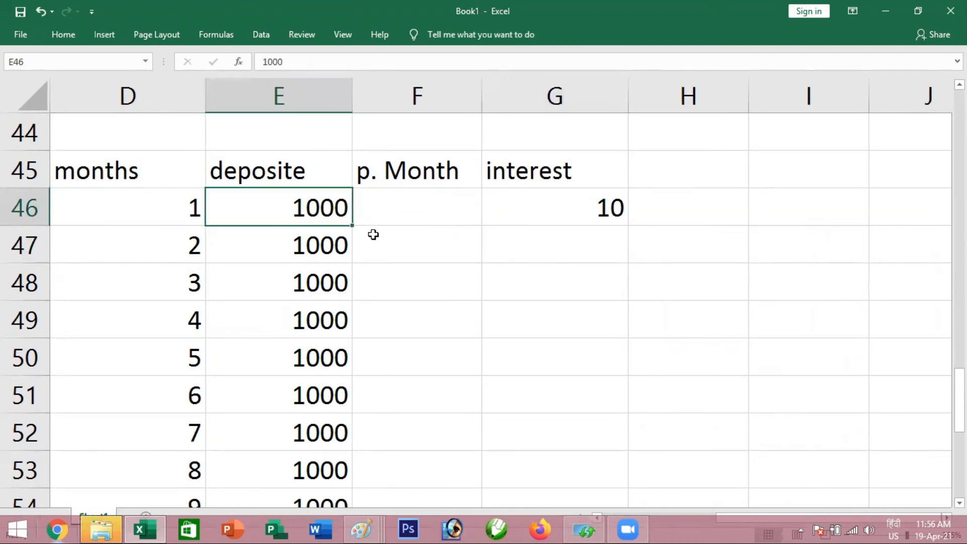
{"action": "left_click", "coordinate": [179, 208]}
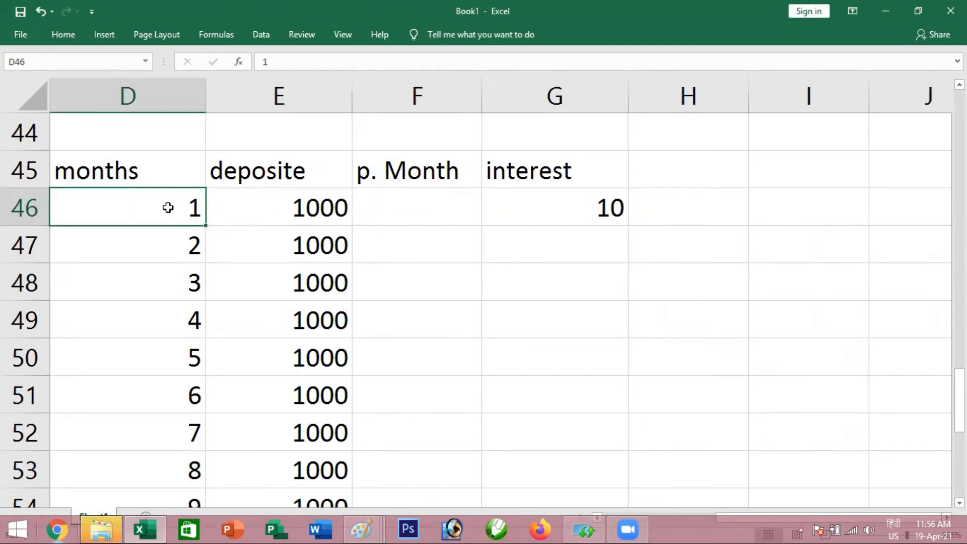
{"action": "left_click", "coordinate": [106, 178]}
{"action": "left_click", "coordinate": [117, 206]}
{"action": "left_click", "coordinate": [314, 212]}
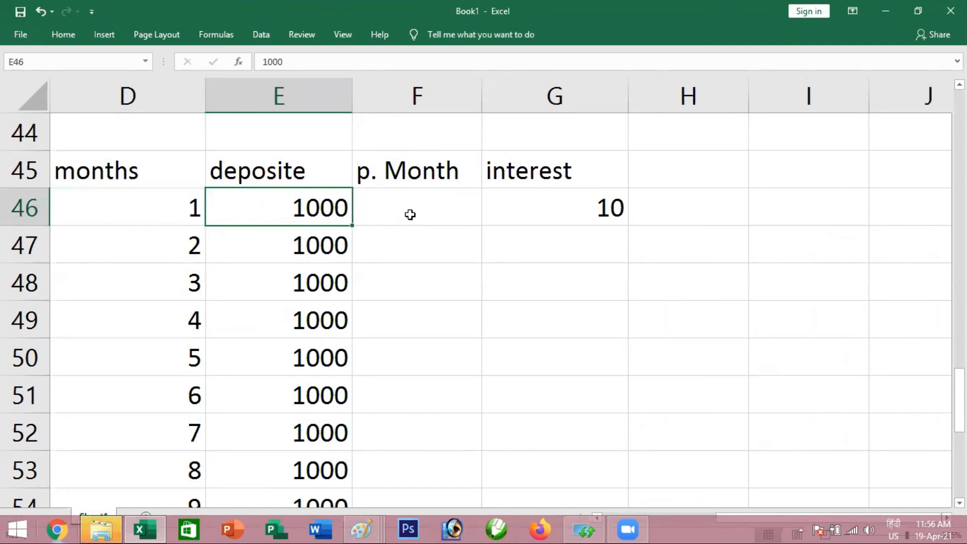
Enter the heading "balance" in H45, beside the interest heading
{"action": "left_click", "coordinate": [392, 217]}
{"action": "left_click", "coordinate": [199, 212]}
{"action": "left_click", "coordinate": [339, 213]}
{"action": "left_click", "coordinate": [571, 210]}
{"action": "left_click", "coordinate": [665, 174]}
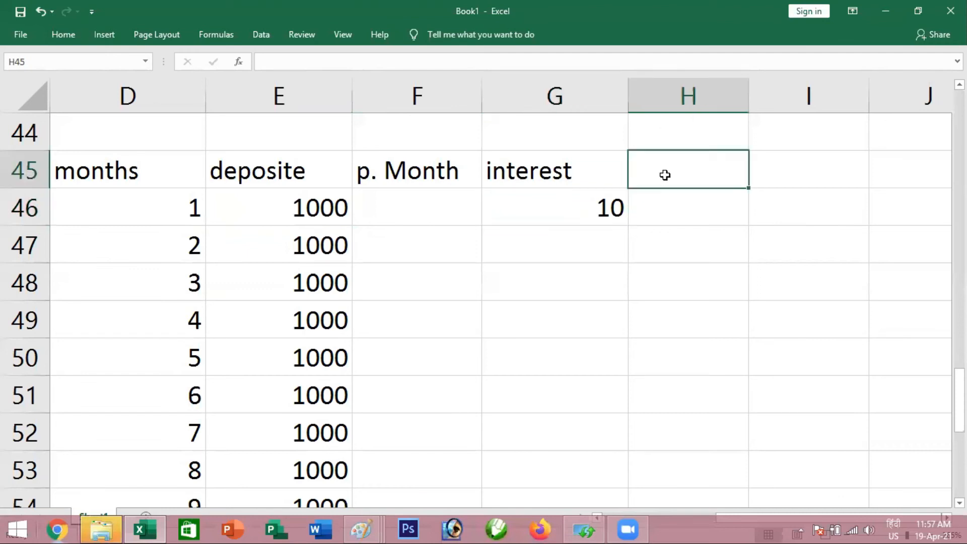
{"action": "type", "text": "balance"}
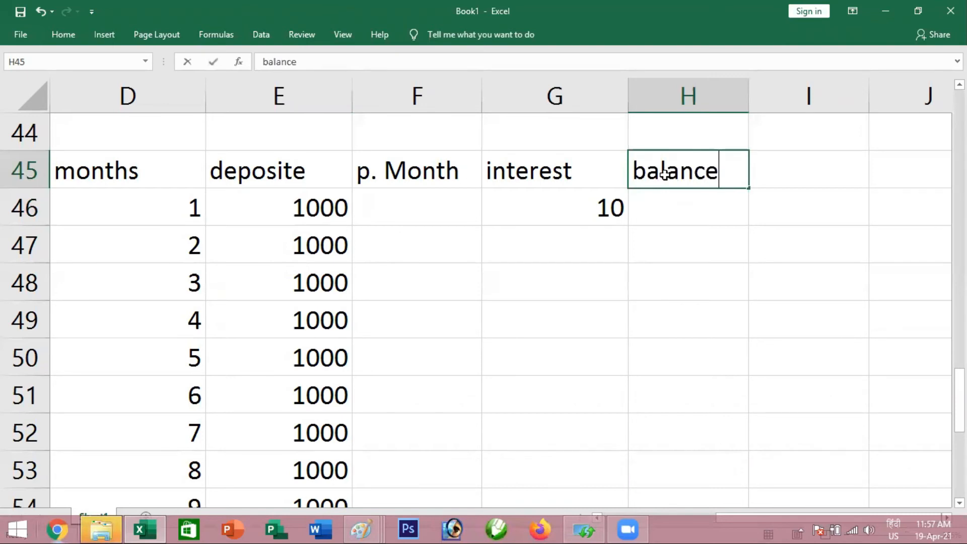
{"action": "key", "text": "Return"}
{"action": "scroll", "coordinate": [664, 174], "scroll_direction": "up", "scroll_amount": 1}
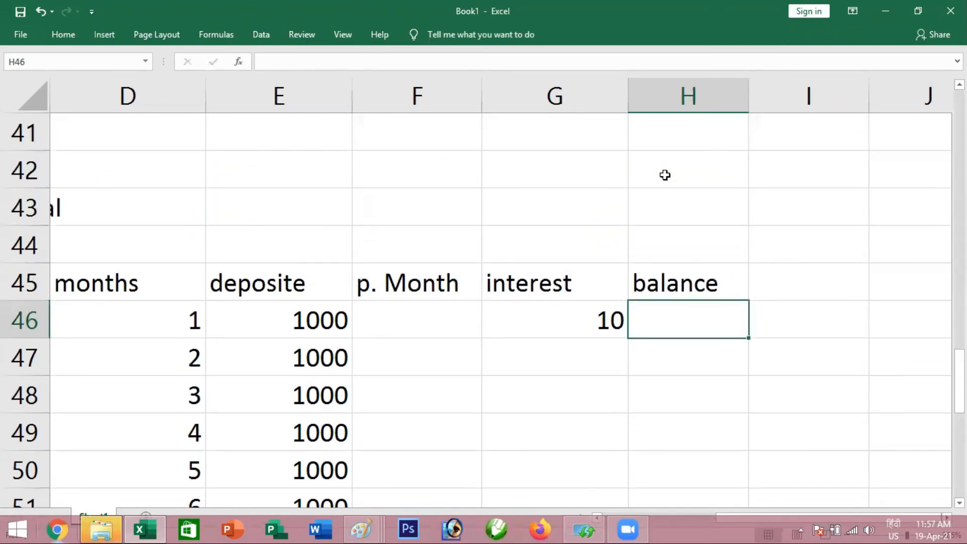
{"action": "type", "text": "="}
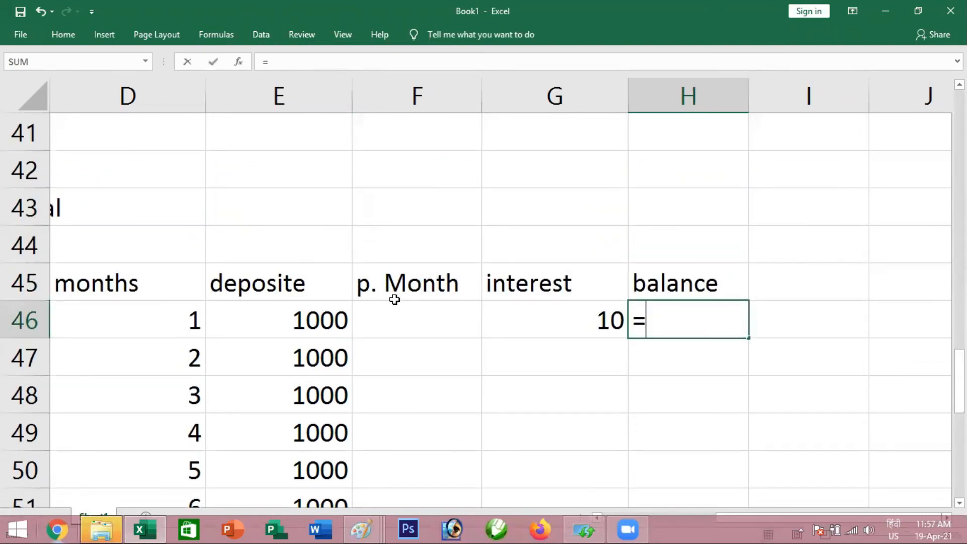
{"action": "key", "text": "BackSpace"}
{"action": "scroll", "coordinate": [432, 288], "scroll_direction": "down", "scroll_amount": 1}
Review the first month's deposit in E46 and the 1% interest formula in G46
{"action": "left_click", "coordinate": [283, 210]}
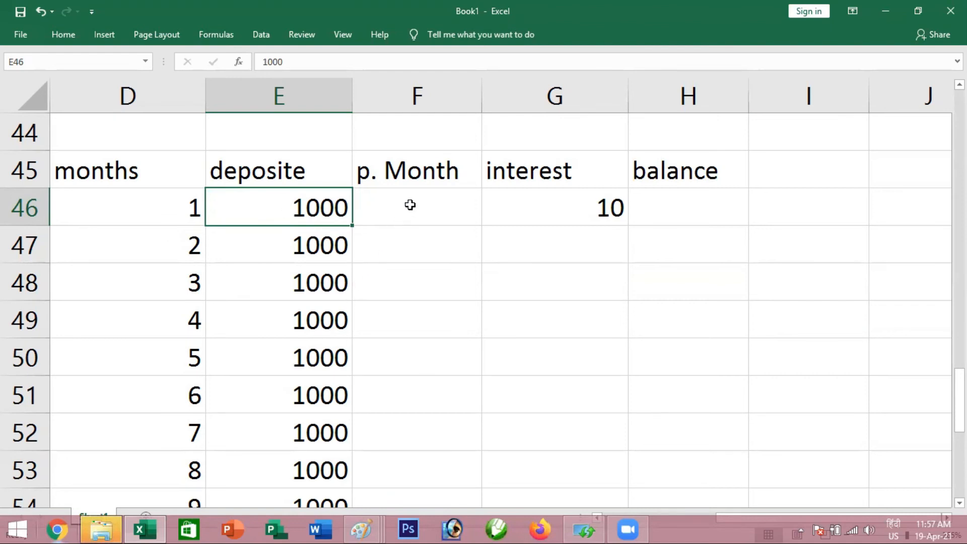
{"action": "left_click", "coordinate": [410, 205]}
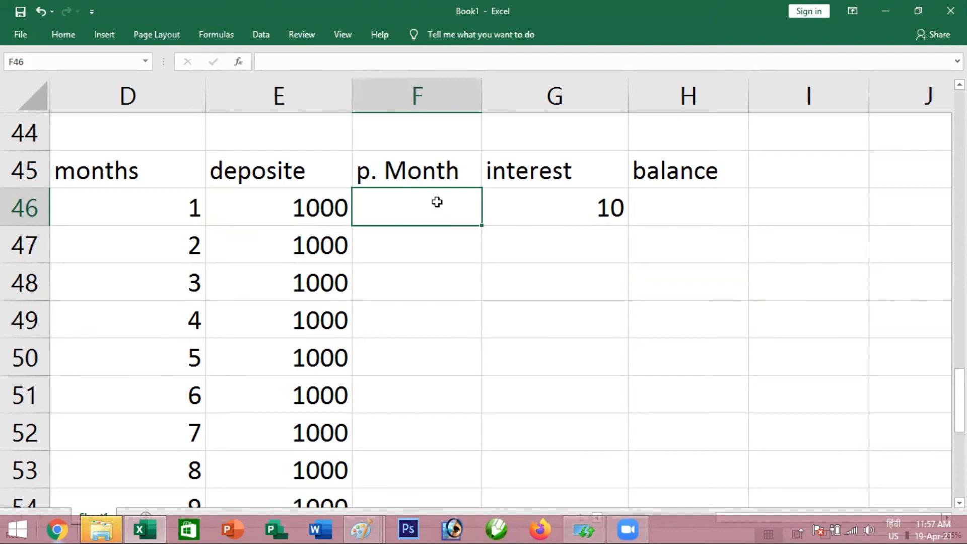
{"action": "left_click", "coordinate": [531, 205]}
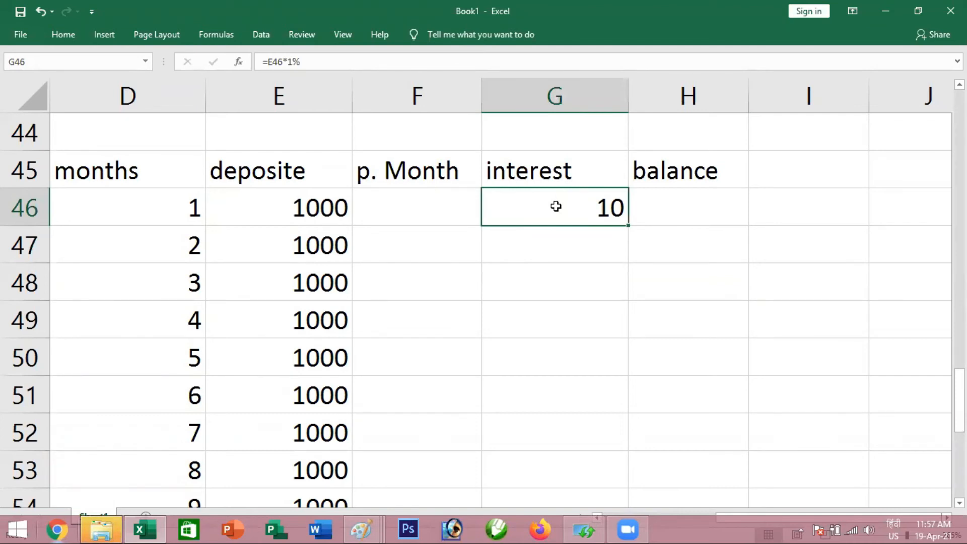
{"action": "double_click", "coordinate": [555, 206]}
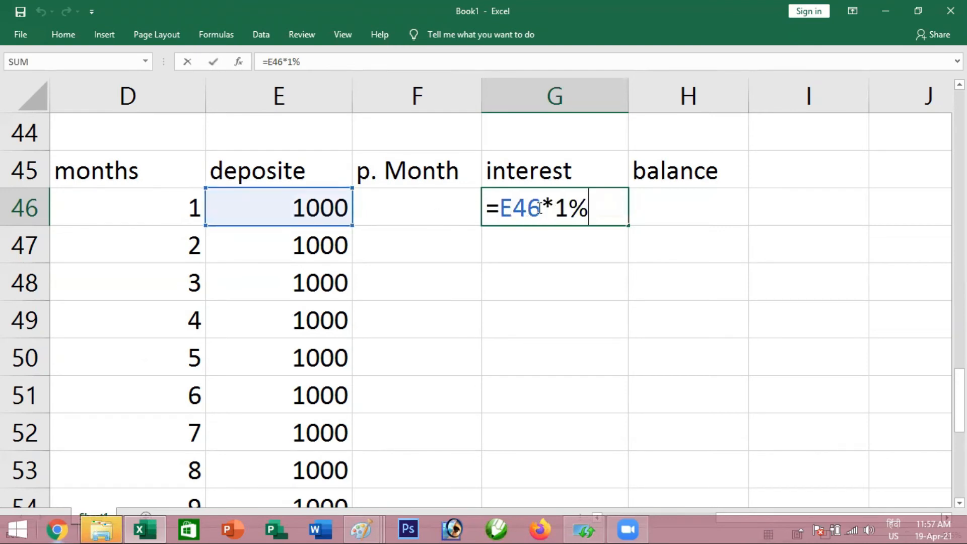
{"action": "left_click_drag", "start_coordinate": [586, 210], "coordinate": [554, 212]}
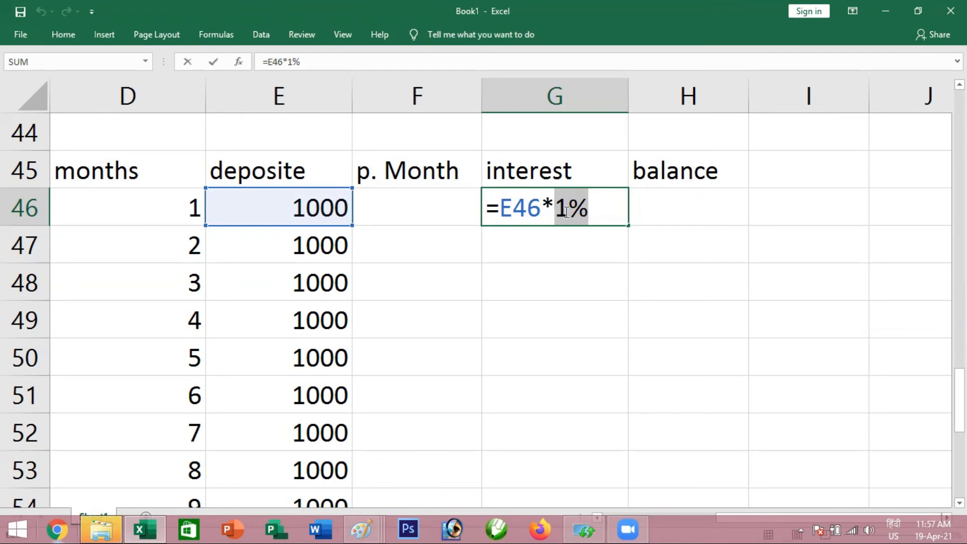
{"action": "key", "text": "Return"}
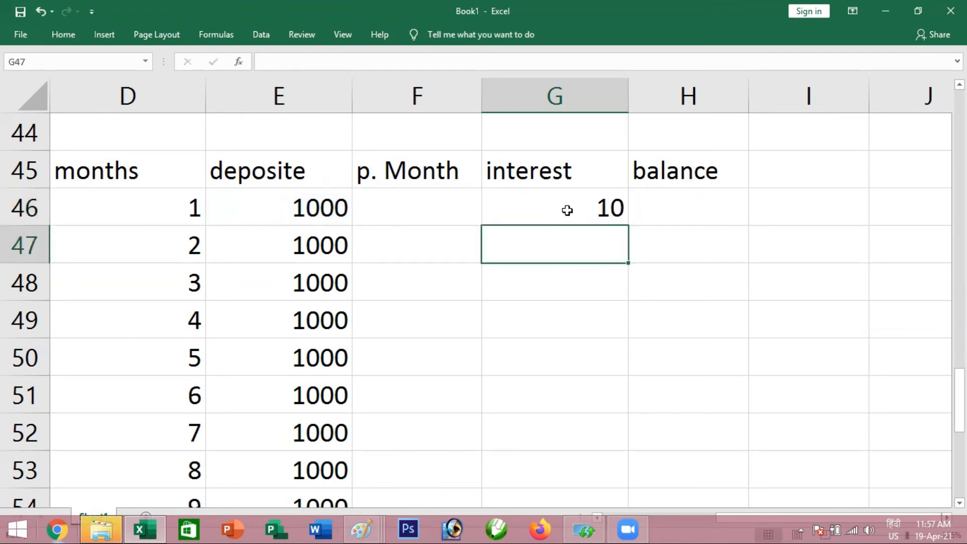
{"action": "left_click", "coordinate": [570, 210]}
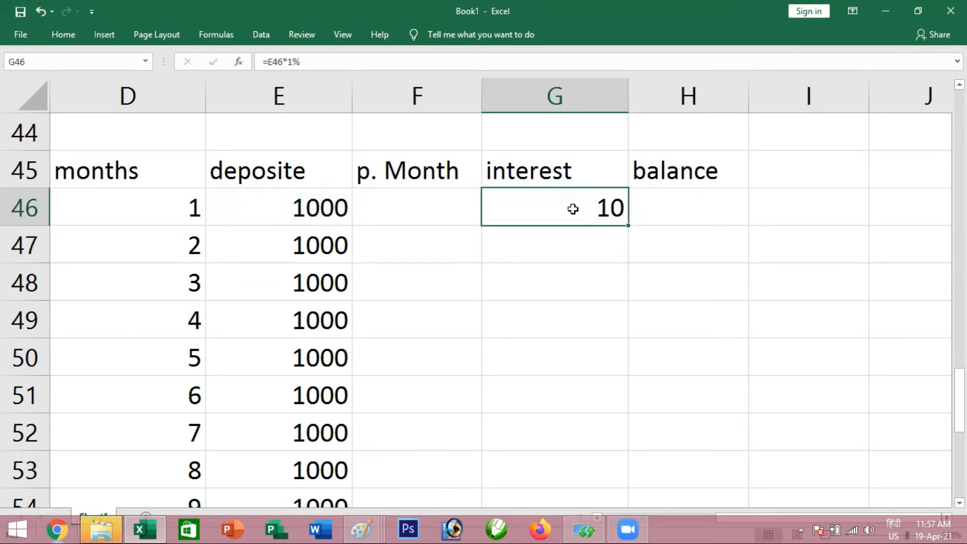
Calculate the first month's balance in H46 with the formula =SUM(E46:G46)
{"action": "left_click", "coordinate": [652, 210]}
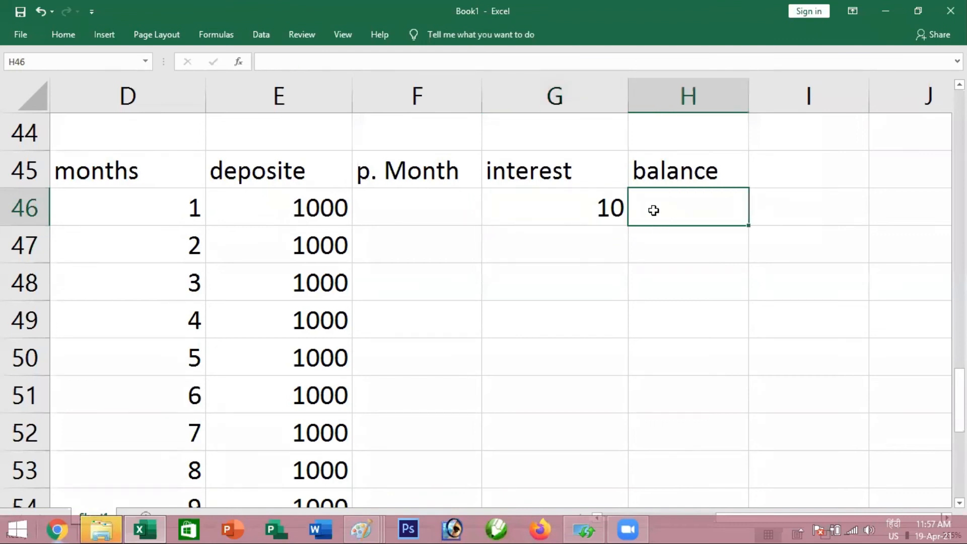
{"action": "key", "text": "alt+equal"}
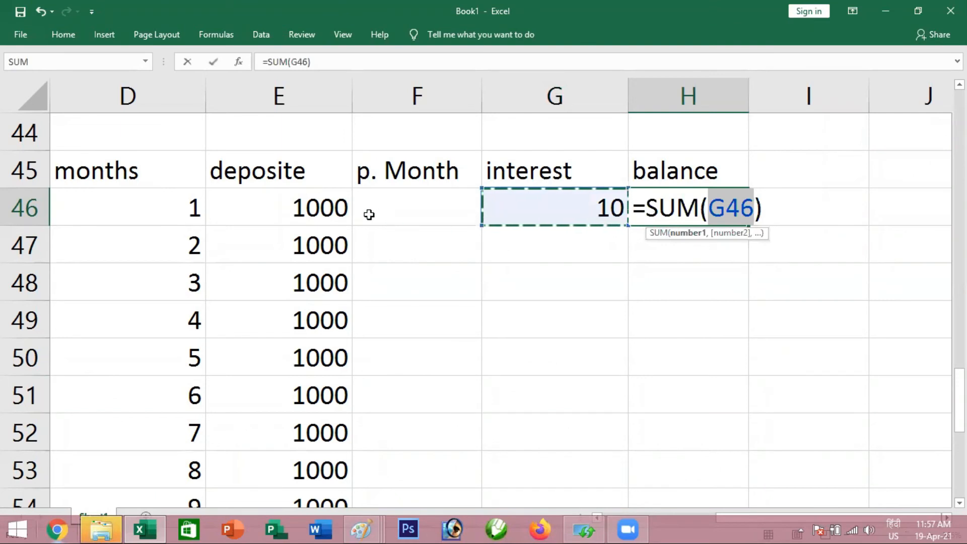
{"action": "left_click_drag", "start_coordinate": [301, 211], "coordinate": [556, 209]}
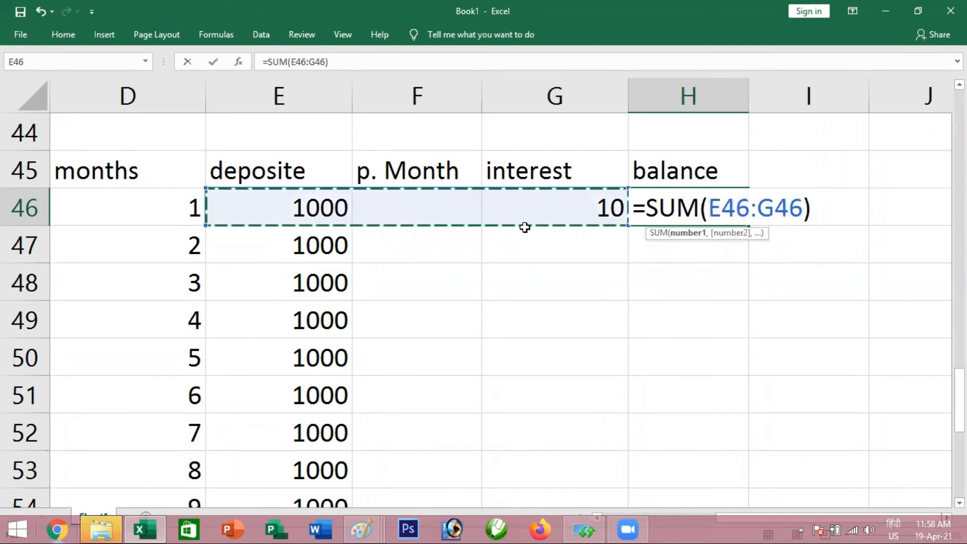
{"action": "key", "text": "Return"}
{"action": "left_click", "coordinate": [672, 206]}
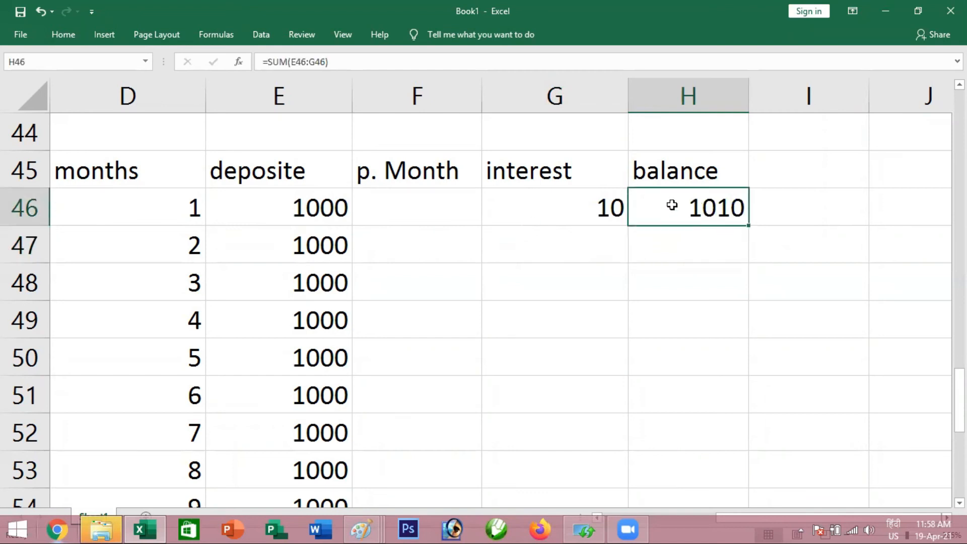
Examine how the first month's deposit, previous-month, interest and balance cells in E46:H46 relate
{"action": "left_click", "coordinate": [318, 209]}
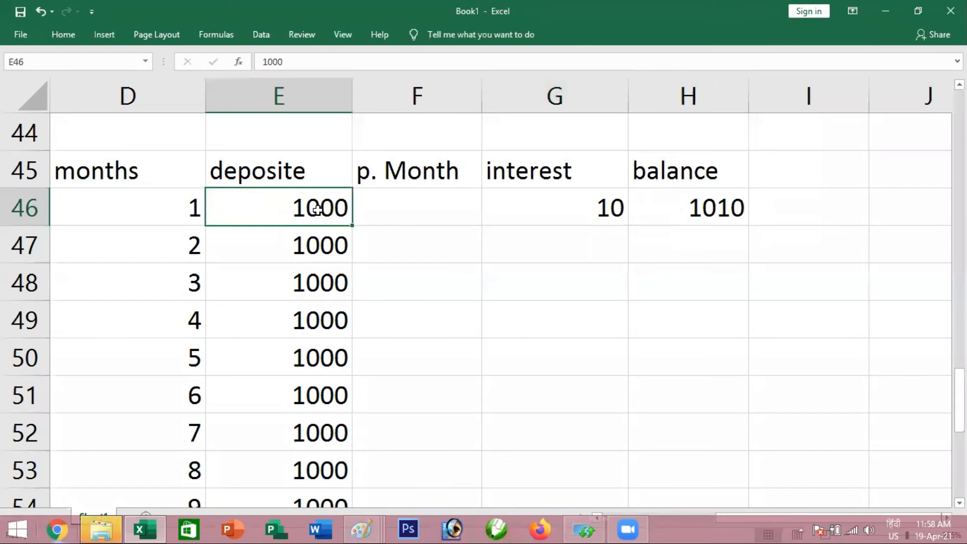
{"action": "left_click", "coordinate": [535, 202]}
{"action": "left_click", "coordinate": [679, 206]}
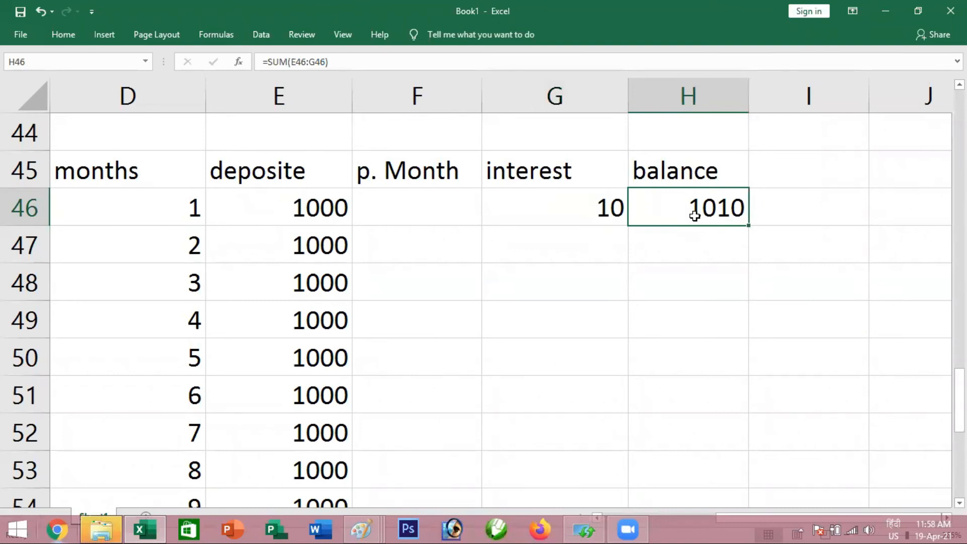
{"action": "left_click", "coordinate": [427, 245]}
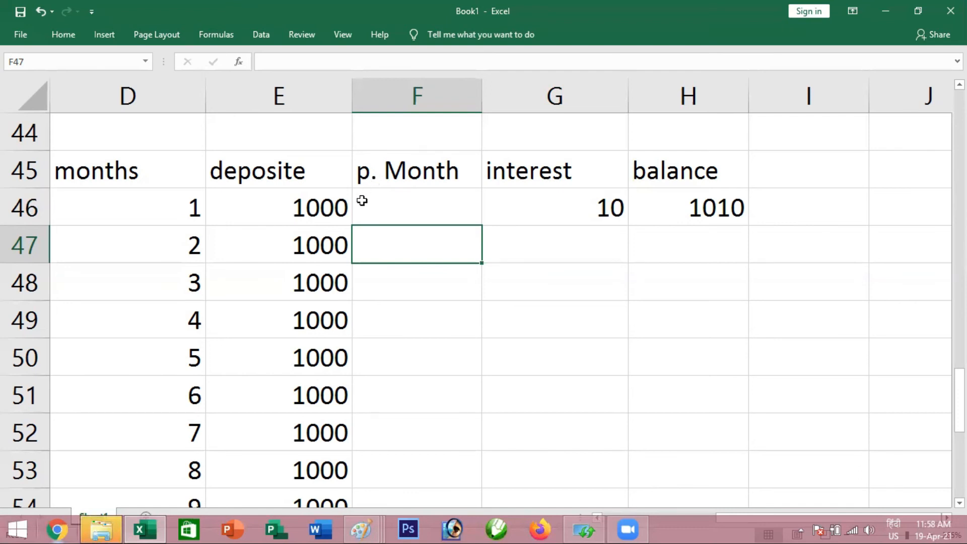
{"action": "left_click", "coordinate": [341, 208]}
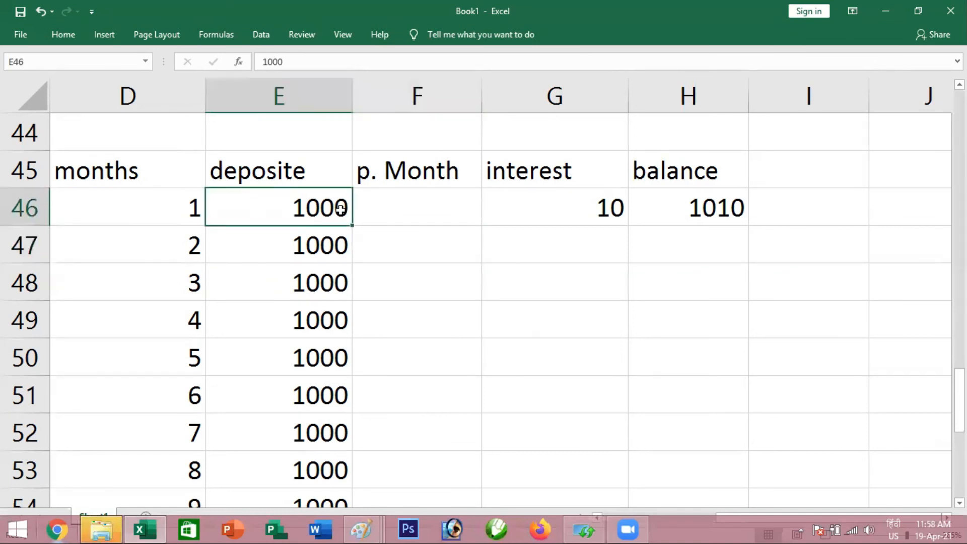
{"action": "left_click", "coordinate": [368, 206]}
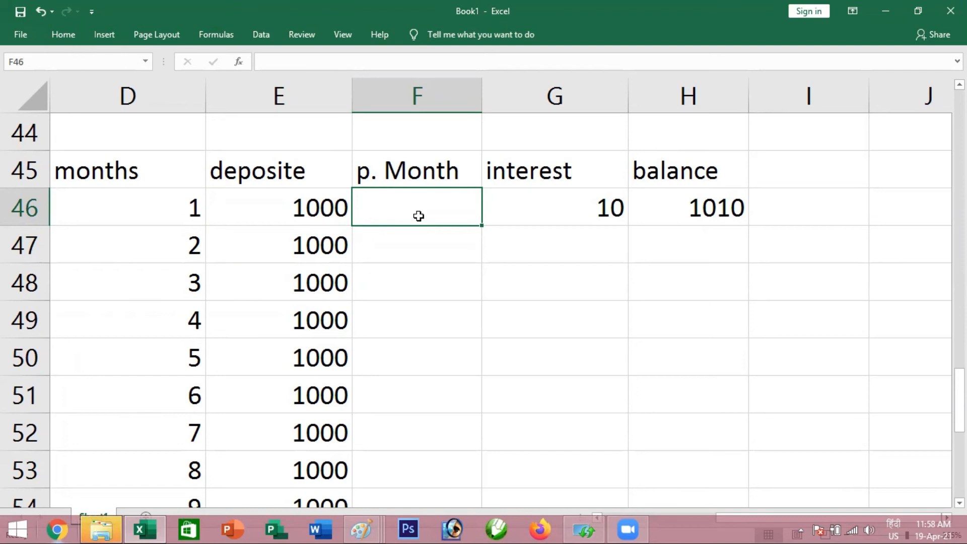
{"action": "left_click", "coordinate": [509, 206]}
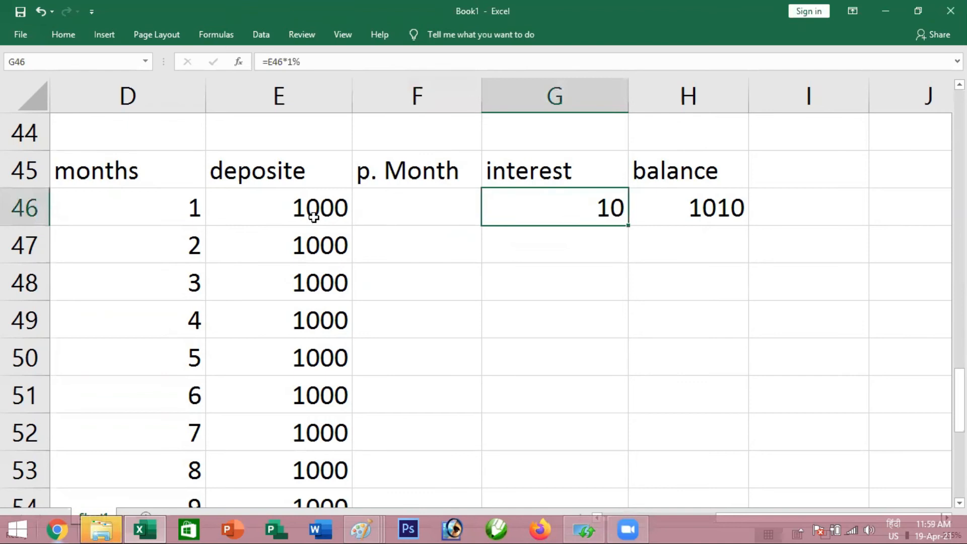
{"action": "key", "text": "Left"}
{"action": "left_click", "coordinate": [302, 210]}
{"action": "left_click", "coordinate": [404, 204]}
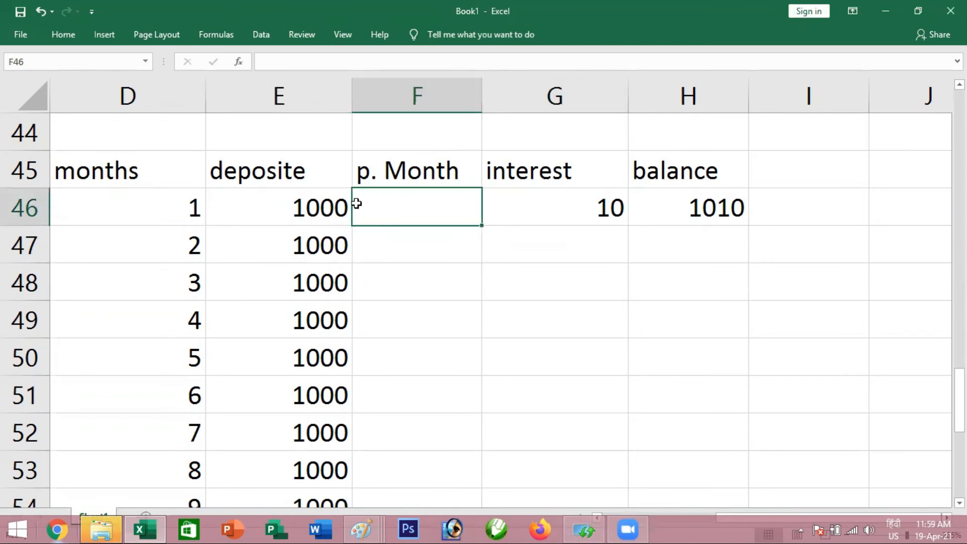
{"action": "left_click", "coordinate": [333, 203]}
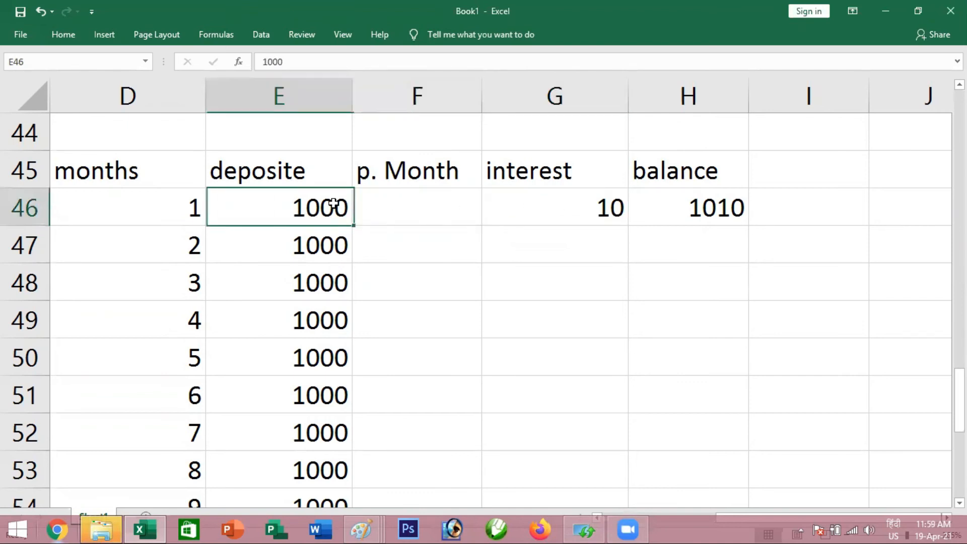
{"action": "left_click", "coordinate": [519, 204]}
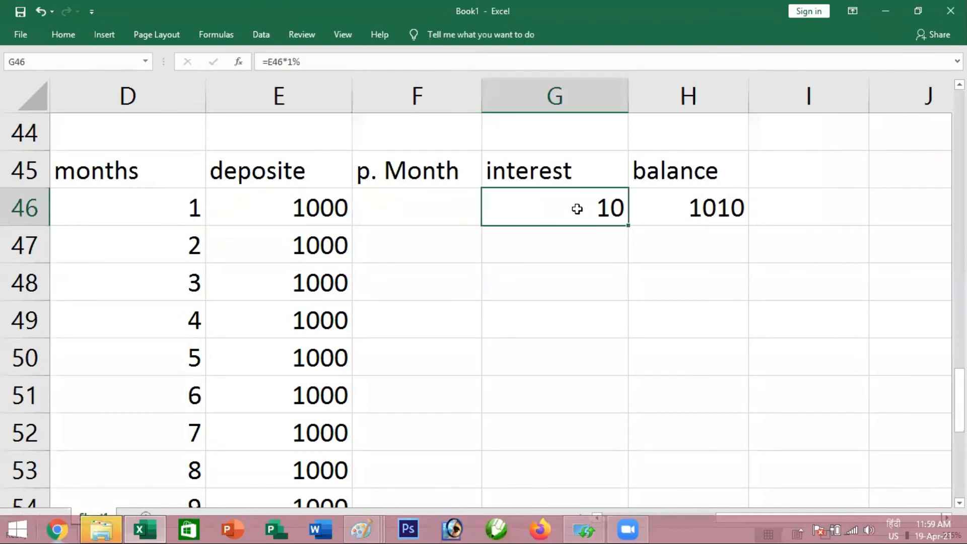
{"action": "left_click", "coordinate": [320, 205]}
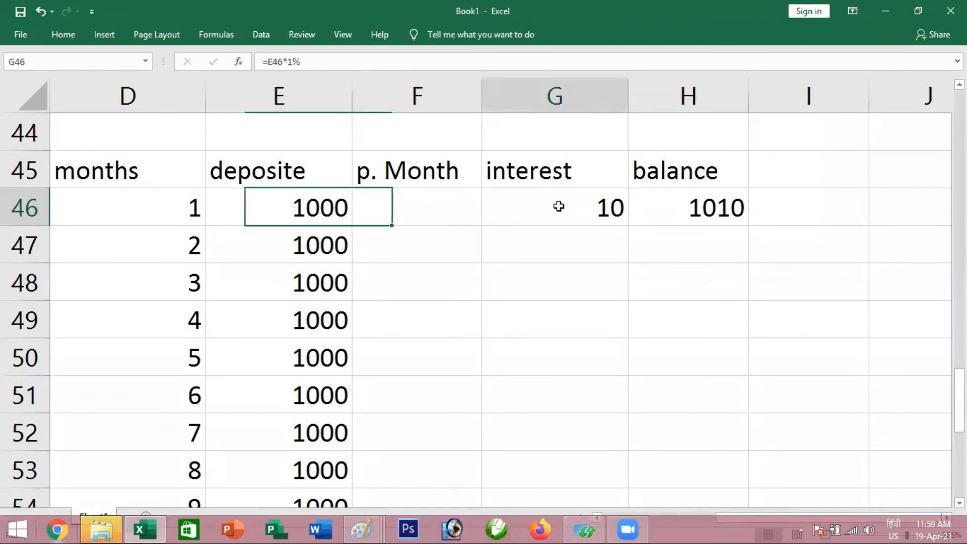
{"action": "left_click", "coordinate": [656, 206]}
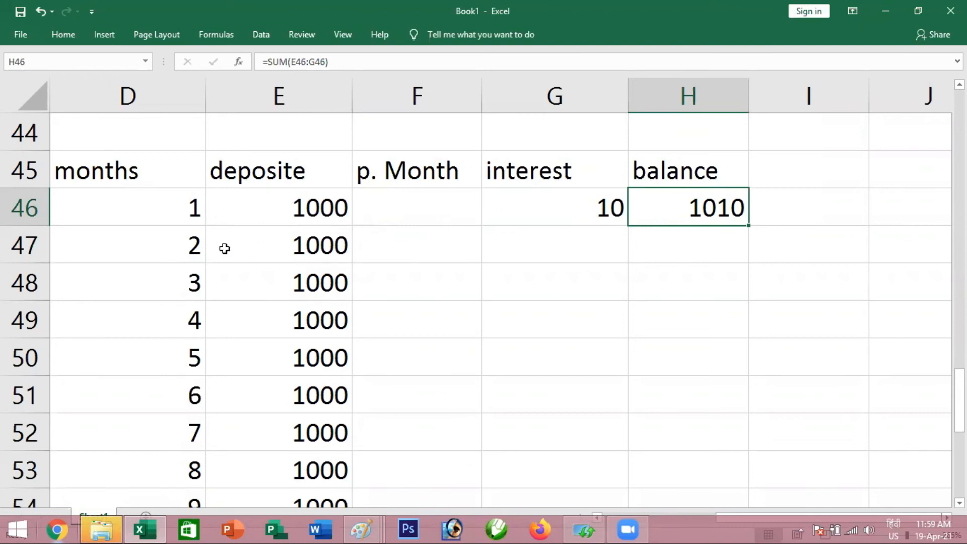
Carry the first month's balance into the second month's row by entering =H46 in F47
{"action": "left_click", "coordinate": [167, 241]}
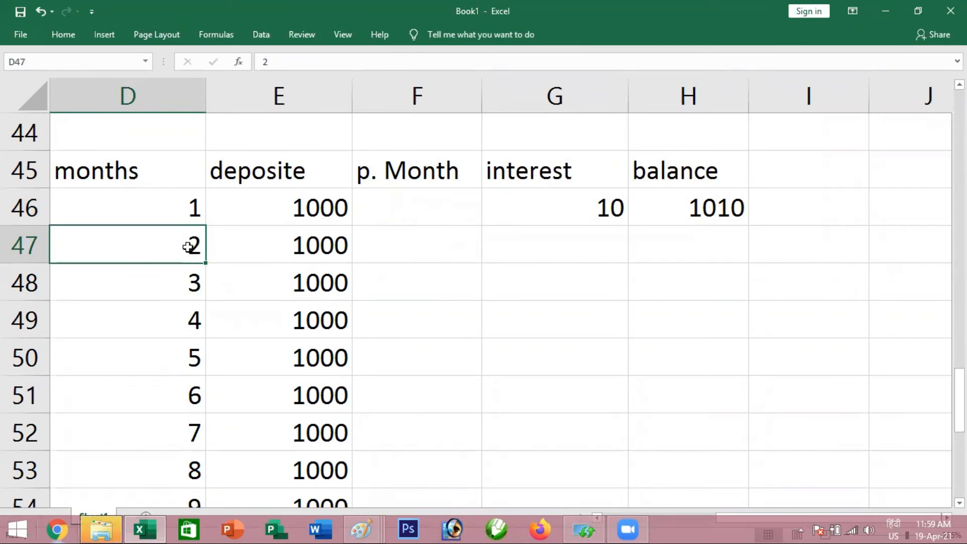
{"action": "left_click", "coordinate": [298, 245]}
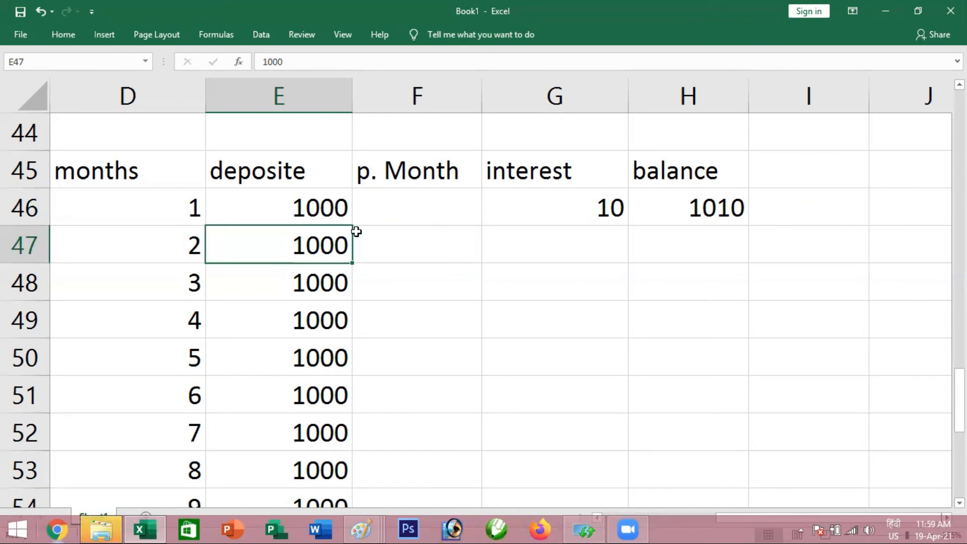
{"action": "left_click", "coordinate": [392, 240]}
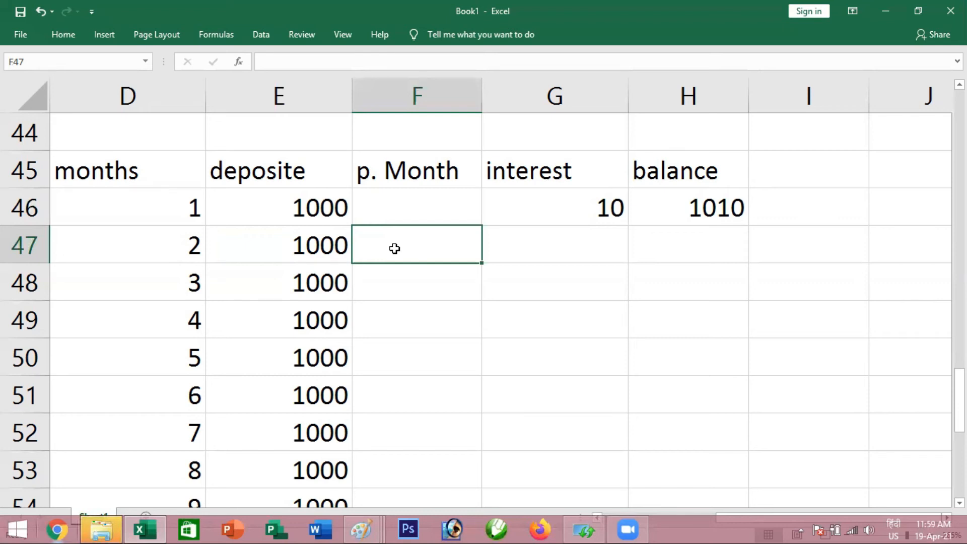
{"action": "left_click", "coordinate": [680, 207]}
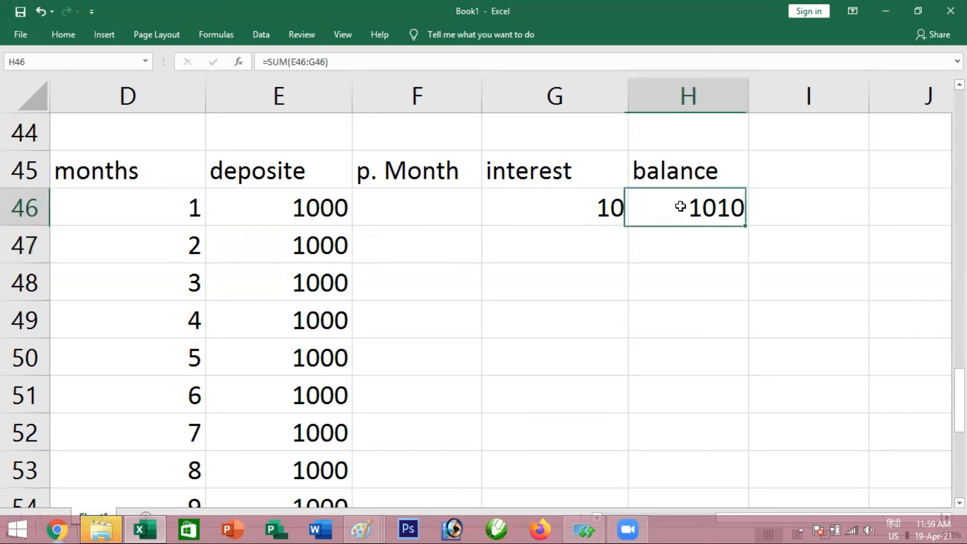
{"action": "left_click", "coordinate": [412, 250]}
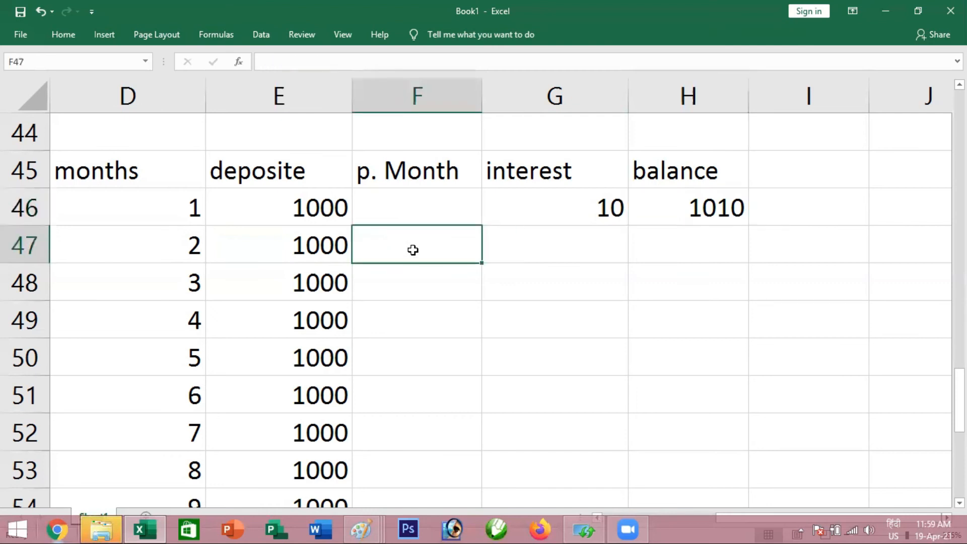
{"action": "type", "text": "="}
{"action": "left_click", "coordinate": [686, 202]}
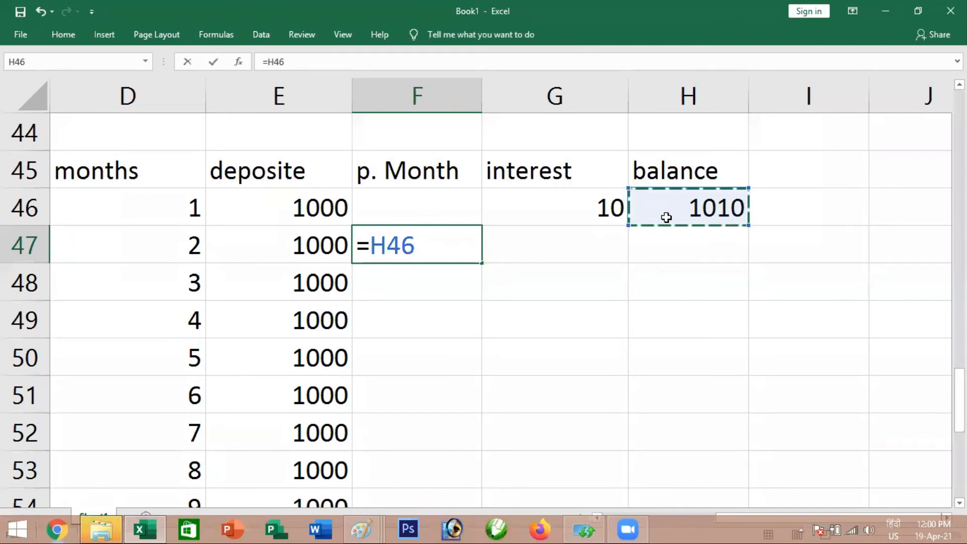
{"action": "key", "text": "Return"}
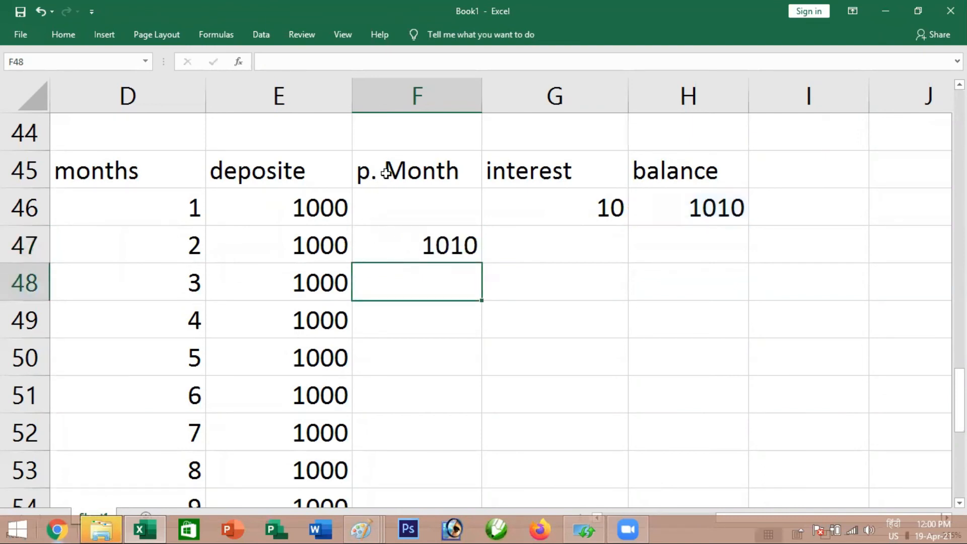
Rename the header in F45 to "previous Month" and widen column F to fit it
{"action": "double_click", "coordinate": [369, 172]}
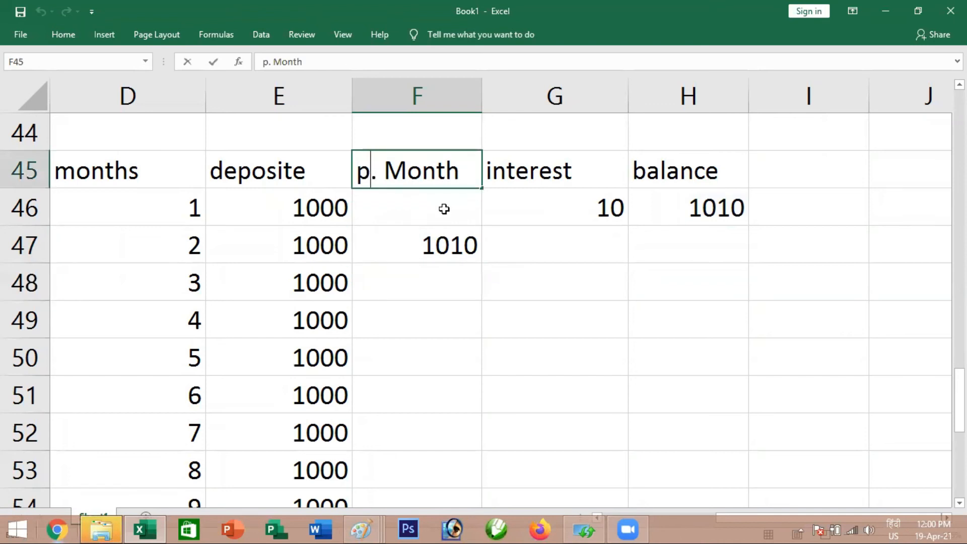
{"action": "type", "text": "reviuse"}
{"action": "key", "text": "BackSpace"}
{"action": "key", "text": "BackSpace"}
{"action": "key", "text": "BackSpace"}
{"action": "type", "text": "ouse"}
{"action": "key", "text": "BackSpace"}
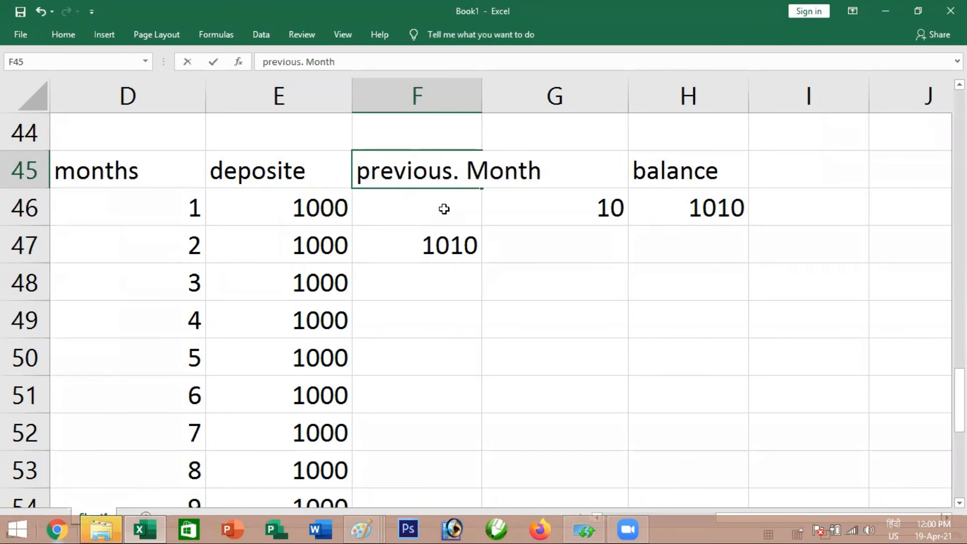
{"action": "key", "text": "Delete"}
{"action": "key", "text": "Return"}
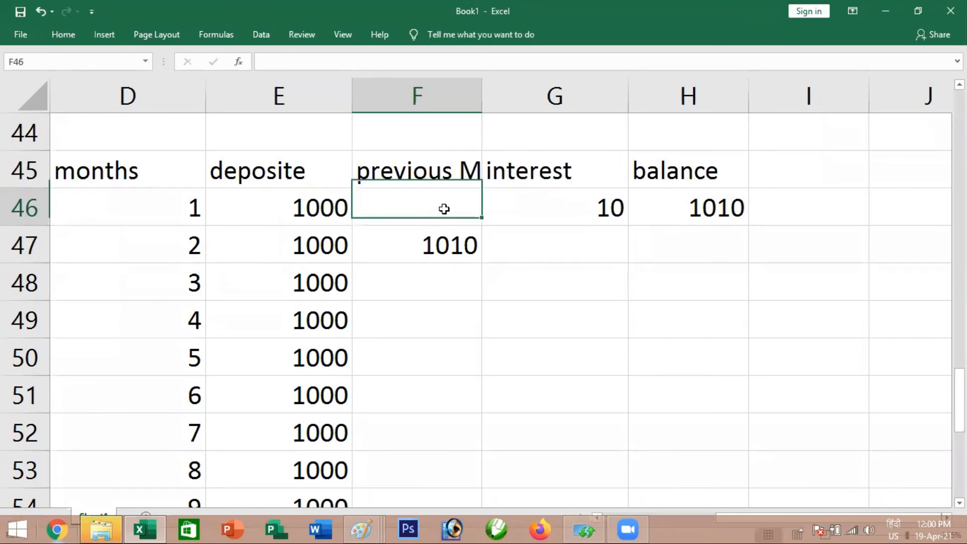
{"action": "double_click", "coordinate": [482, 96]}
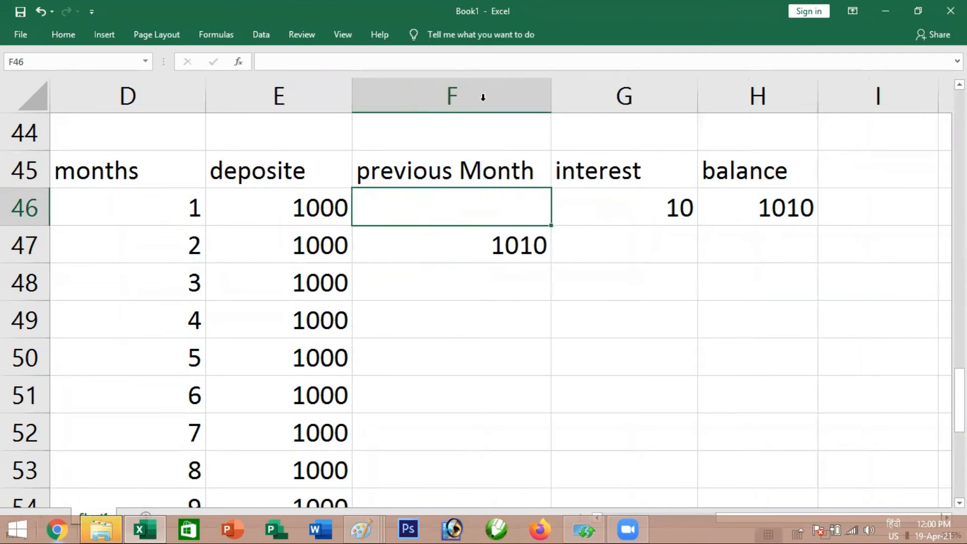
Review the second month's deposit in E47 and the balance carried from H46 into F47 as the basis for interest
{"action": "left_click", "coordinate": [503, 252]}
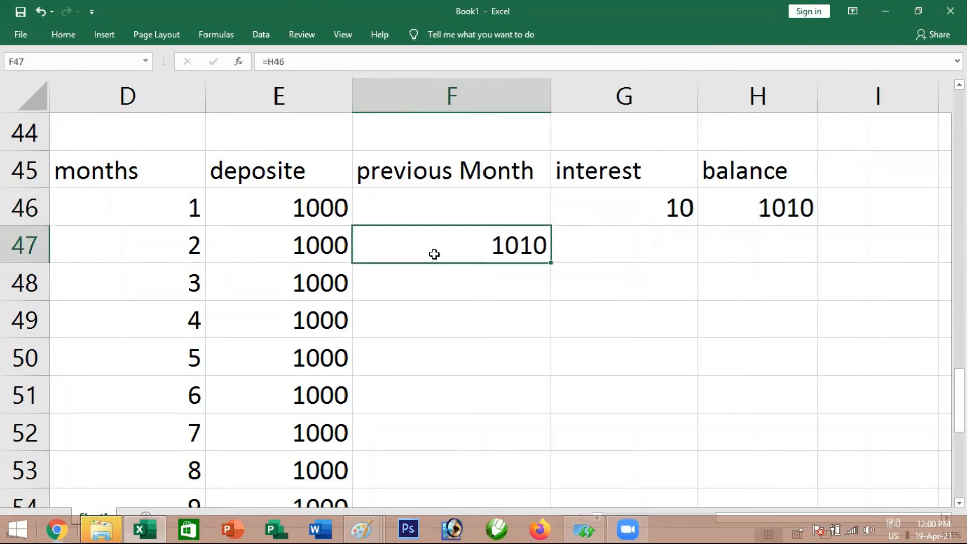
{"action": "left_click", "coordinate": [319, 248]}
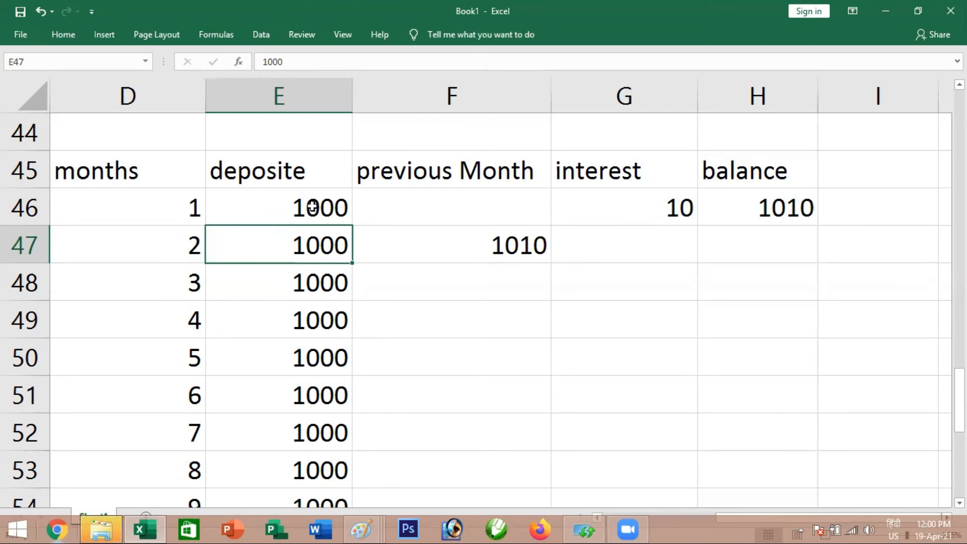
{"action": "left_click", "coordinate": [774, 208]}
{"action": "left_click", "coordinate": [479, 246]}
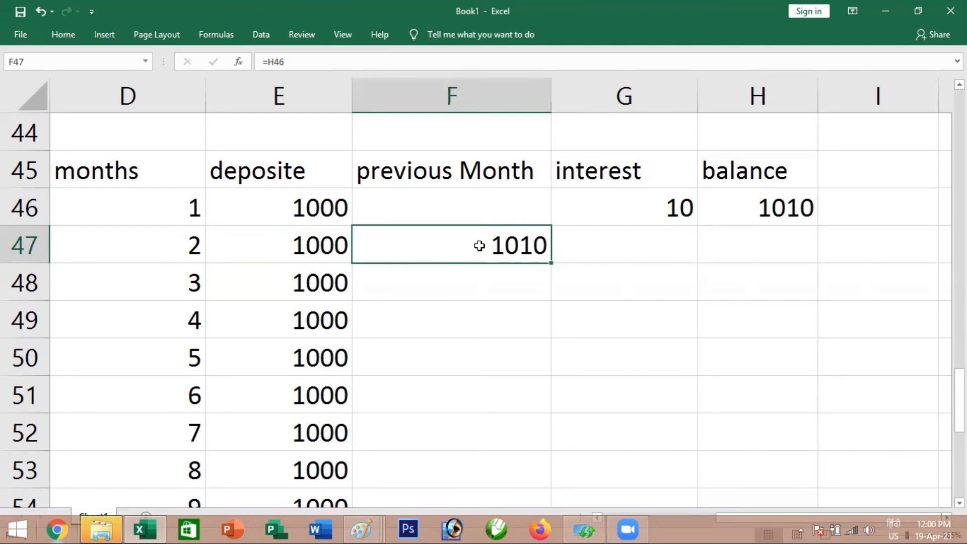
{"action": "left_click", "coordinate": [616, 247]}
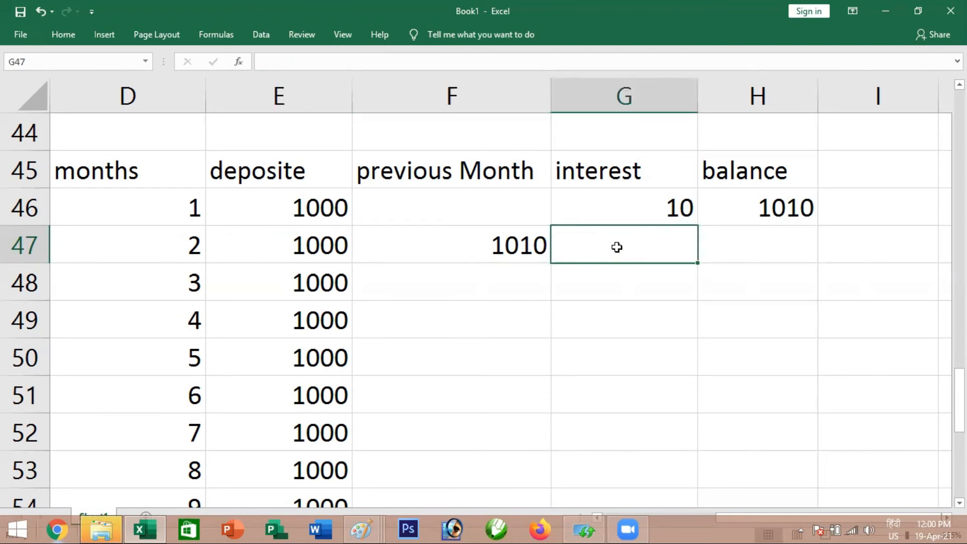
{"action": "left_click_drag", "start_coordinate": [329, 245], "coordinate": [523, 247]}
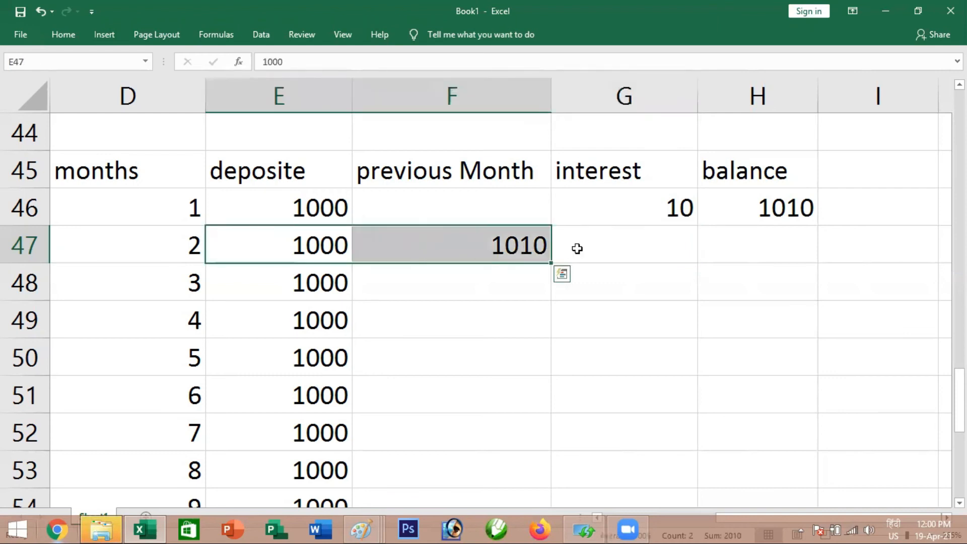
Calculate the second month's interest in G47 with the formula =(E47+F47)*1%
{"action": "left_click", "coordinate": [617, 244]}
{"action": "type", "text": "="}
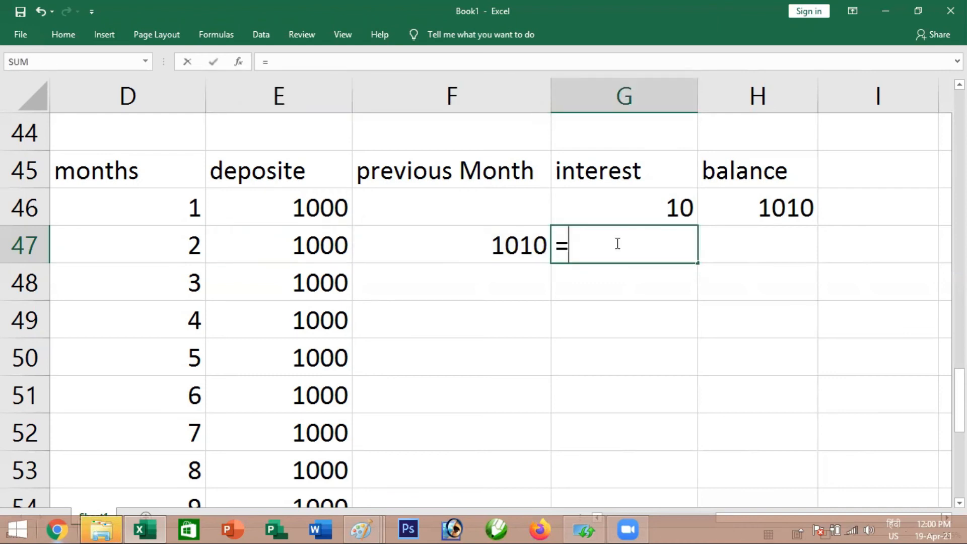
{"action": "type", "text": "("}
{"action": "left_click", "coordinate": [313, 244]}
{"action": "type", "text": "+"}
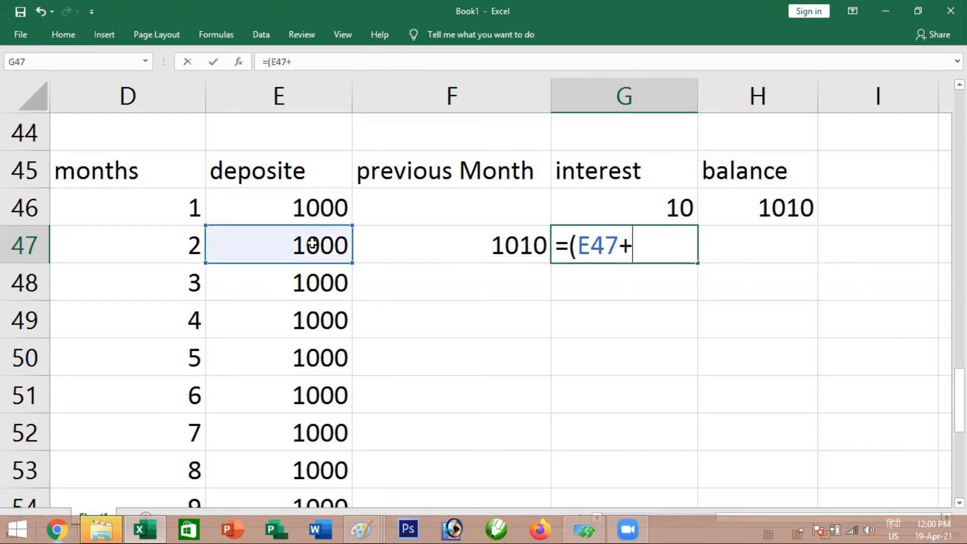
{"action": "left_click", "coordinate": [428, 238]}
{"action": "type", "text": ")"}
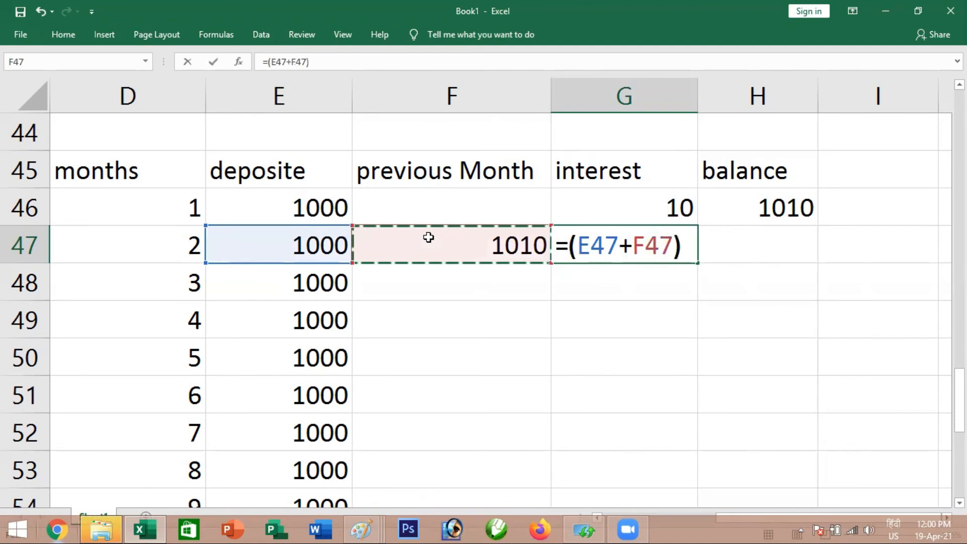
{"action": "type", "text": "*1%"}
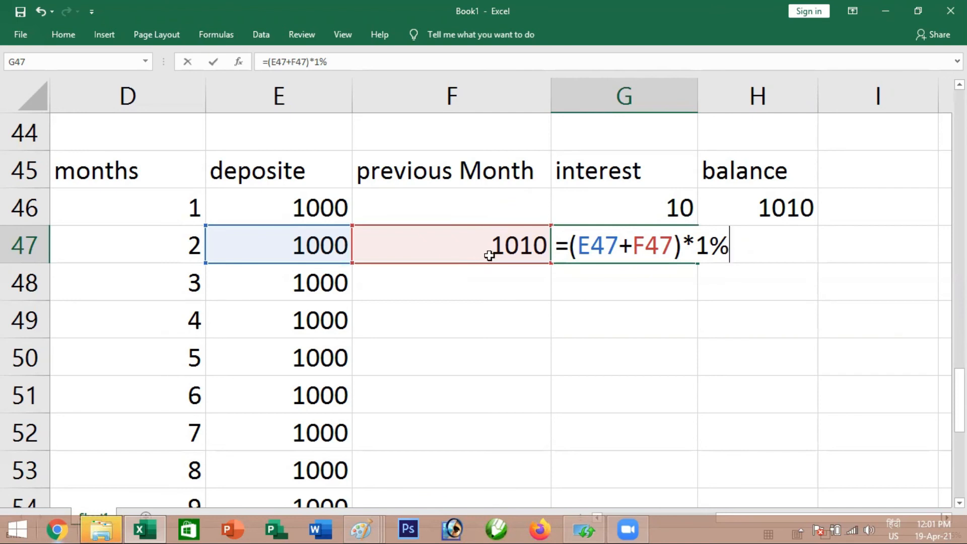
{"action": "left_click_drag", "start_coordinate": [704, 250], "coordinate": [727, 251]}
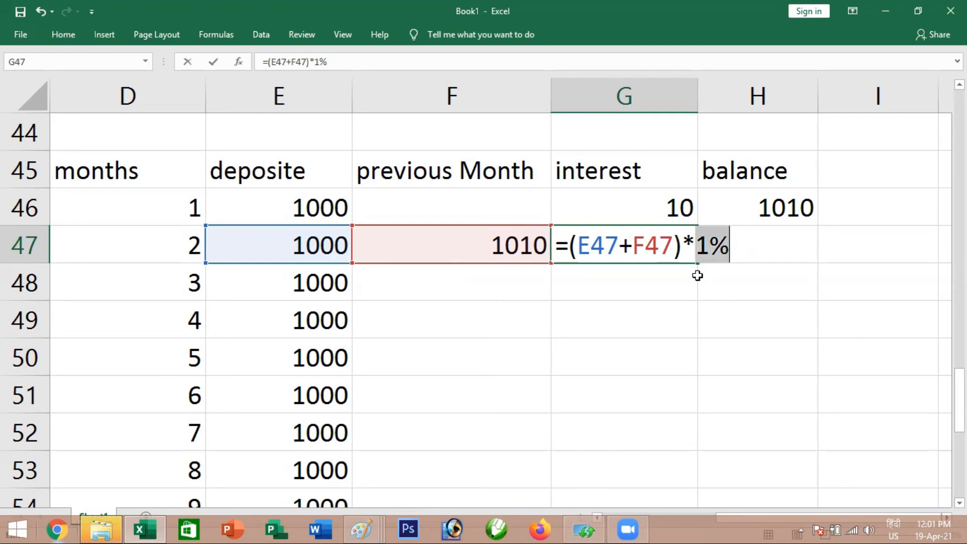
{"action": "key", "text": "Return"}
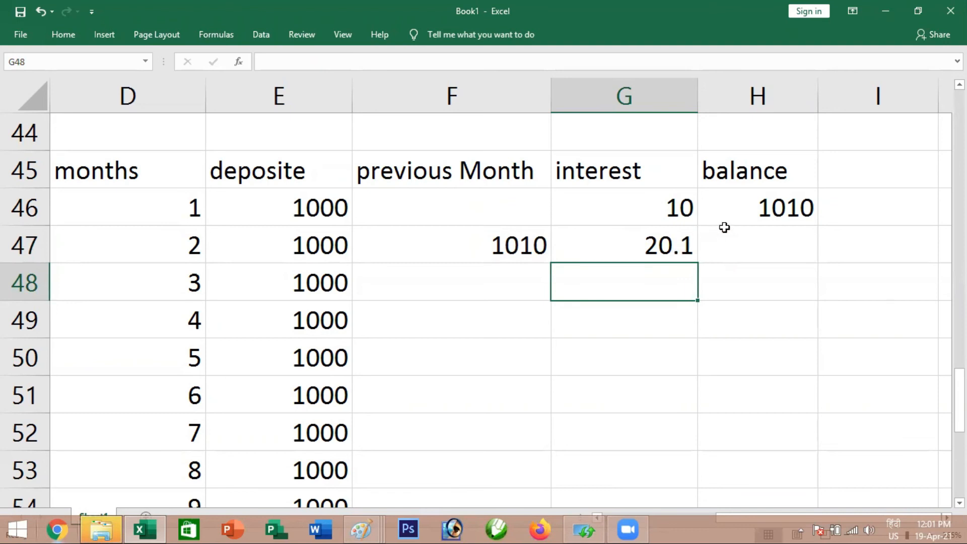
Copy the balance formula from H46 down to H47 and check the cells that both balances add up
{"action": "left_click", "coordinate": [762, 210]}
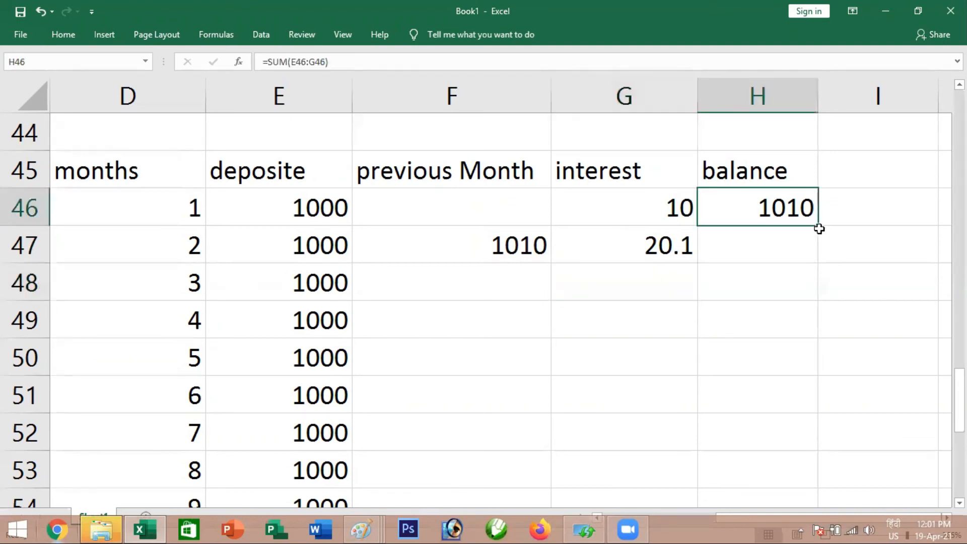
{"action": "left_click_drag", "start_coordinate": [819, 229], "coordinate": [817, 258]}
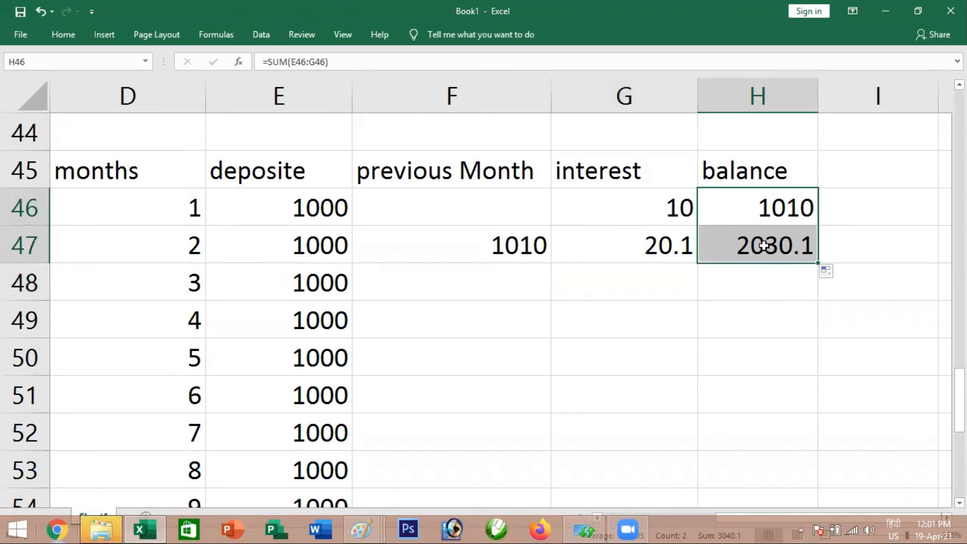
{"action": "left_click", "coordinate": [771, 251]}
{"action": "left_click_drag", "start_coordinate": [315, 248], "coordinate": [664, 244]}
{"action": "left_click", "coordinate": [761, 245]}
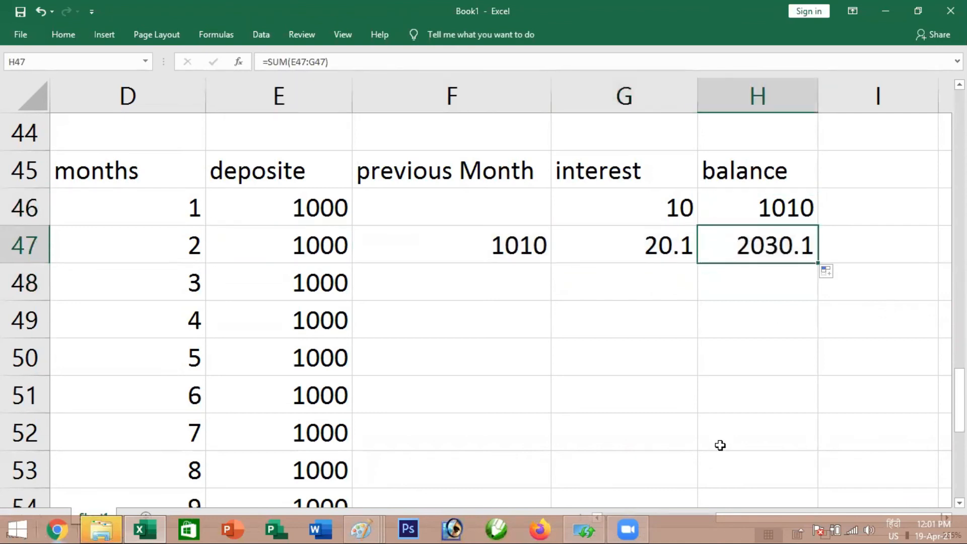
{"action": "double_click", "coordinate": [767, 209]}
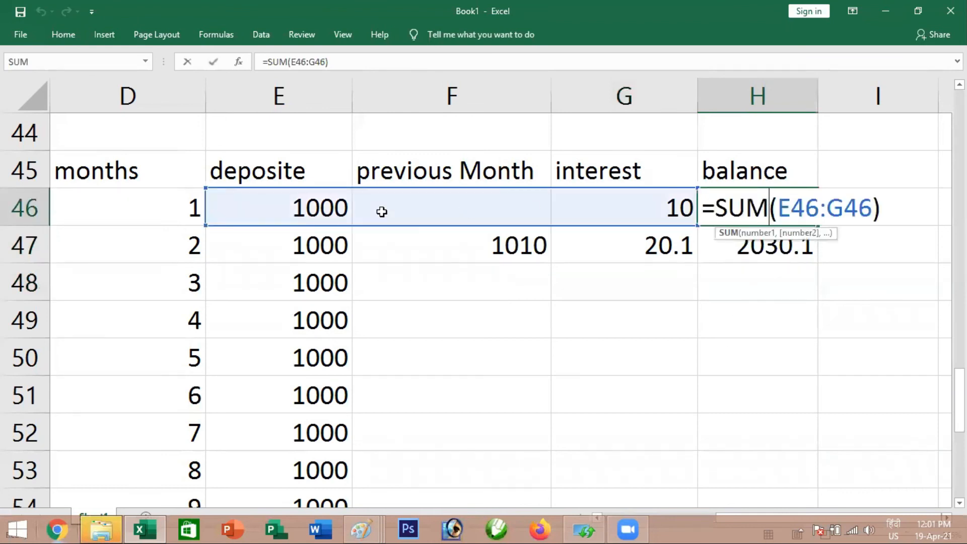
{"action": "key", "text": "Return"}
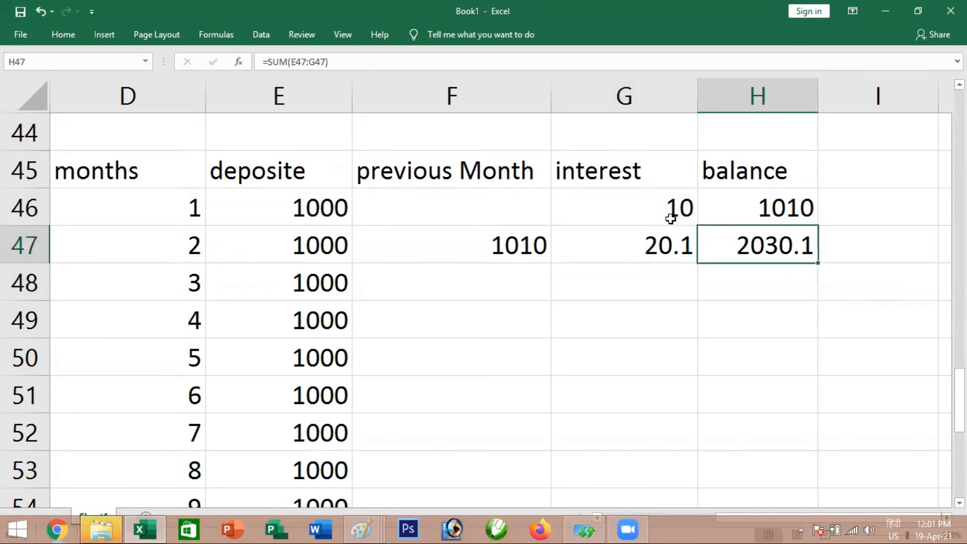
Fill the previous-month formula from F47 down to the 18th month in F63
{"action": "left_click", "coordinate": [518, 251]}
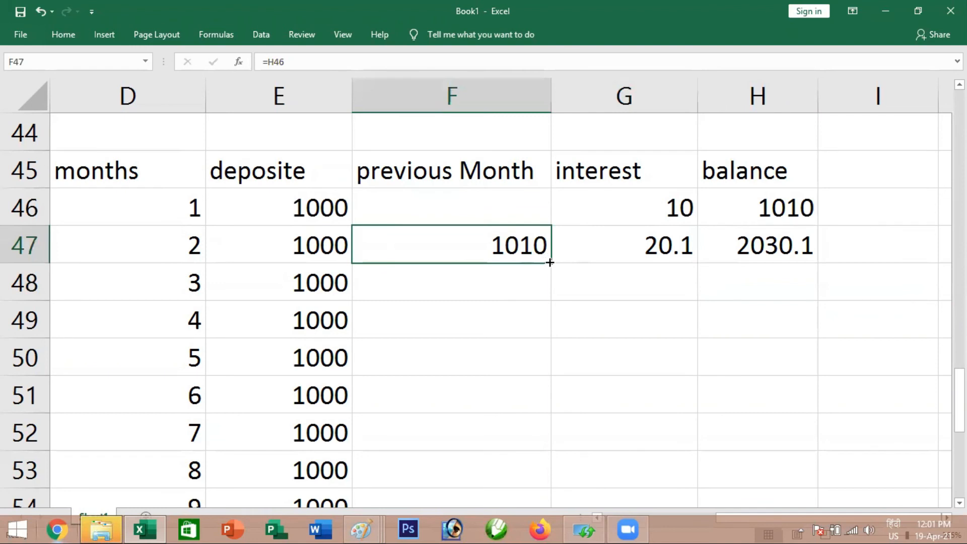
{"action": "mouse_move", "coordinate": [549, 263]}
{"action": "left_mouse_down"}
{"action": "mouse_move", "coordinate": [548, 526]}
{"action": "mouse_move", "coordinate": [543, 446]}
{"action": "left_mouse_up"}
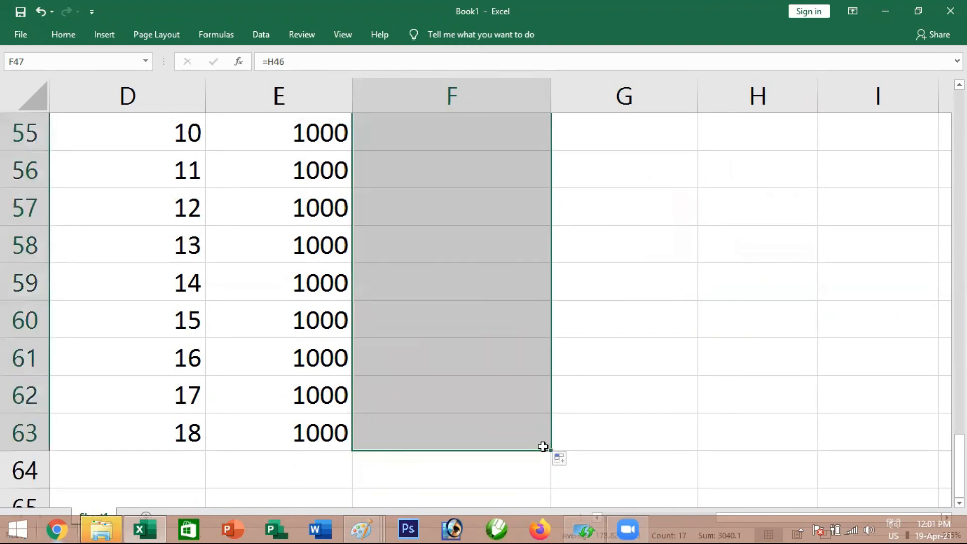
{"action": "scroll", "coordinate": [641, 372], "scroll_direction": "up", "scroll_amount": 3}
Inspect the filled previous-month formula in F49 and the balance cell H48 that it refers to
{"action": "left_click", "coordinate": [678, 201]}
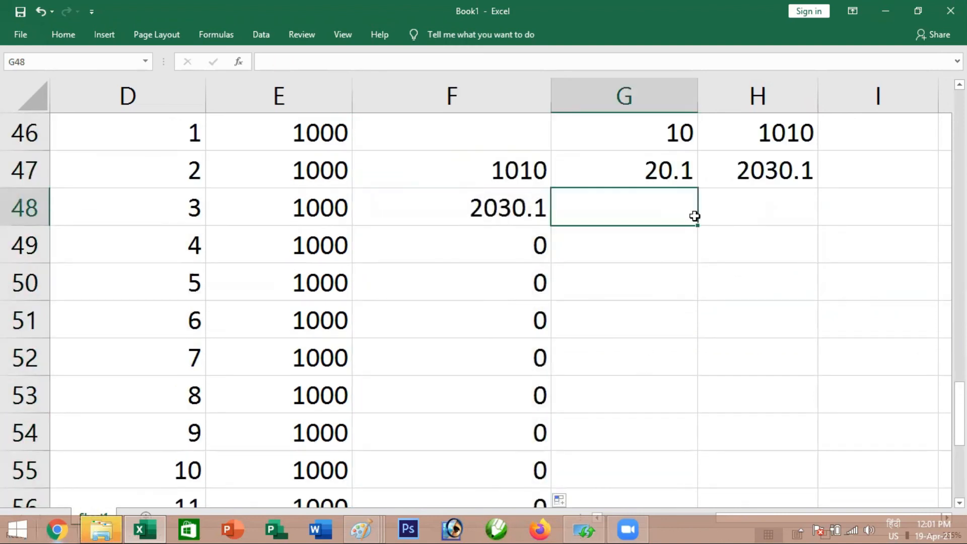
{"action": "left_click", "coordinate": [673, 168]}
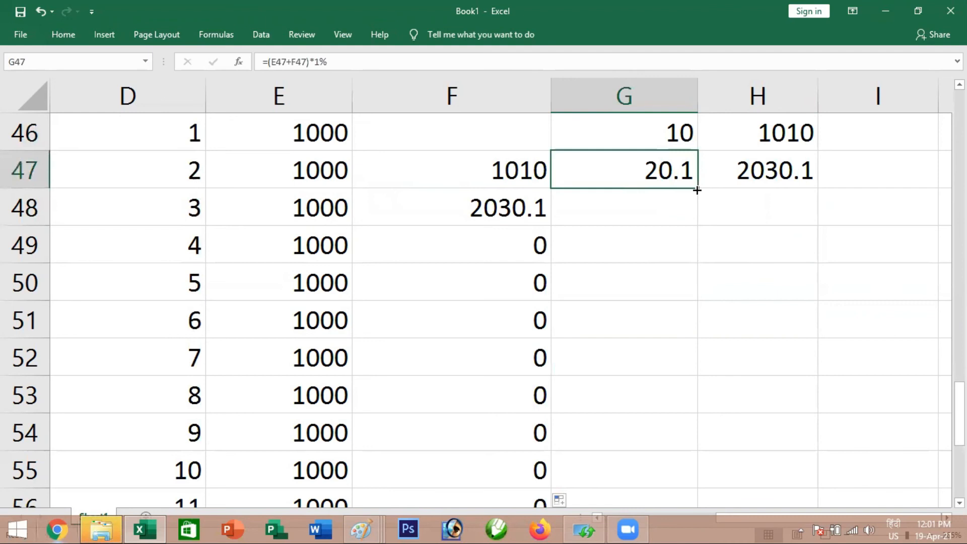
{"action": "left_click", "coordinate": [488, 247]}
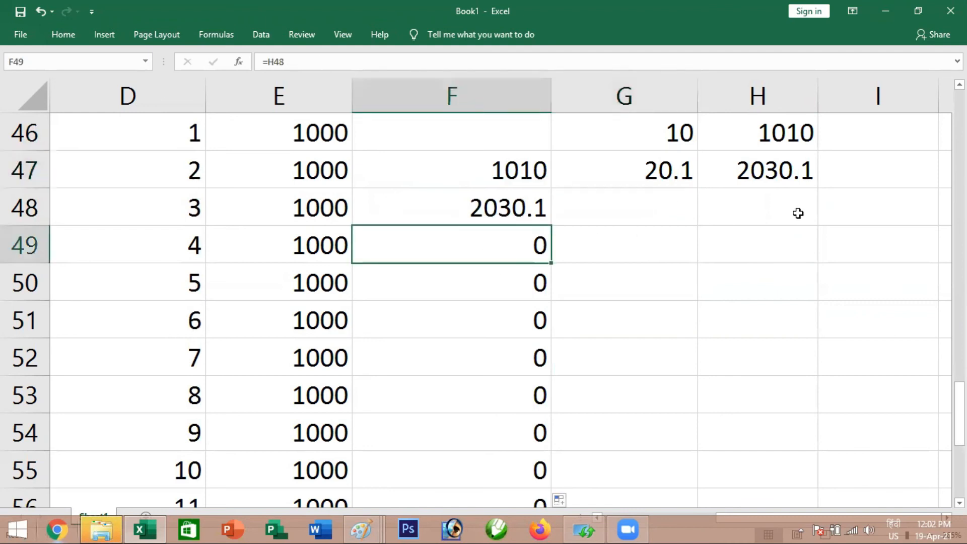
{"action": "left_click", "coordinate": [792, 210]}
{"action": "left_click", "coordinate": [474, 257]}
{"action": "type", "text": "=H48"}
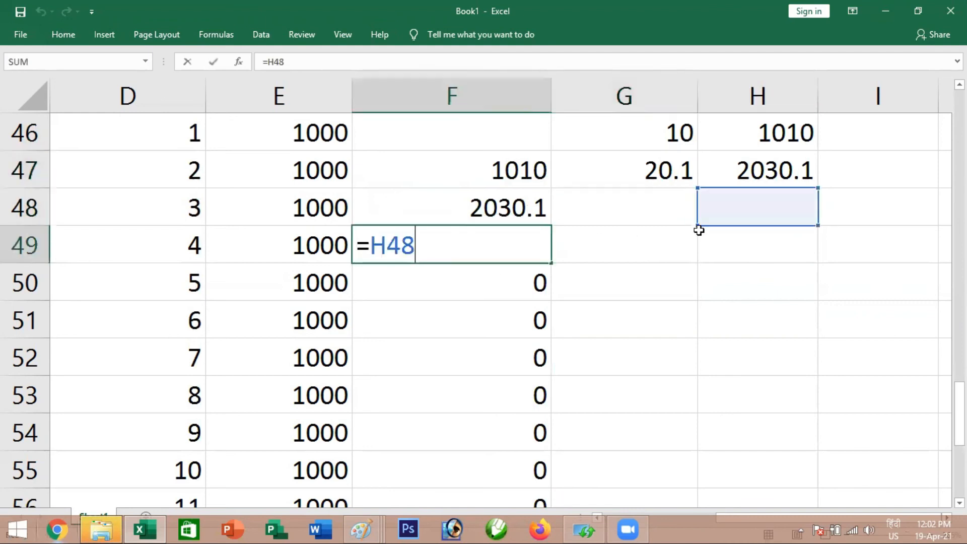
{"action": "key", "text": "Return"}
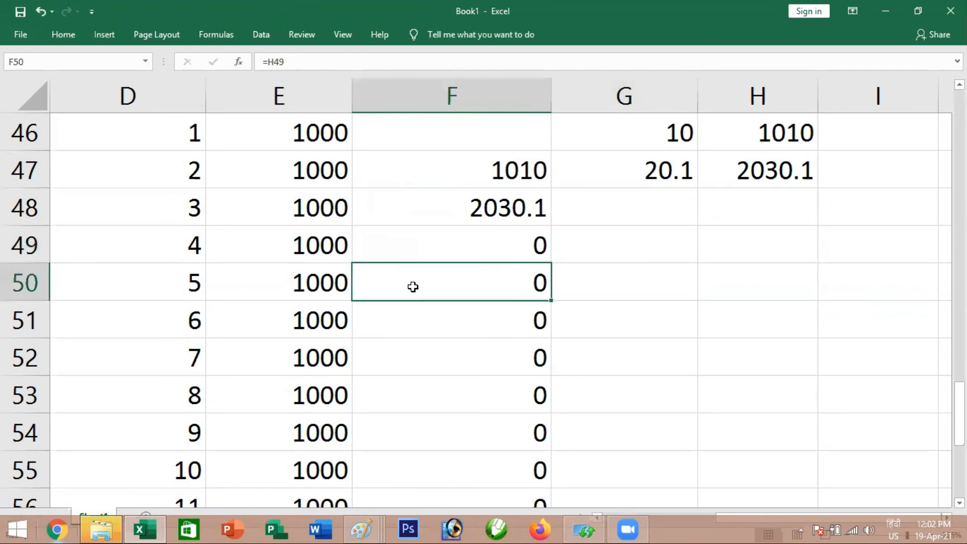
Fill the interest formula from G47 and the balance formula from H47 down to row 63
{"action": "left_click", "coordinate": [622, 180]}
{"action": "double_click", "coordinate": [697, 190]}
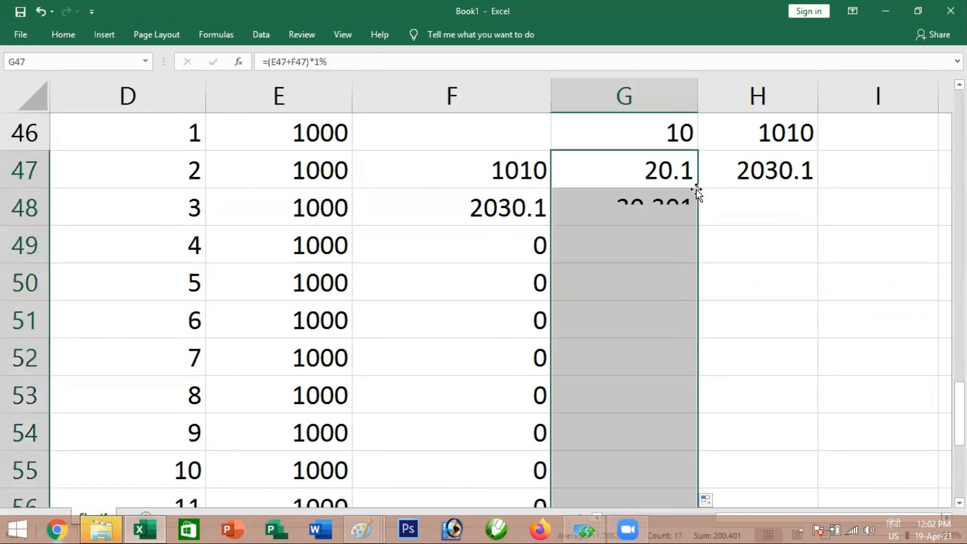
{"action": "left_click", "coordinate": [770, 173]}
{"action": "double_click", "coordinate": [819, 187]}
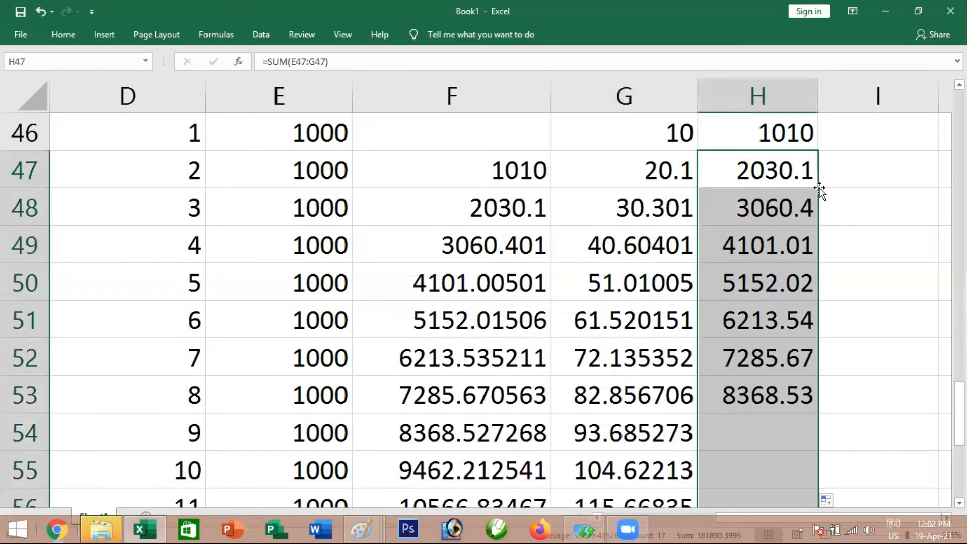
Examine the 18th month's row, comparing its deposit, previous-month amount and final balance in E63, F63 and H63
{"action": "scroll", "coordinate": [735, 247], "scroll_direction": "down", "scroll_amount": 5}
{"action": "scroll", "coordinate": [734, 245], "scroll_direction": "up", "scroll_amount": 2}
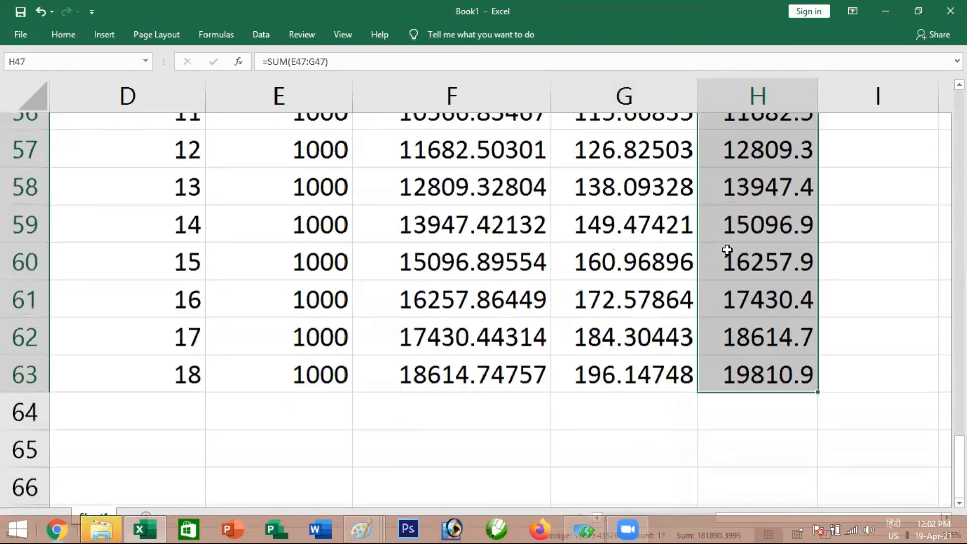
{"action": "scroll", "coordinate": [740, 281], "scroll_direction": "down", "scroll_amount": 1}
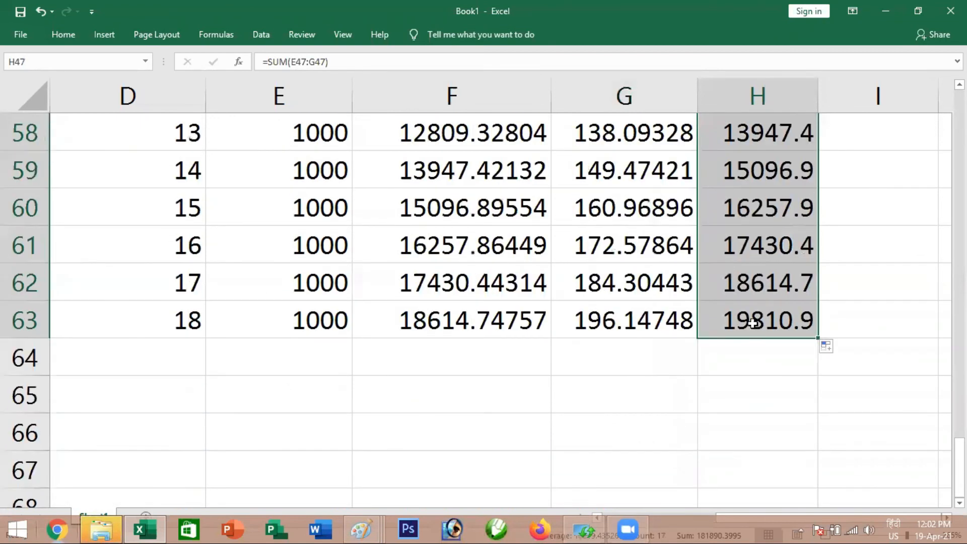
{"action": "left_click", "coordinate": [752, 323]}
{"action": "left_click", "coordinate": [180, 318]}
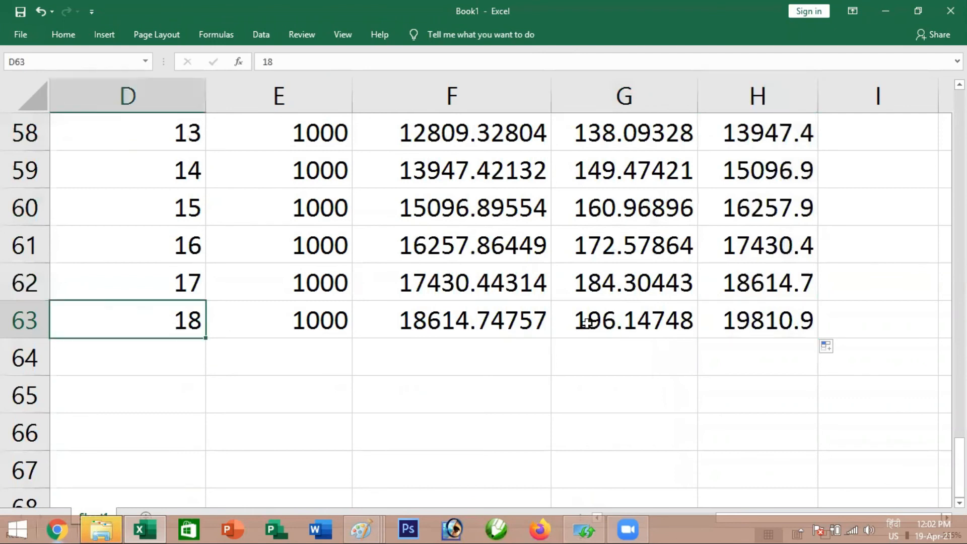
{"action": "left_click", "coordinate": [761, 321]}
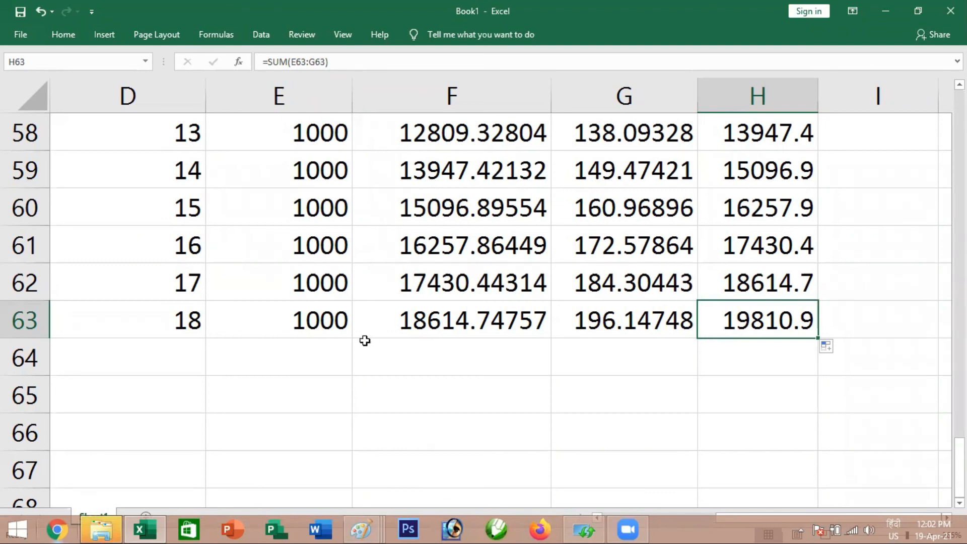
{"action": "left_click", "coordinate": [311, 321]}
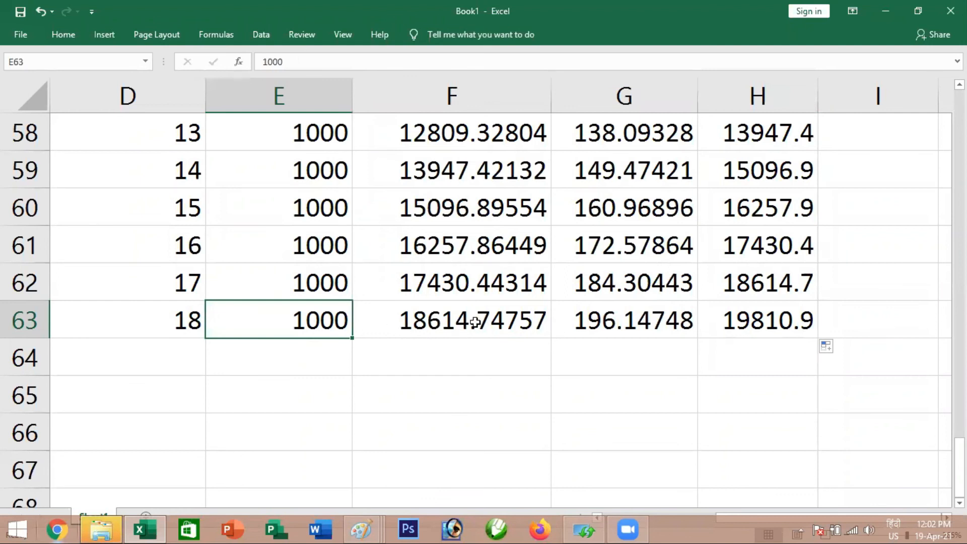
{"action": "left_click", "coordinate": [453, 324]}
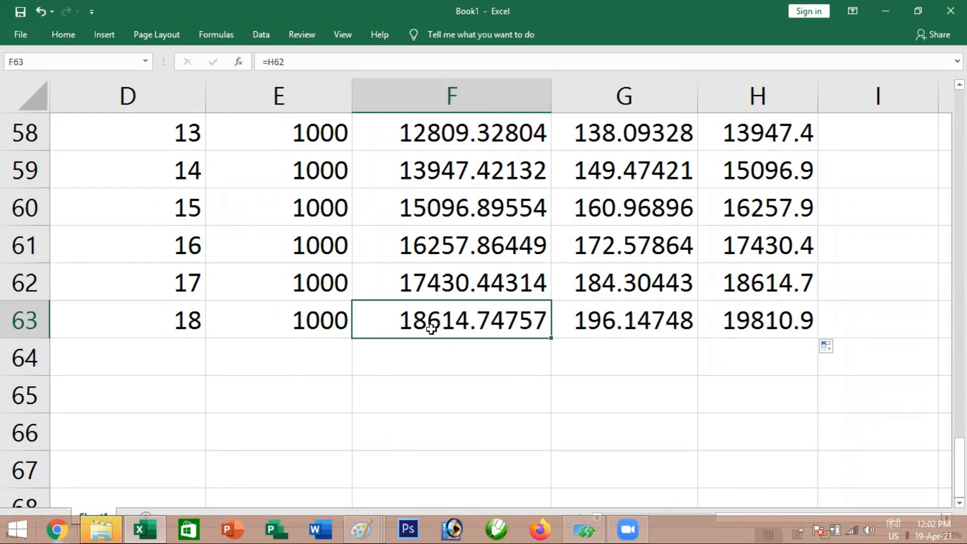
Inspect the deposit, previous-month and interest cells E63:G63 and the balance formula in H63 that sums them
{"action": "left_click", "coordinate": [301, 321]}
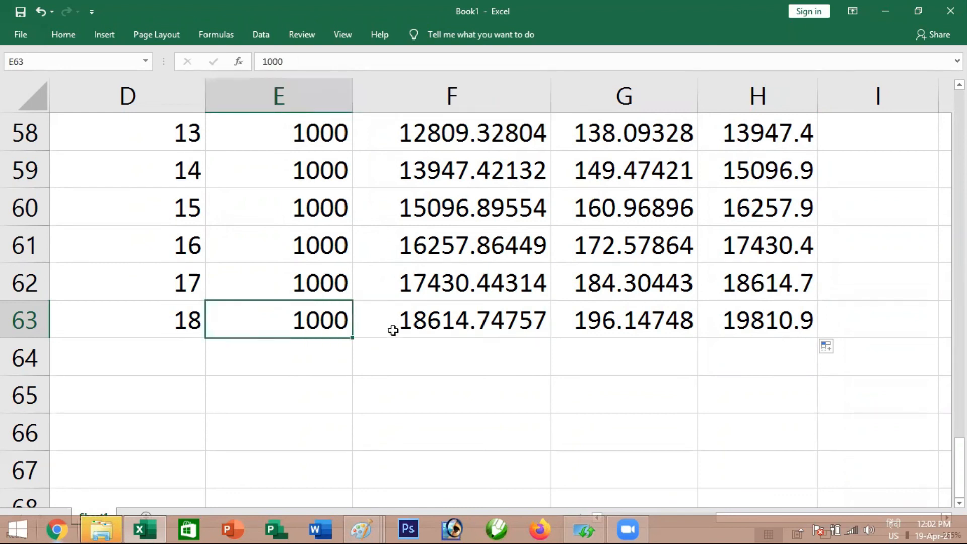
{"action": "left_click", "coordinate": [472, 331]}
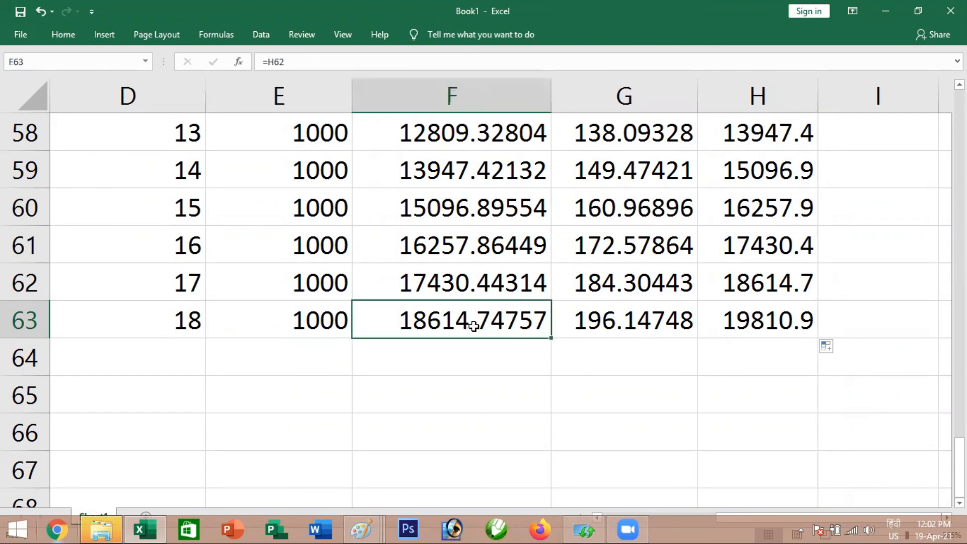
{"action": "left_click", "coordinate": [605, 321]}
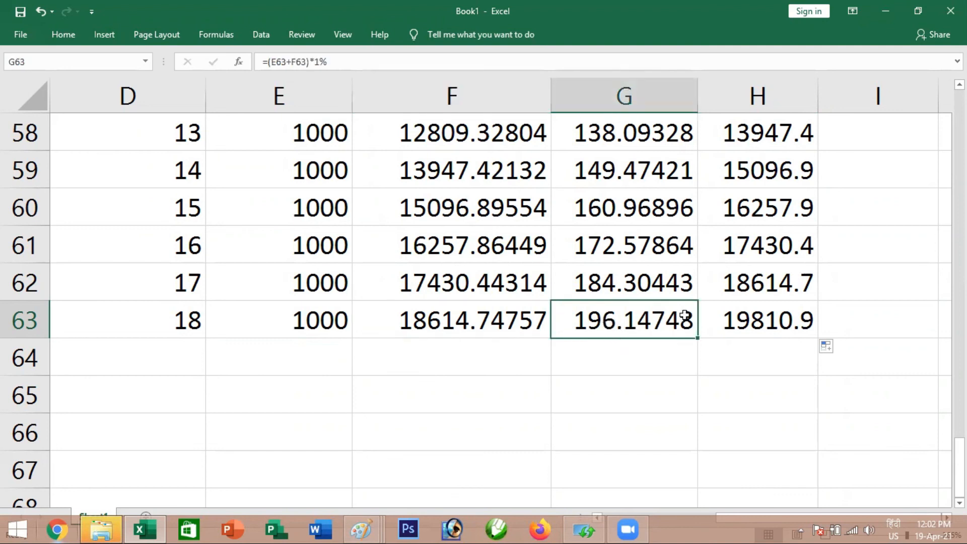
{"action": "left_click", "coordinate": [740, 320]}
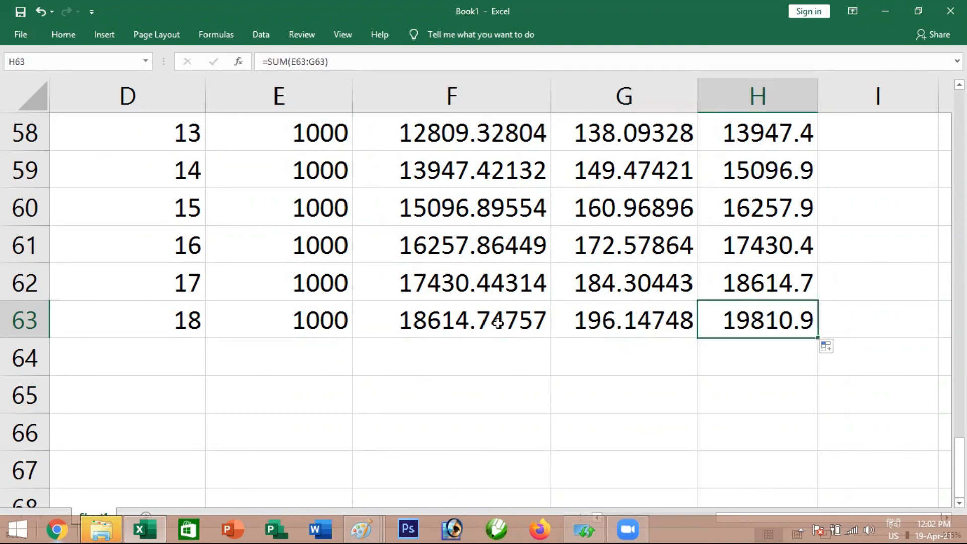
{"action": "left_click_drag", "start_coordinate": [308, 323], "coordinate": [604, 313]}
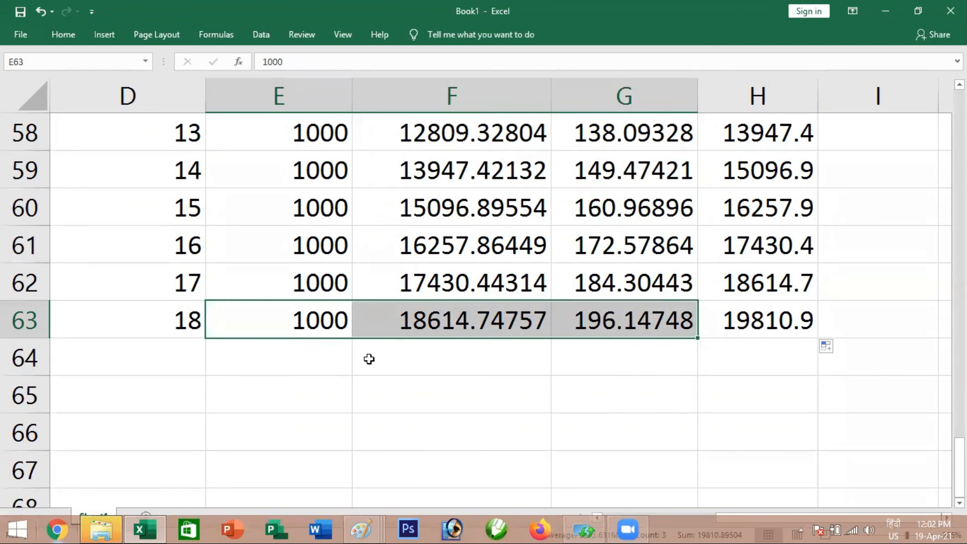
Total the monthly deposits E46:E63 in cell E64 with a SUM formula
{"action": "left_click", "coordinate": [316, 356]}
{"action": "key", "text": "alt+equal"}
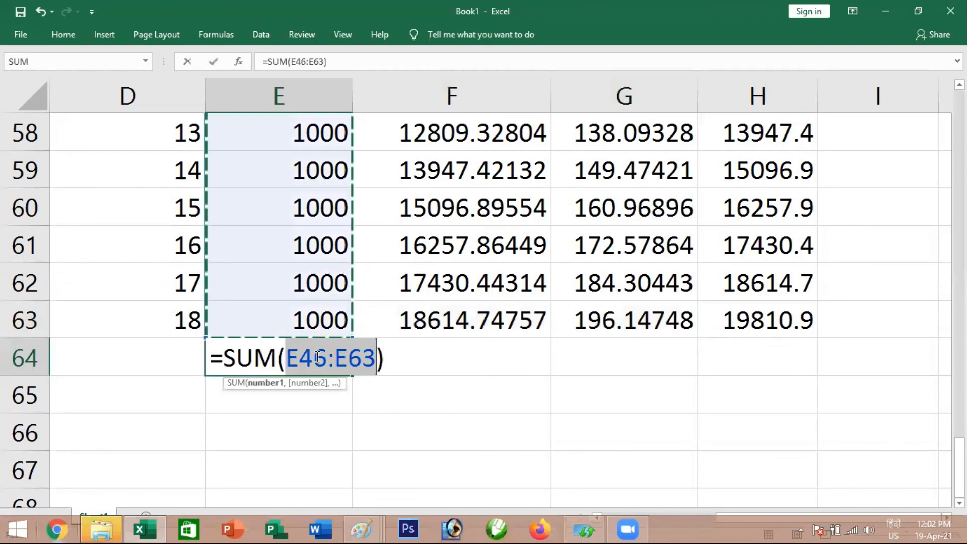
{"action": "key", "text": "Return"}
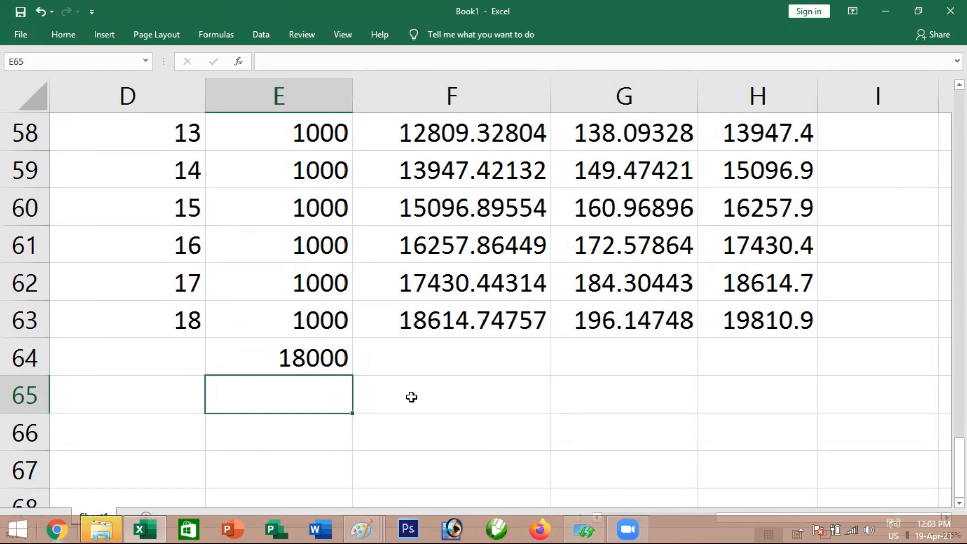
{"action": "left_click", "coordinate": [754, 316]}
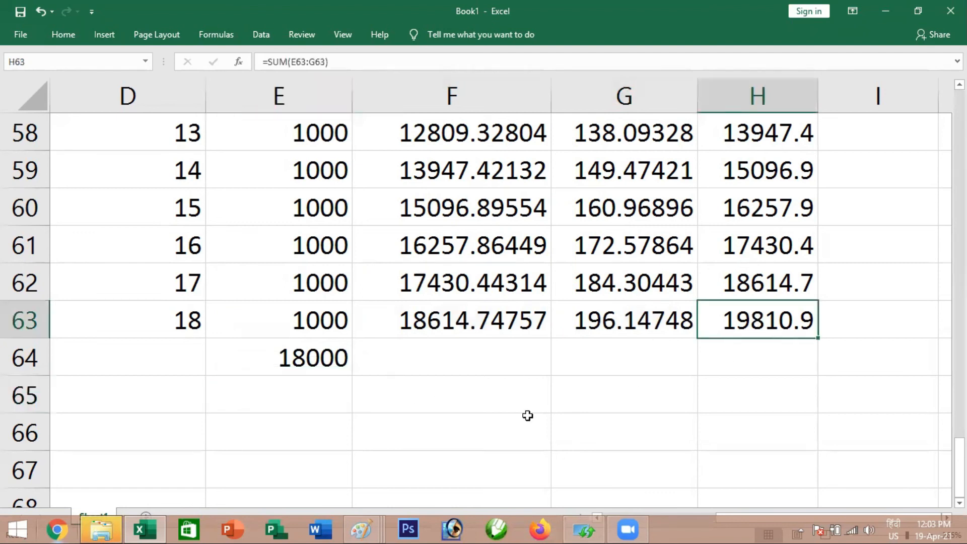
Enter the label "interest" in E66, below the deposit total
{"action": "left_click", "coordinate": [378, 429]}
{"action": "left_click", "coordinate": [328, 428]}
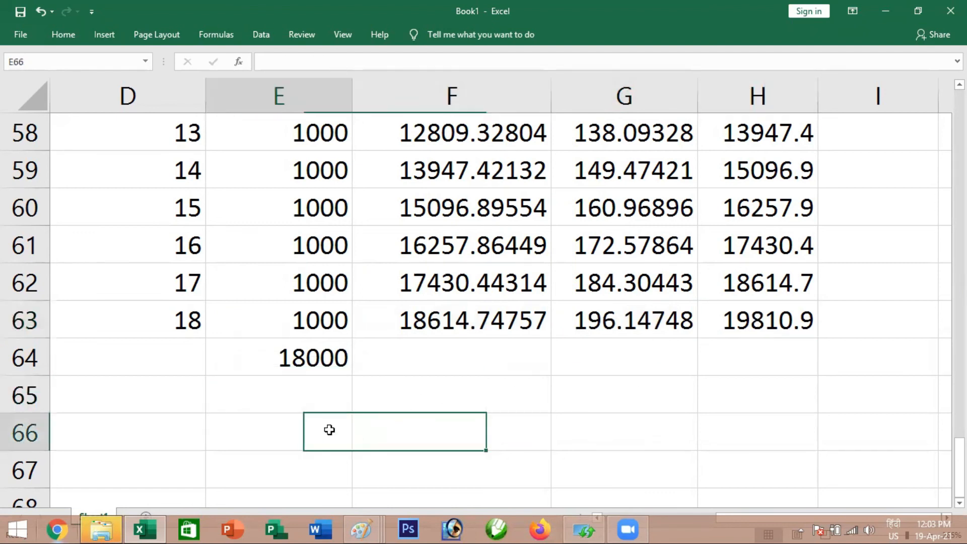
{"action": "type", "text": "interest"}
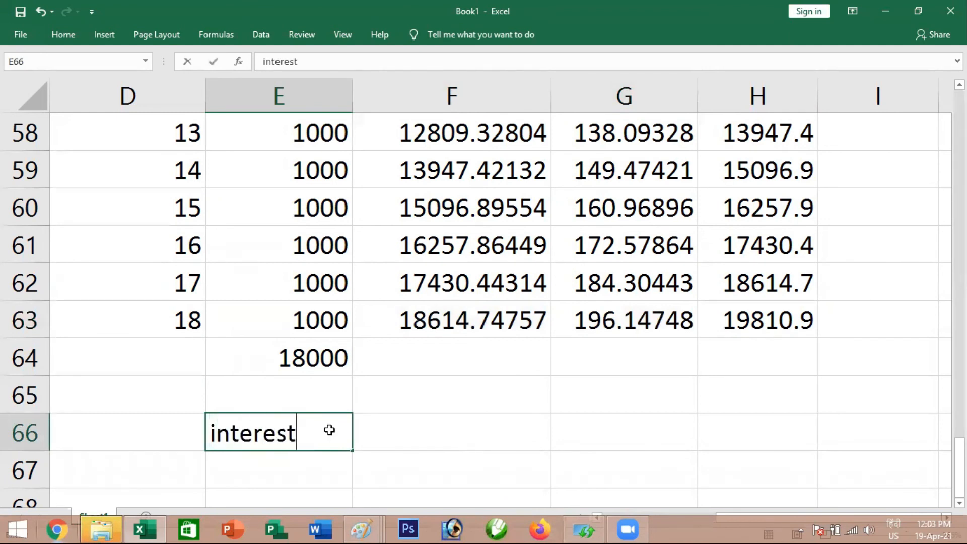
{"action": "key", "text": "Return"}
{"action": "key", "text": "Up"}
{"action": "key", "text": "Right"}
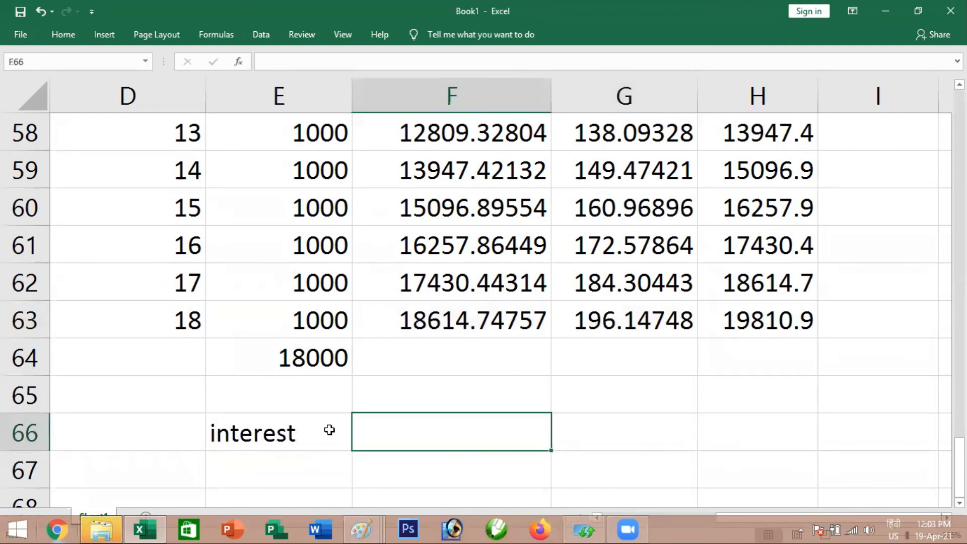
{"action": "left_click", "coordinate": [757, 317]}
{"action": "type", "text": "-"}
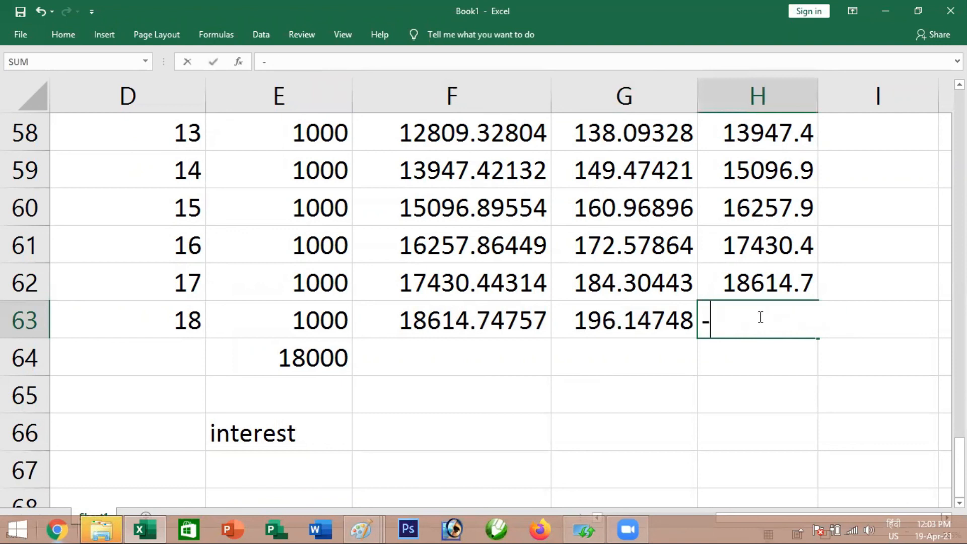
{"action": "key", "text": "ctrl+z"}
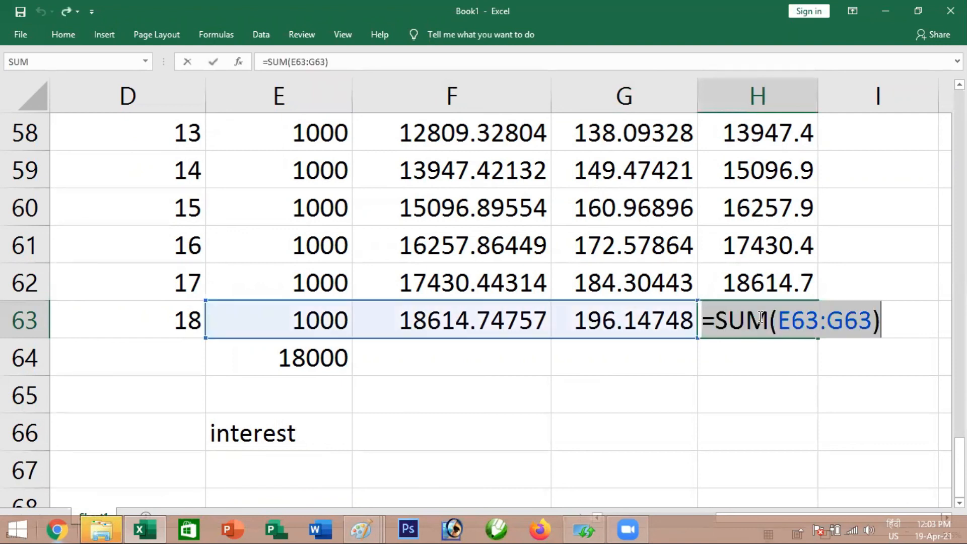
{"action": "key", "text": "Return"}
Calculate the total interest in F66 by subtracting the deposit total from the final balance with =H63-E64
{"action": "left_click", "coordinate": [406, 436]}
{"action": "type", "text": "="}
{"action": "left_click", "coordinate": [757, 320]}
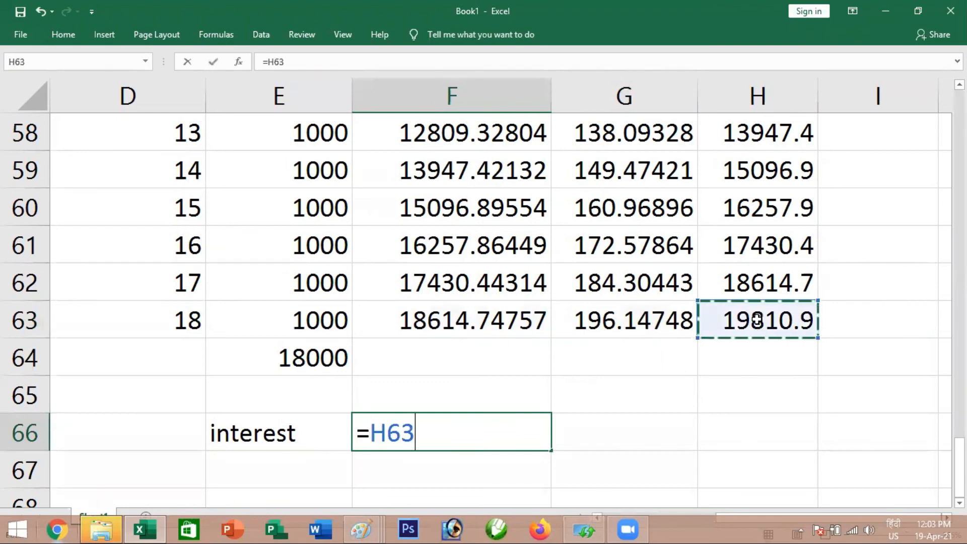
{"action": "type", "text": "-"}
{"action": "left_click", "coordinate": [306, 358]}
{"action": "key", "text": "Return"}
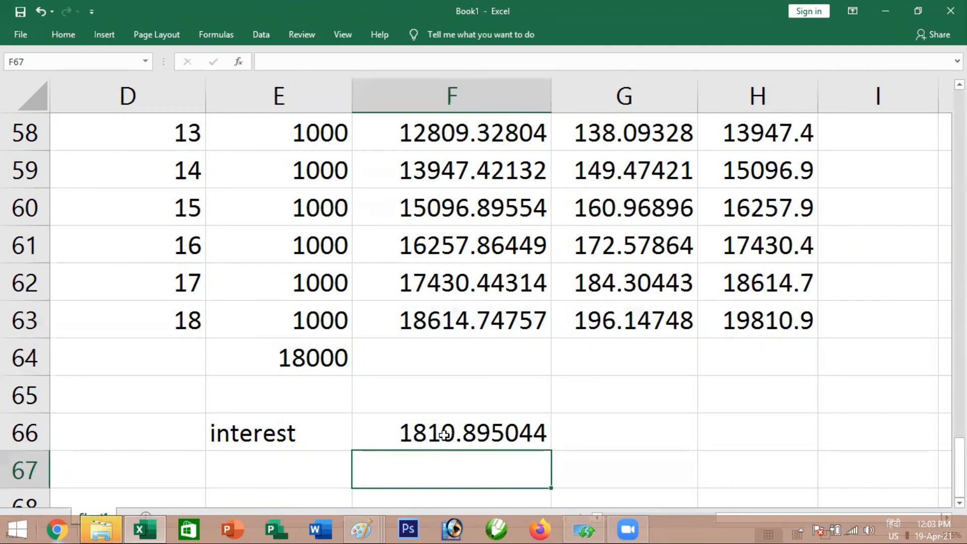
{"action": "left_click", "coordinate": [443, 433]}
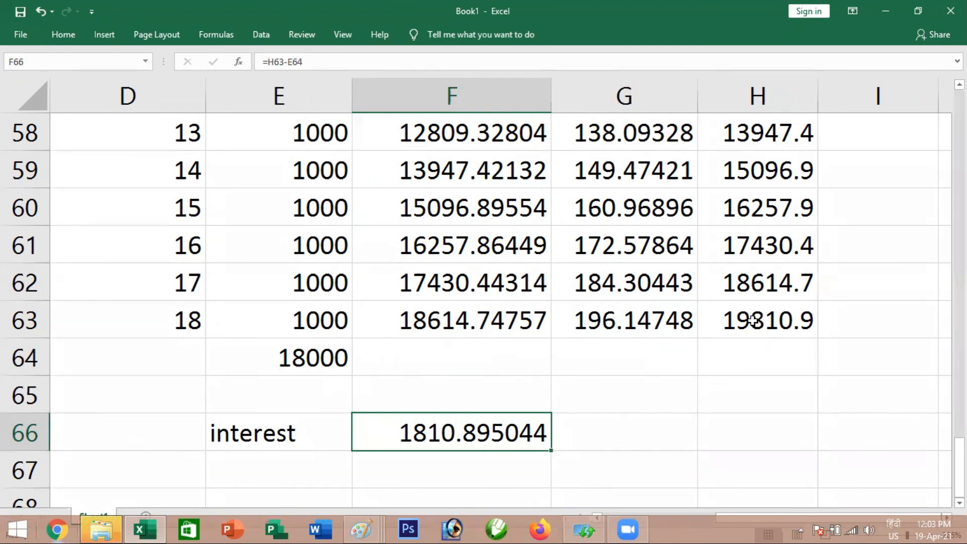
Examine the deposit table from month 1 to month 18, including the final balance in H63 and the interest in F66
{"action": "scroll", "coordinate": [723, 382], "scroll_direction": "up", "scroll_amount": 2}
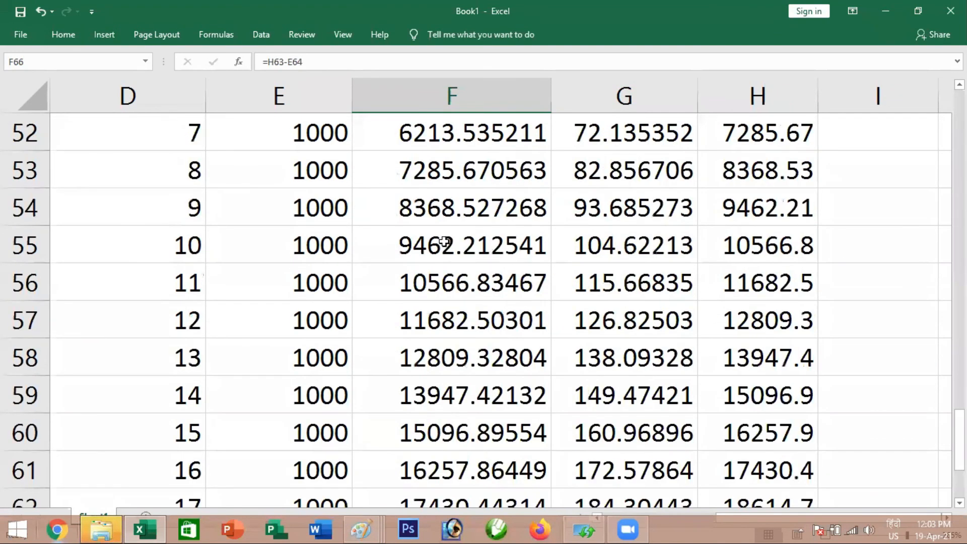
{"action": "scroll", "coordinate": [442, 244], "scroll_direction": "up", "scroll_amount": 2}
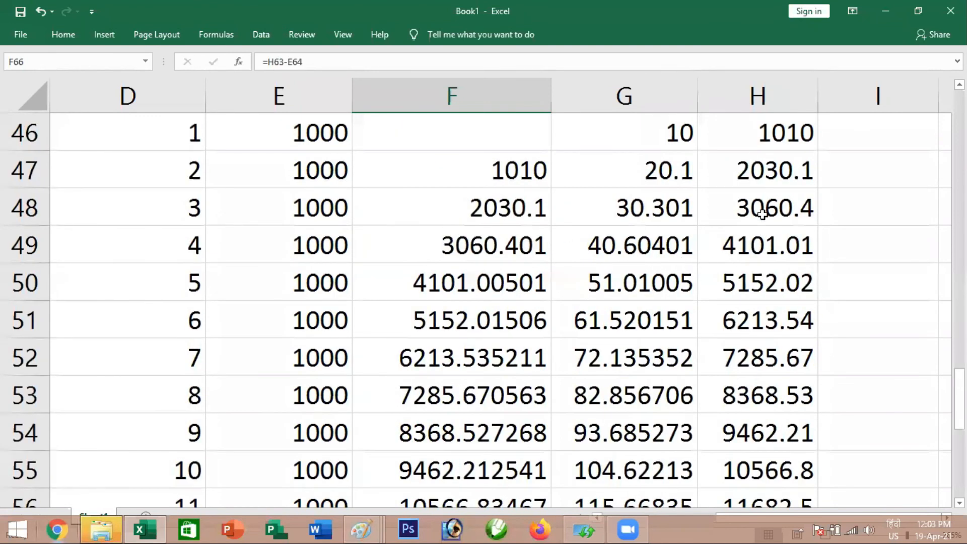
{"action": "key", "text": "Up"}
{"action": "key", "text": "Up"}
{"action": "key", "text": "Up"}
{"action": "key", "text": "Right"}
{"action": "key", "text": "Right"}
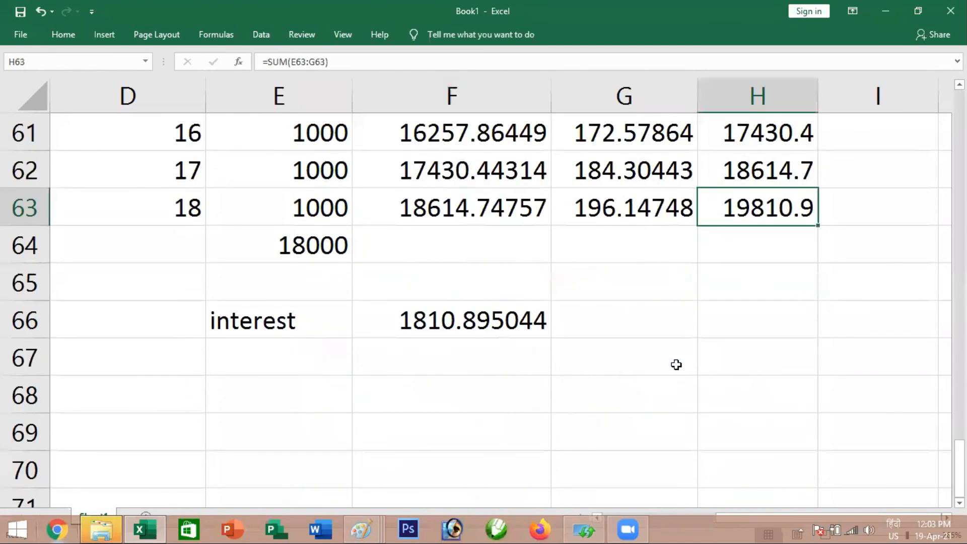
{"action": "scroll", "coordinate": [592, 316], "scroll_direction": "up", "scroll_amount": 2}
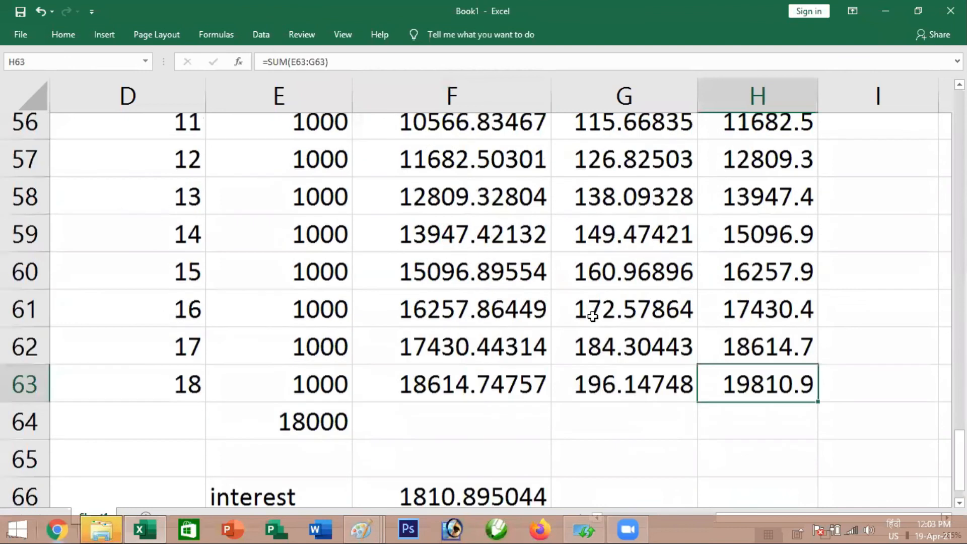
{"action": "scroll", "coordinate": [592, 316], "scroll_direction": "down", "scroll_amount": 4}
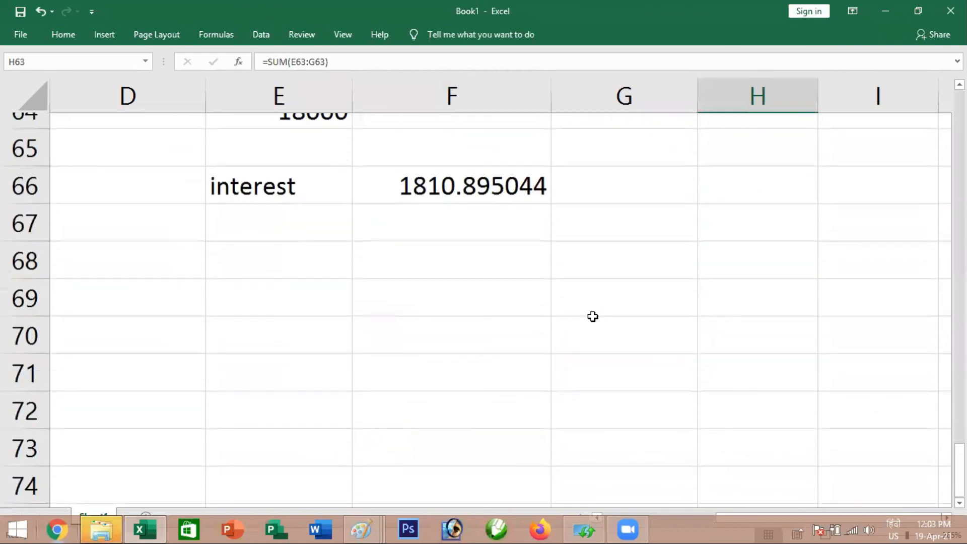
{"action": "scroll", "coordinate": [441, 255], "scroll_direction": "up", "scroll_amount": 2}
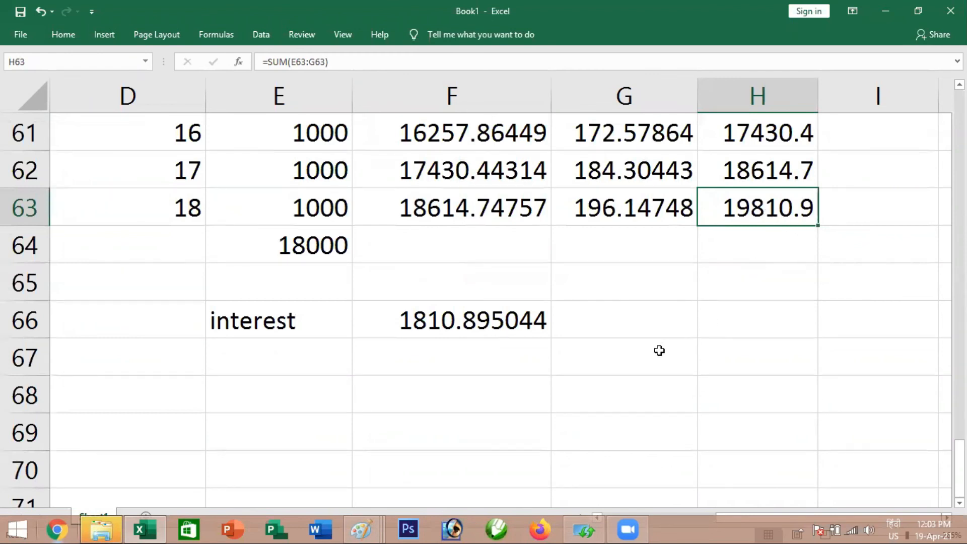
{"action": "scroll", "coordinate": [564, 325], "scroll_direction": "up", "scroll_amount": 5}
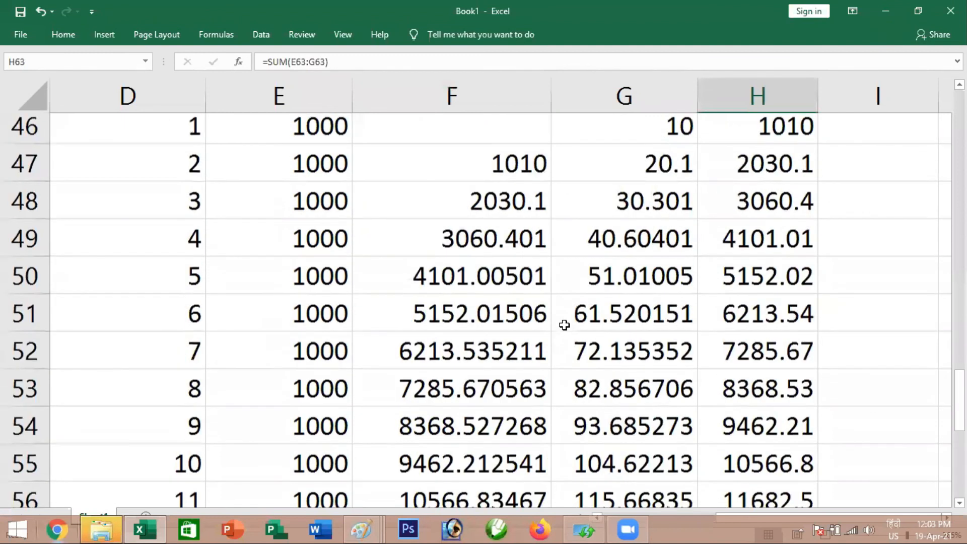
{"action": "scroll", "coordinate": [465, 317], "scroll_direction": "up", "scroll_amount": 1}
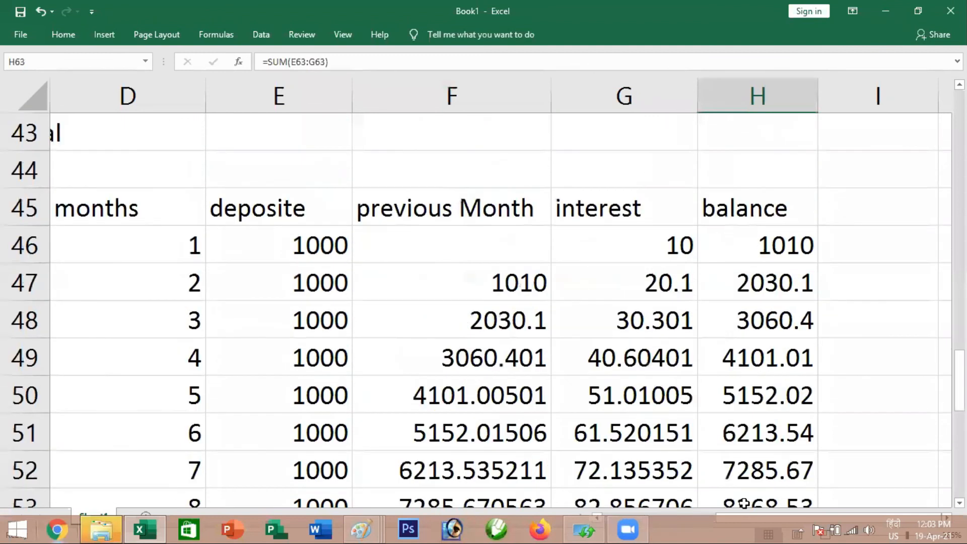
Select the empty cell E41 beside the monthly deposit, month count and annual rate above the table
{"action": "left_click", "coordinate": [145, 173]}
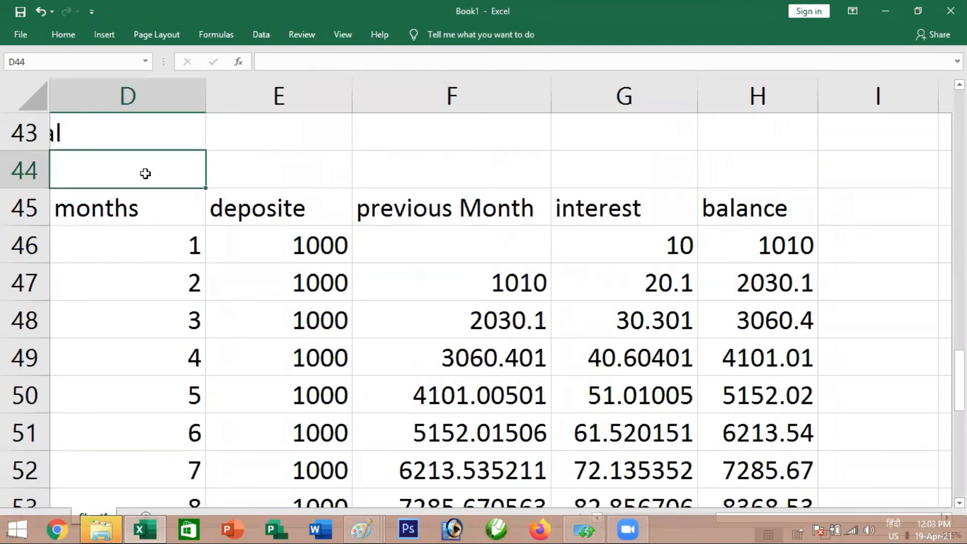
{"action": "key", "text": "Left"}
{"action": "key", "text": "Left"}
{"action": "key", "text": "Left"}
{"action": "scroll", "coordinate": [312, 221], "scroll_direction": "up", "scroll_amount": 2}
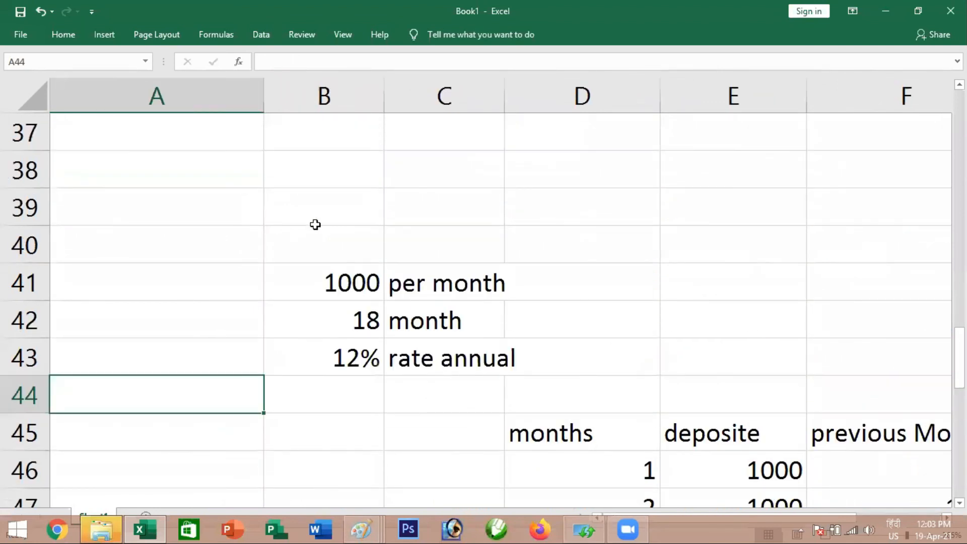
{"action": "left_click", "coordinate": [714, 284]}
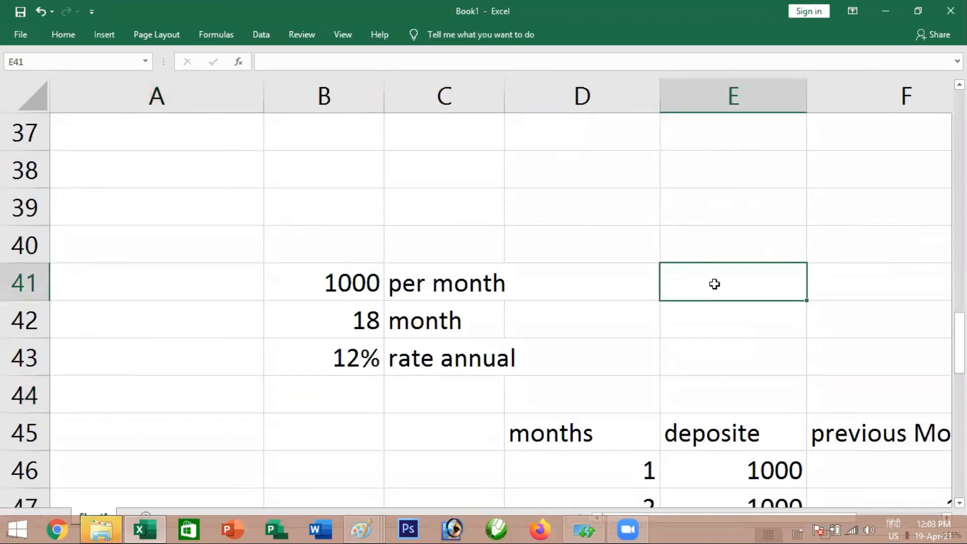
{"action": "type", "text": "=pv"}
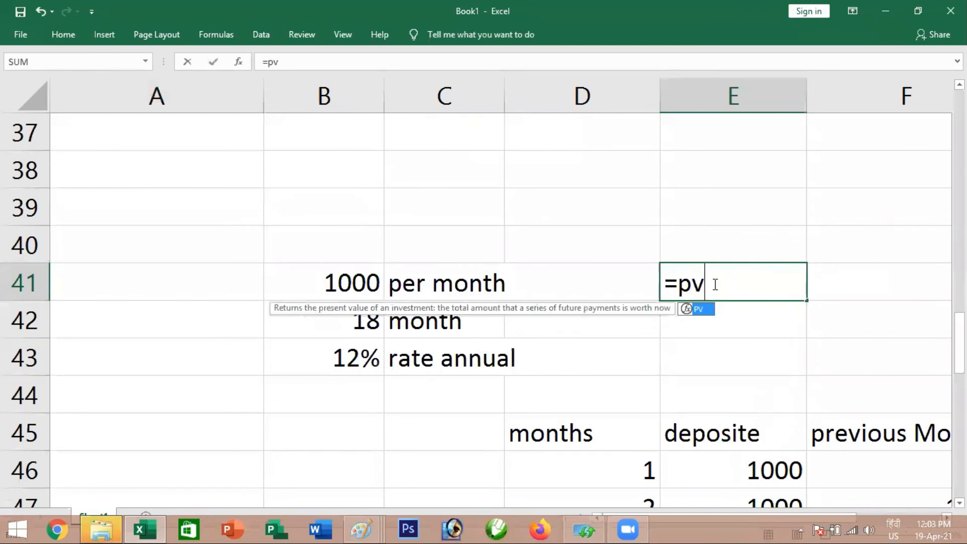
{"action": "key", "text": "Tab"}
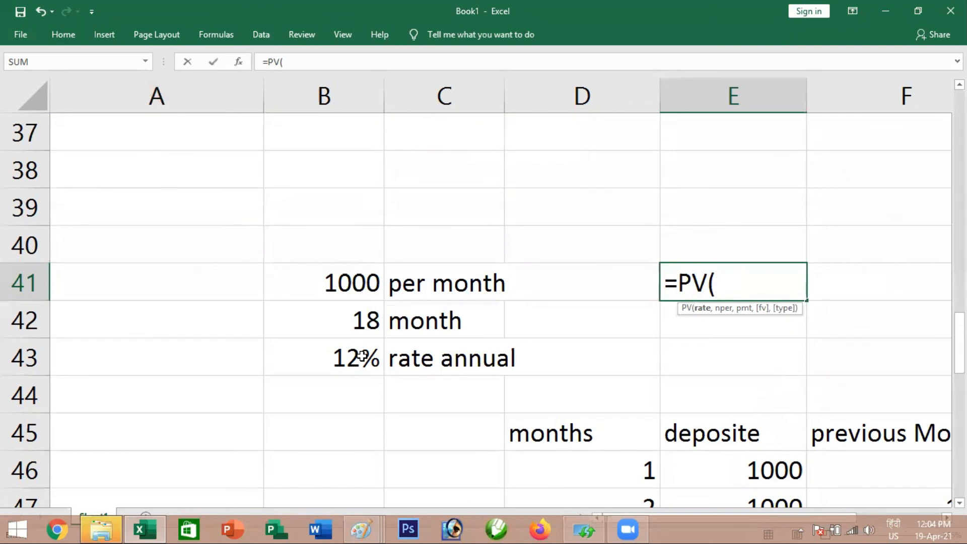
{"action": "type", "text": "1"}
{"action": "type", "text": "%"}
{"action": "key", "text": "BackSpace"}
{"action": "key", "text": "BackSpace"}
{"action": "key", "text": "BackSpace"}
{"action": "key", "text": "BackSpace"}
{"action": "key", "text": "BackSpace"}
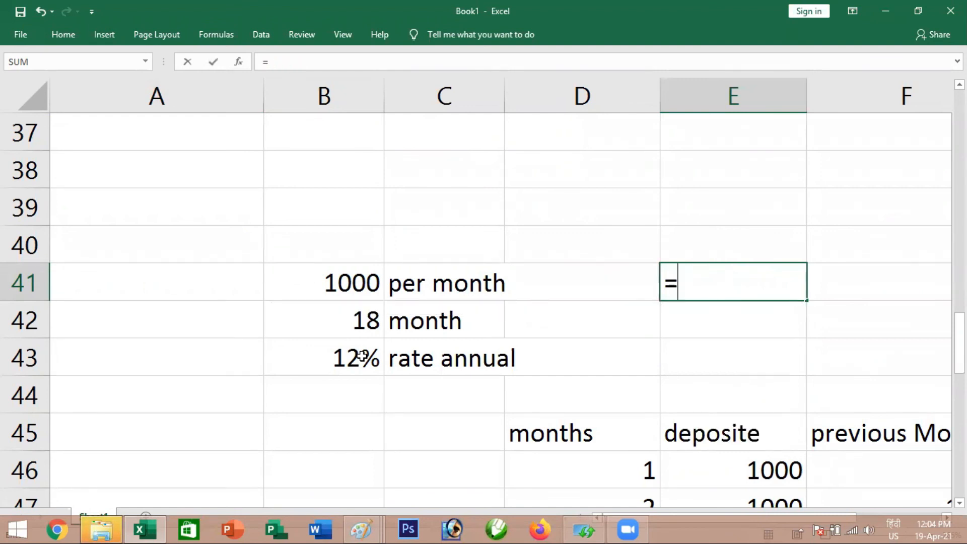
Start an FV formula in E41 with a 1% monthly rate and 18 periods
{"action": "type", "text": "fv"}
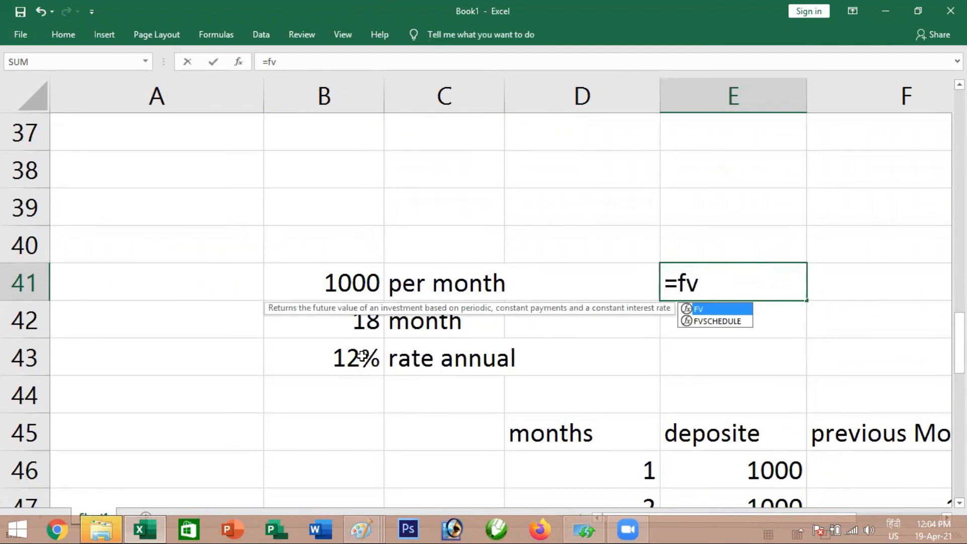
{"action": "key", "text": "Tab"}
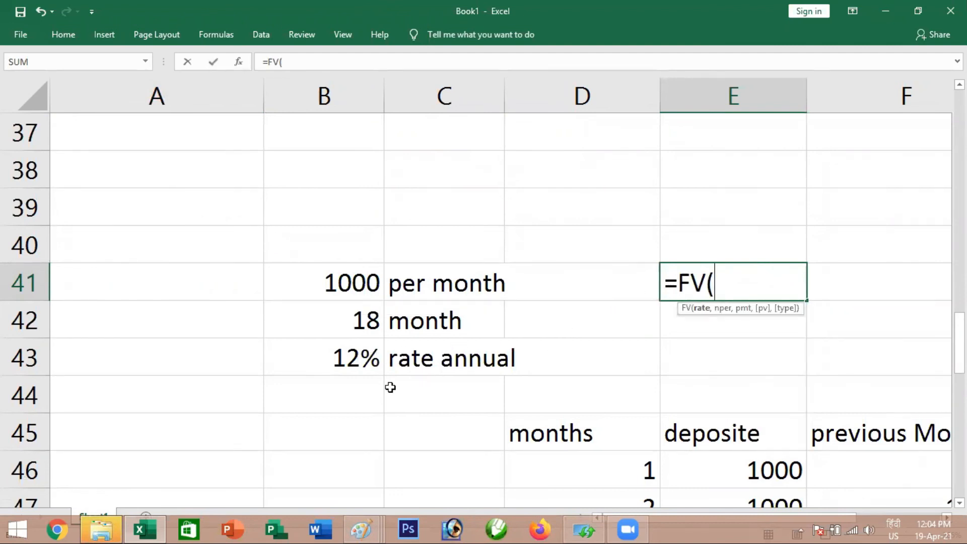
{"action": "type", "text": "1%"}
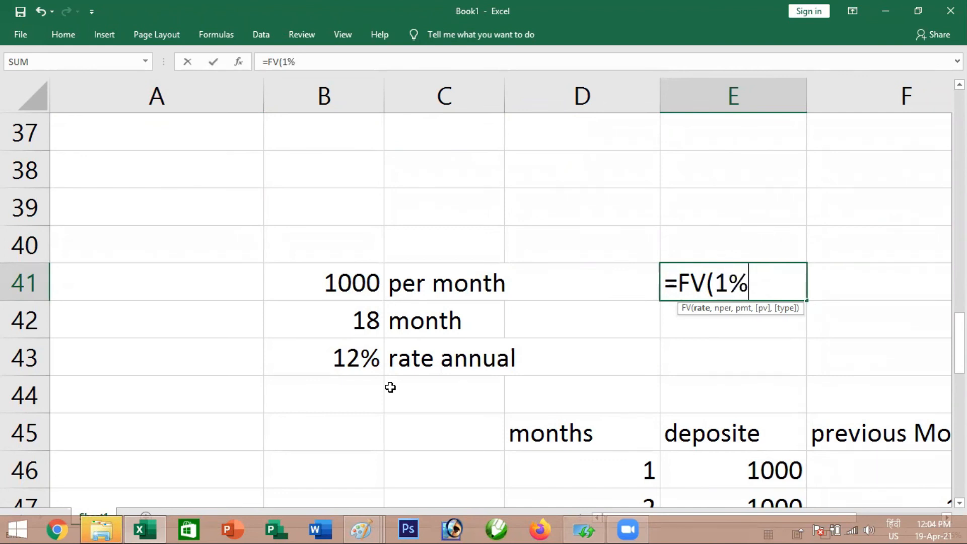
{"action": "type", "text": ","}
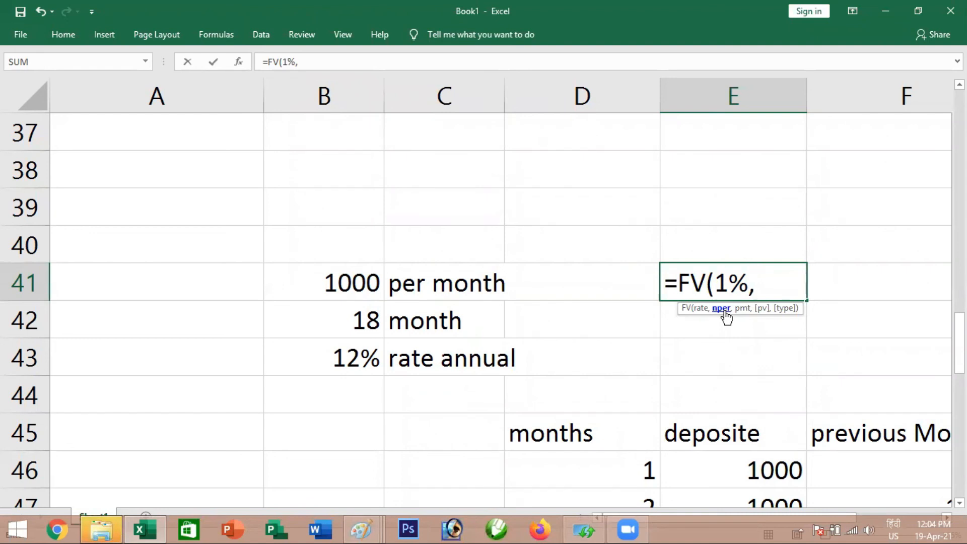
{"action": "type", "text": "1"}
{"action": "type", "text": "111118"}
{"action": "key", "text": "BackSpace"}
{"action": "key", "text": "BackSpace"}
{"action": "key", "text": "BackSpace"}
{"action": "key", "text": "BackSpace"}
{"action": "key", "text": "BackSpace"}
{"action": "key", "text": "BackSpace"}
{"action": "type", "text": "8,"}
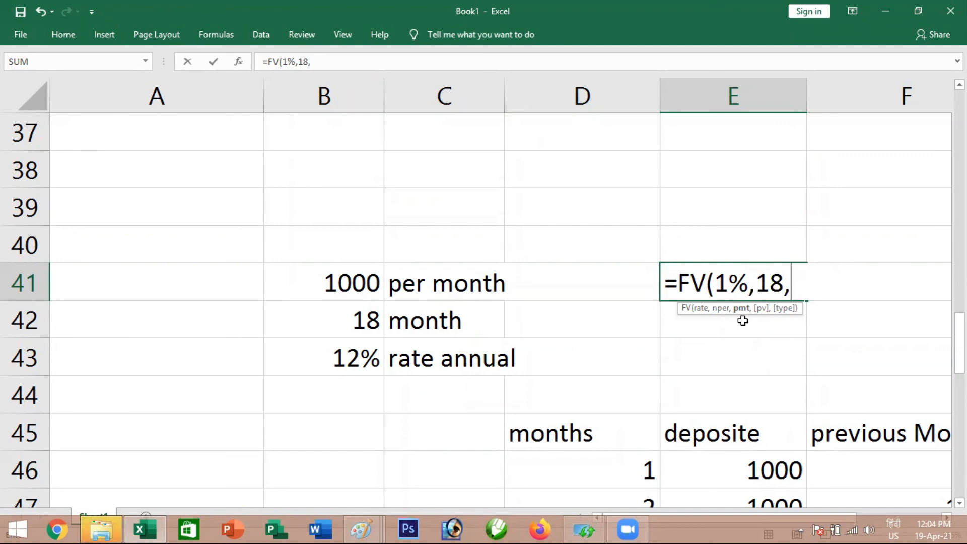
Complete the E41 formula with a -1000 payment, an empty present value and type 1, giving =FV(1%,18,-1000,,1)
{"action": "type", "text": "1000"}
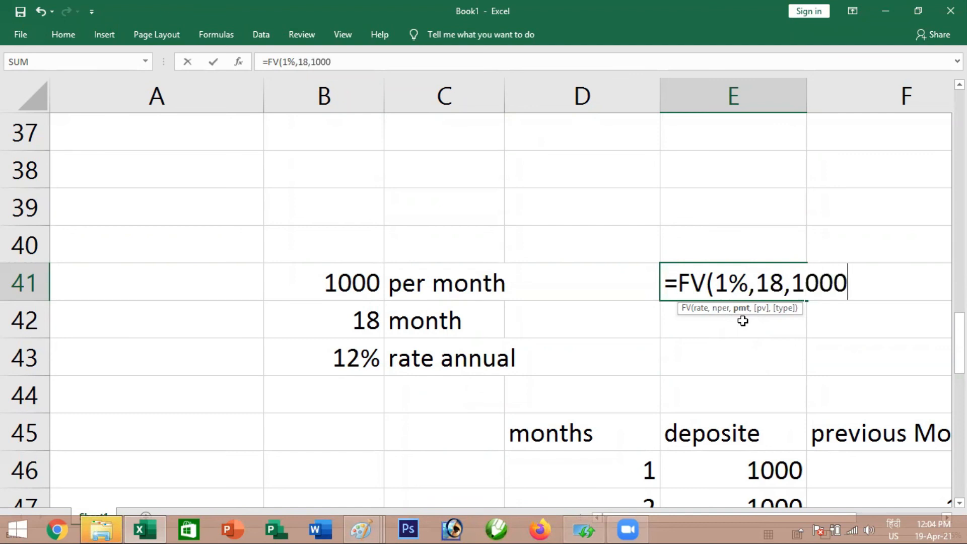
{"action": "left_click", "coordinate": [790, 287]}
{"action": "type", "text": "-"}
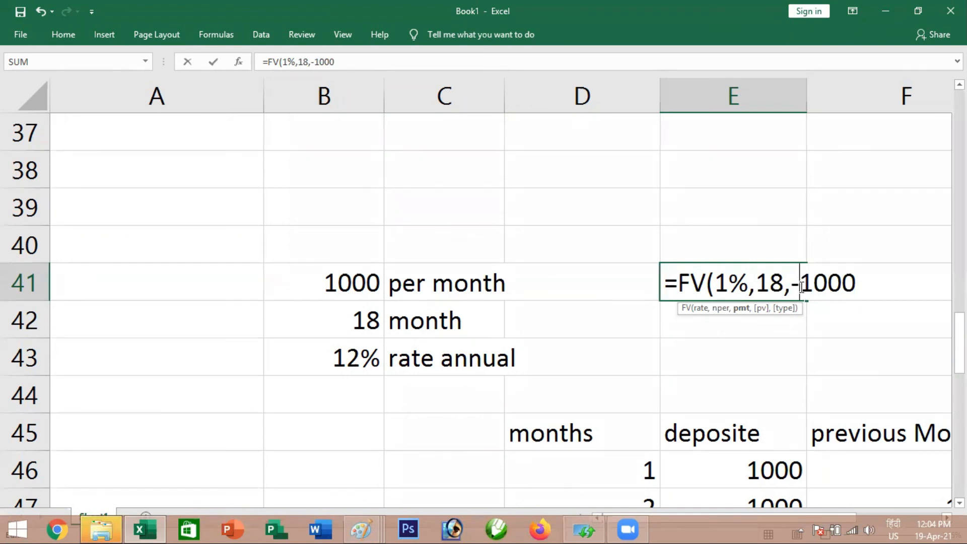
{"action": "left_click", "coordinate": [876, 282]}
{"action": "type", "text": ","}
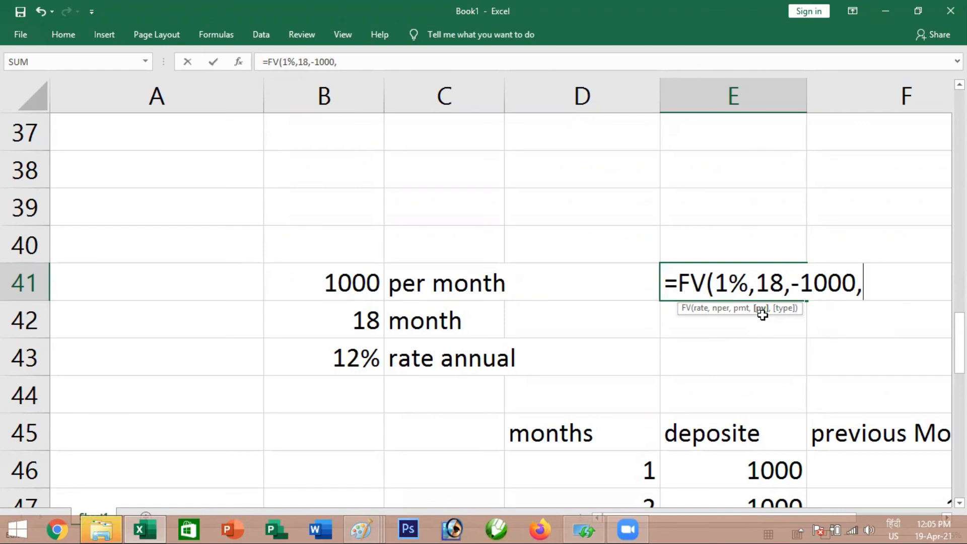
{"action": "type", "text": ","}
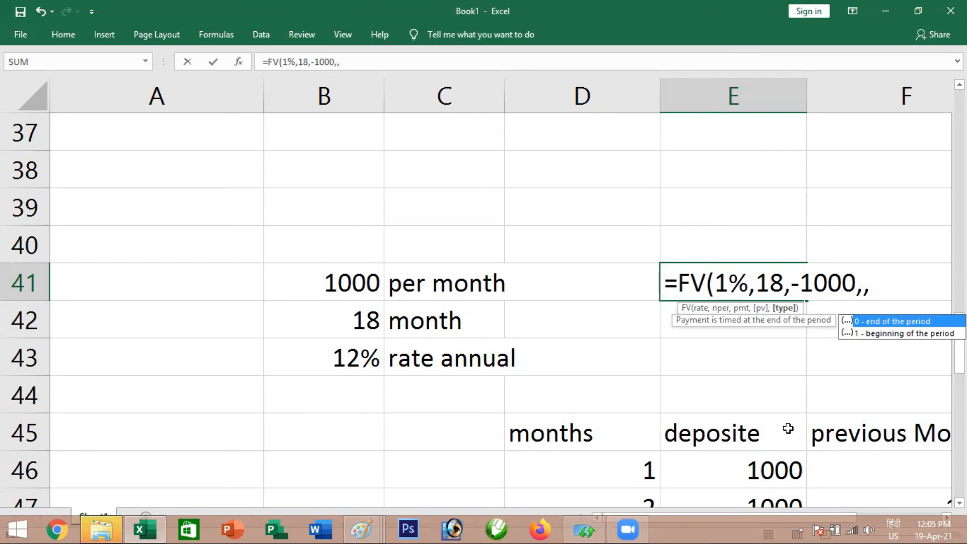
{"action": "type", "text": "1"}
{"action": "key", "text": "ctrl+Return"}
Check the month 18 balance in H63 of the deposit table against the FV result
{"action": "scroll", "coordinate": [720, 280], "scroll_direction": "down", "scroll_amount": 3}
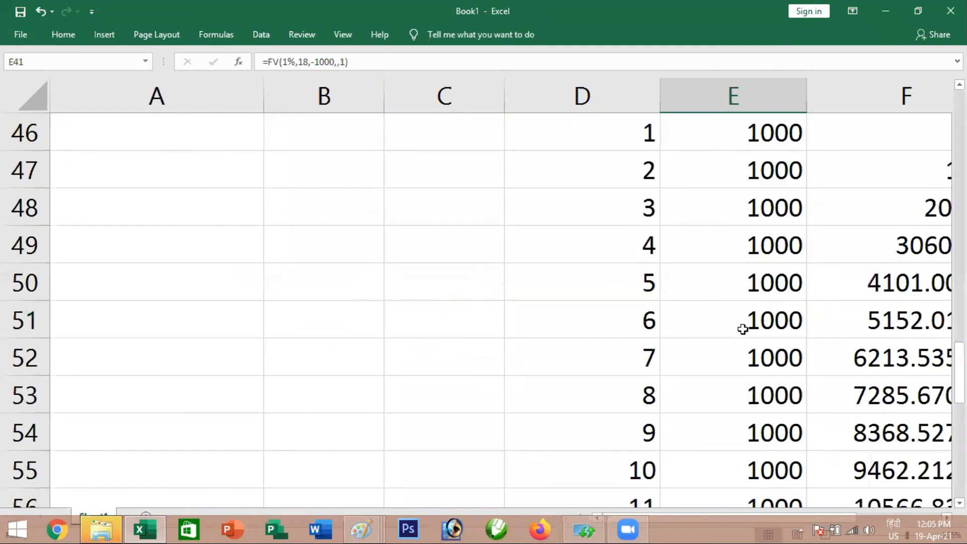
{"action": "scroll", "coordinate": [743, 330], "scroll_direction": "down", "scroll_amount": 5}
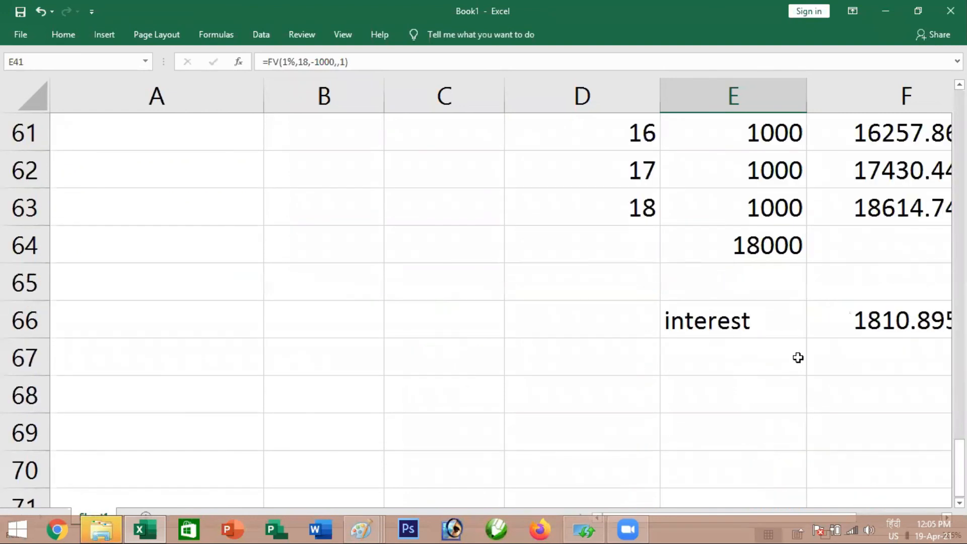
{"action": "scroll", "coordinate": [824, 278], "scroll_direction": "right", "scroll_amount": 3}
{"action": "left_click", "coordinate": [824, 278]}
{"action": "key", "text": "Up"}
{"action": "key", "text": "Up"}
{"action": "key", "text": "Left"}
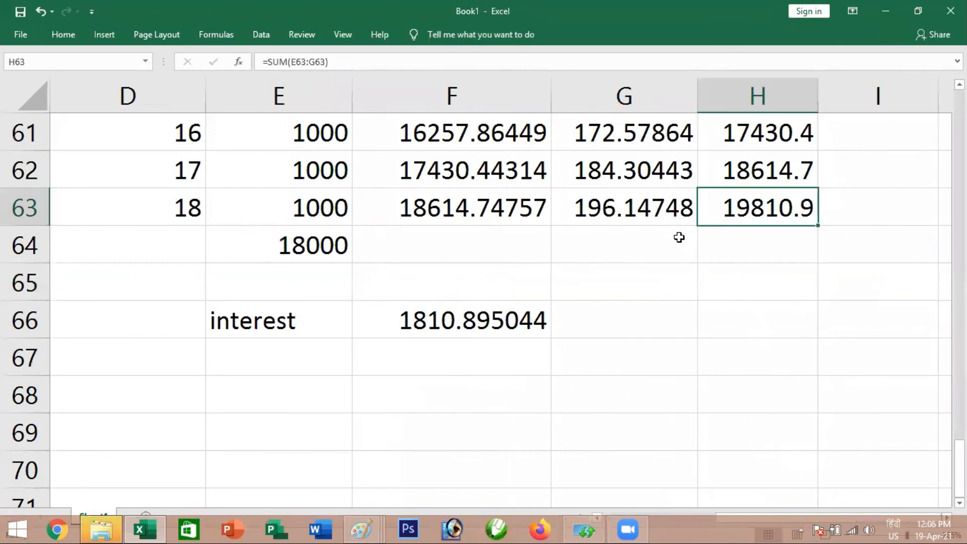
Place E41's FV formula in H65, below the final balance, and fit column H's width to its contents
{"action": "scroll", "coordinate": [557, 207], "scroll_direction": "up", "scroll_amount": 8}
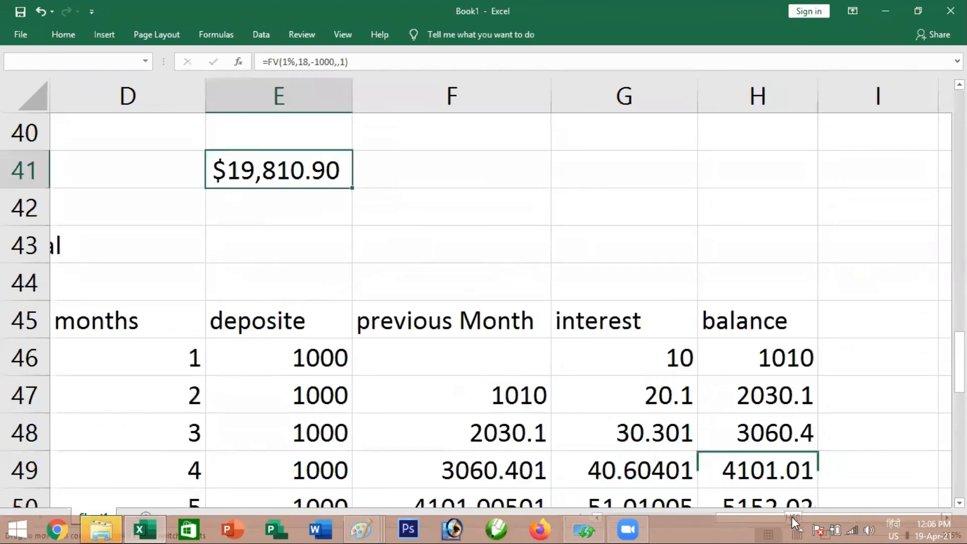
{"action": "left_click_drag", "start_coordinate": [793, 521], "coordinate": [771, 384]}
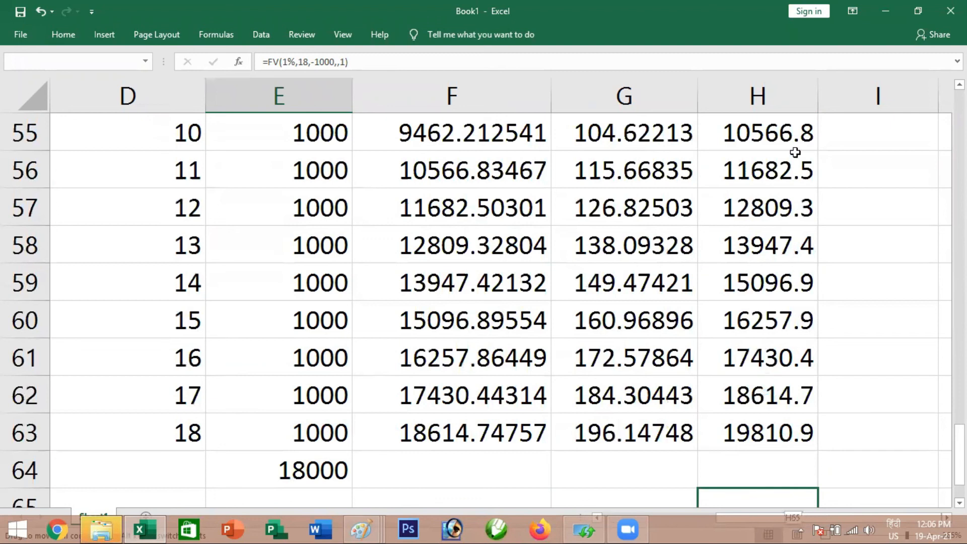
{"action": "double_click", "coordinate": [819, 84]}
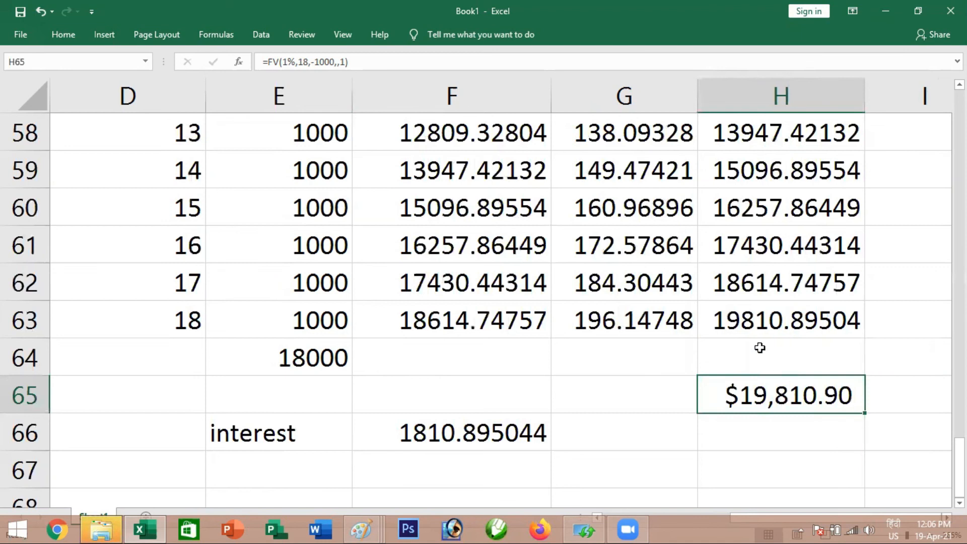
Compare the final balance in H63 with the FV result in H65, and examine the deposit rows around month 12
{"action": "left_click", "coordinate": [752, 319]}
{"action": "left_click", "coordinate": [759, 400]}
{"action": "scroll", "coordinate": [750, 335], "scroll_direction": "up", "scroll_amount": 2}
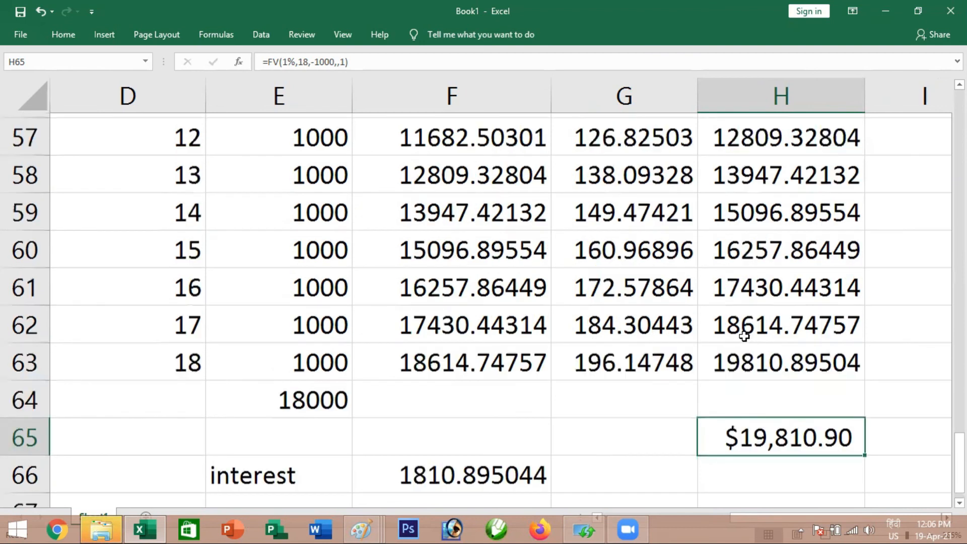
{"action": "left_click", "coordinate": [312, 249]}
{"action": "left_click", "coordinate": [312, 324]}
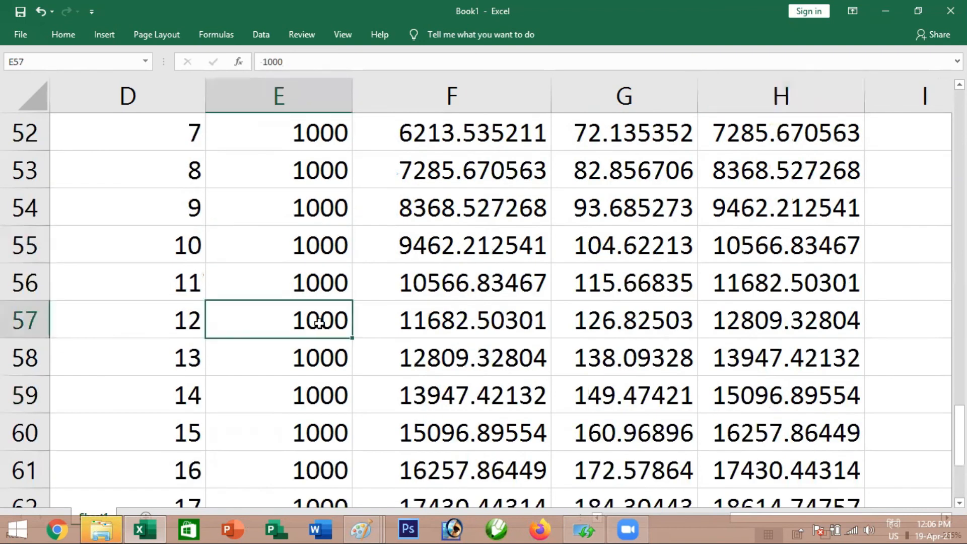
{"action": "scroll", "coordinate": [482, 314], "scroll_direction": "up", "scroll_amount": 1}
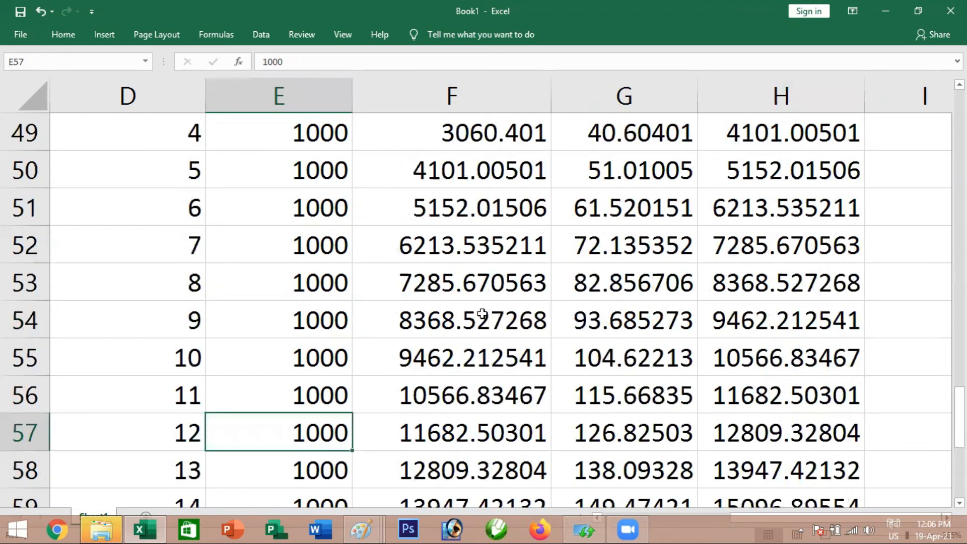
{"action": "scroll", "coordinate": [482, 315], "scroll_direction": "down", "scroll_amount": 2}
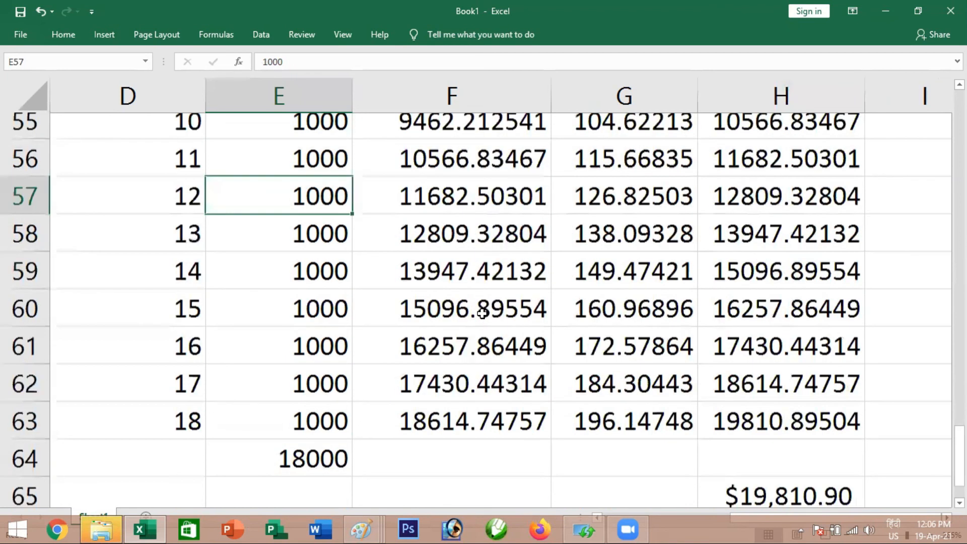
{"action": "scroll", "coordinate": [635, 345], "scroll_direction": "down", "scroll_amount": 1}
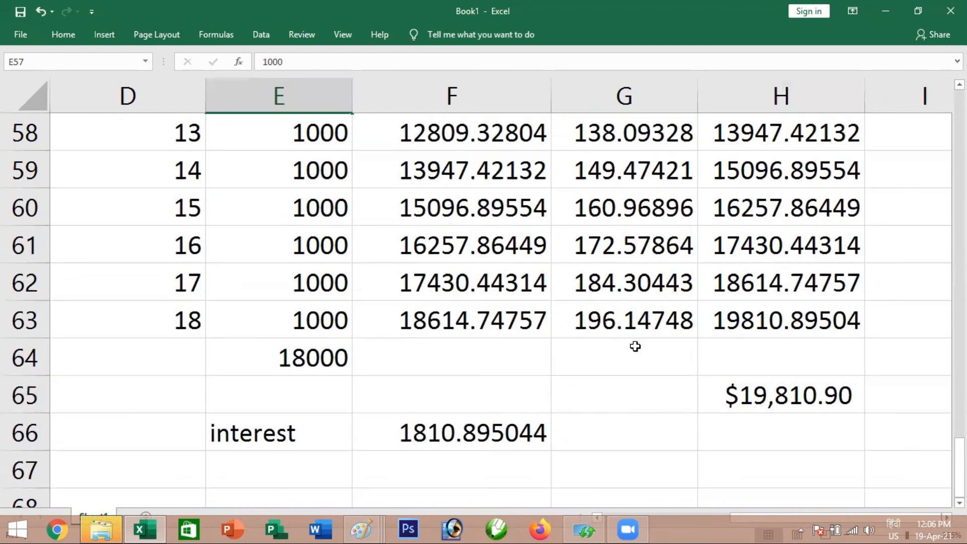
Change the number of periods in H65's FV formula to 12
{"action": "double_click", "coordinate": [766, 396]}
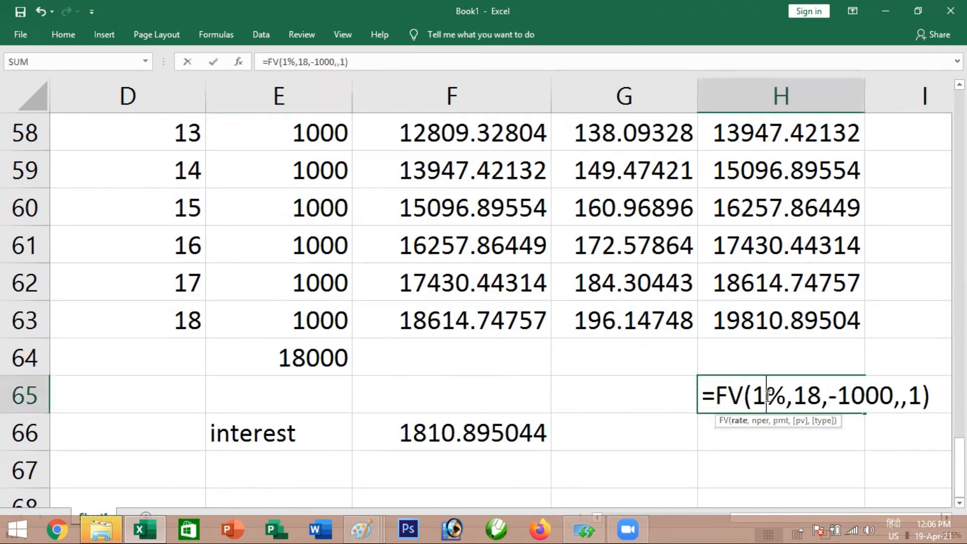
{"action": "left_click", "coordinate": [820, 396]}
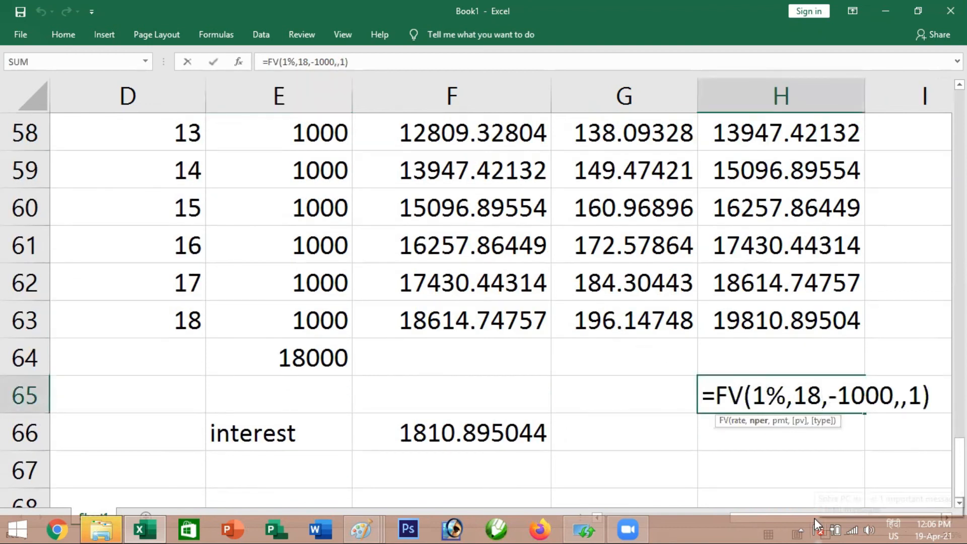
{"action": "key", "text": "BackSpace"}
{"action": "type", "text": "2"}
{"action": "key", "text": "Return"}
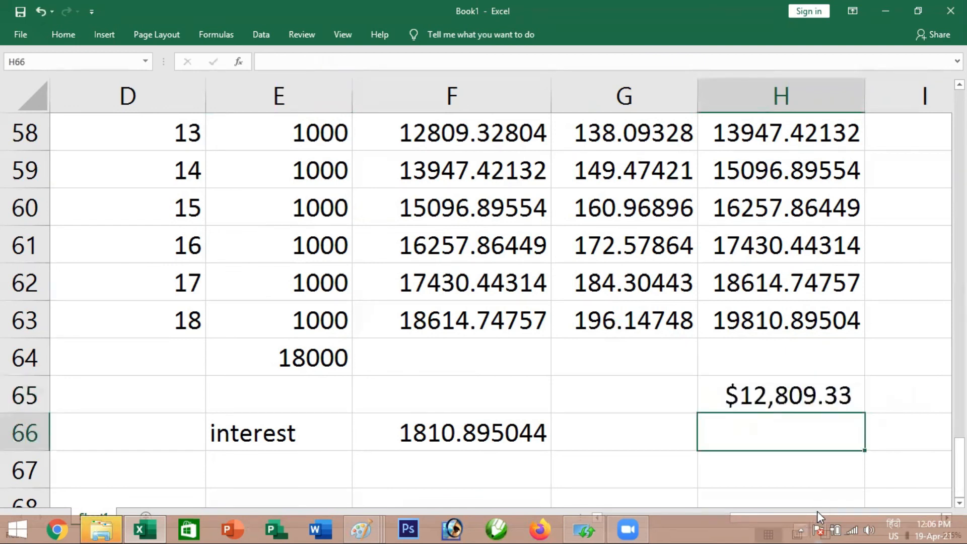
Compare the month 12 balance in H57 with the 12-period FV result in H65
{"action": "scroll", "coordinate": [509, 210], "scroll_direction": "up", "scroll_amount": 1}
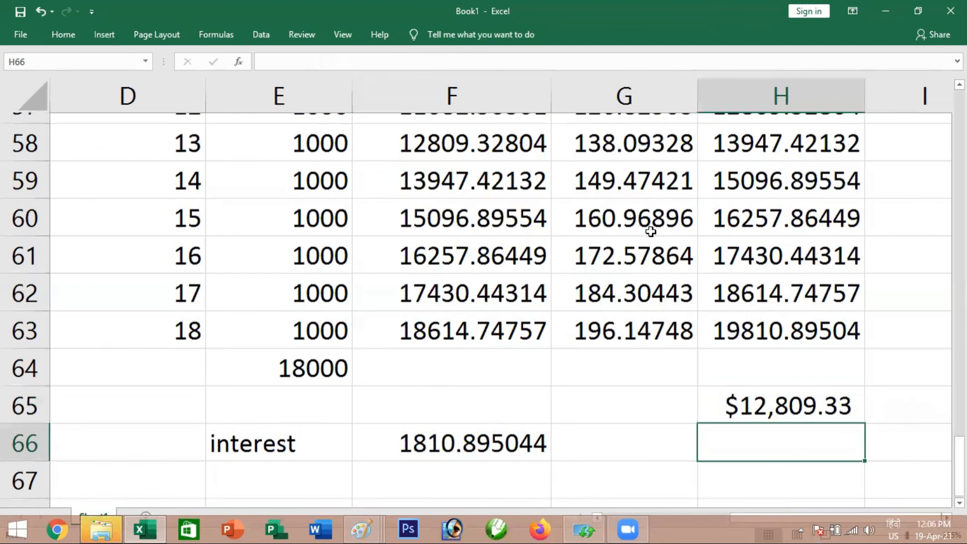
{"action": "scroll", "coordinate": [725, 211], "scroll_direction": "up", "scroll_amount": 1}
{"action": "left_click", "coordinate": [747, 207]}
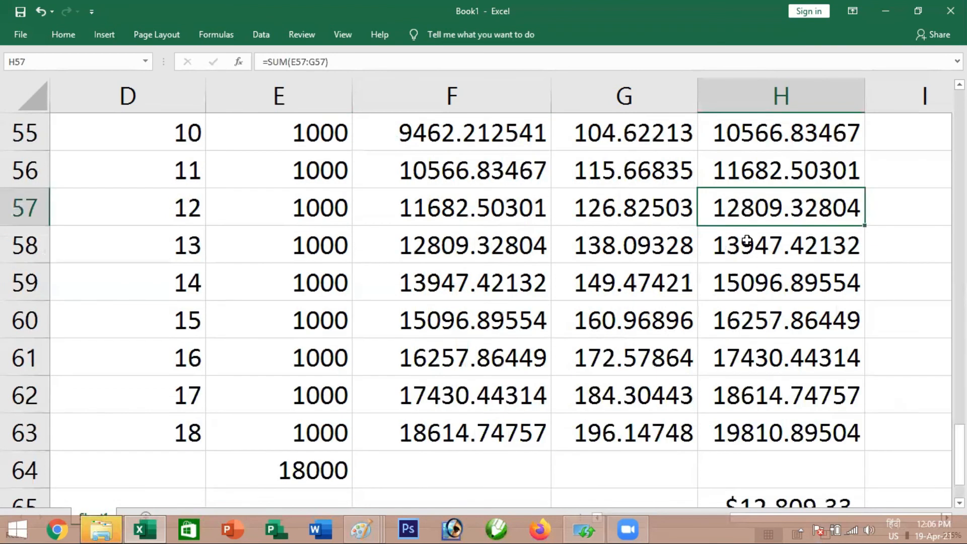
{"action": "scroll", "coordinate": [769, 171], "scroll_direction": "down", "scroll_amount": 3}
{"action": "left_click", "coordinate": [769, 170]}
{"action": "scroll", "coordinate": [777, 296], "scroll_direction": "up", "scroll_amount": 2}
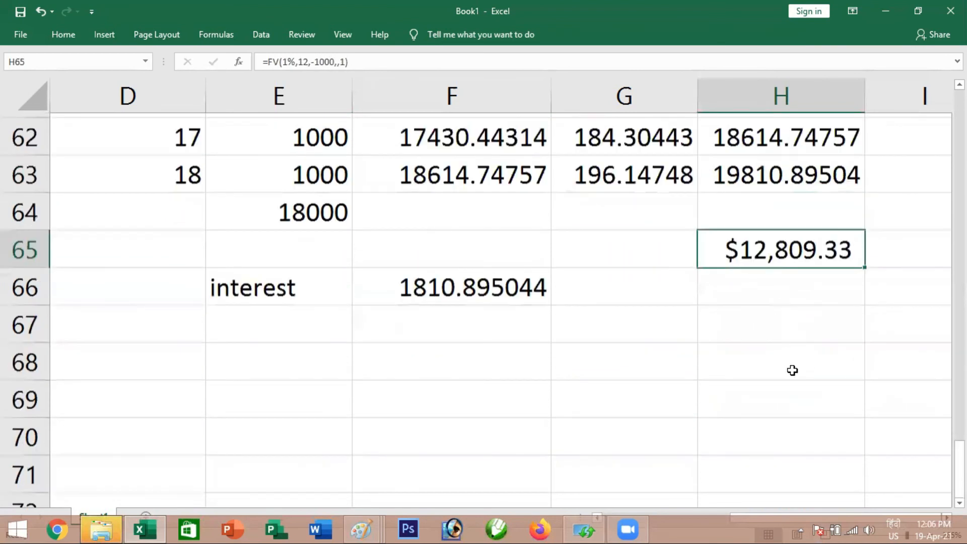
{"action": "scroll", "coordinate": [792, 369], "scroll_direction": "up", "scroll_amount": 1}
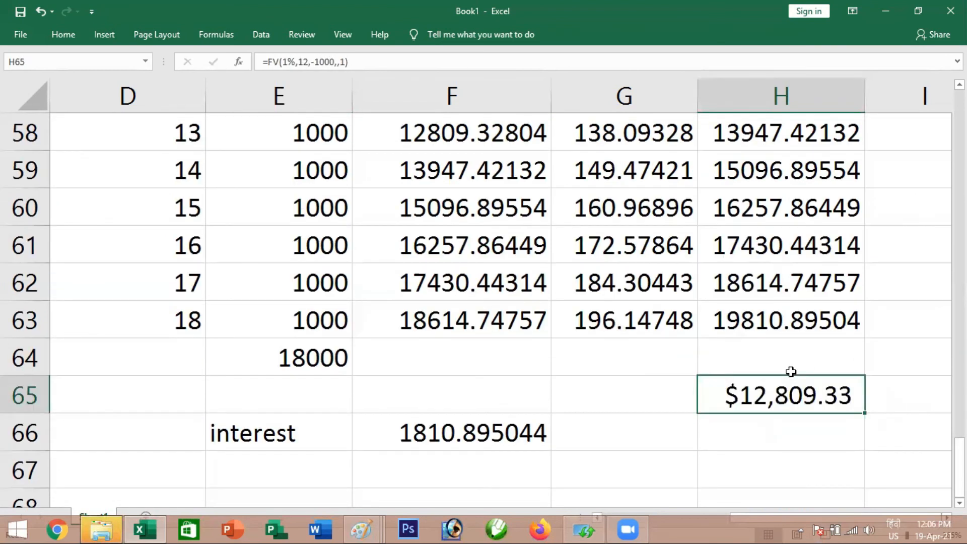
Set the number of periods in H65's FV formula to 16 and reselect the cell
{"action": "double_click", "coordinate": [771, 400]}
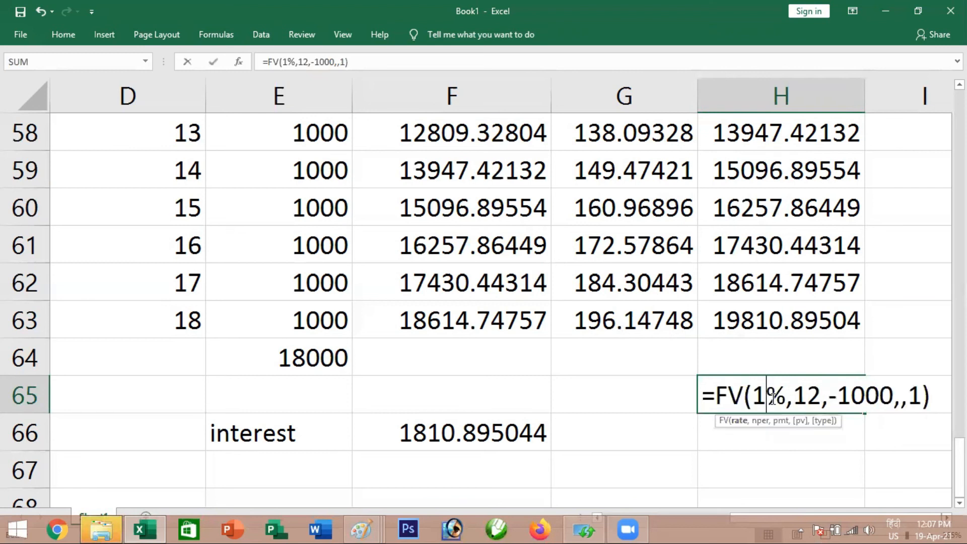
{"action": "left_click", "coordinate": [819, 392]}
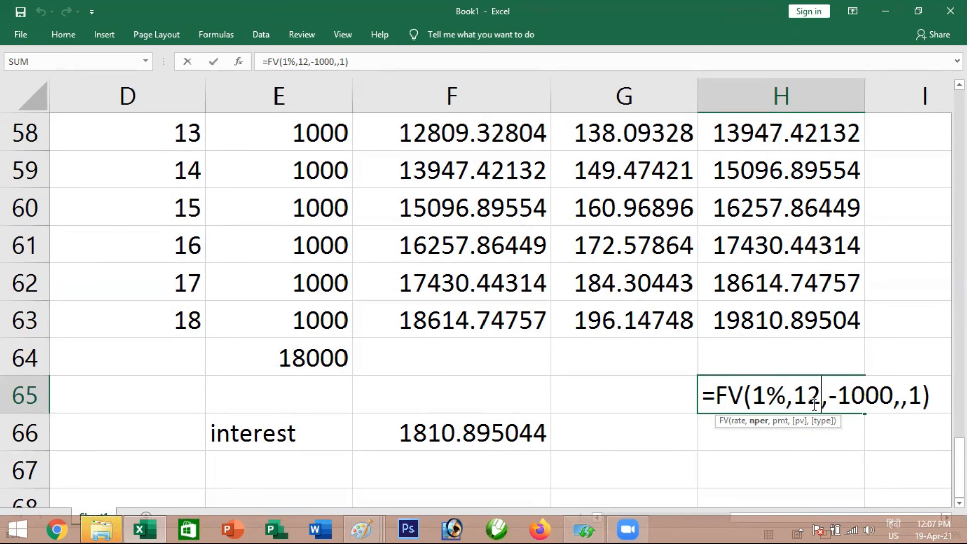
{"action": "key", "text": "BackSpace"}
{"action": "type", "text": "6"}
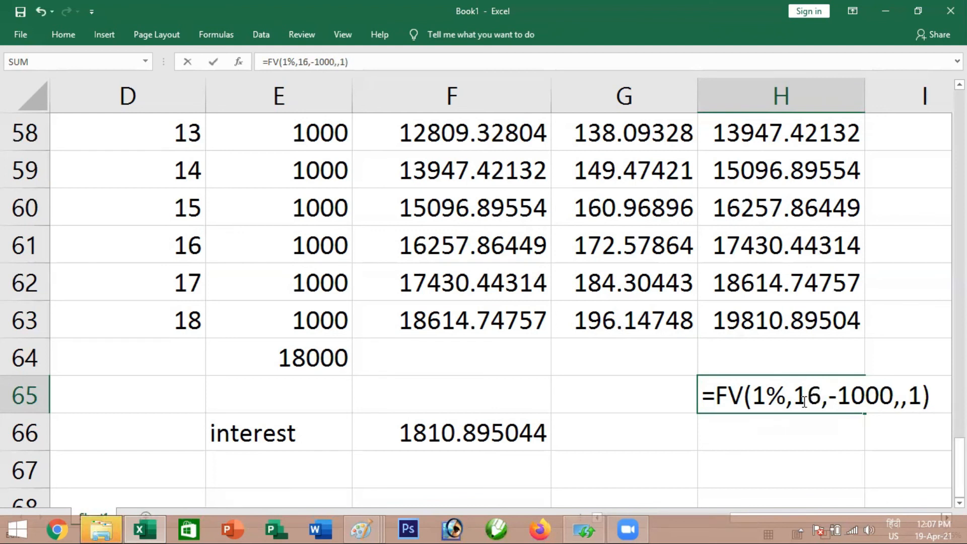
{"action": "key", "text": "Return"}
{"action": "left_click", "coordinate": [778, 401]}
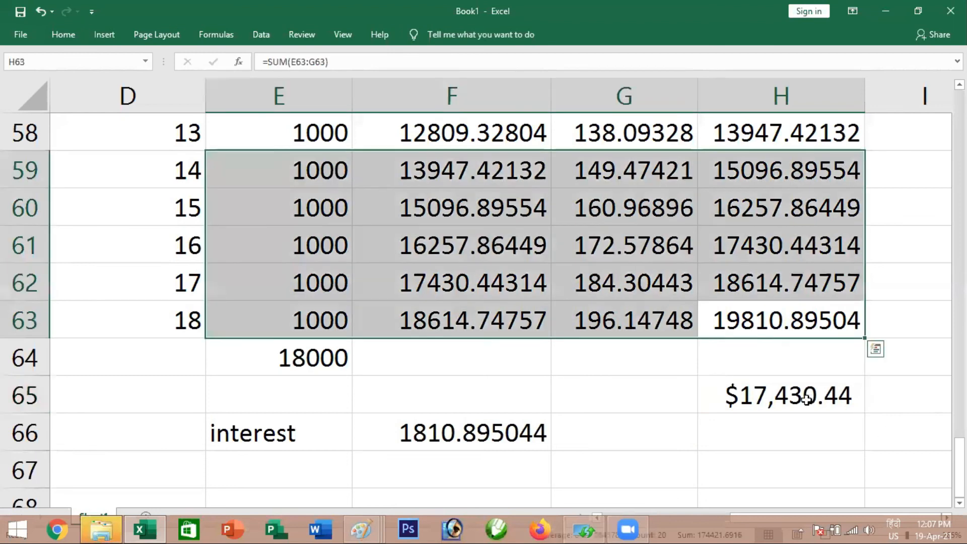
{"action": "left_click", "coordinate": [806, 396]}
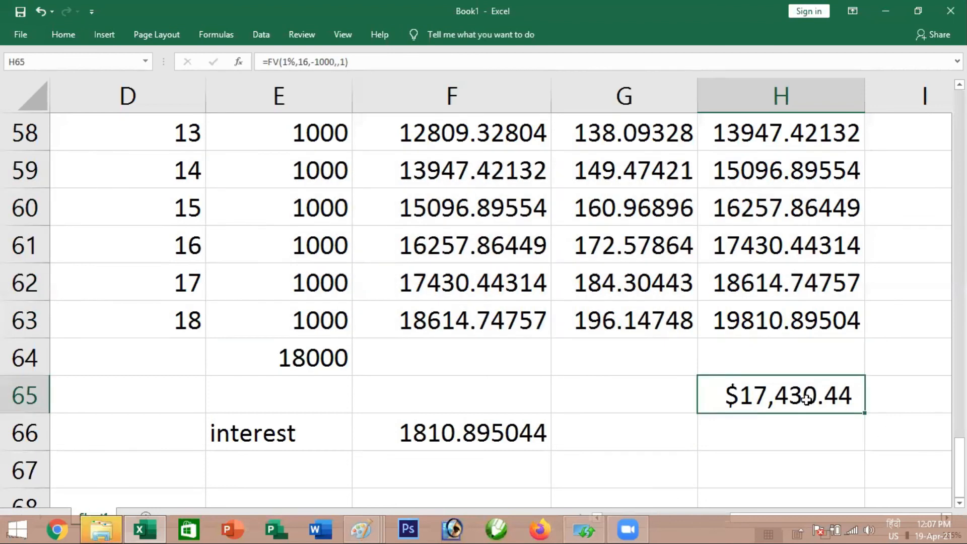